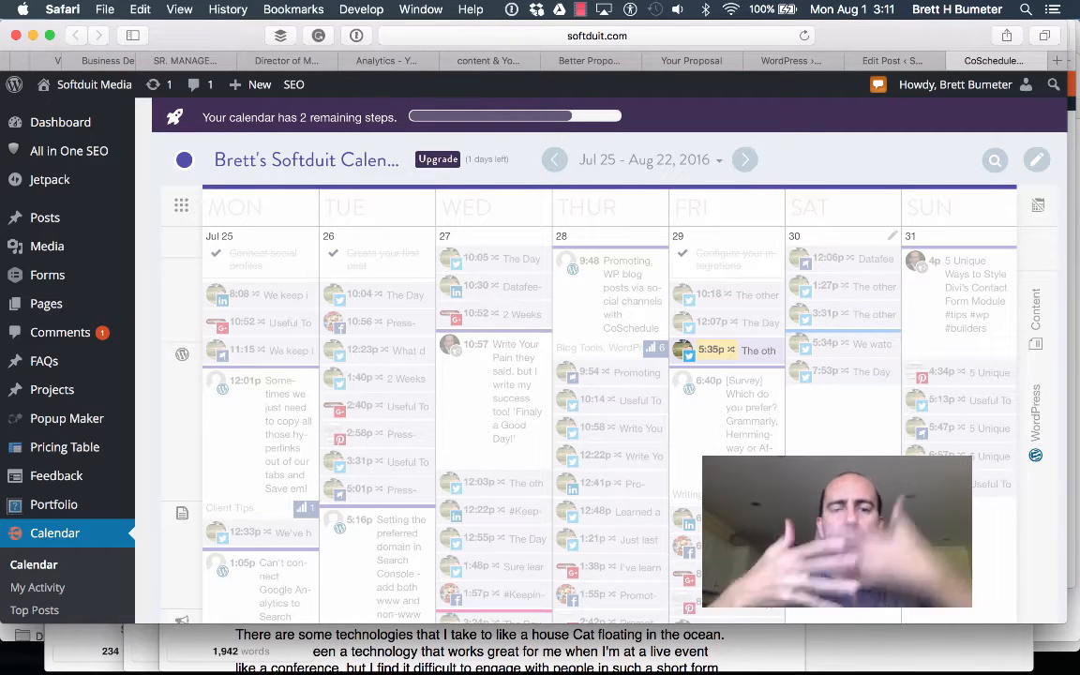
- Review the social messages and blog posts scheduled in the CoSchedule calendar for the weeks starting Jul 25 and Aug 1
scroll(563, 375, down, 5)
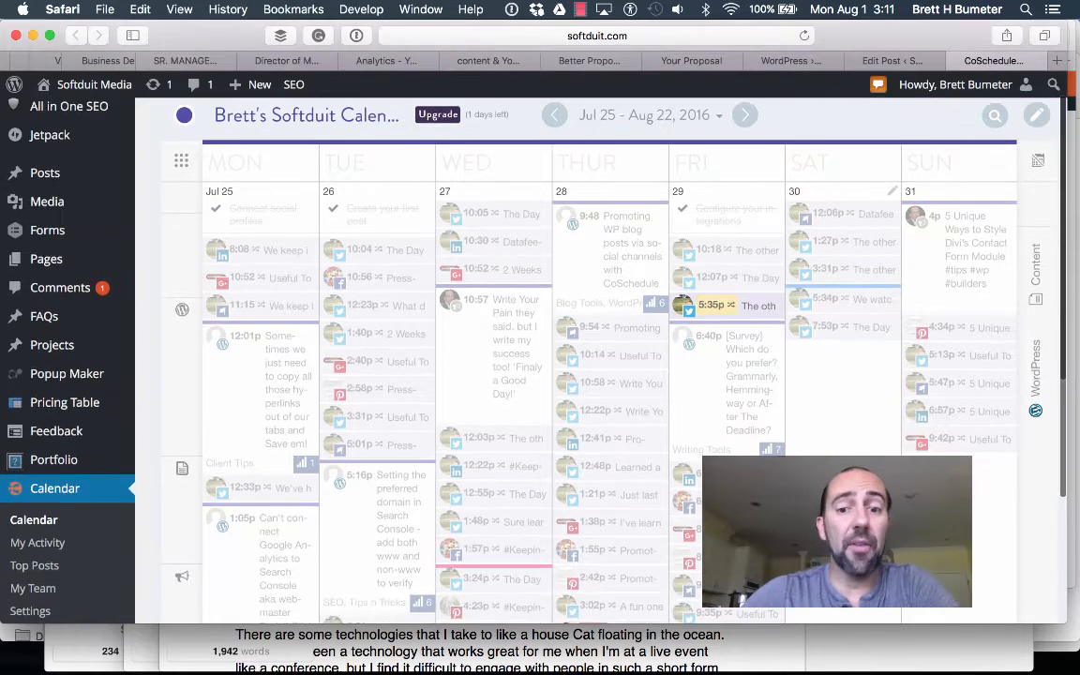
scroll(563, 375, down, 3)
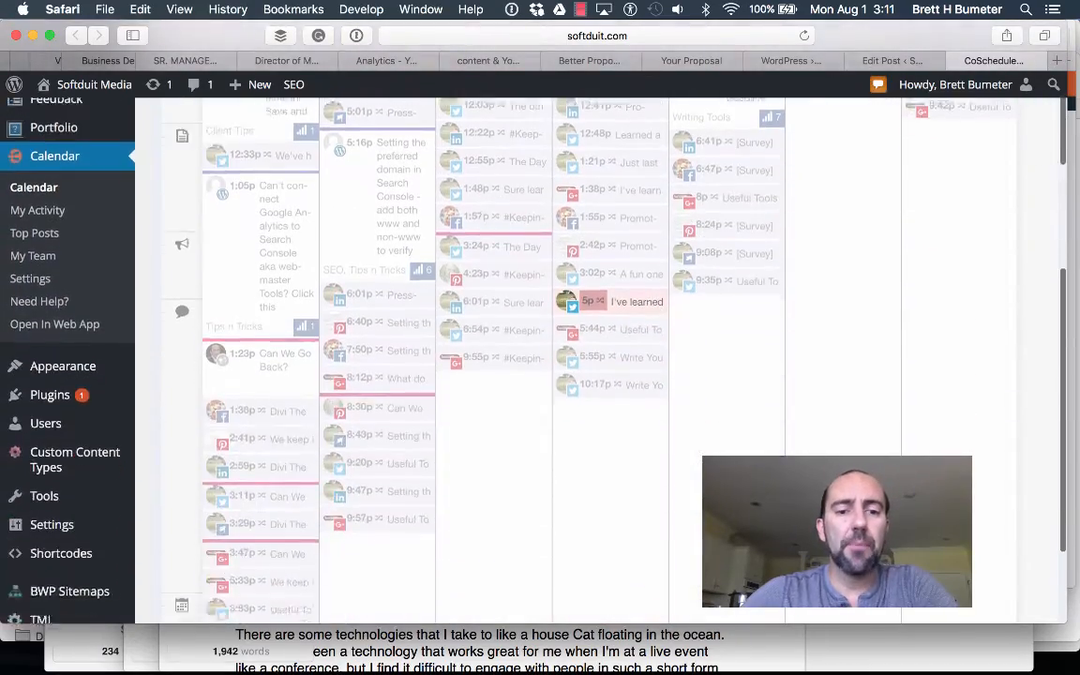
scroll(562, 375, up, 8)
scroll(563, 375, down, 3)
scroll(563, 375, up, 2)
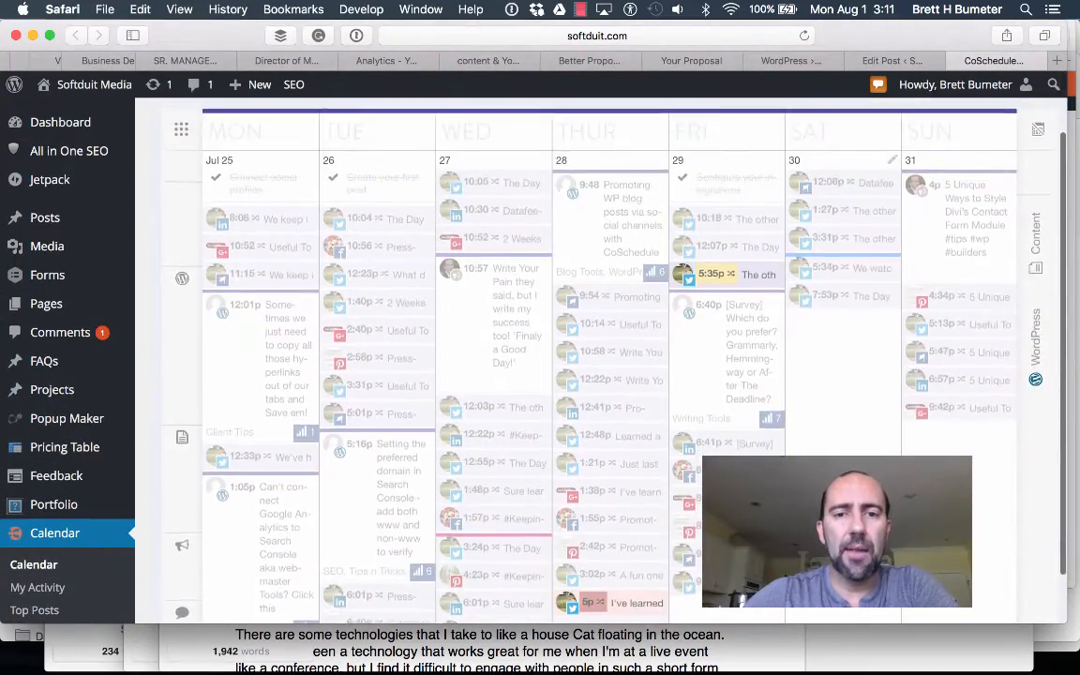
scroll(563, 375, down, 10)
scroll(562, 375, down, 6)
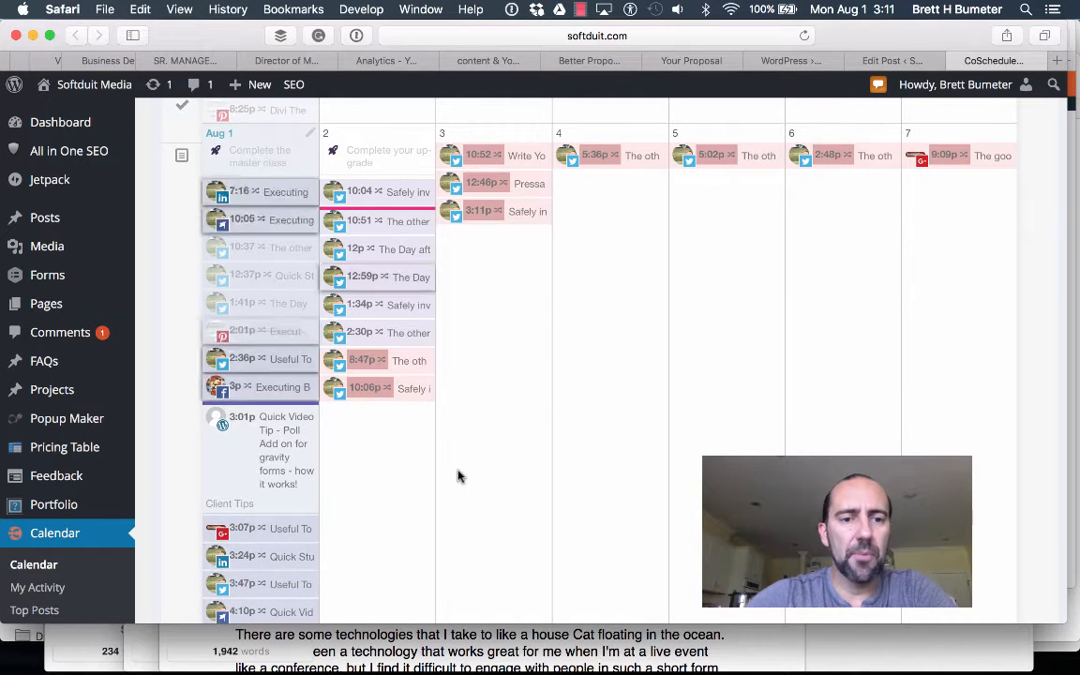
scroll(457, 475, down, 1)
scroll(458, 476, down, 5)
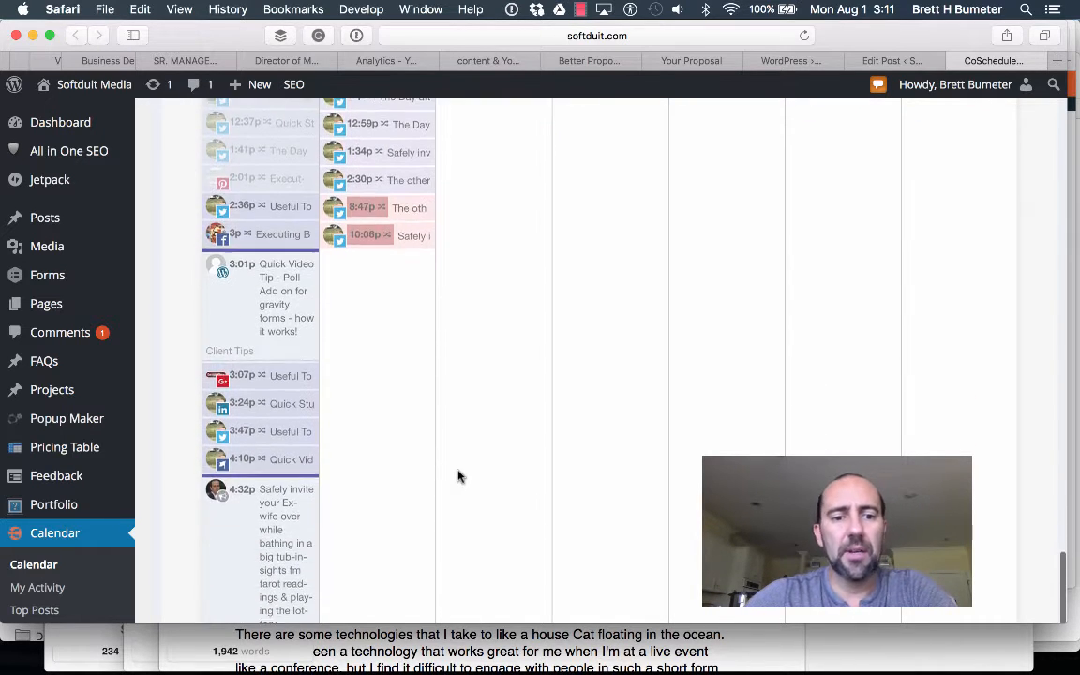
scroll(458, 476, up, 3)
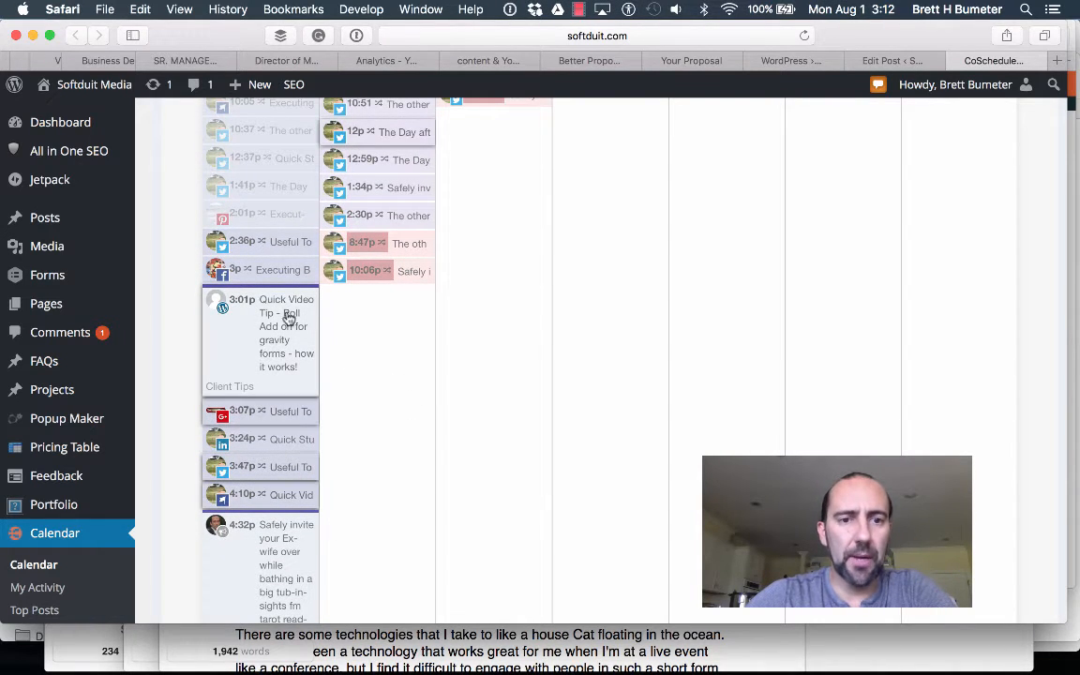
scroll(267, 320, up, 1)
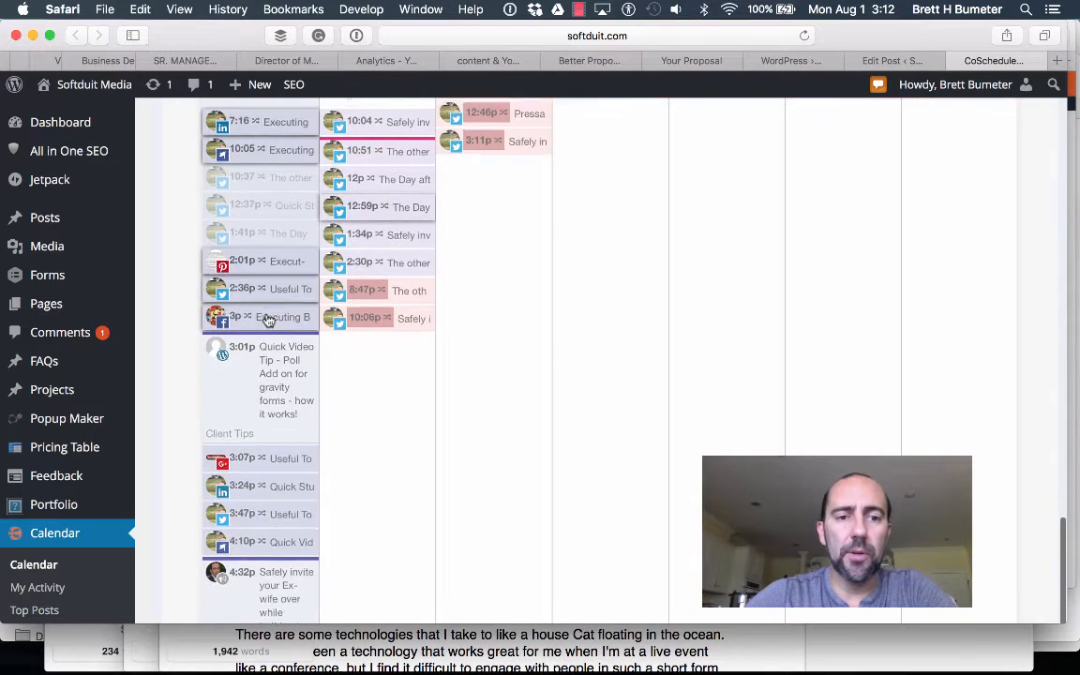
scroll(268, 320, down, 1)
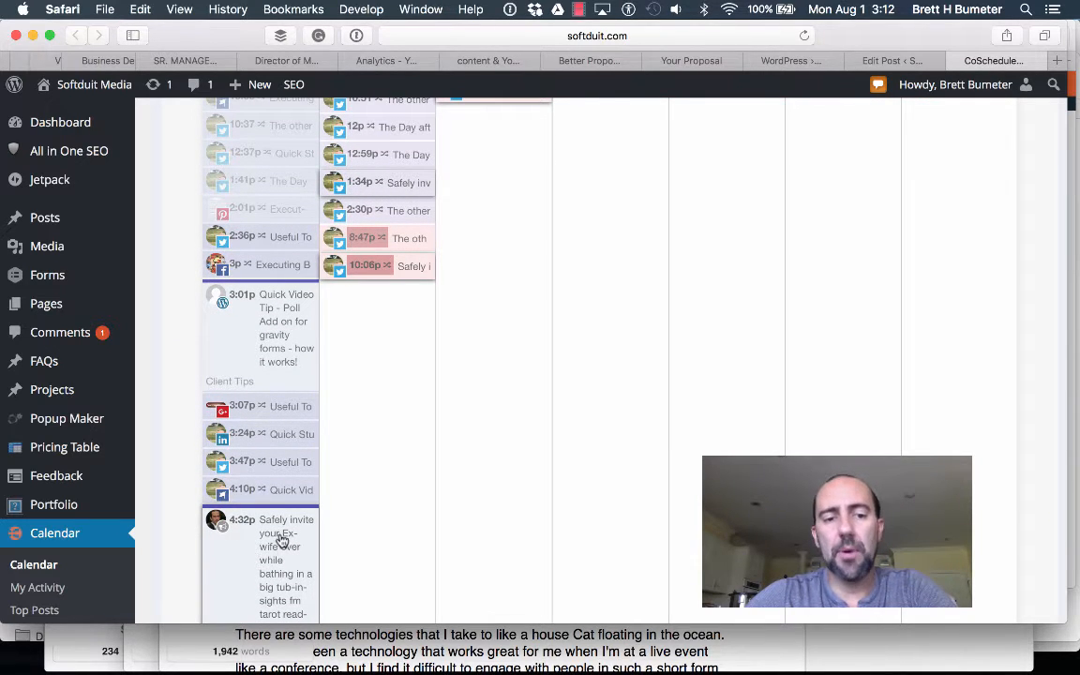
scroll(488, 477, up, 5)
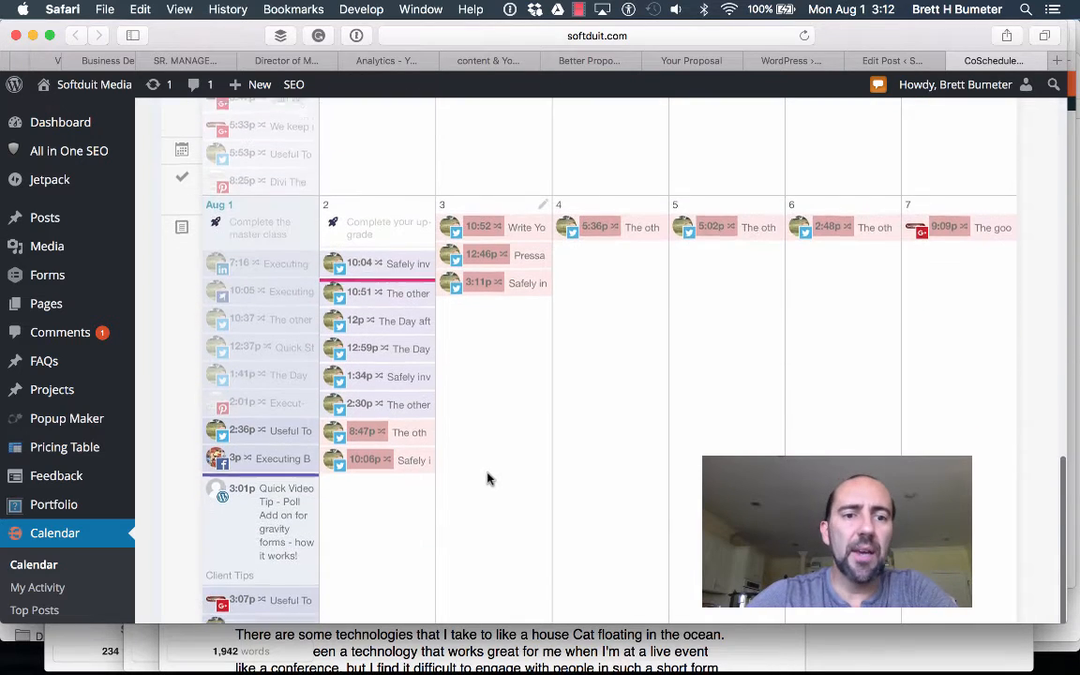
scroll(488, 478, down, 1)
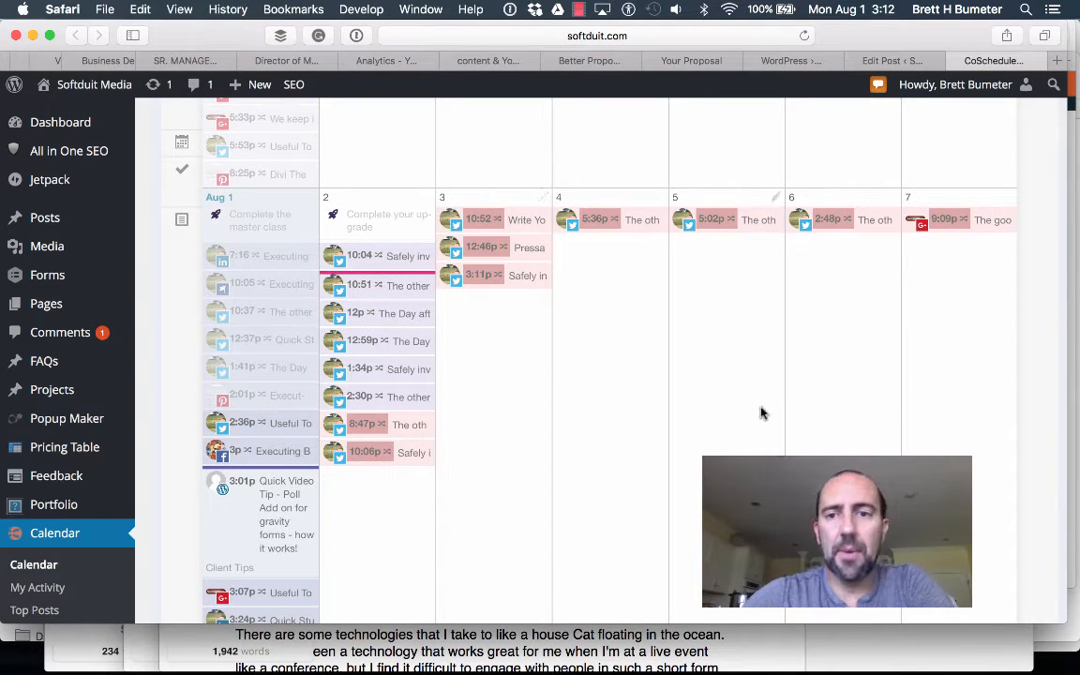
scroll(609, 399, down, 3)
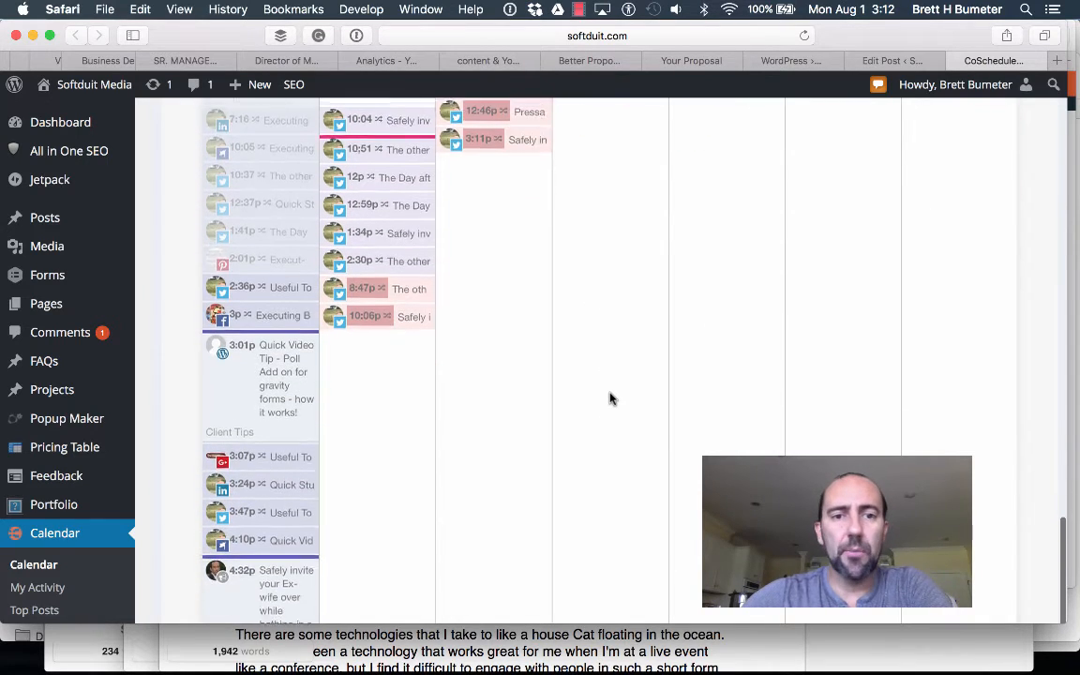
scroll(609, 398, up, 1)
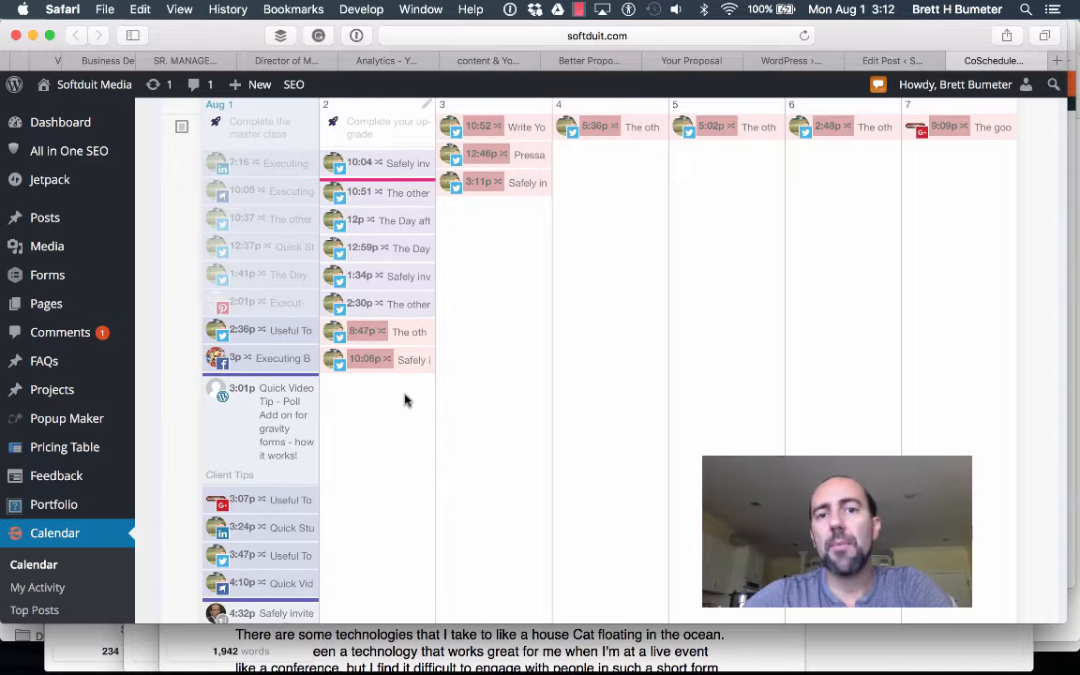
scroll(405, 401, up, 1)
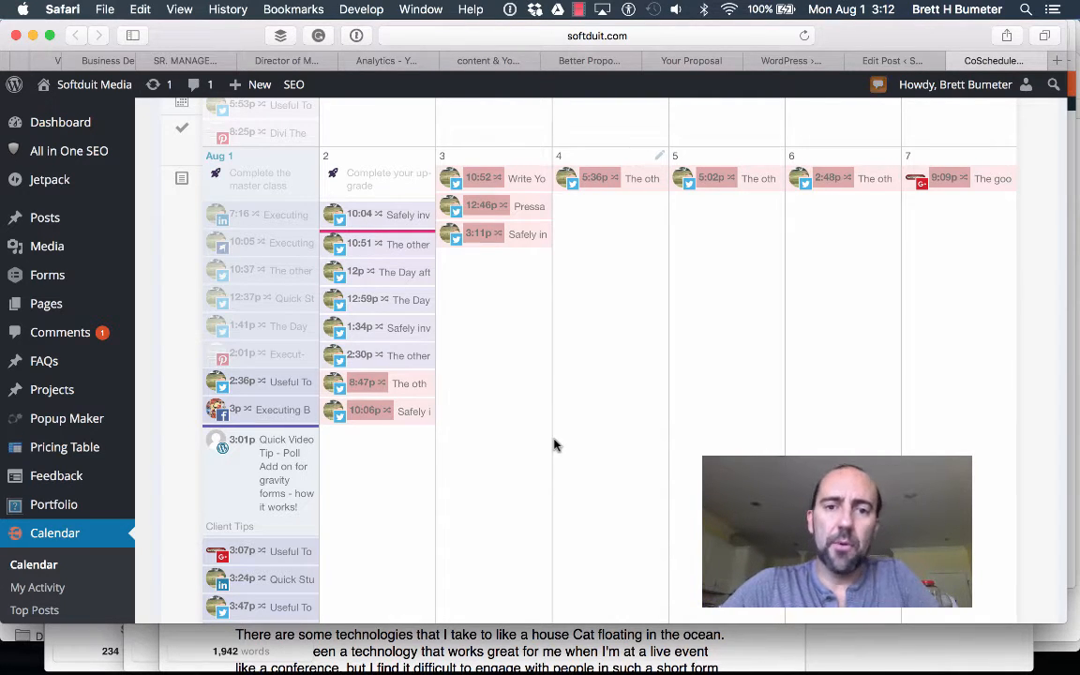
- Switch to the Pages document and bold the heading "What am I working on today? Resume Templates in WordPress"
key(super+Tab)
key(super+Tab)
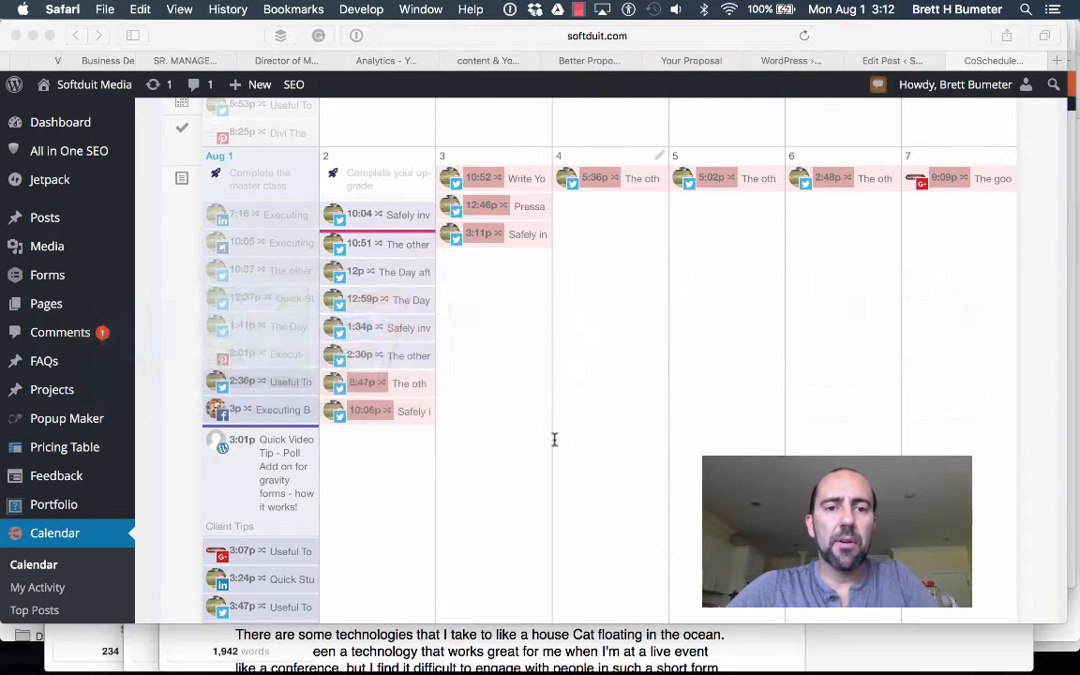
scroll(555, 440, down, 1)
scroll(556, 440, up, 1)
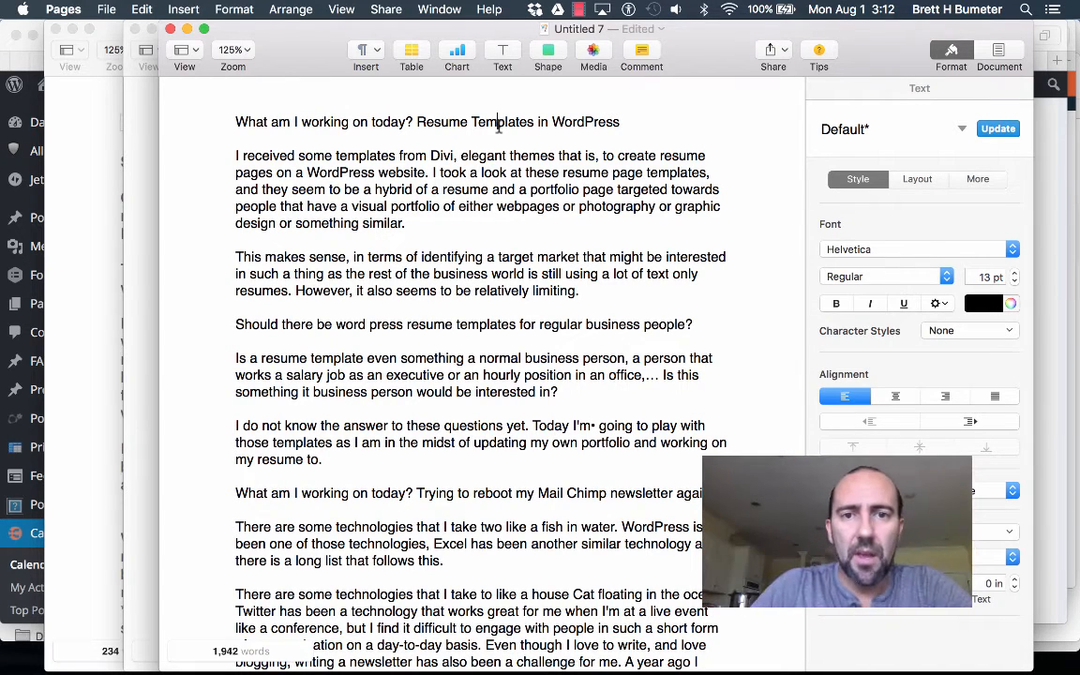
triple_click(499, 128)
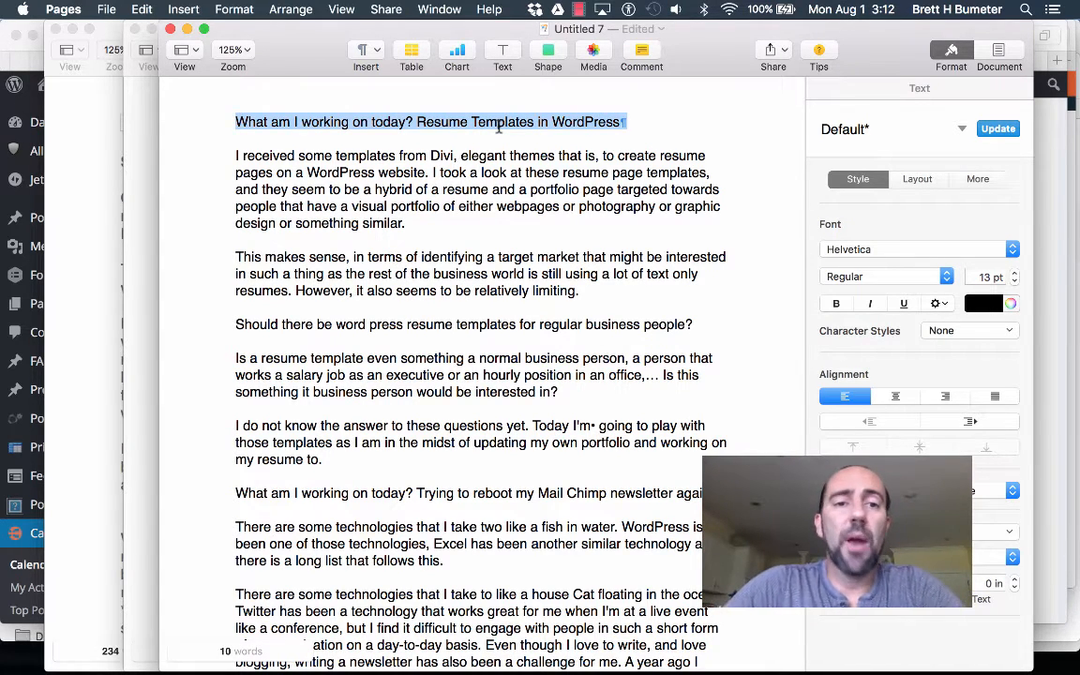
key(super+b)
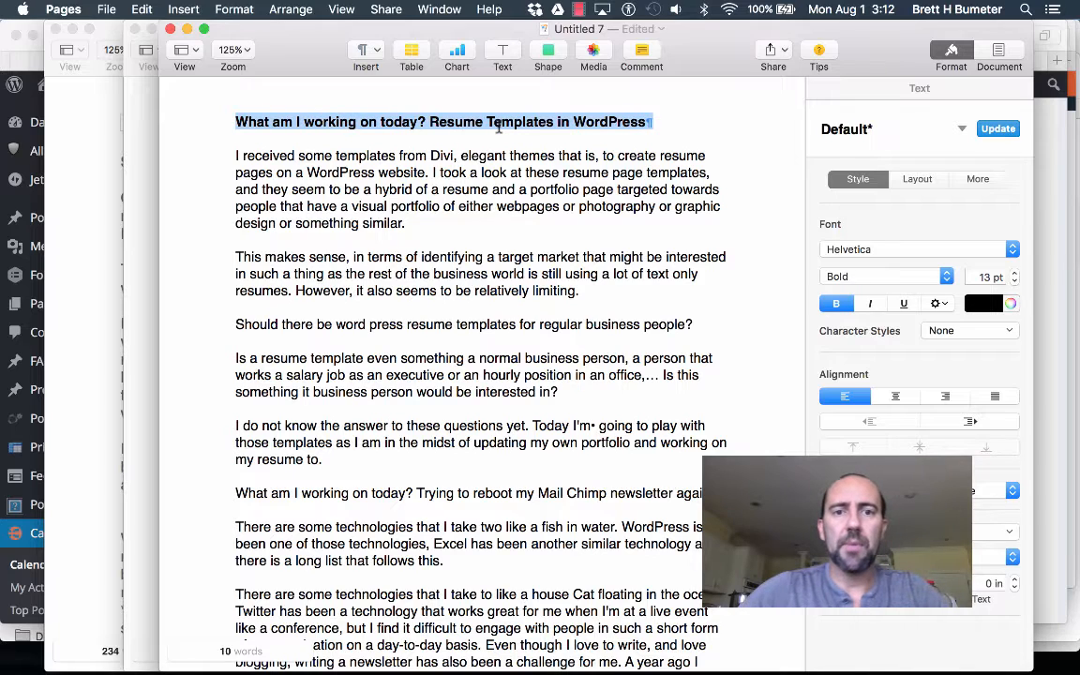
- Bold the heading "What am I working on today? Trying to reboot my Mail Chimp newsletter again."
scroll(452, 315, down, 3)
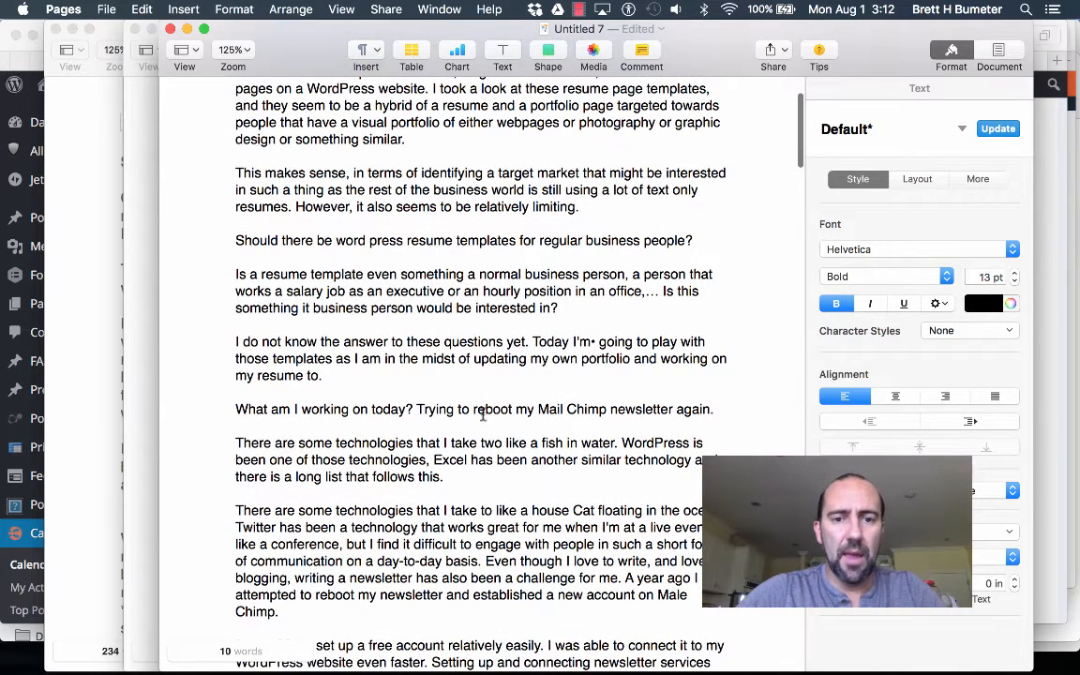
double_click(480, 409)
triple_click(480, 410)
key(super+b)
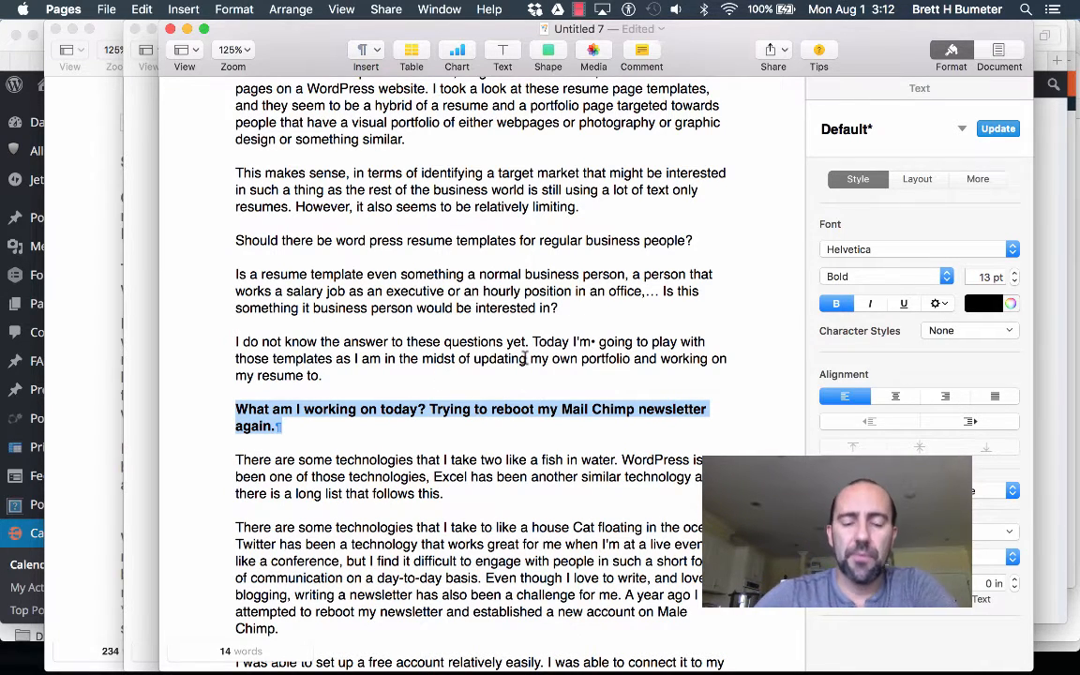
- Bold the heading "What am I working on today? Putting my money where my mouth is with CoSchedule."
scroll(490, 314, down, 10)
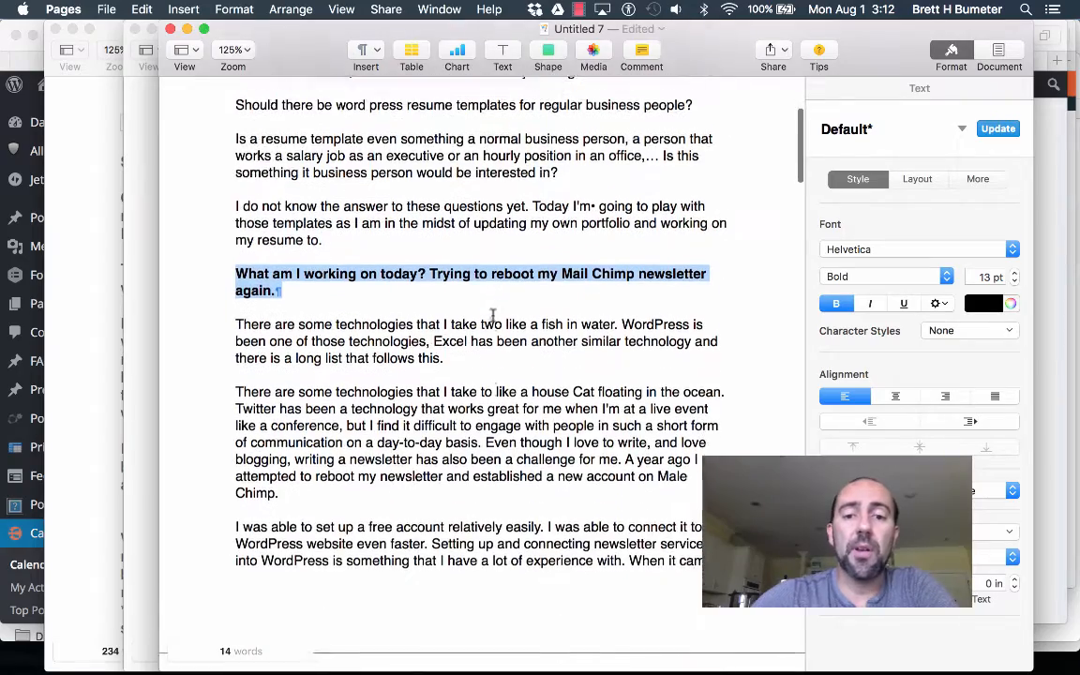
scroll(491, 316, down, 3)
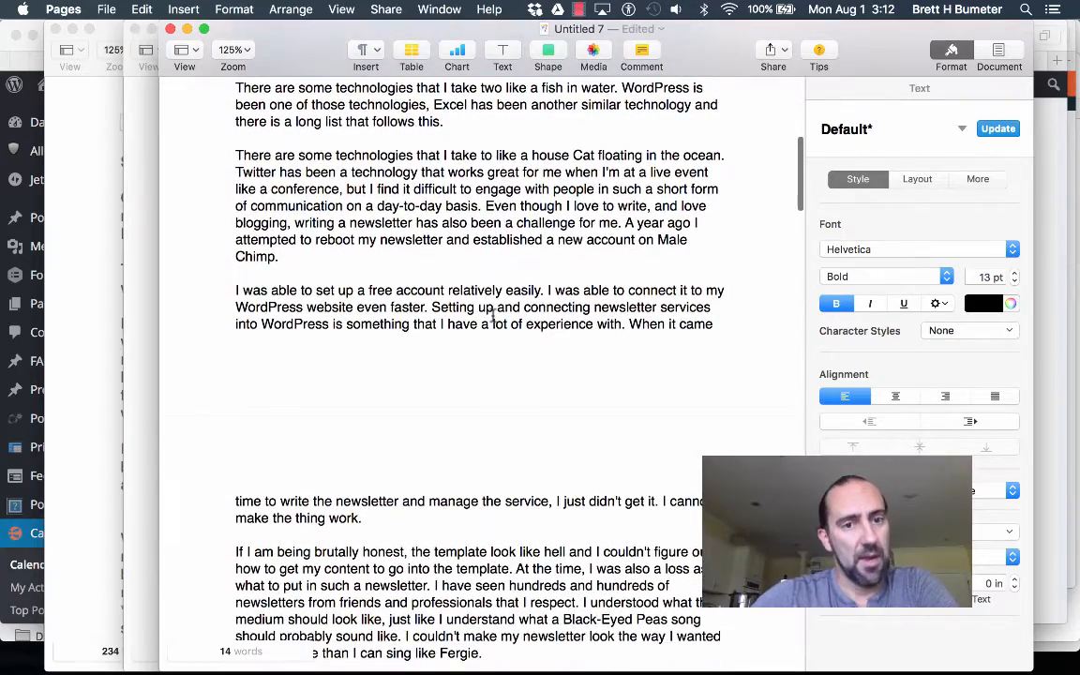
scroll(491, 316, down, 4)
scroll(491, 316, down, 6)
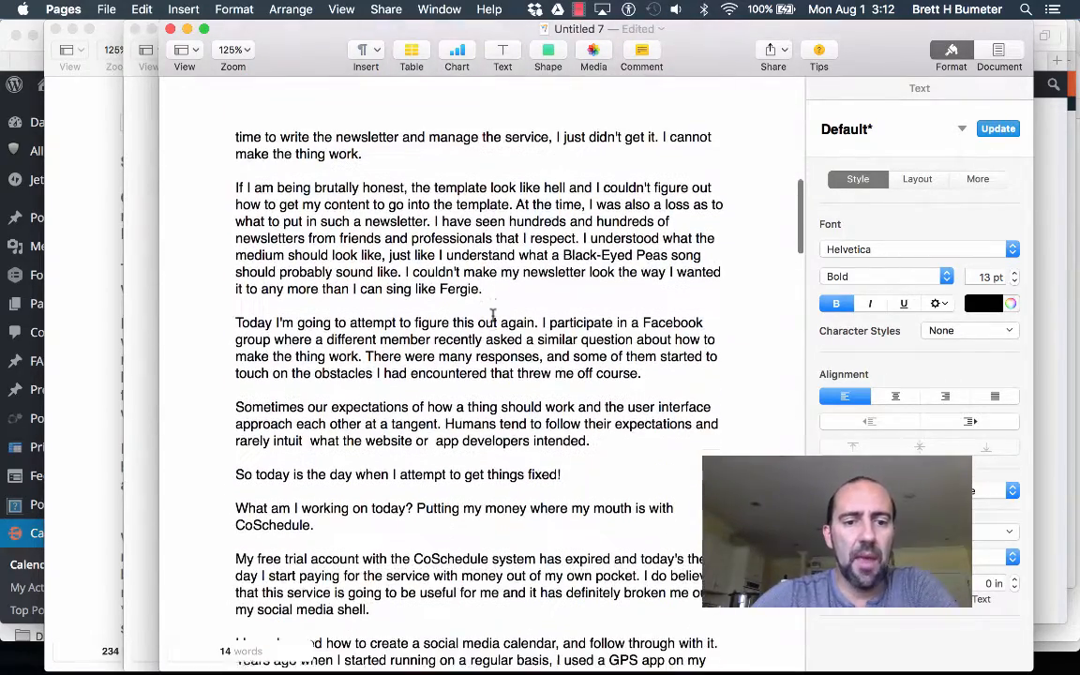
triple_click(457, 438)
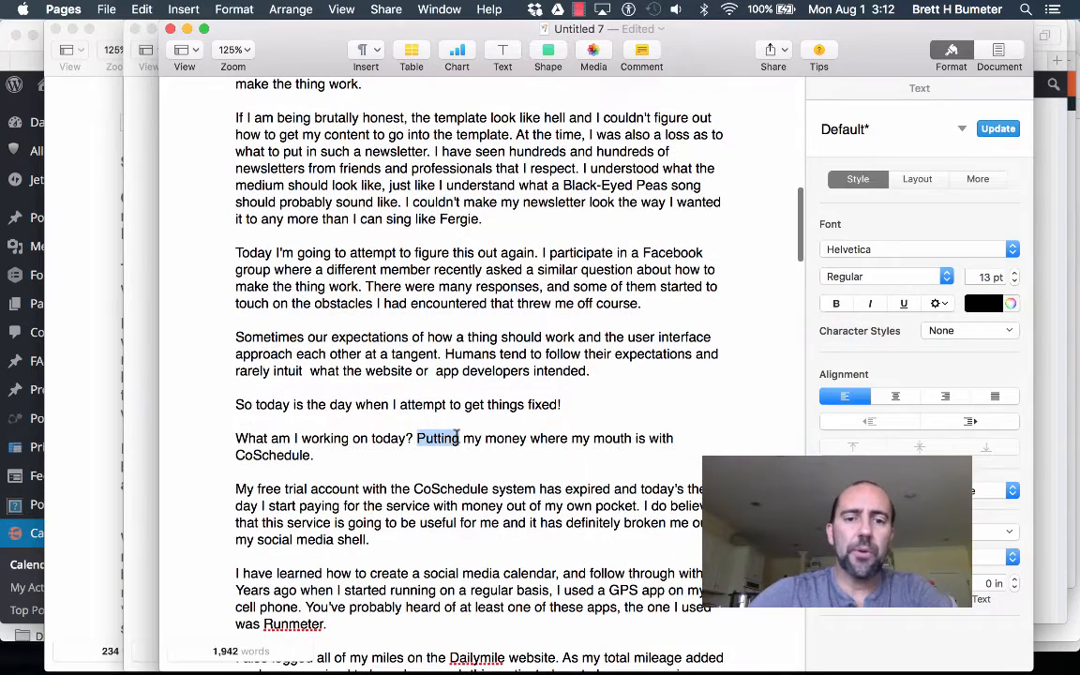
key(super+b)
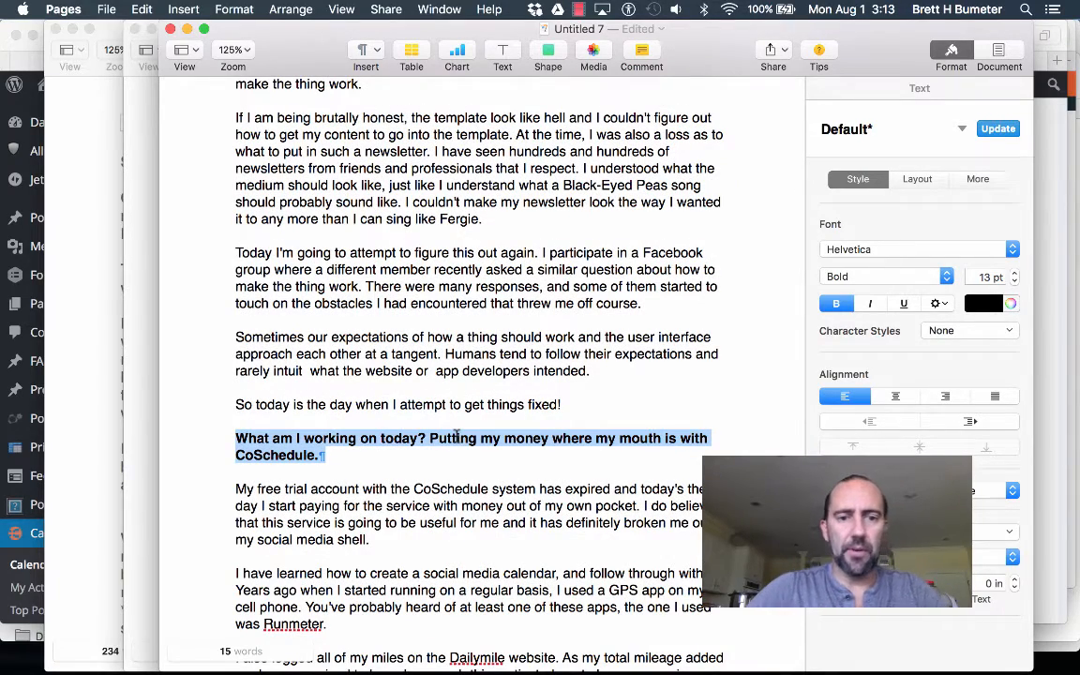
- Bold the heading "What am I working on today? Optimizing my contact page or just making it look better"
scroll(446, 403, down, 8)
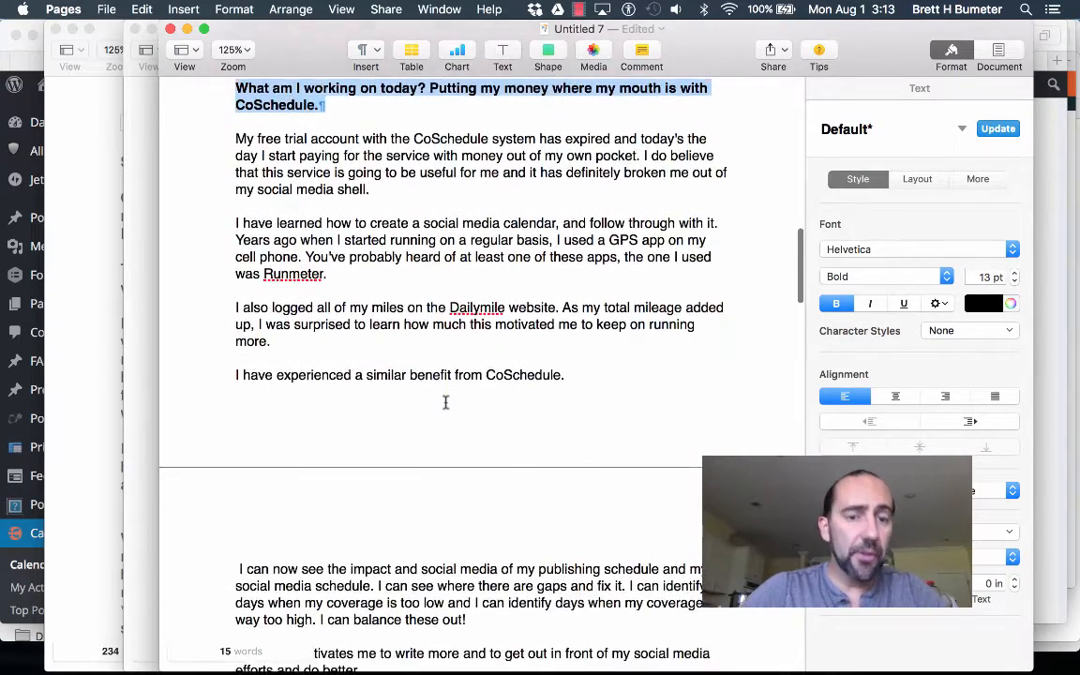
scroll(446, 407, down, 3)
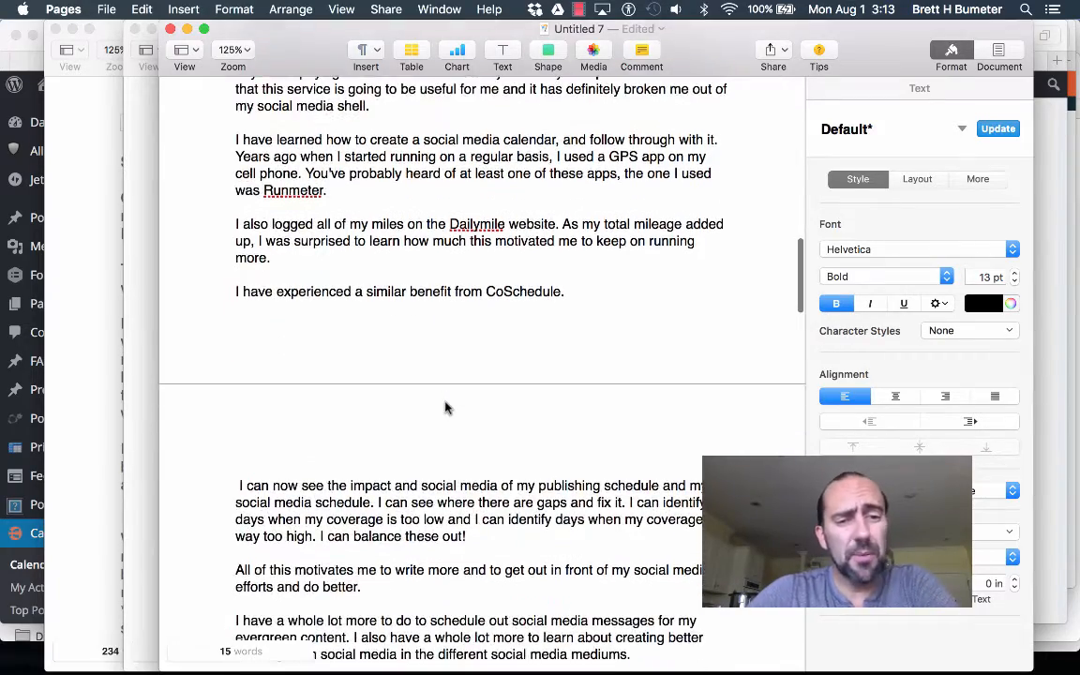
scroll(446, 407, down, 6)
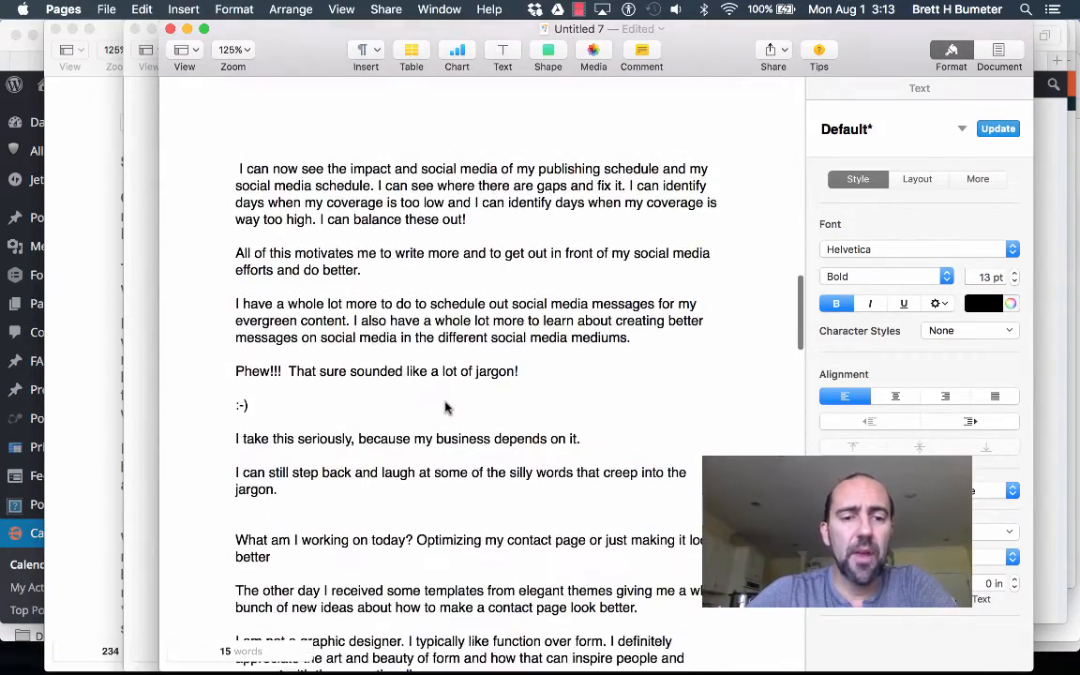
scroll(446, 407, down, 3)
triple_click(421, 419)
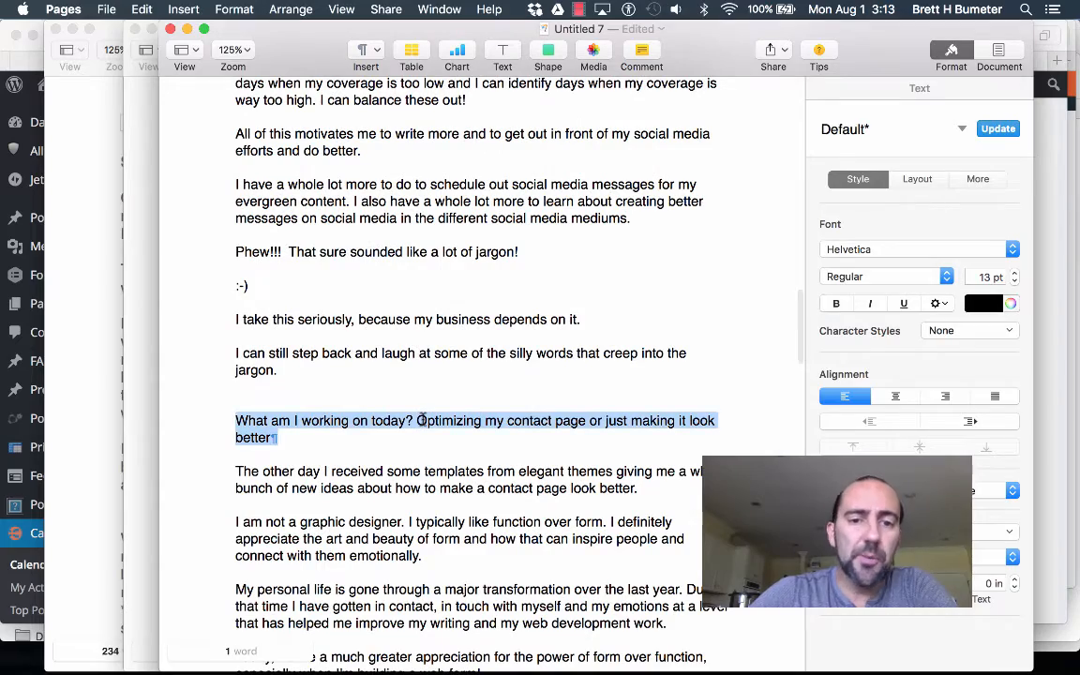
key(super+b)
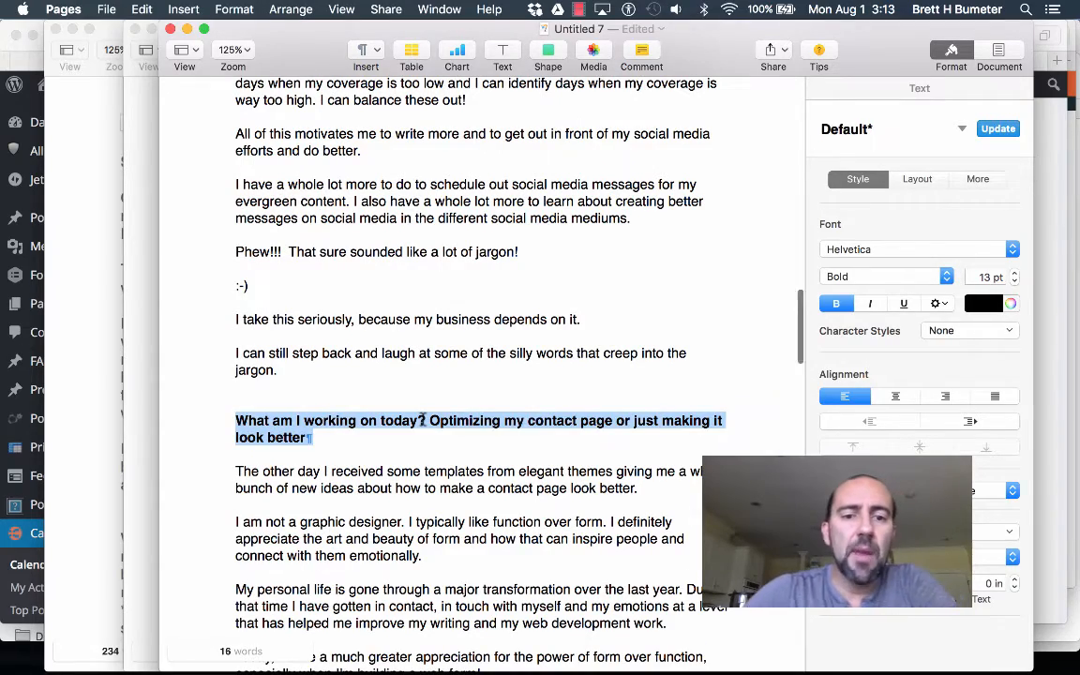
- Bold the heading that starts "What am I working on today? Building better proposals"
scroll(422, 419, down, 3)
scroll(423, 419, down, 10)
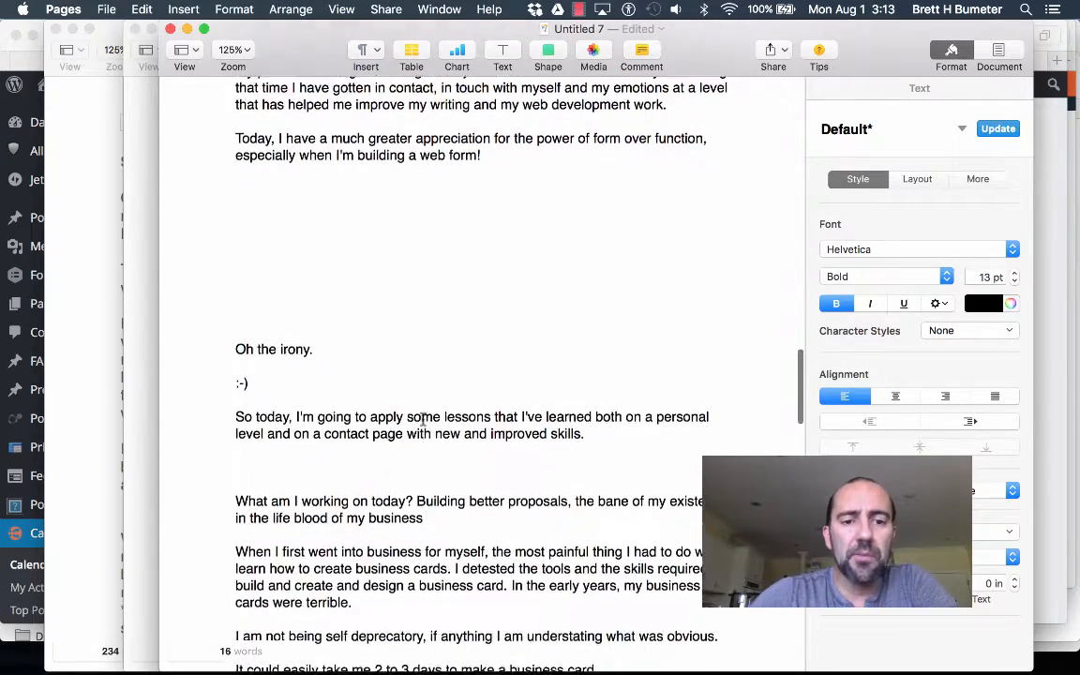
triple_click(415, 480)
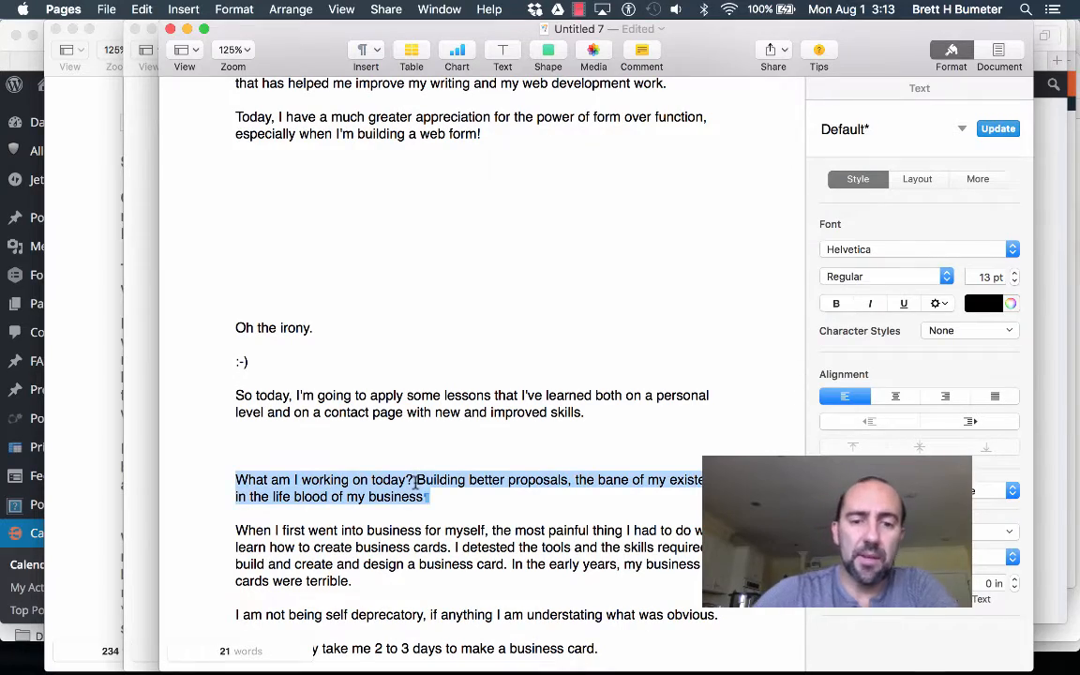
key(super+b)
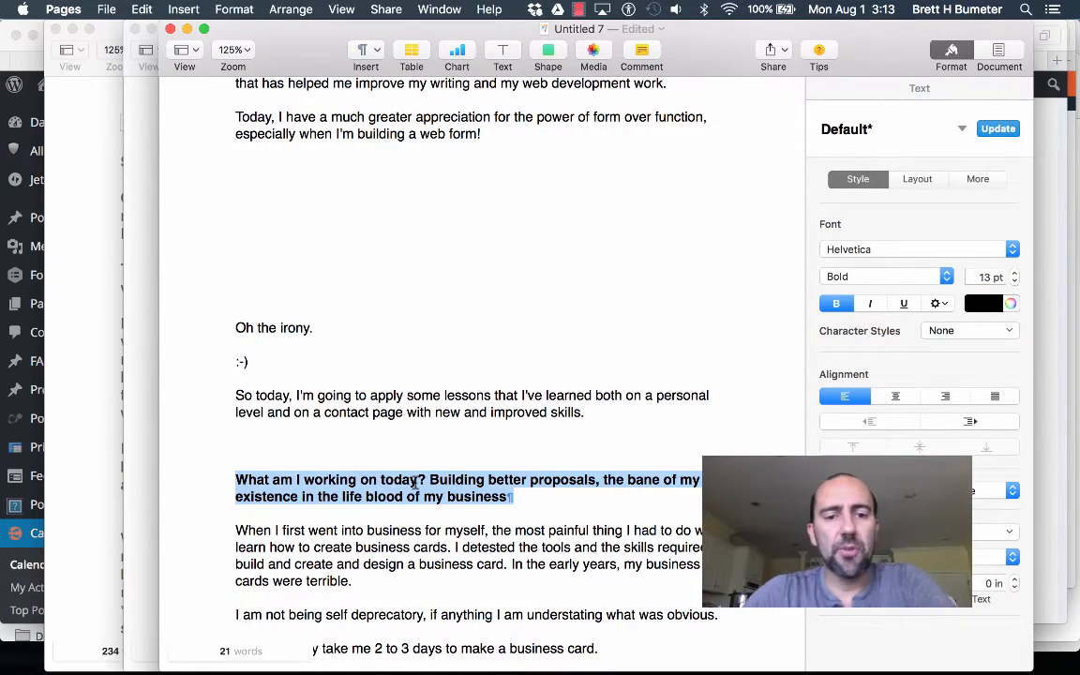
- Bold the heading "What am I really working on today? Rapidly writing blog articles for my publishing schedule with Dragon Dictate"
scroll(416, 481, down, 8)
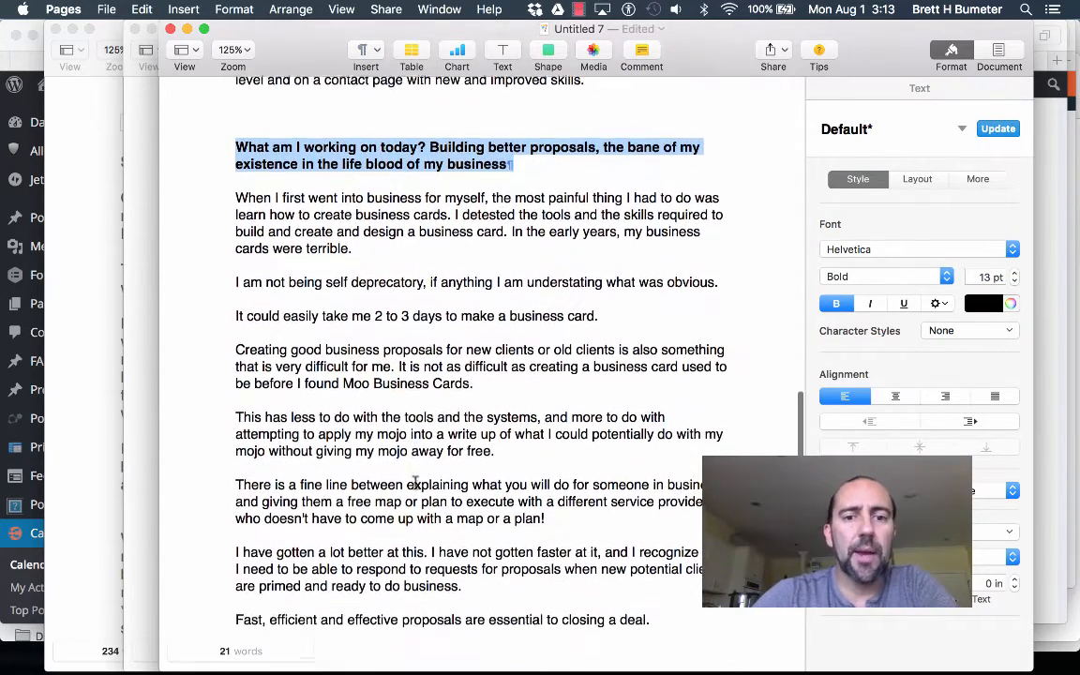
scroll(415, 481, down, 8)
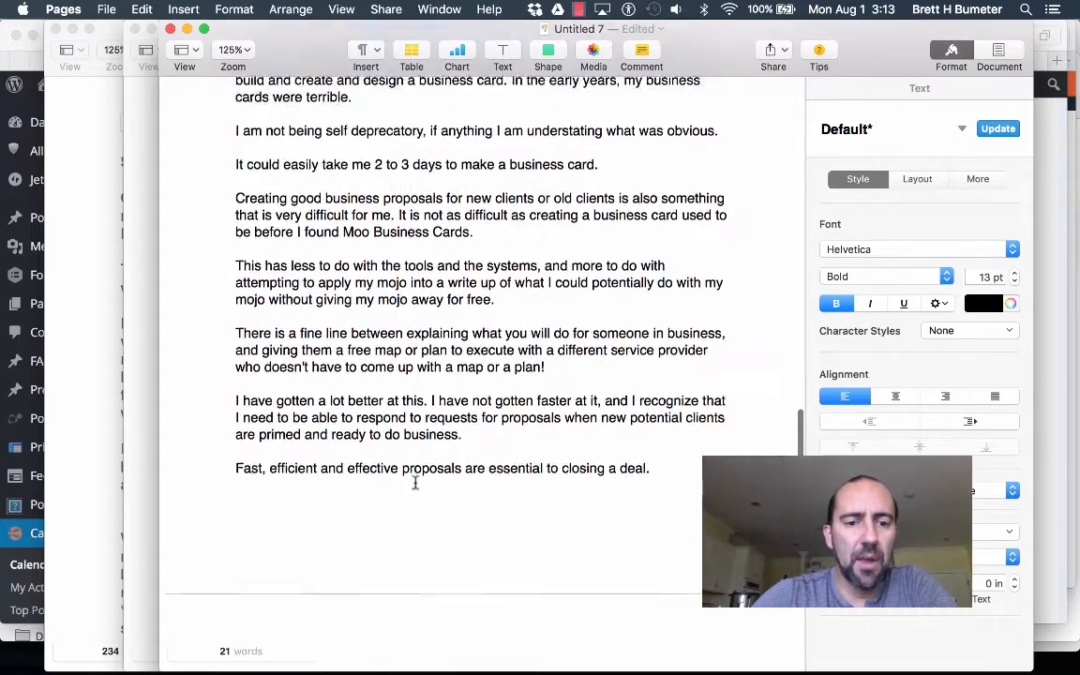
scroll(416, 481, down, 10)
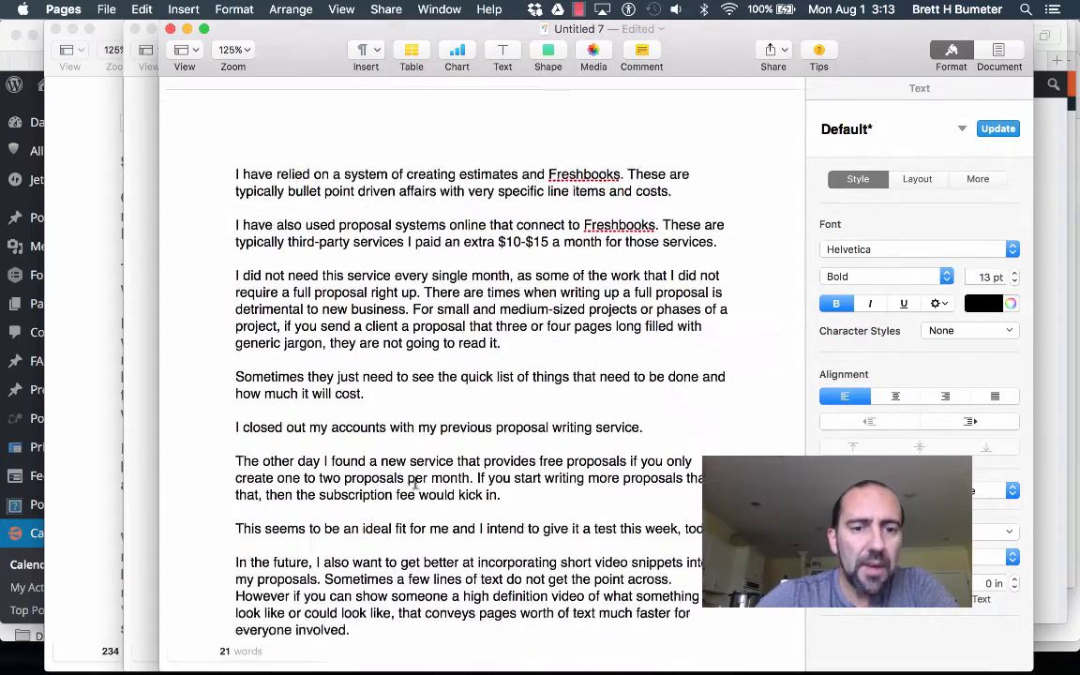
triple_click(418, 522)
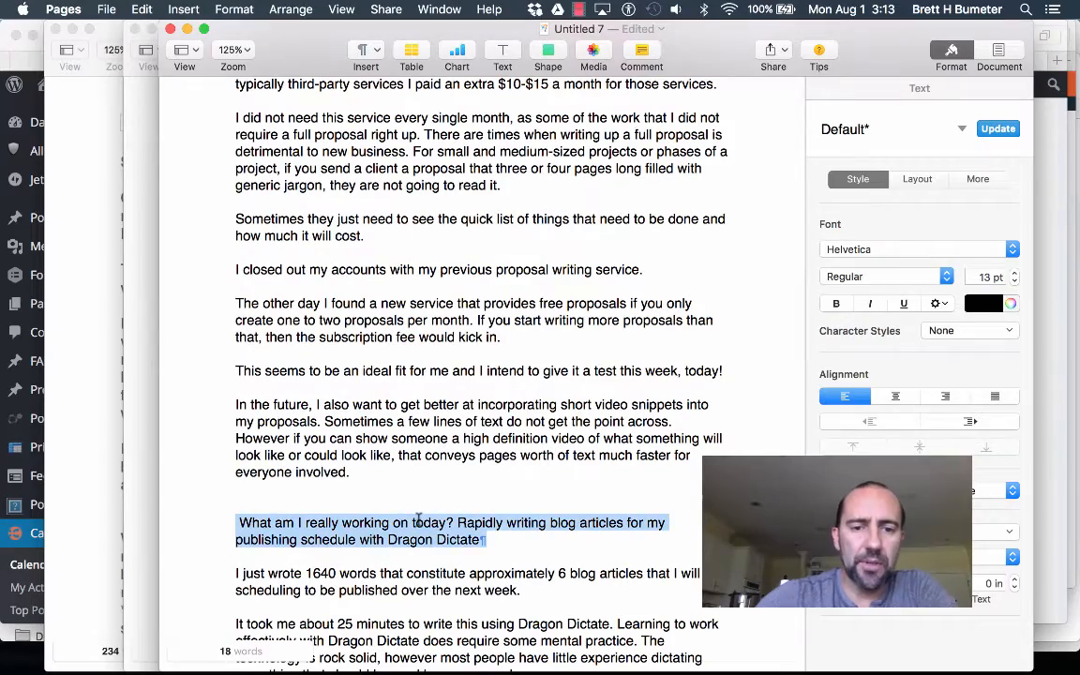
key(super+b)
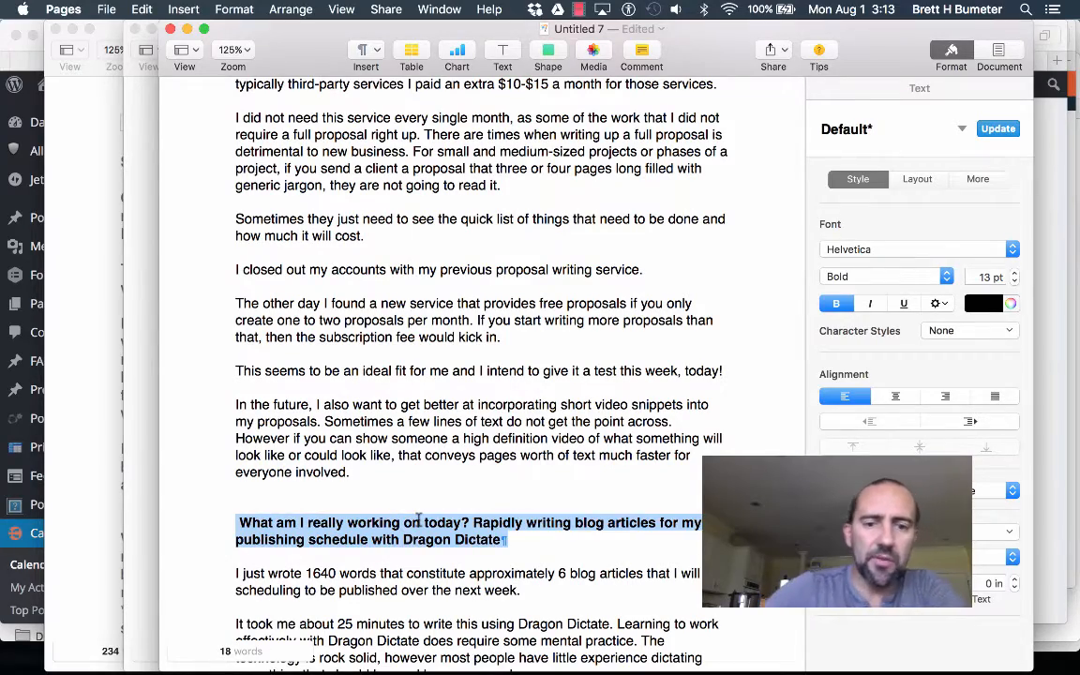
- Copy the document's first heading, "What am I working on today? Resume Templates in WordPress"
scroll(418, 519, down, 9)
scroll(419, 518, down, 10)
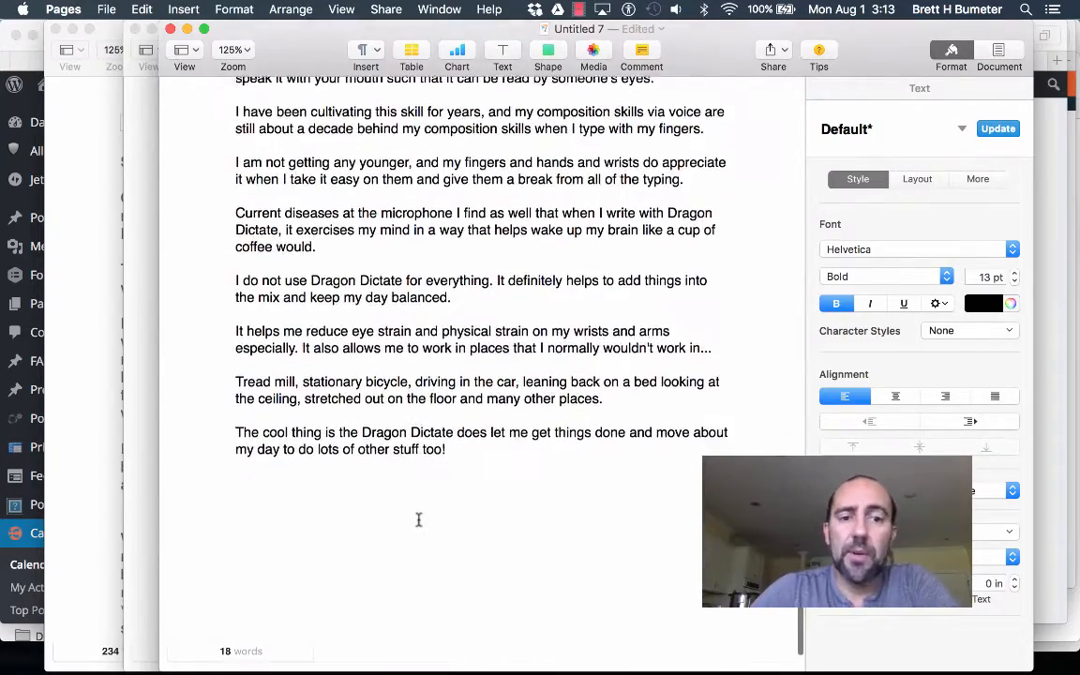
scroll(418, 519, up, 20)
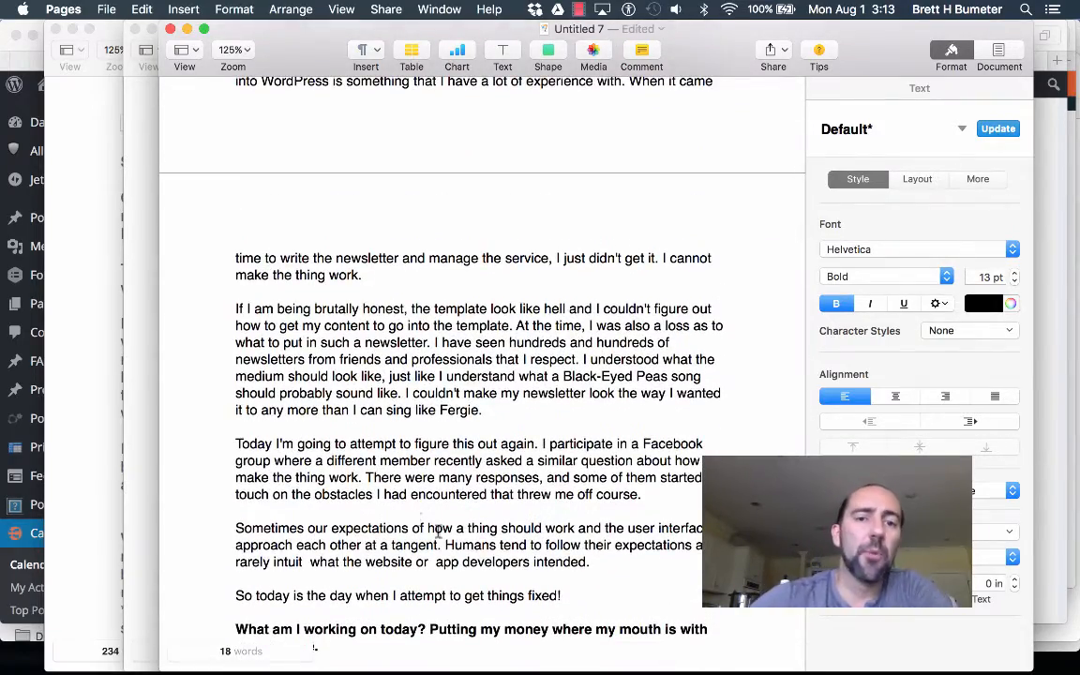
scroll(539, 298, up, 10)
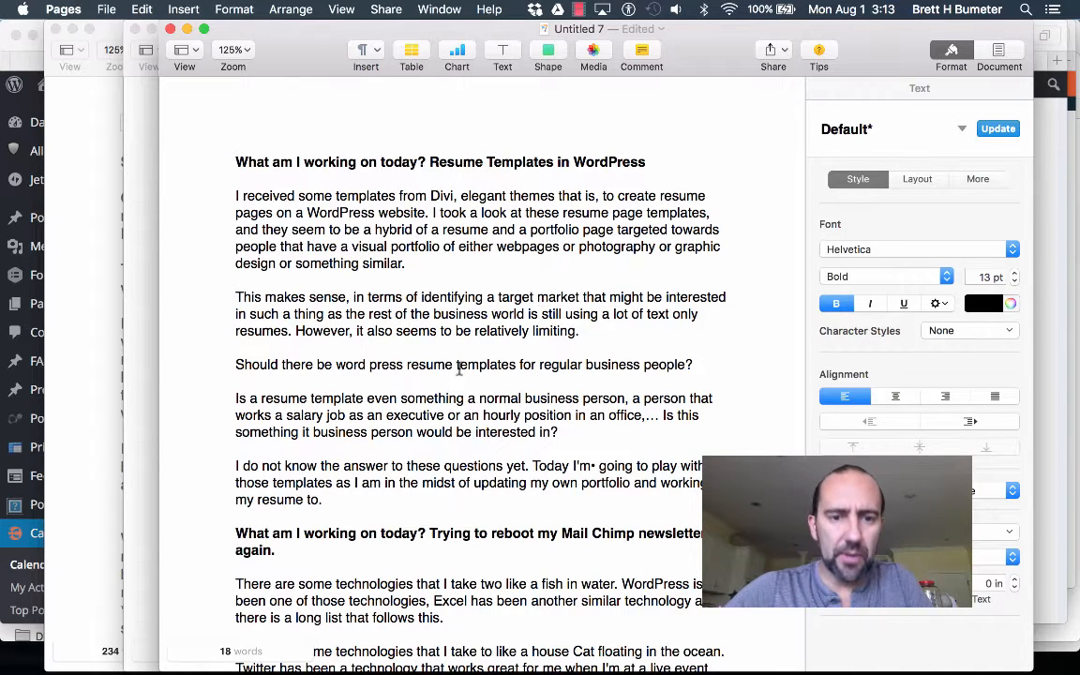
triple_click(464, 164)
key(super+c)
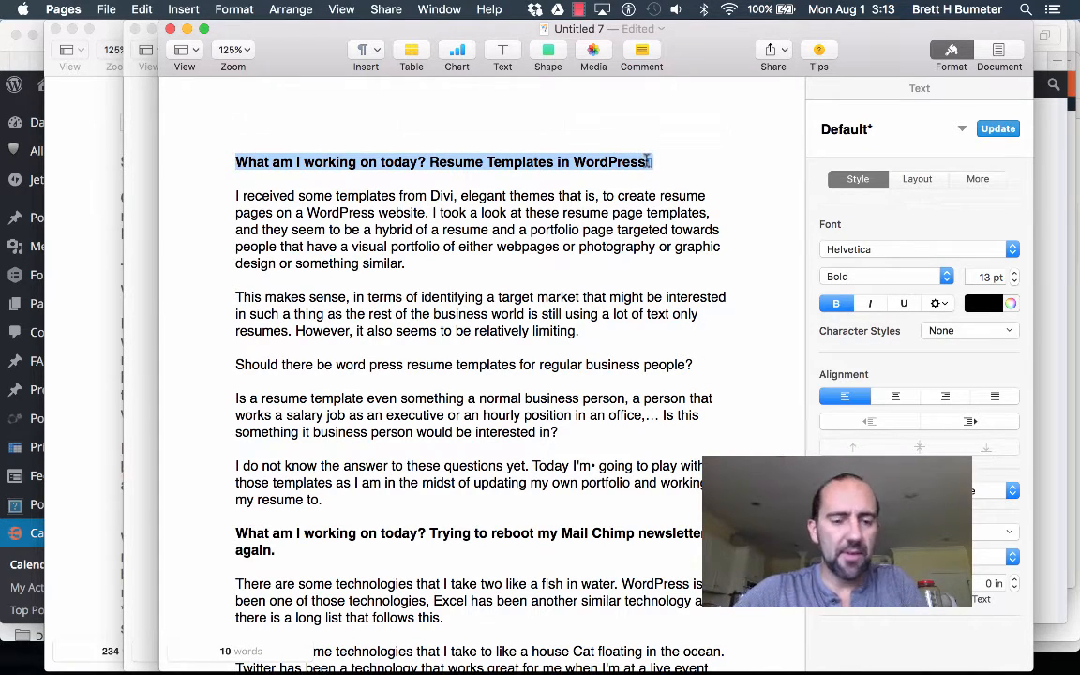
- Switch to the CoSchedule calendar in Safari and create a blog post with the copied title "What am I working on today? Resume Templates in WordPress"
key(super+Tab)
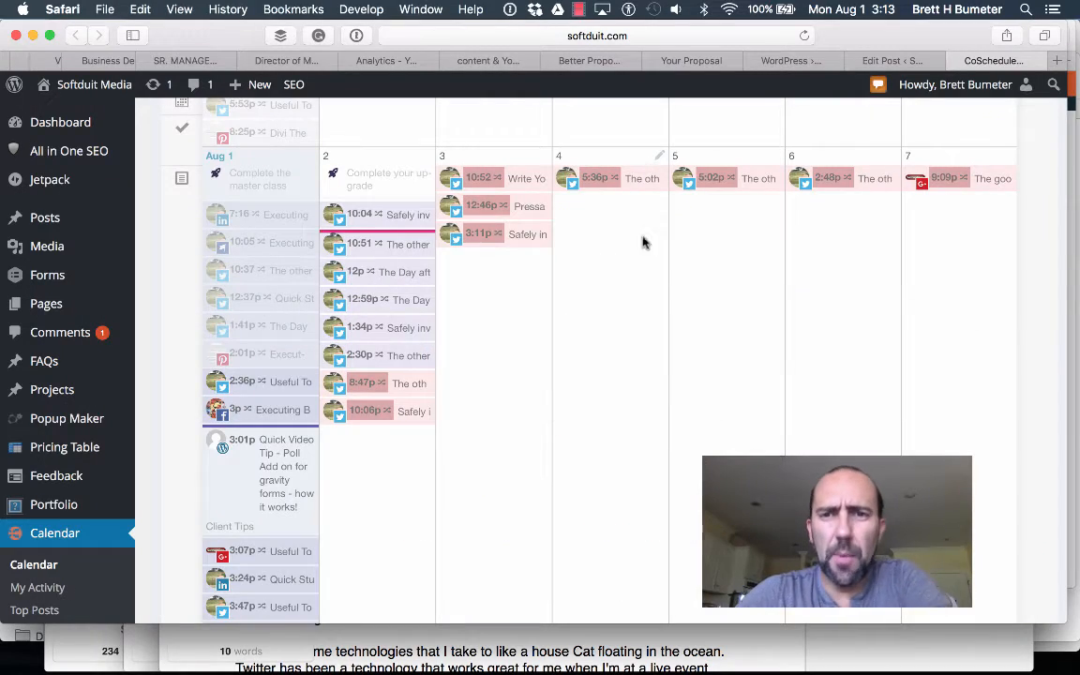
scroll(641, 244, up, 5)
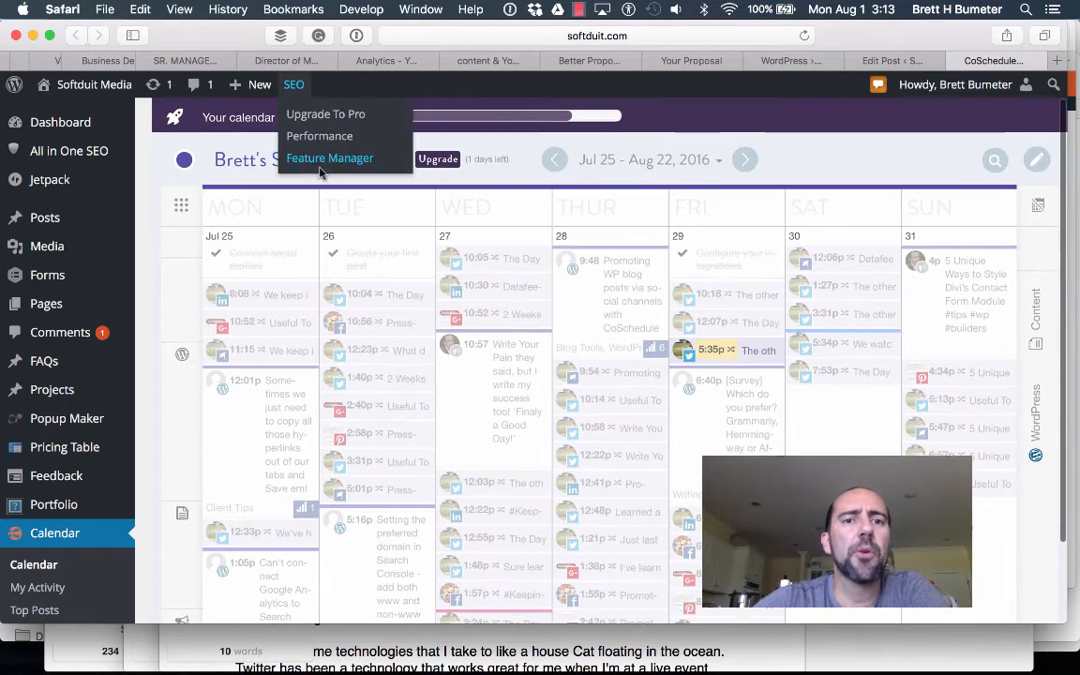
mouse_move(181, 333)
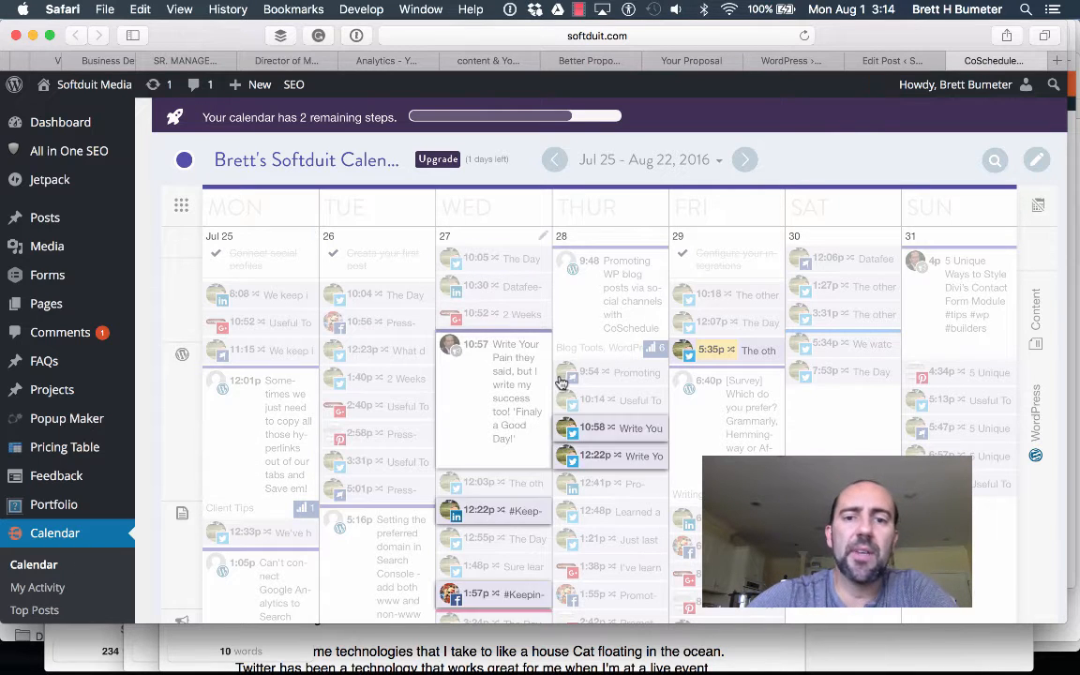
scroll(560, 382, down, 4)
scroll(560, 382, up, 2)
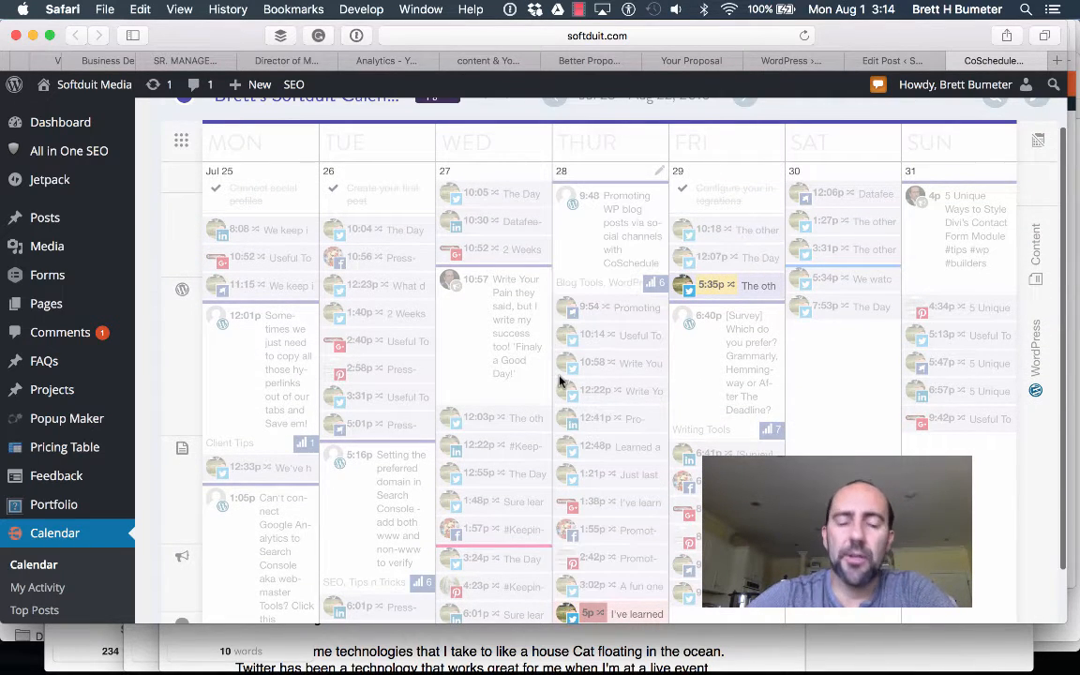
scroll(849, 438, up, 3)
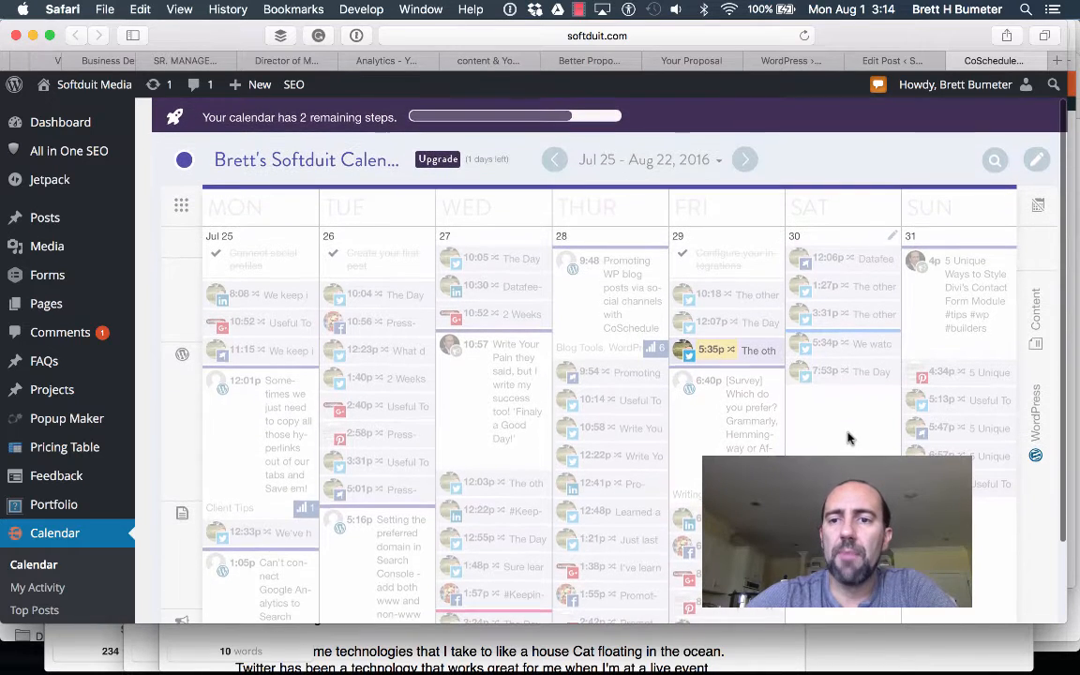
click(1035, 163)
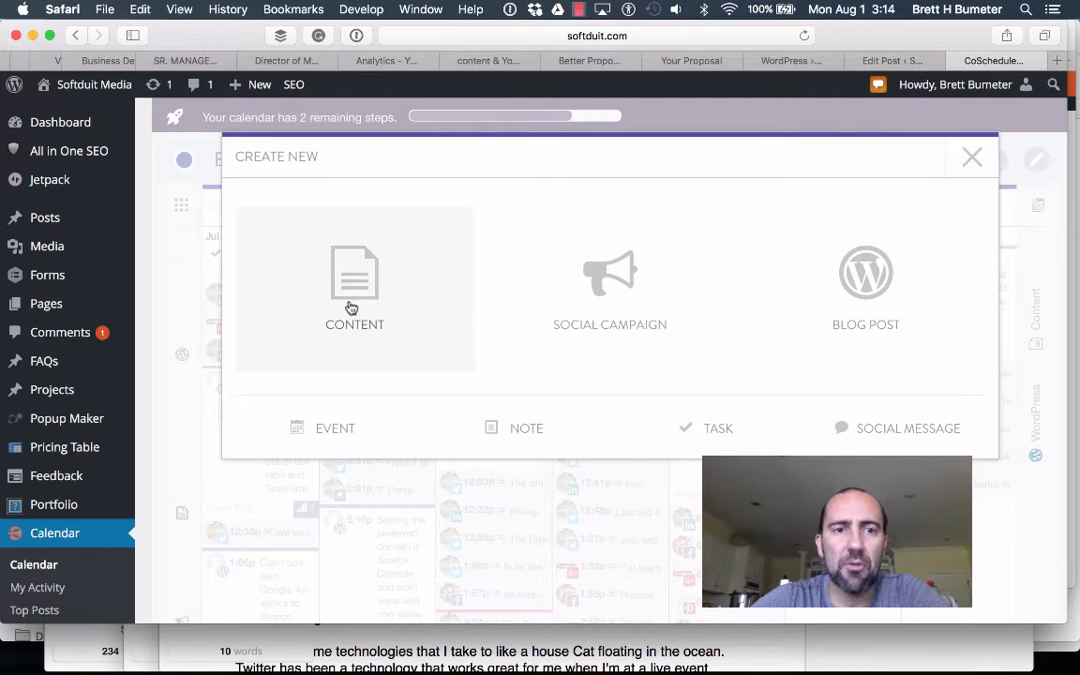
click(874, 300)
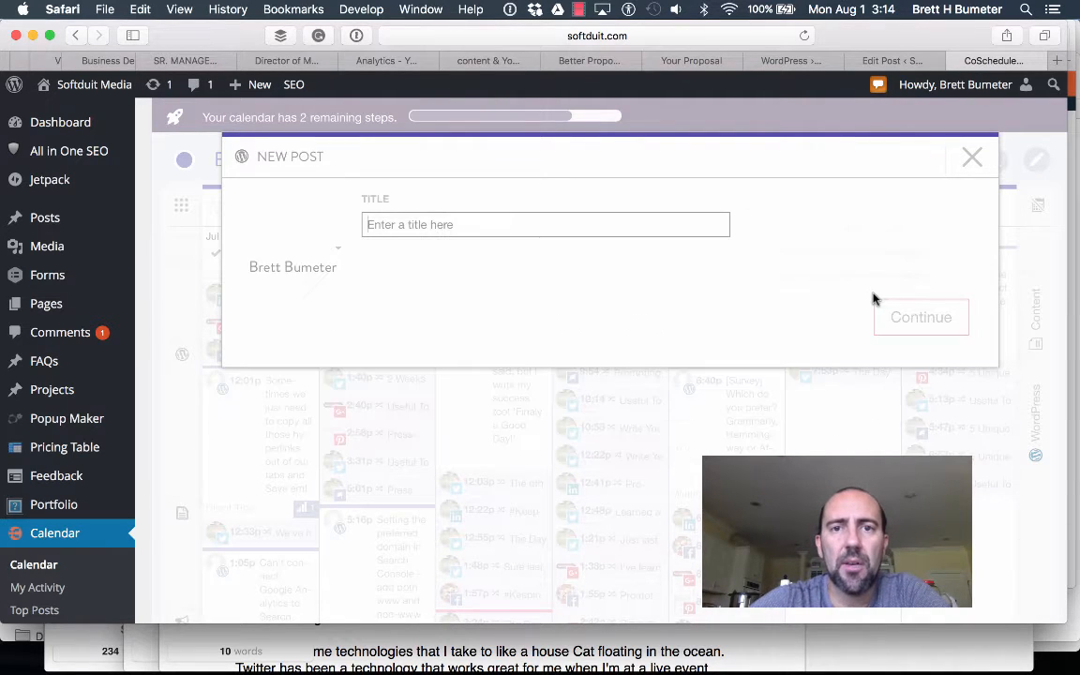
click(561, 225)
key(super+v)
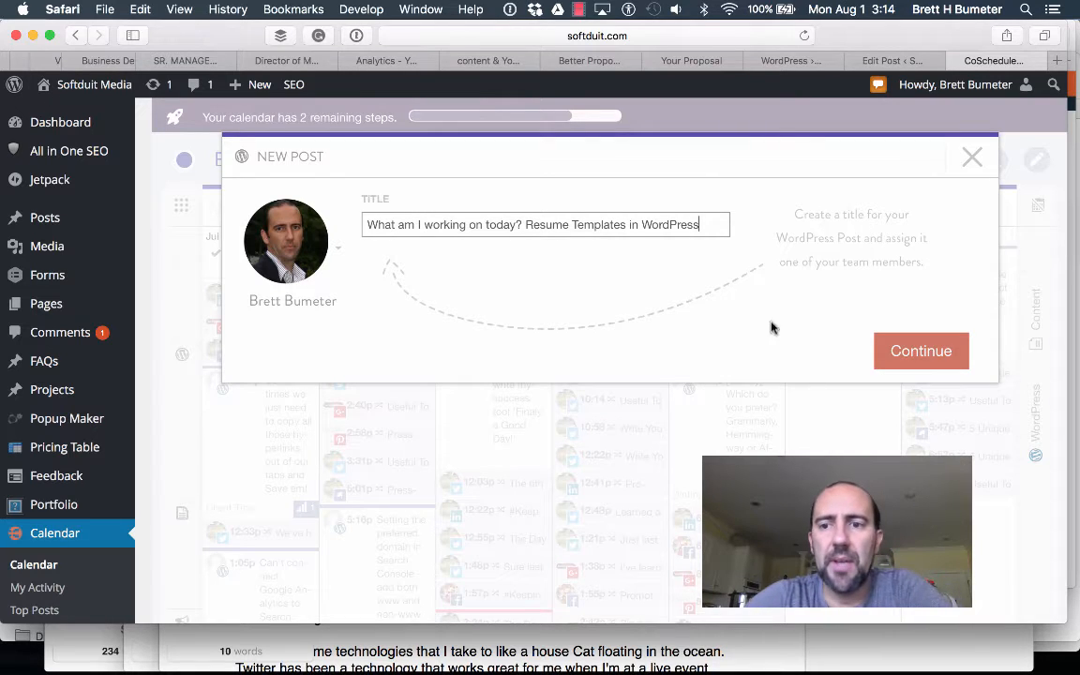
click(922, 355)
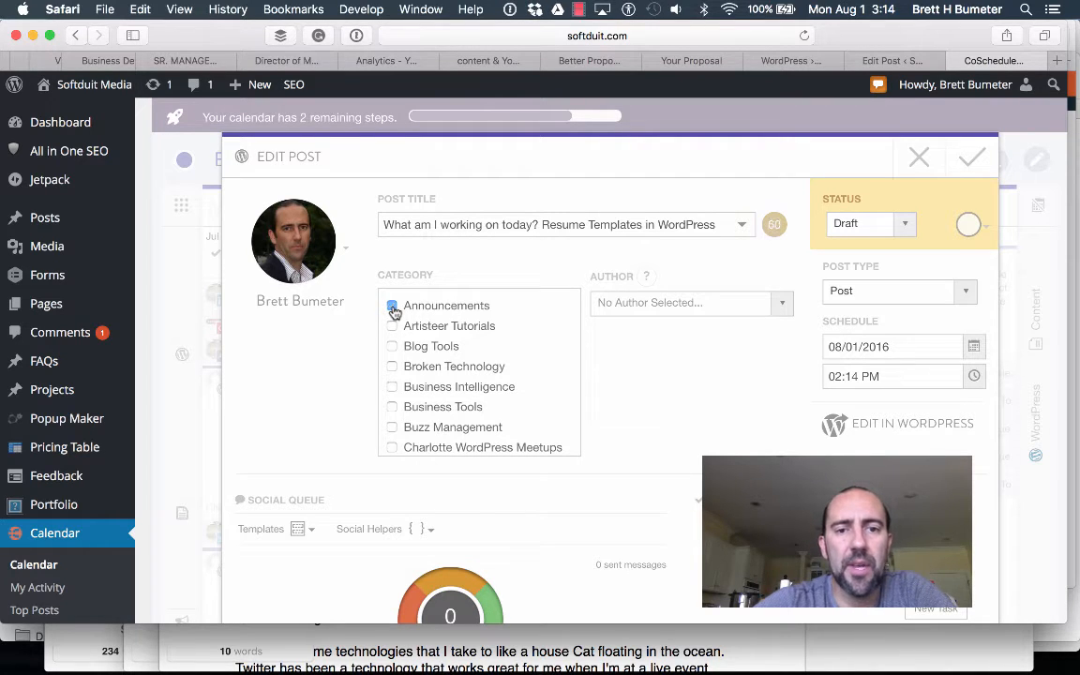
- Assign the post to the Client Tips and WordPress Tips categories
scroll(494, 319, down, 4)
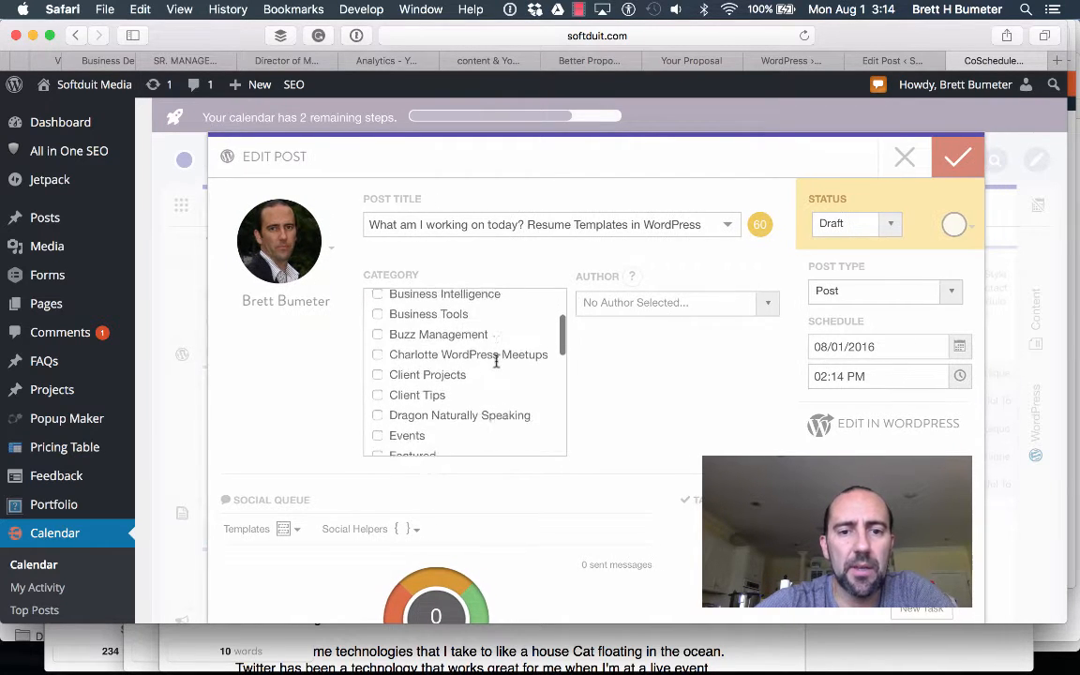
scroll(494, 361, down, 3)
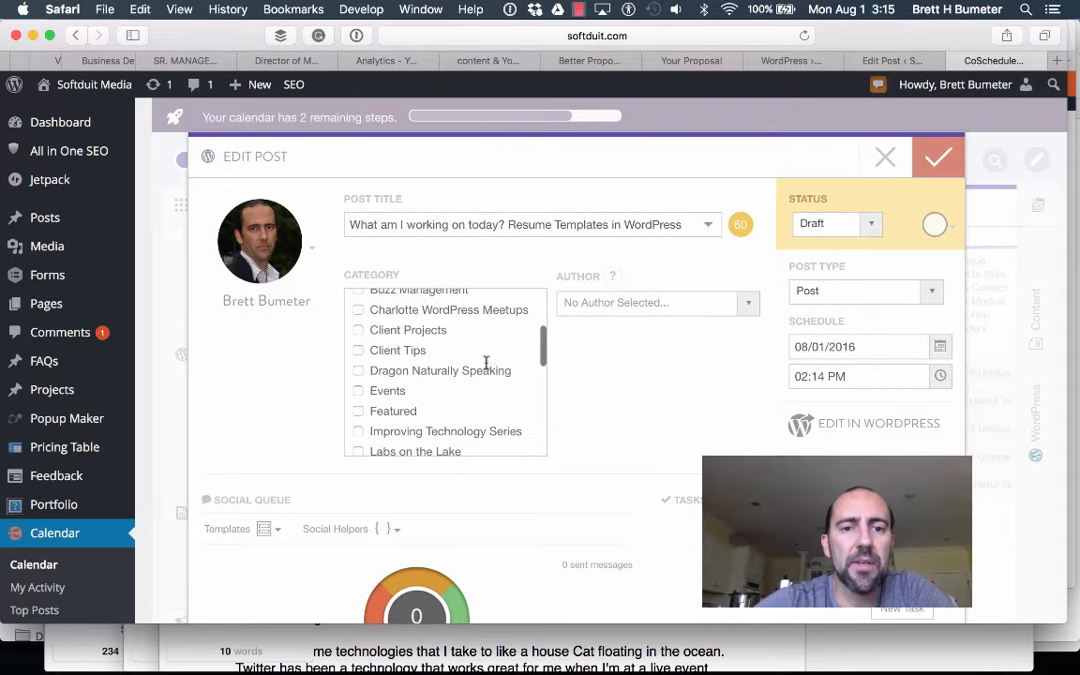
click(359, 350)
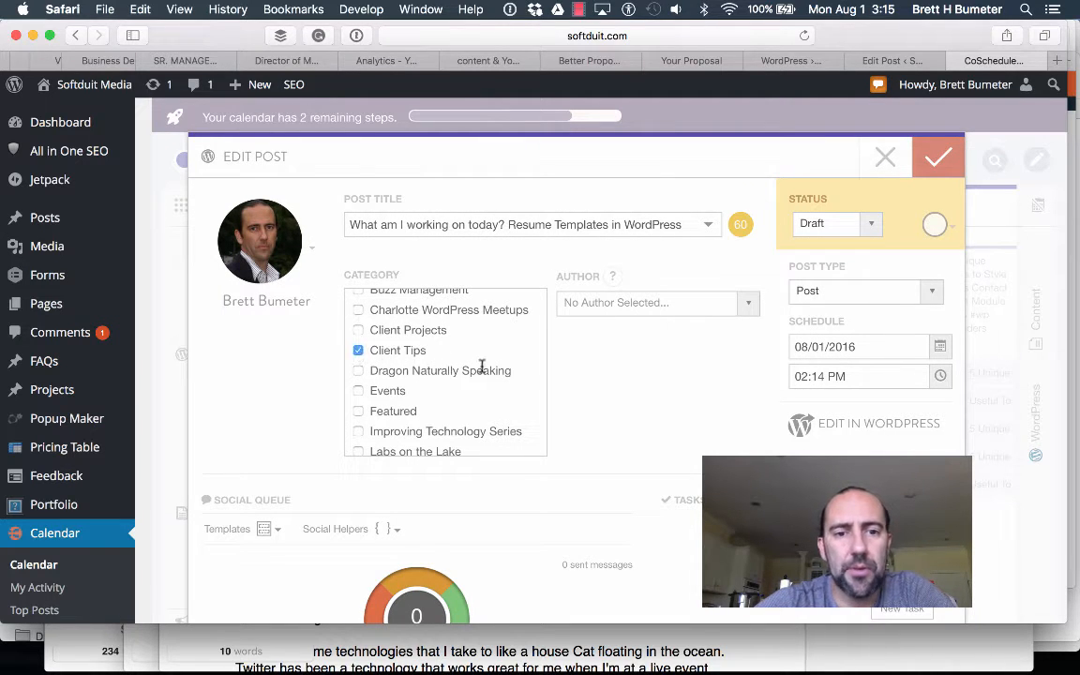
scroll(482, 366, down, 1)
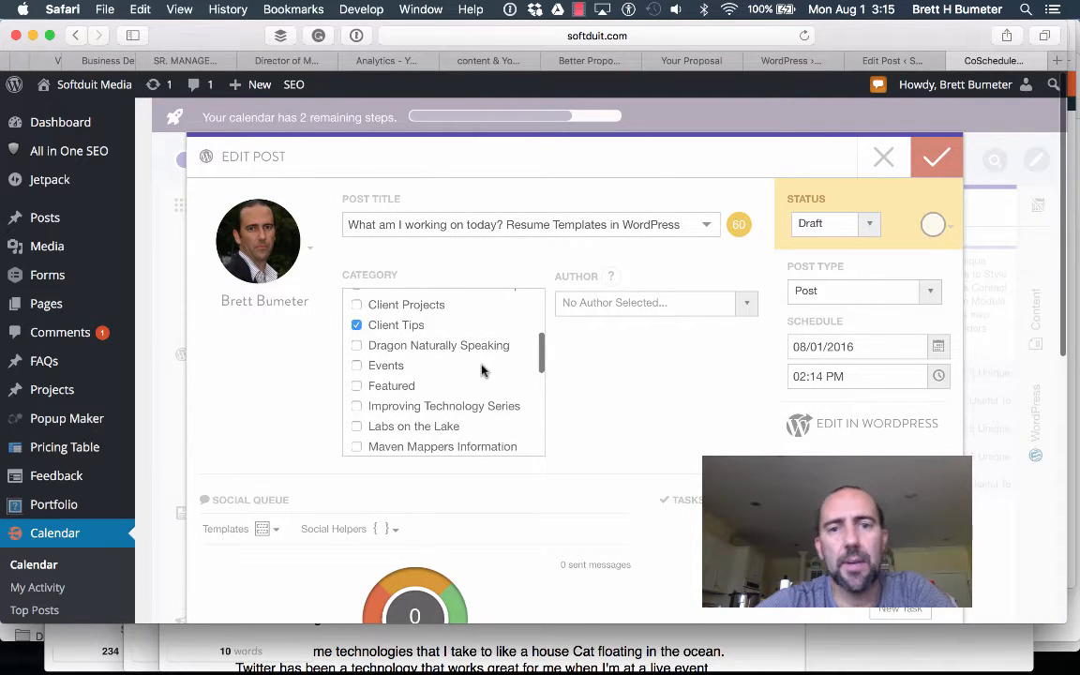
scroll(482, 370, down, 1)
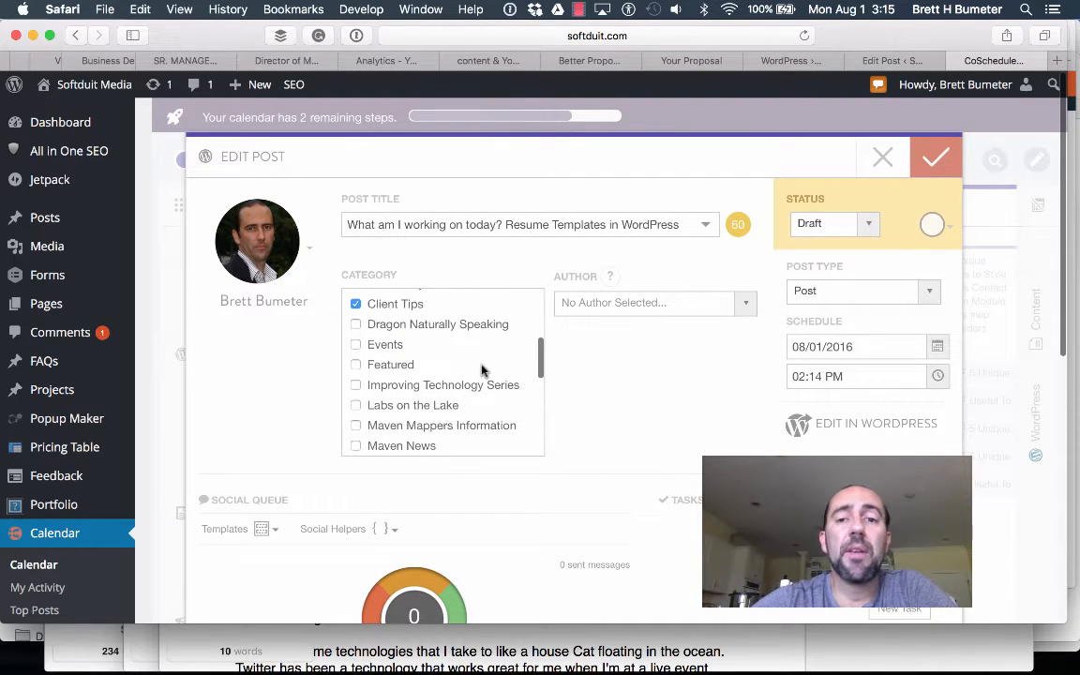
scroll(482, 370, down, 5)
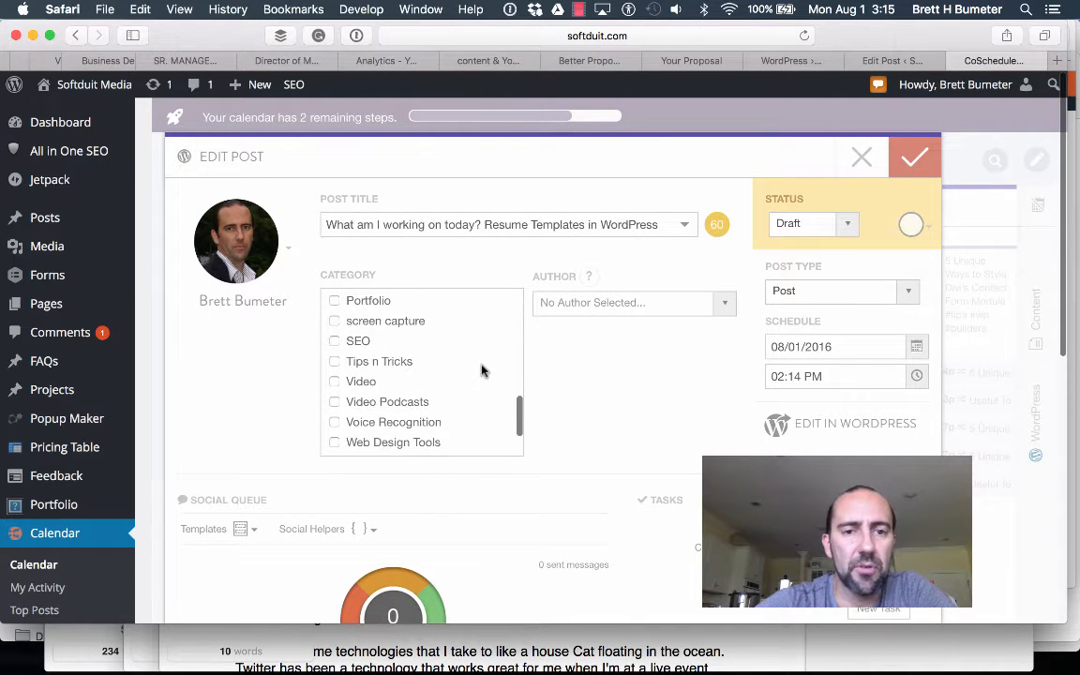
scroll(482, 370, up, 1)
scroll(482, 371, down, 4)
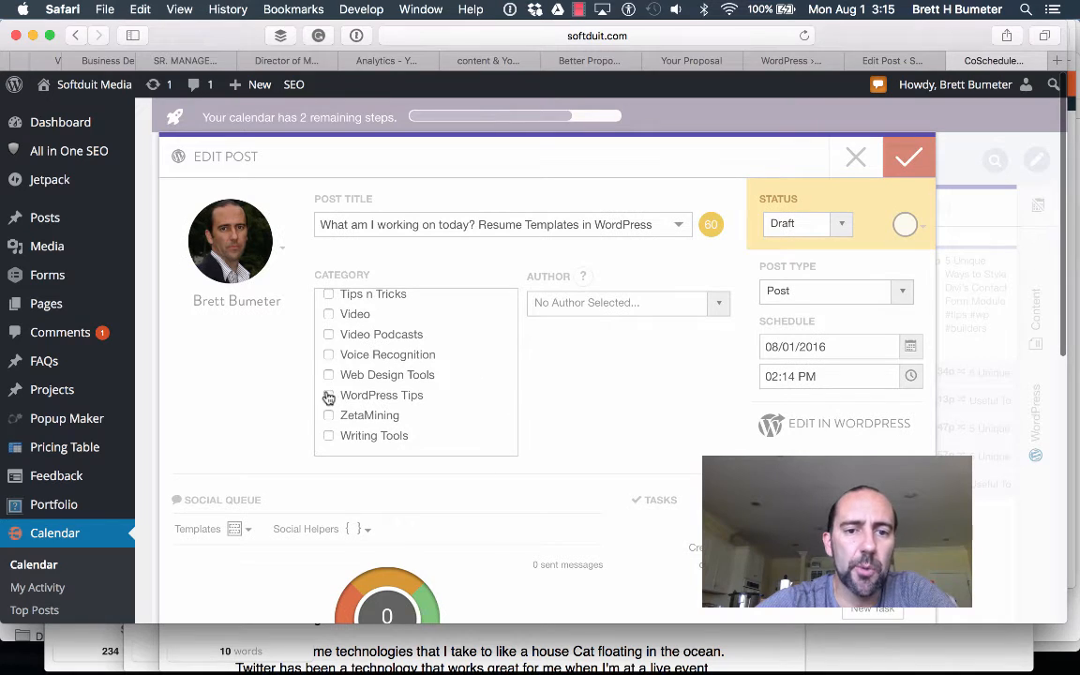
click(328, 395)
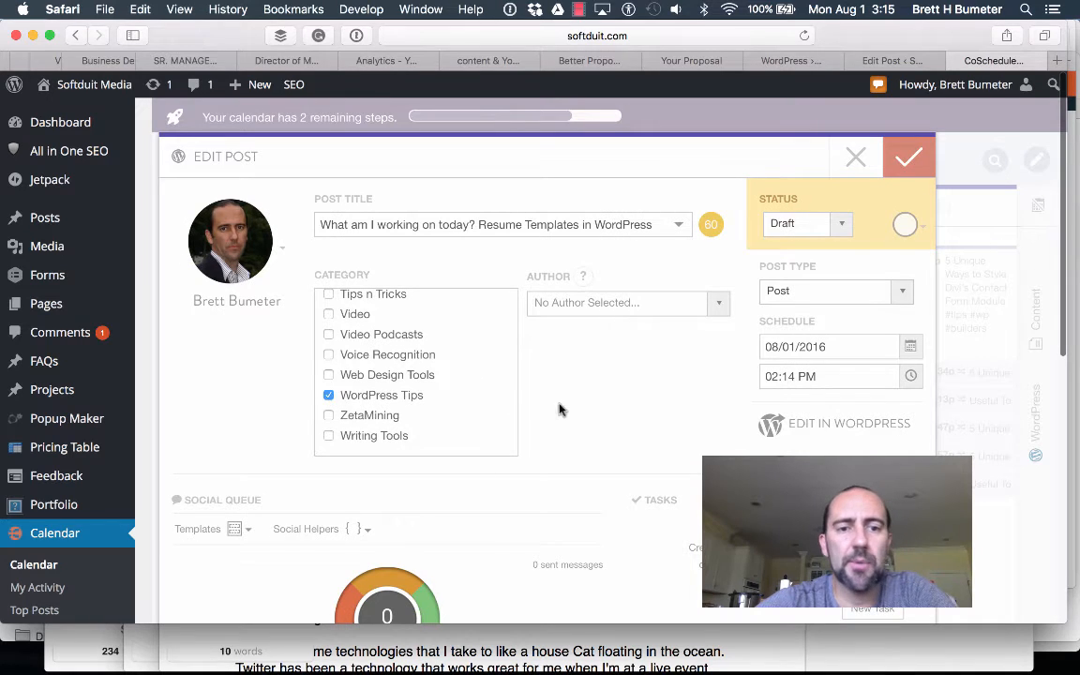
- Choose the last listed author for the post, set its schedule date to 08/02/2016, and open the publish time for editing
click(717, 303)
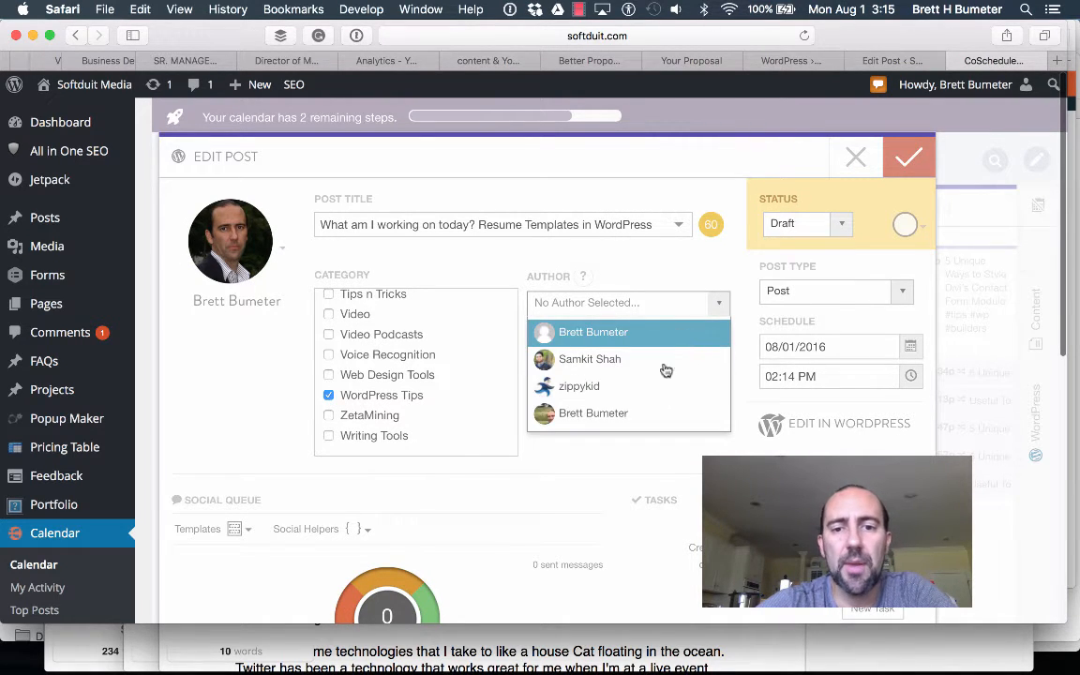
click(629, 413)
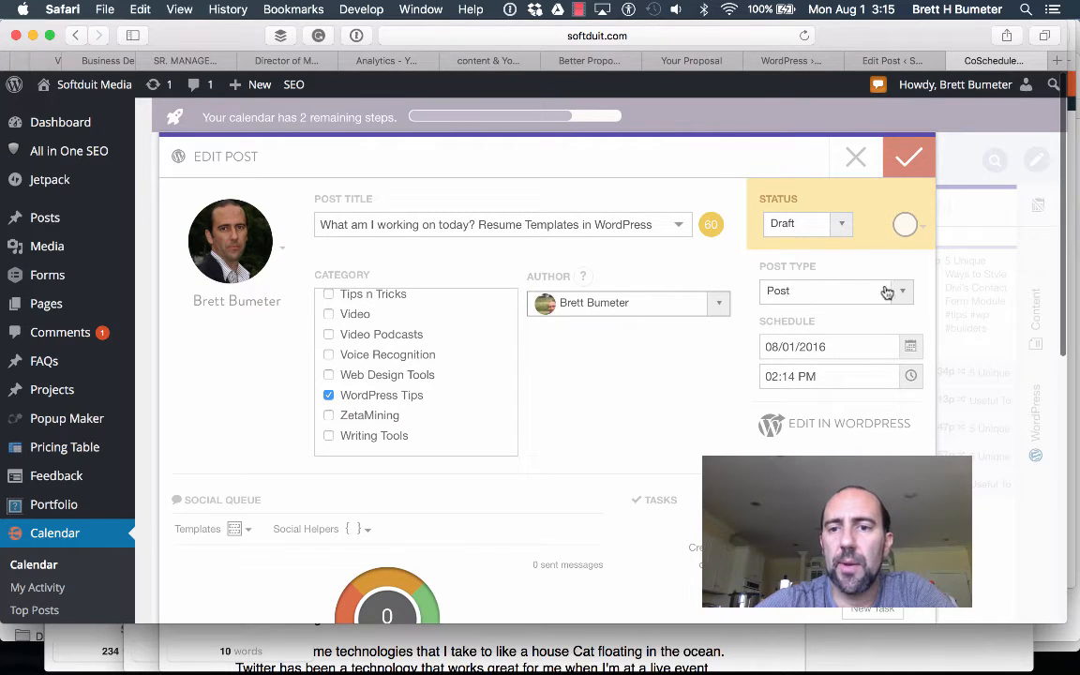
click(857, 349)
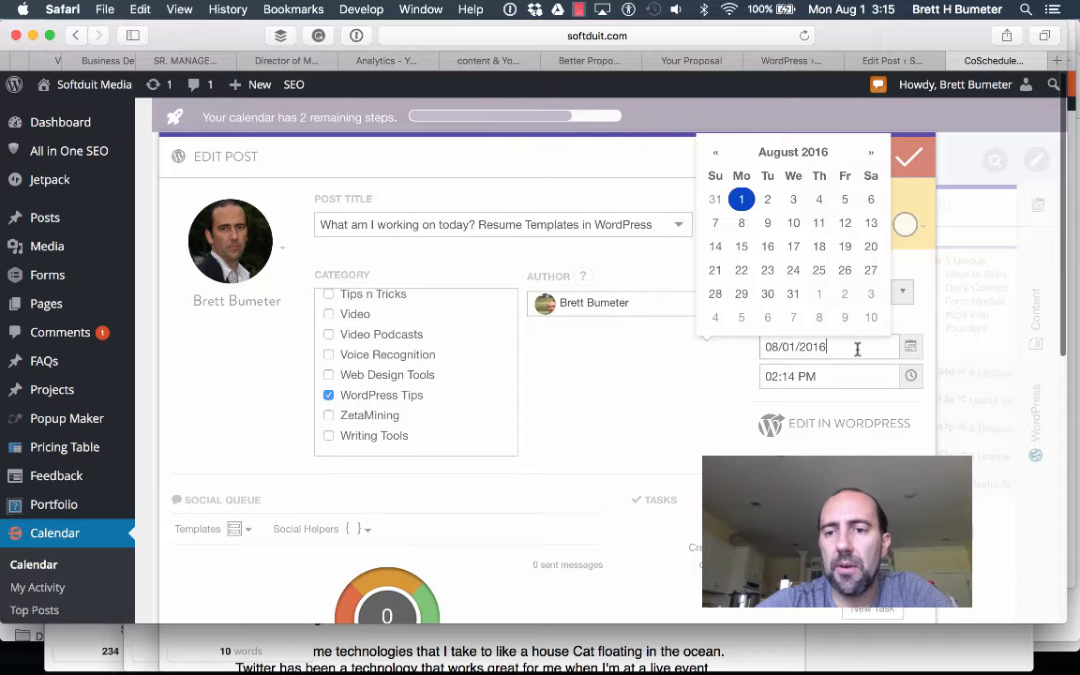
click(770, 199)
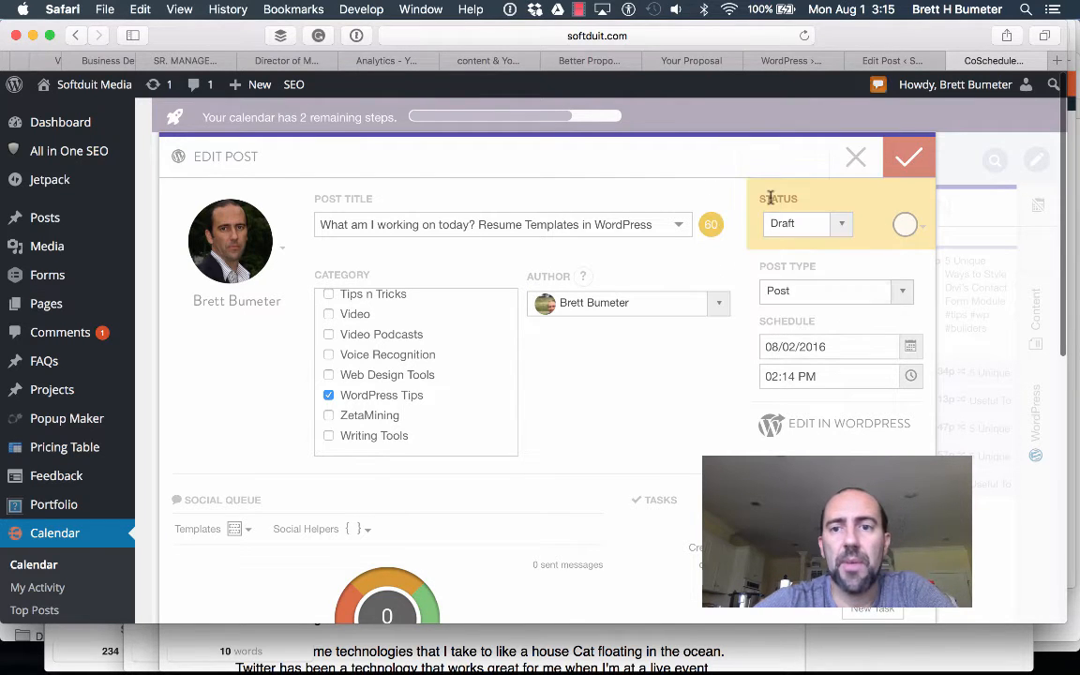
click(809, 378)
- Examine the post's social queue timeline and tasks section below the category and schedule settings
scroll(670, 397, down, 1)
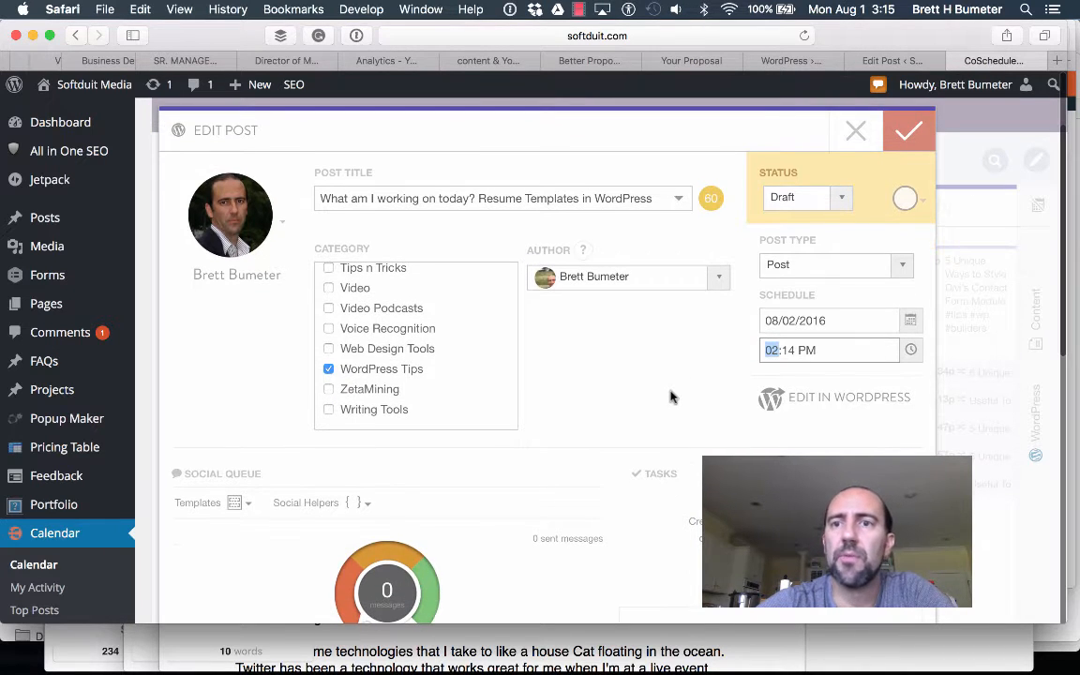
scroll(673, 398, down, 1)
scroll(673, 398, up, 1)
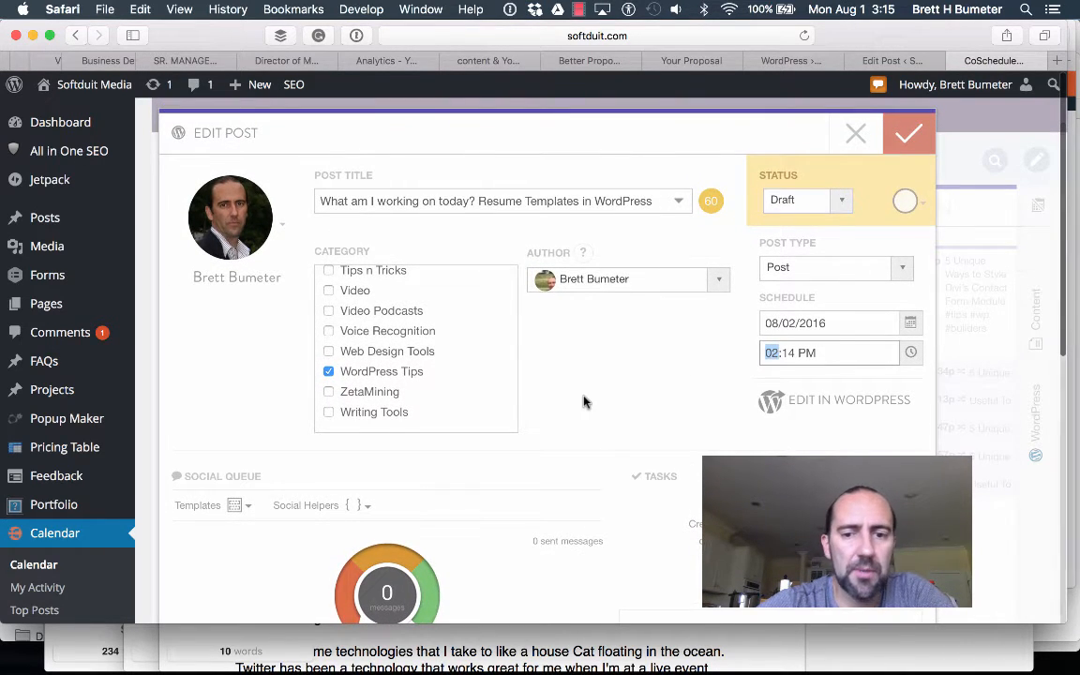
scroll(584, 402, down, 5)
scroll(584, 402, up, 4)
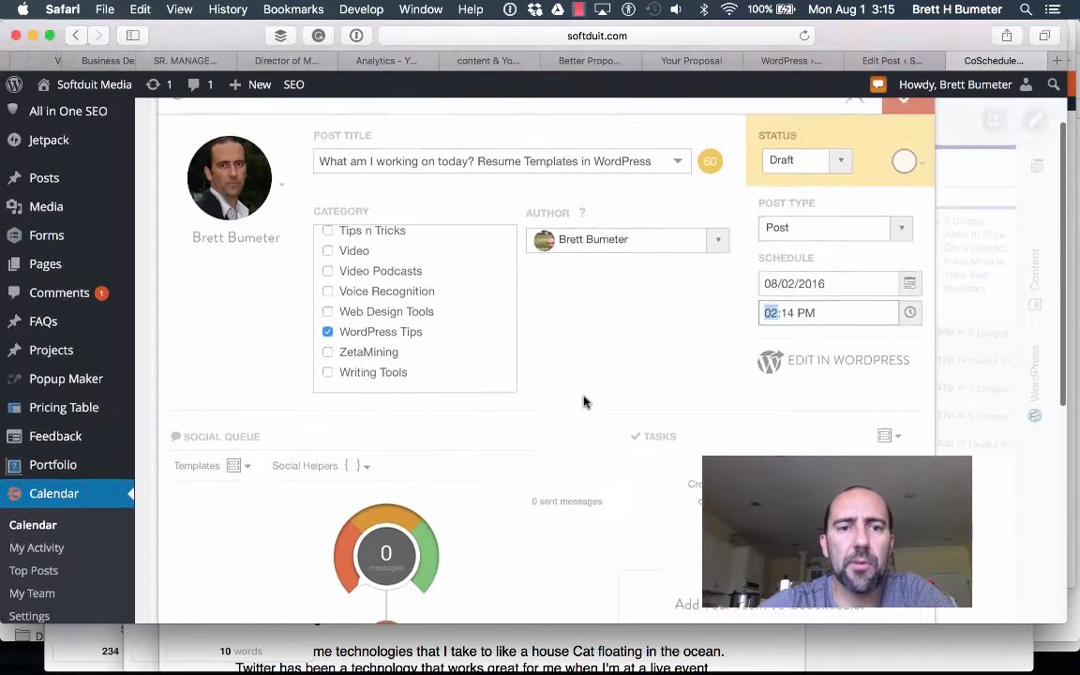
scroll(583, 402, down, 8)
scroll(584, 402, up, 1)
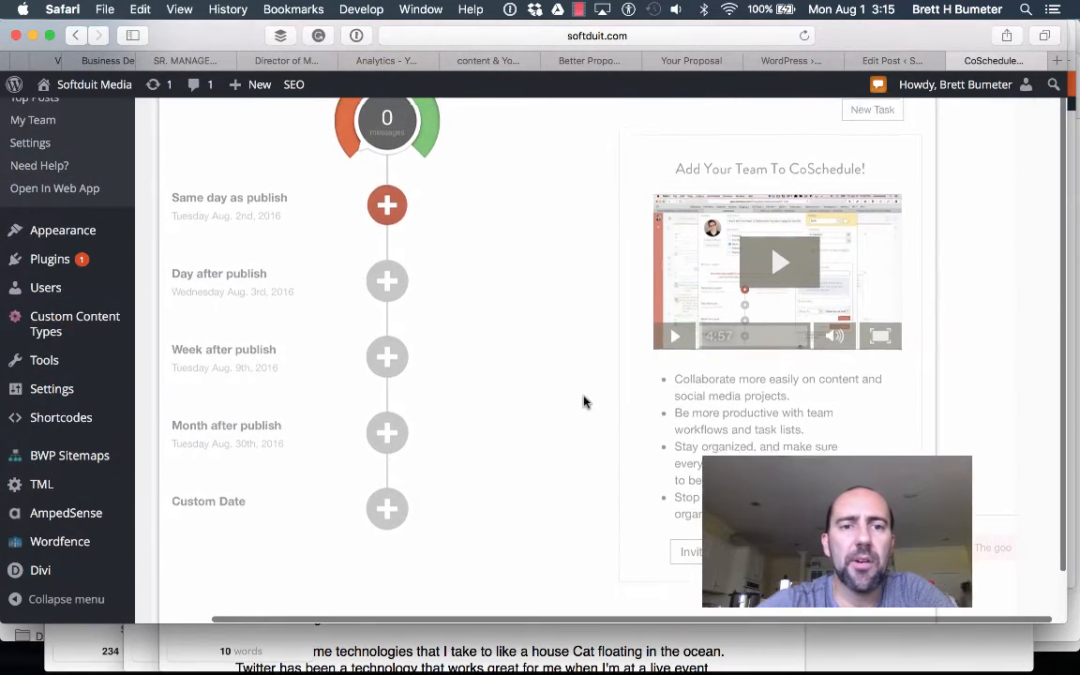
scroll(534, 301, up, 5)
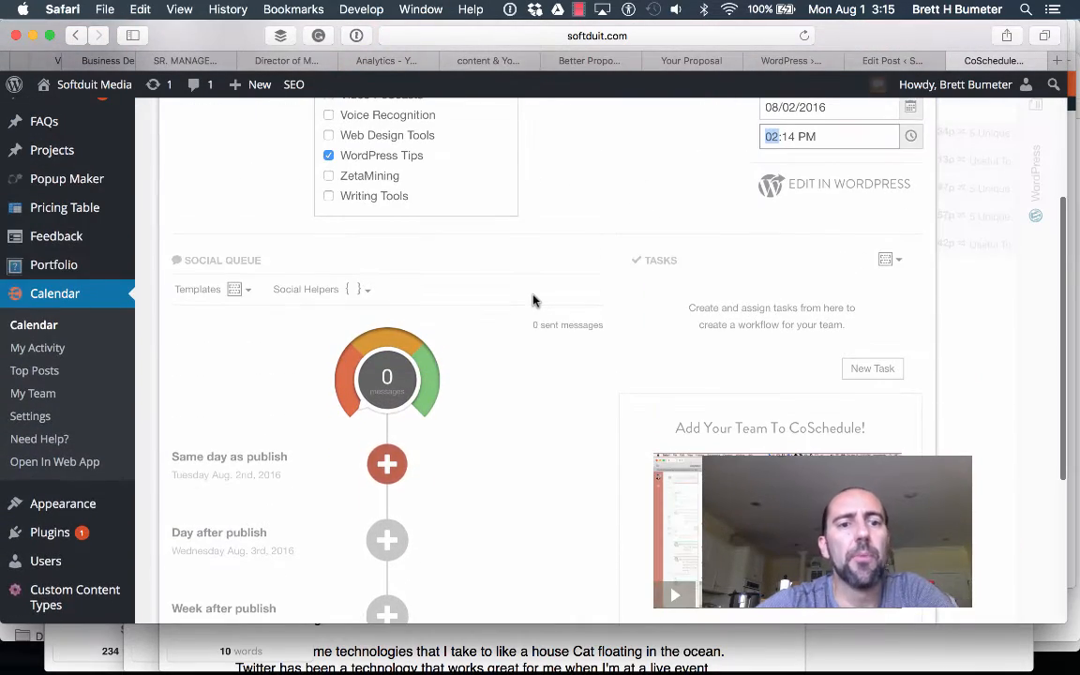
- Load the social queue template whose name begins "6 Month que for Blog Post" into the post's social queue
scroll(534, 300, down, 1)
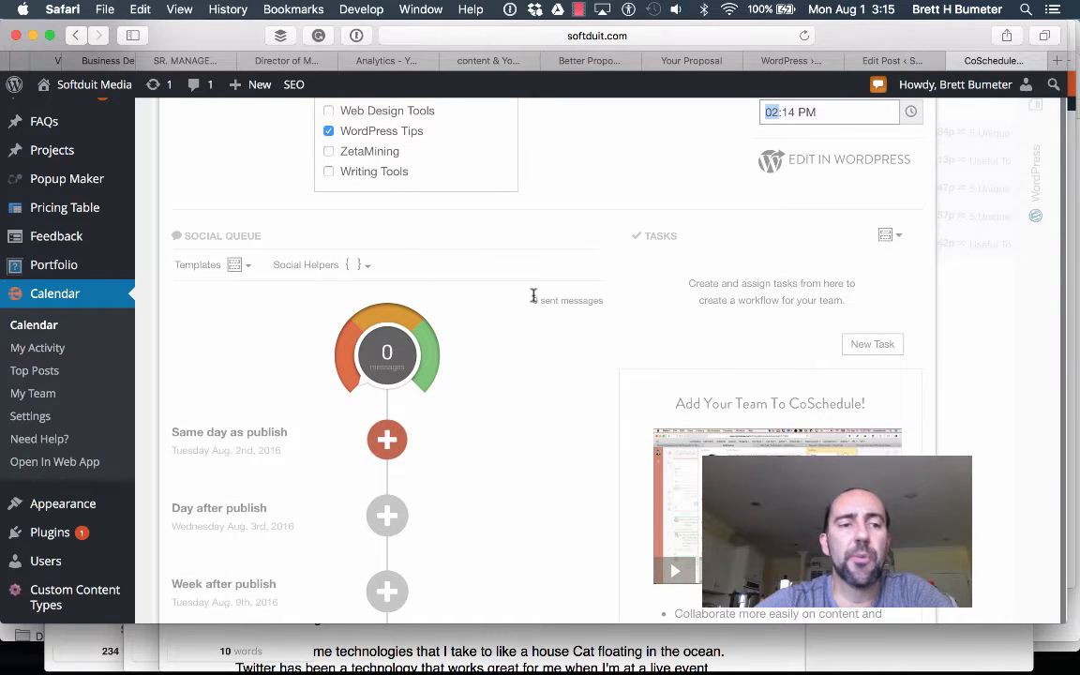
click(251, 269)
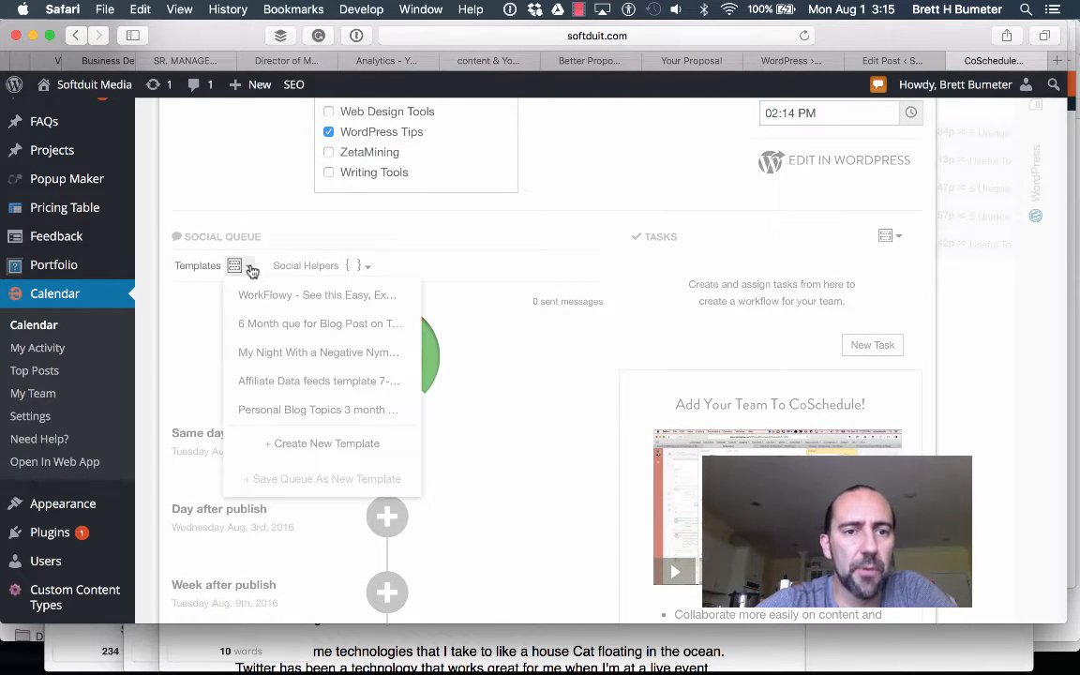
click(352, 328)
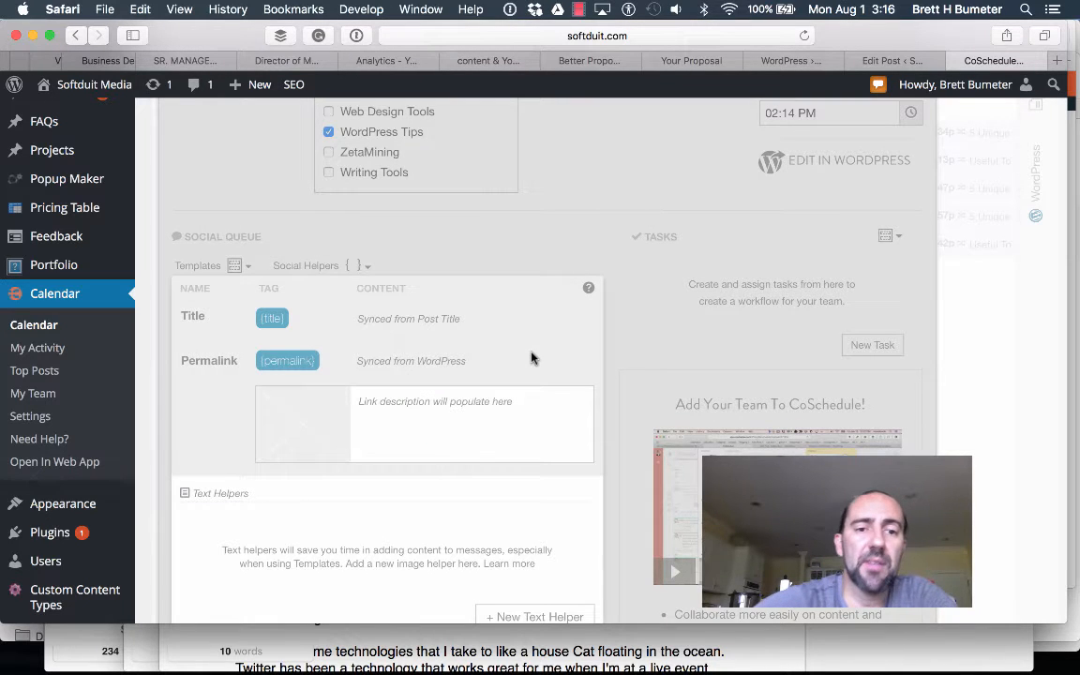
- Examine the template's text and image helpers and its queued social messages, from the same day through 183 days after publish
scroll(531, 357, down, 3)
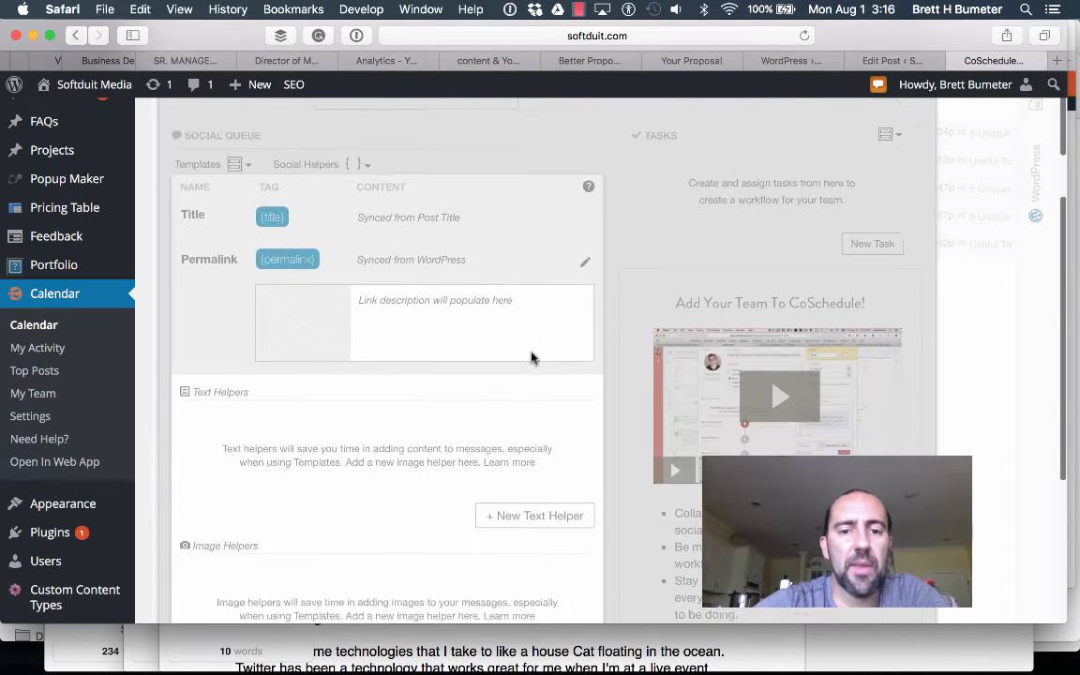
scroll(531, 357, down, 8)
scroll(533, 360, down, 2)
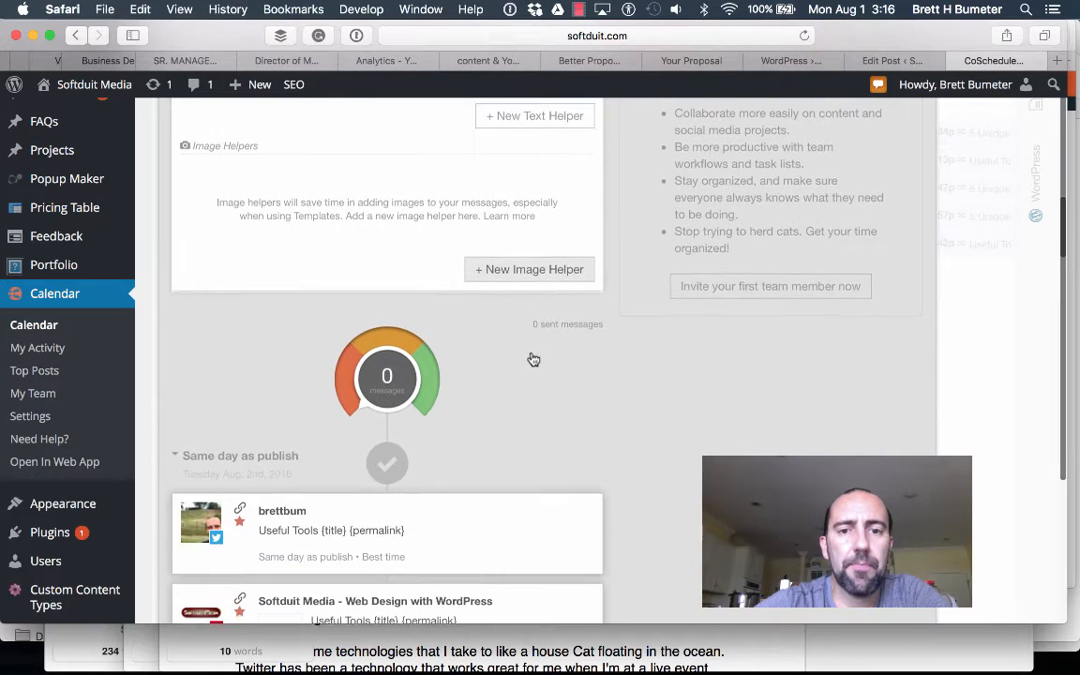
scroll(533, 361, down, 6)
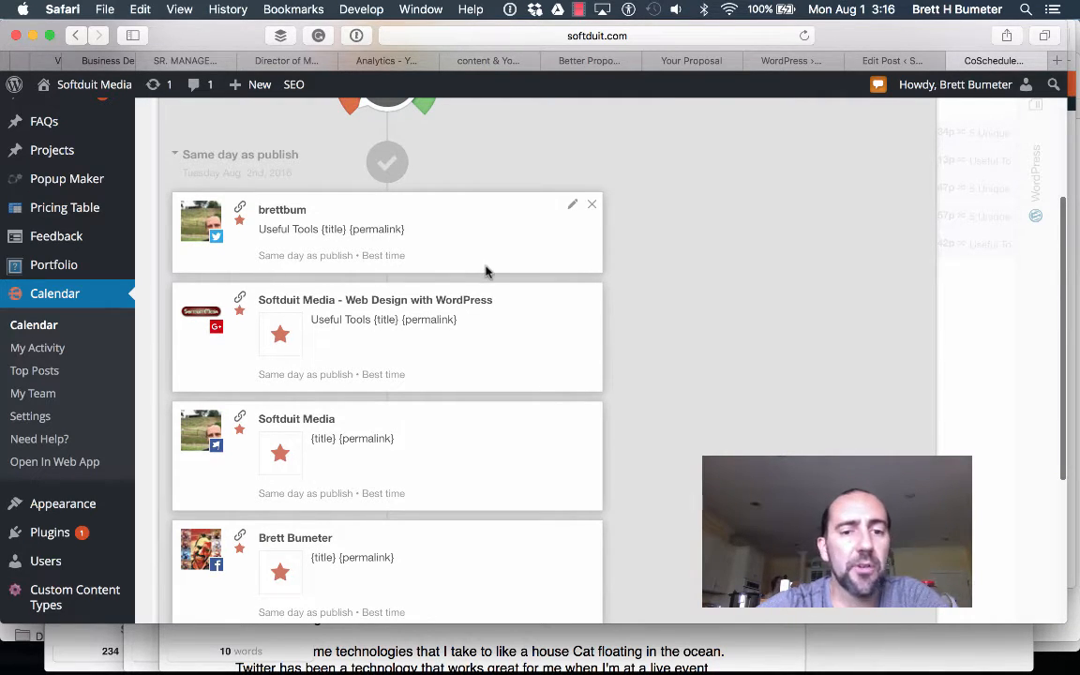
scroll(486, 271, down, 8)
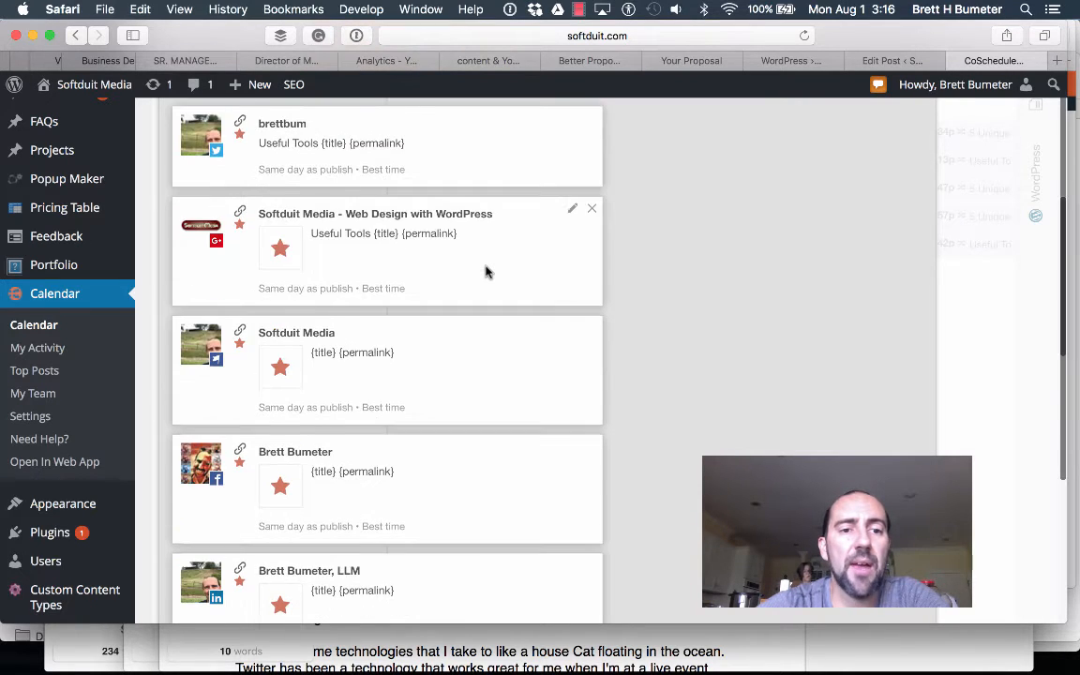
scroll(486, 272, down, 10)
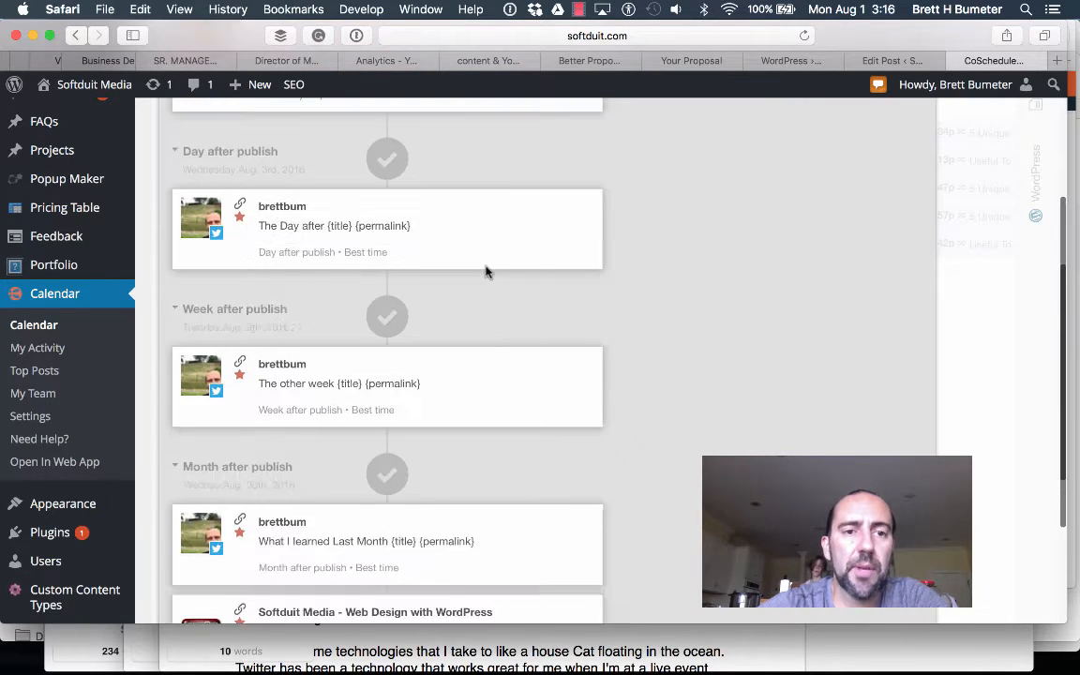
scroll(486, 272, down, 4)
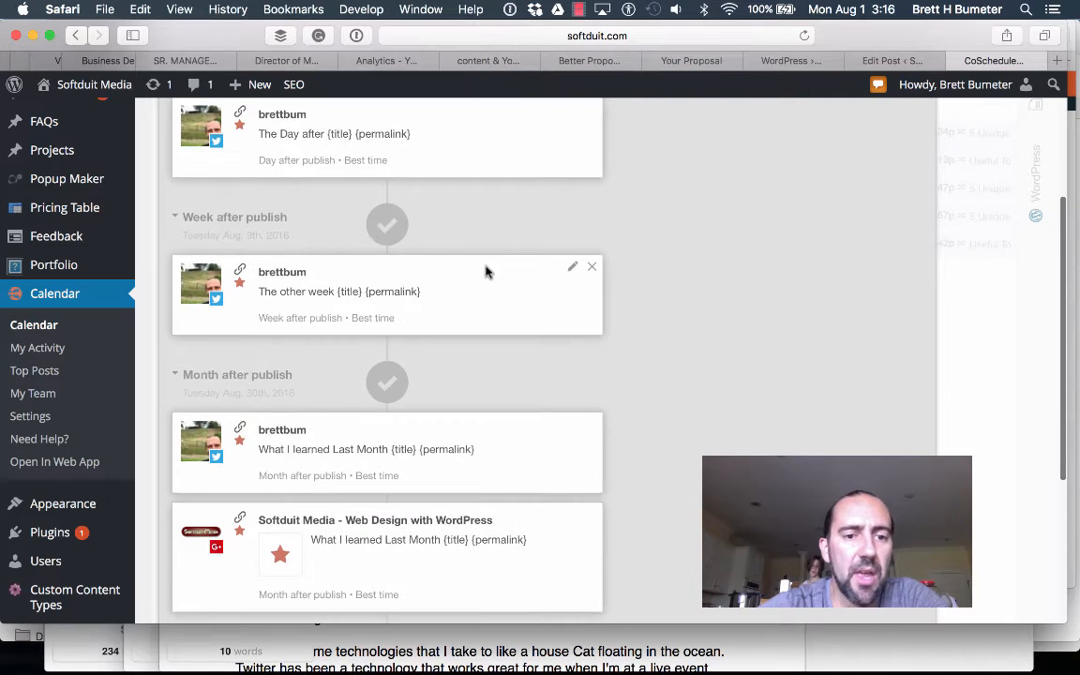
scroll(485, 272, up, 2)
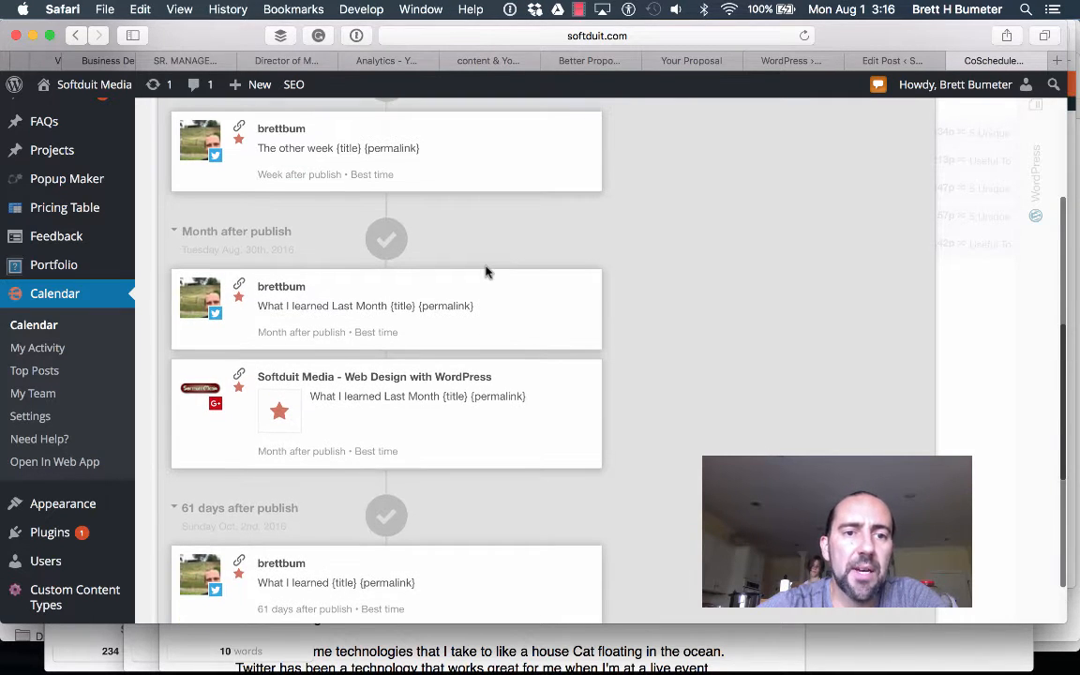
scroll(486, 272, up, 1)
scroll(486, 272, up, 2)
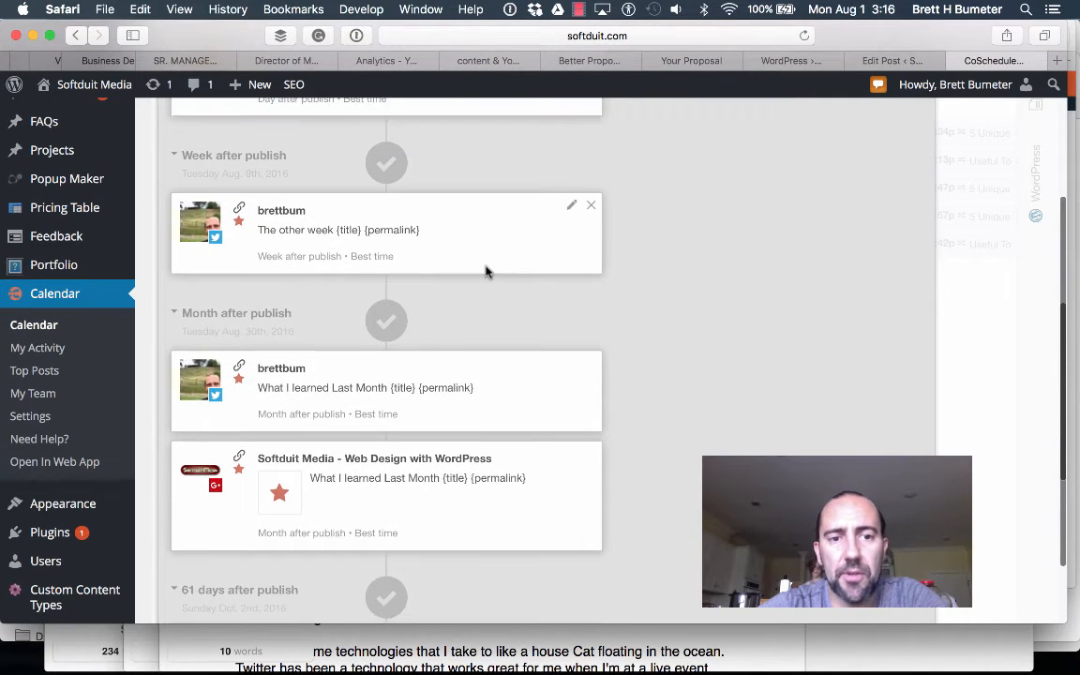
scroll(486, 272, down, 1)
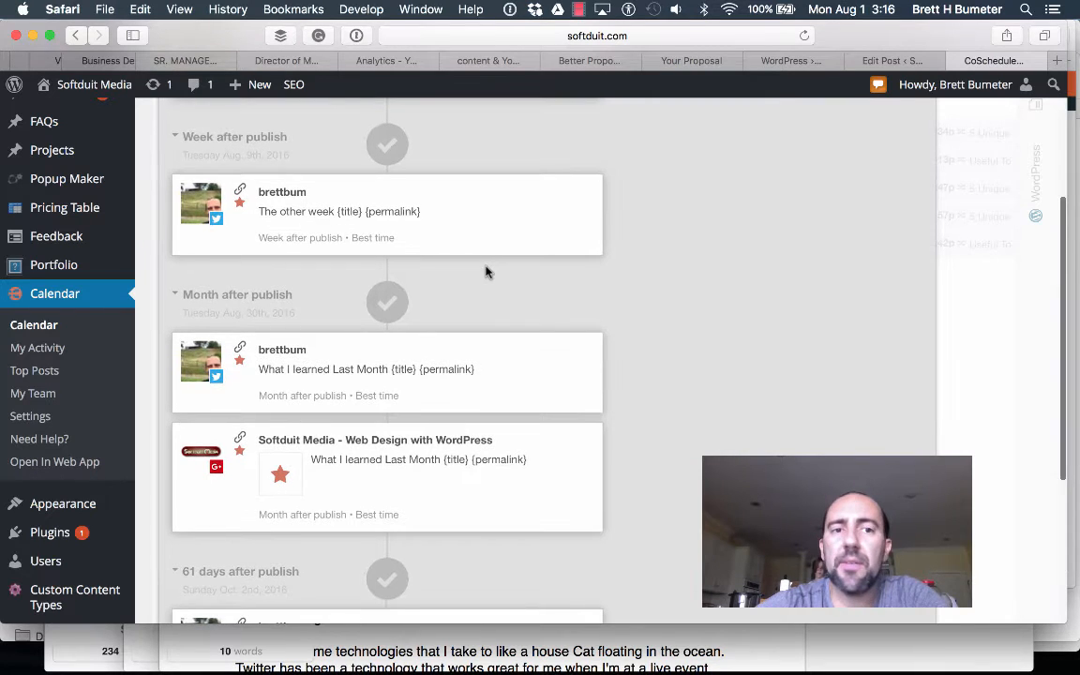
scroll(486, 272, down, 2)
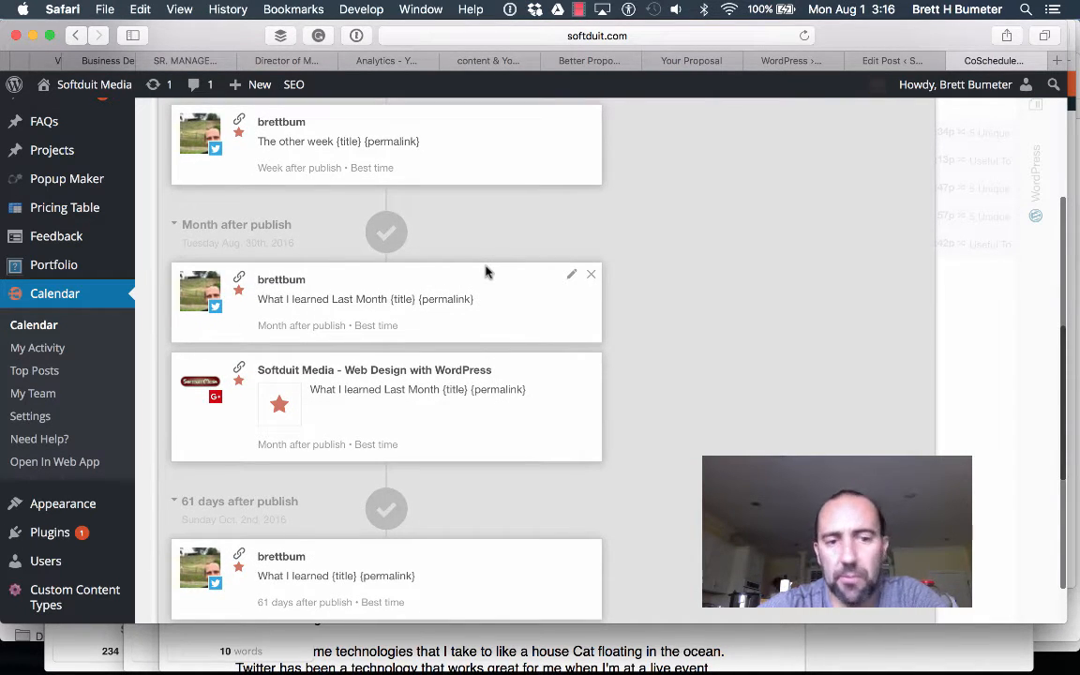
scroll(486, 272, down, 1)
scroll(486, 272, down, 10)
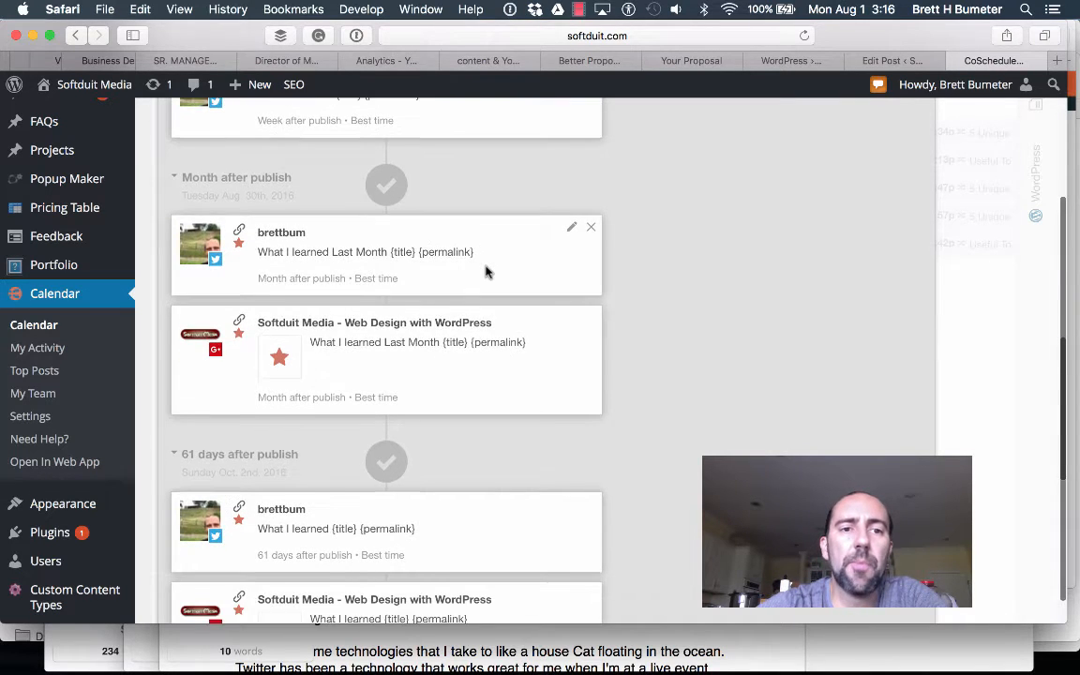
scroll(485, 272, down, 10)
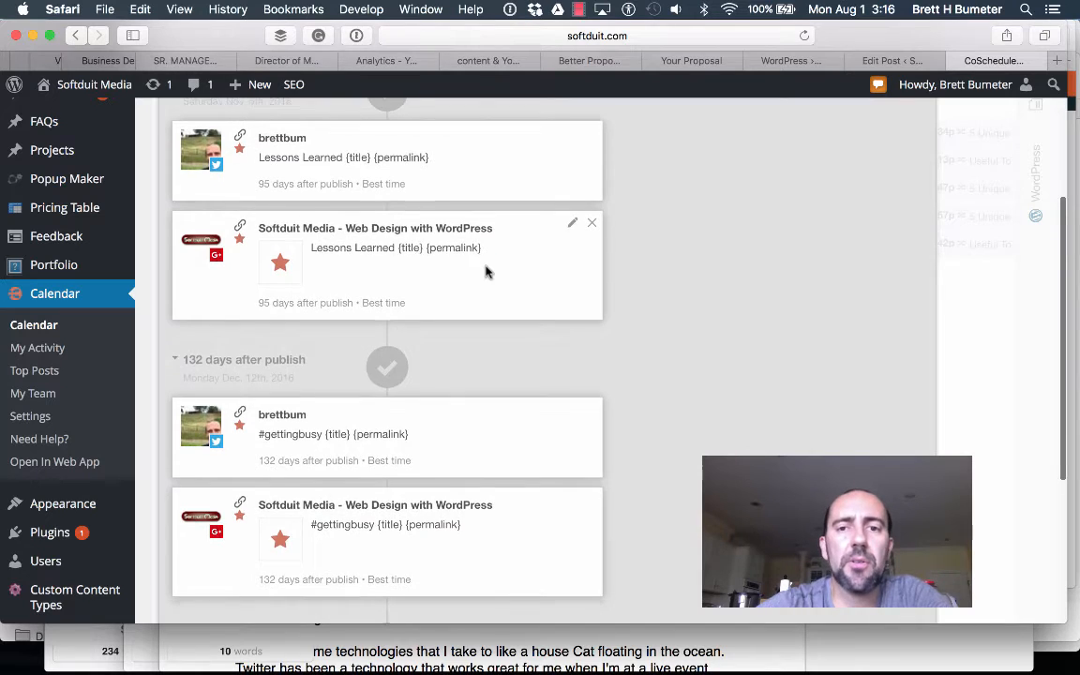
scroll(486, 272, down, 14)
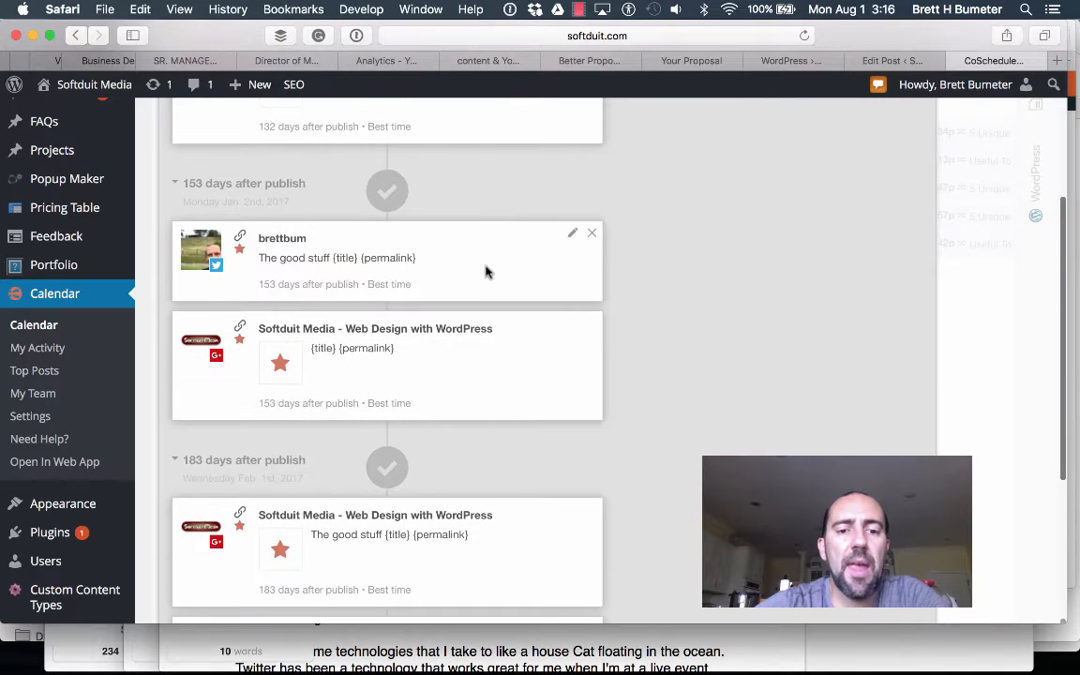
scroll(486, 272, up, 14)
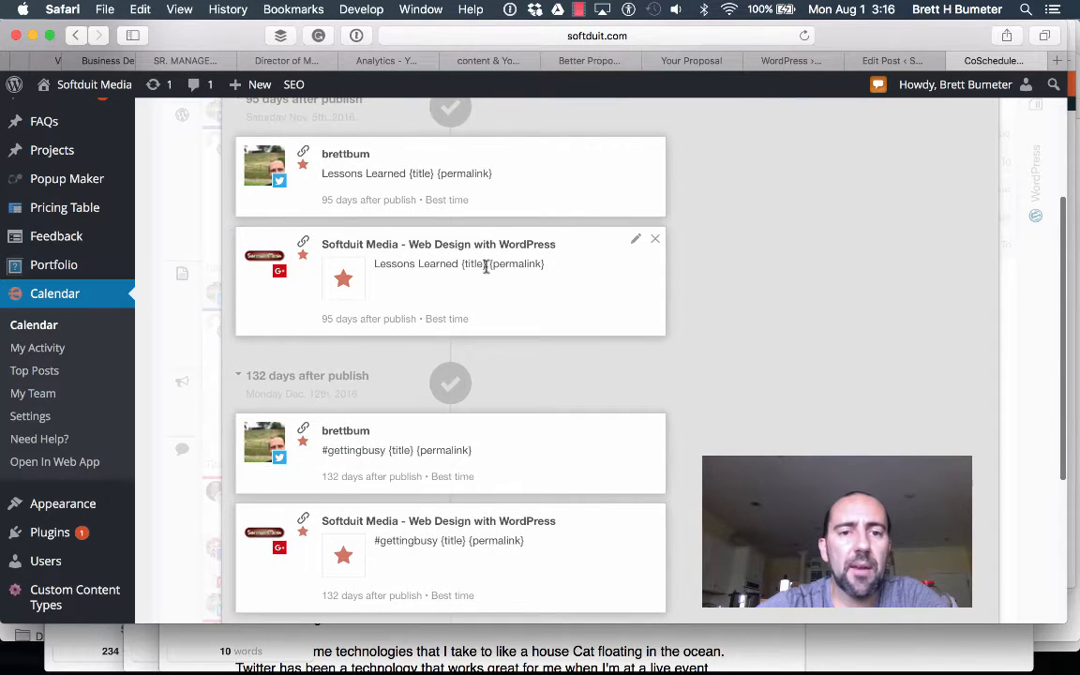
scroll(486, 266, up, 6)
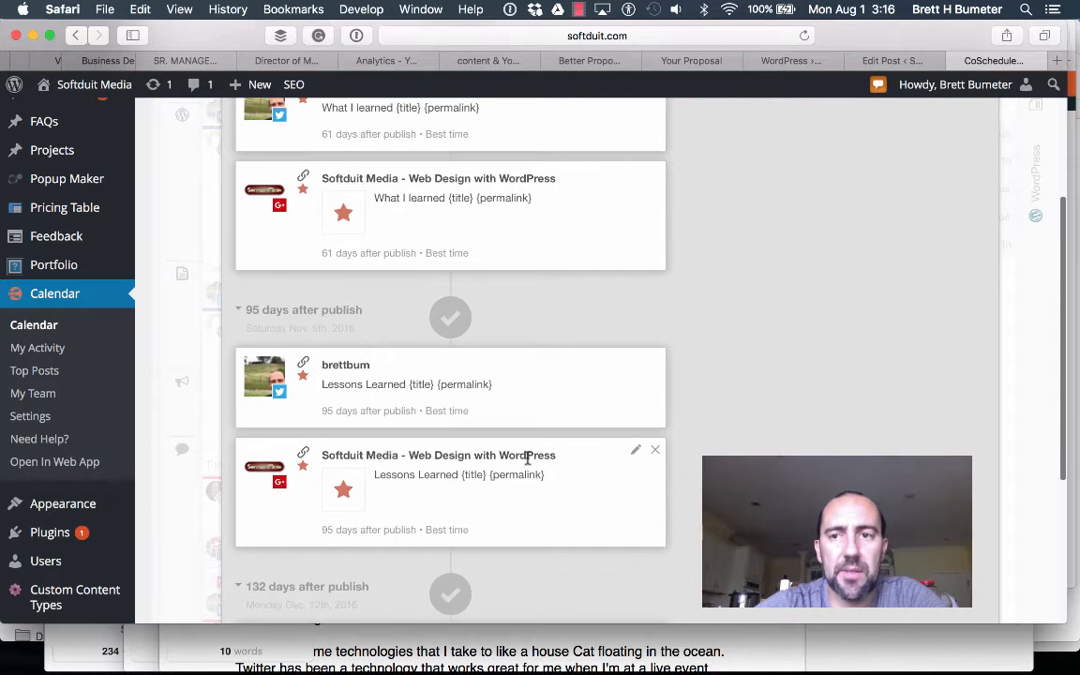
scroll(528, 458, up, 5)
scroll(808, 357, up, 15)
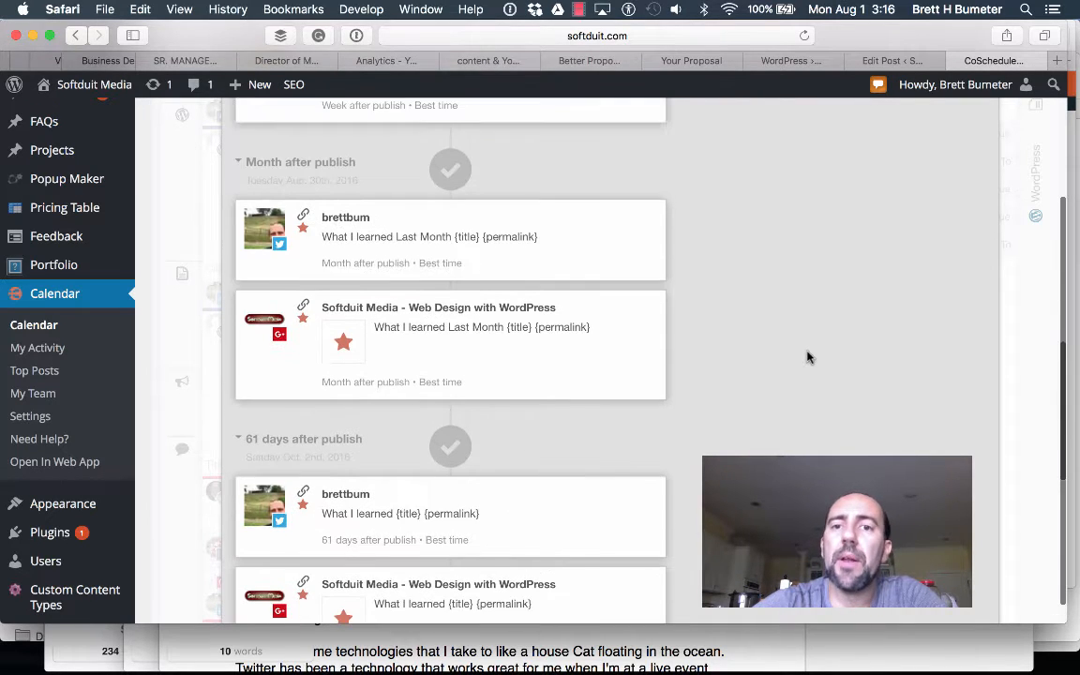
scroll(807, 357, up, 7)
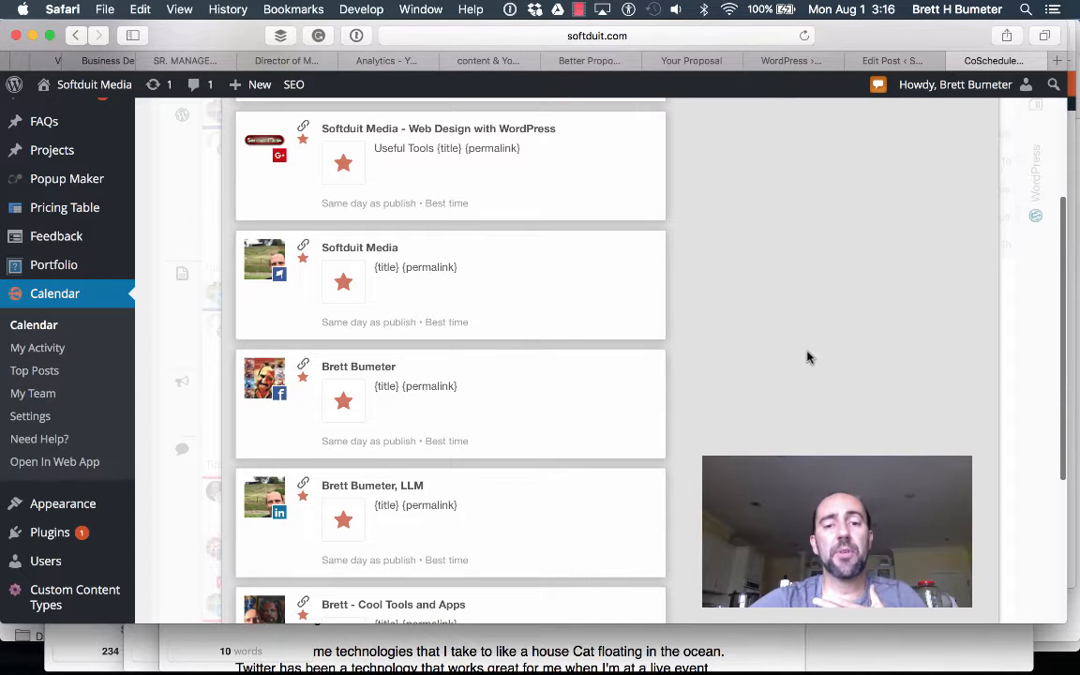
scroll(807, 357, up, 12)
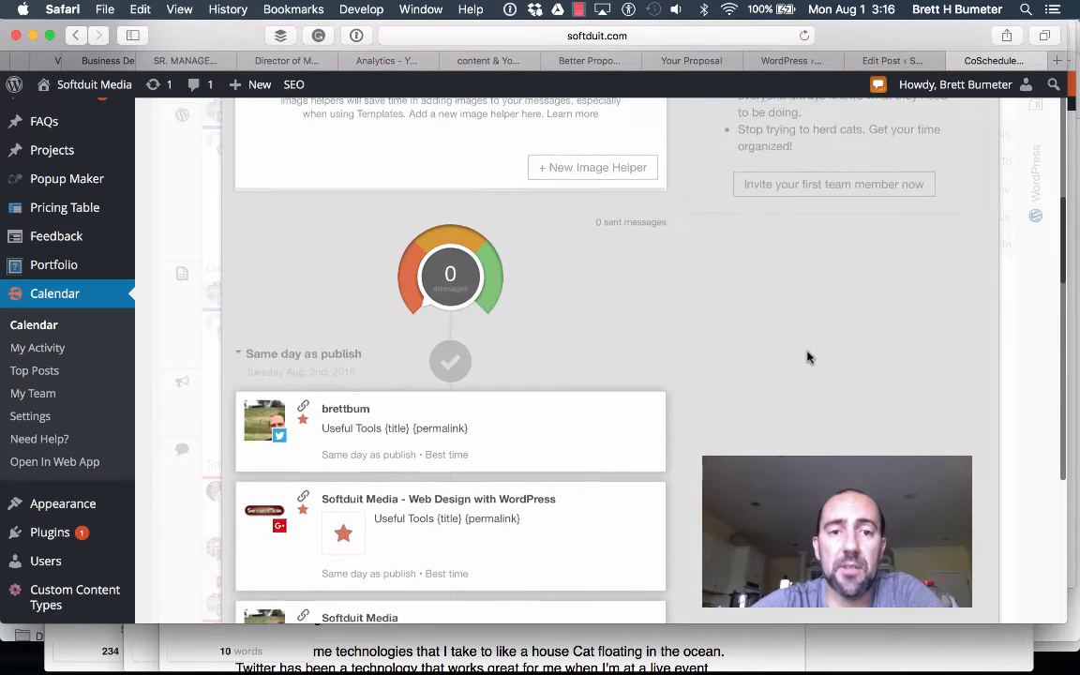
- Apply the social template to the post relative to "Same day as publish" and return to the post's title and schedule settings
scroll(807, 356, down, 20)
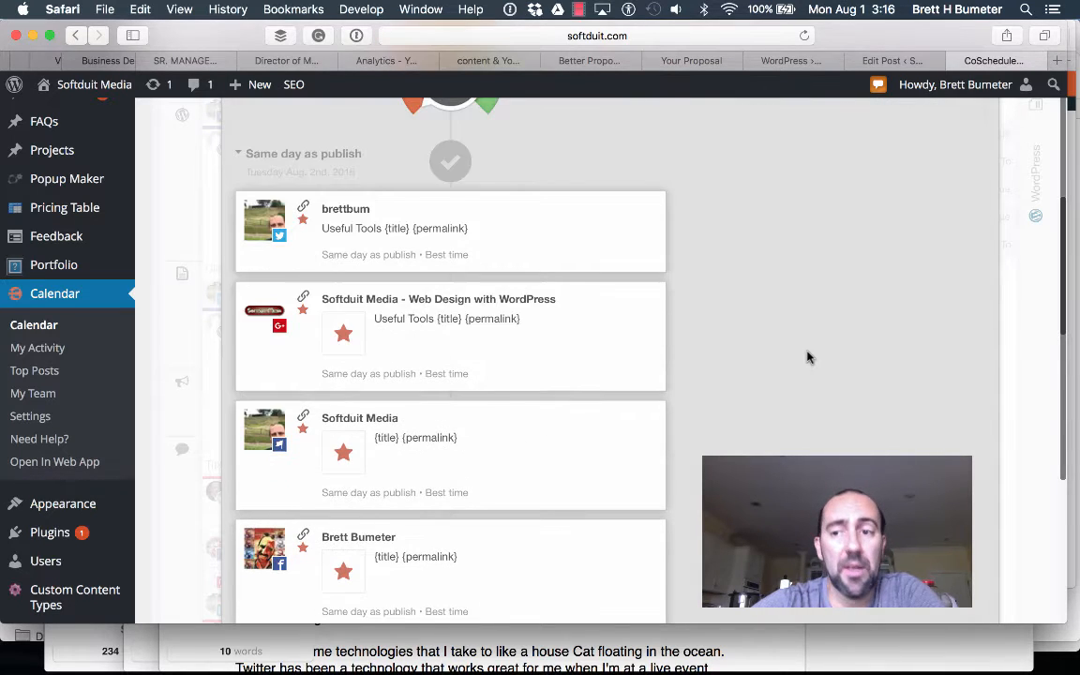
scroll(807, 357, down, 15)
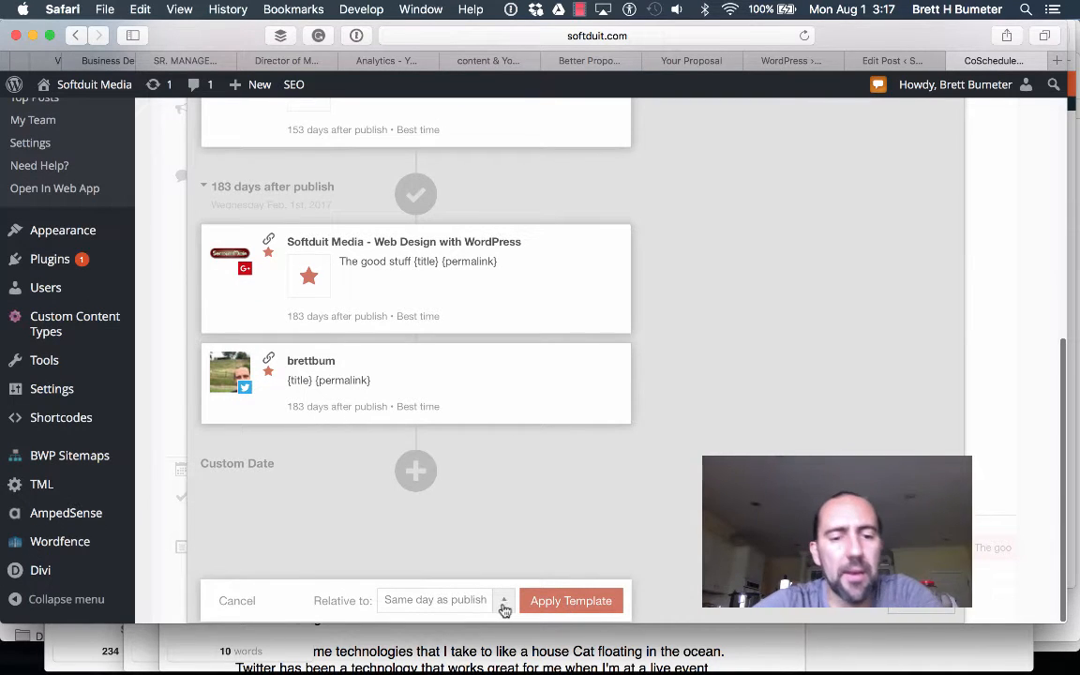
click(578, 605)
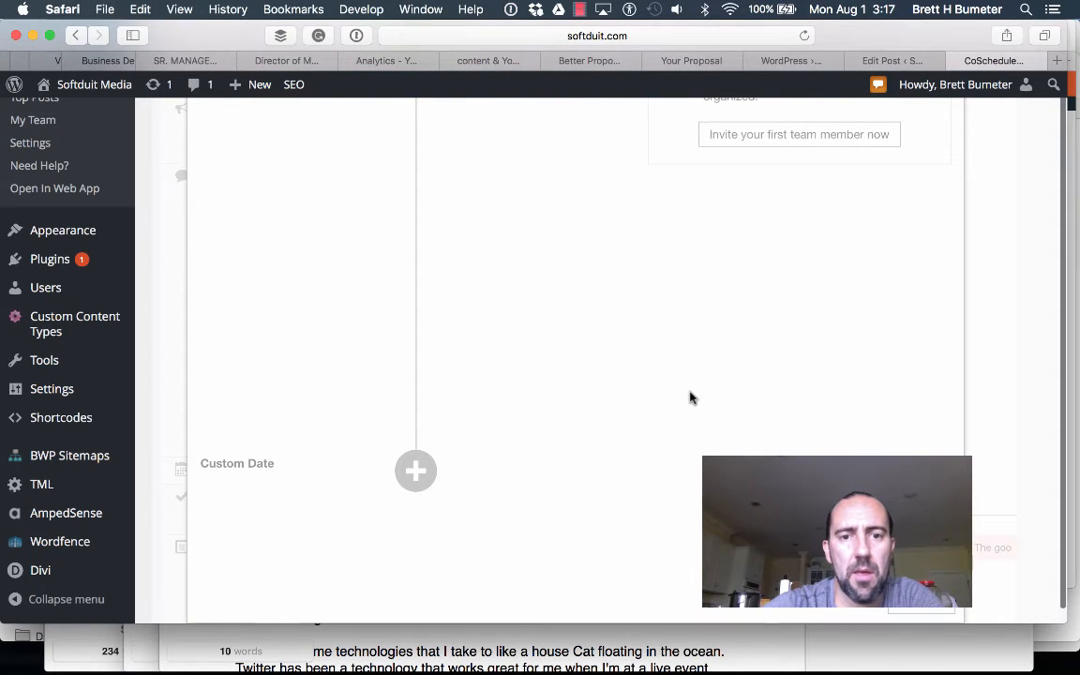
scroll(692, 398, up, 3)
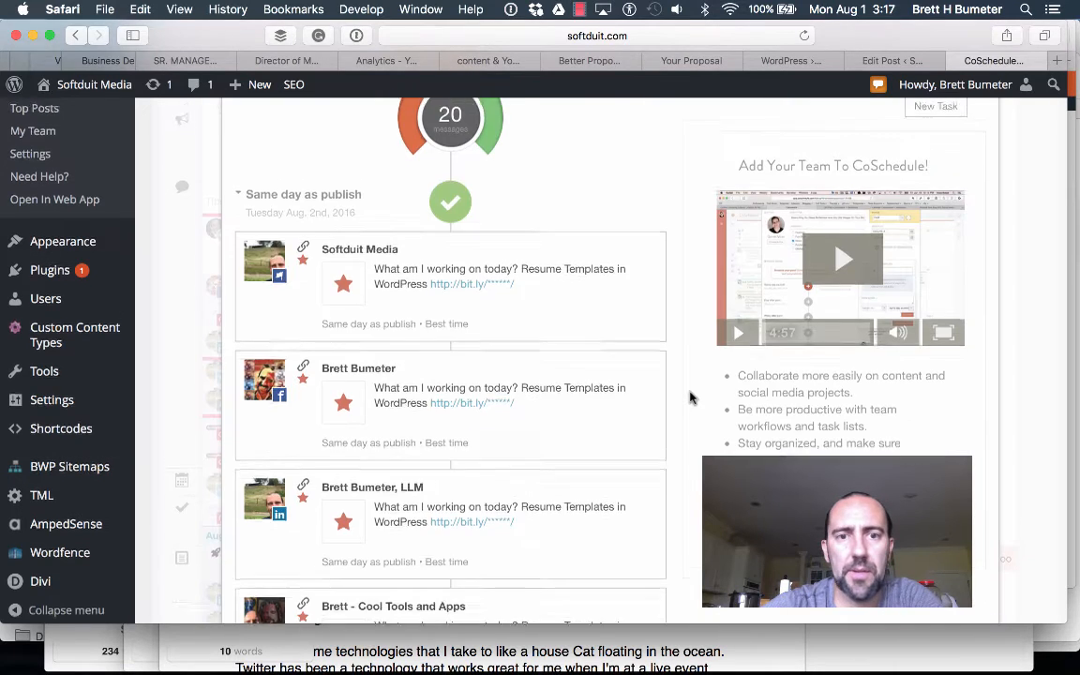
scroll(690, 397, up, 5)
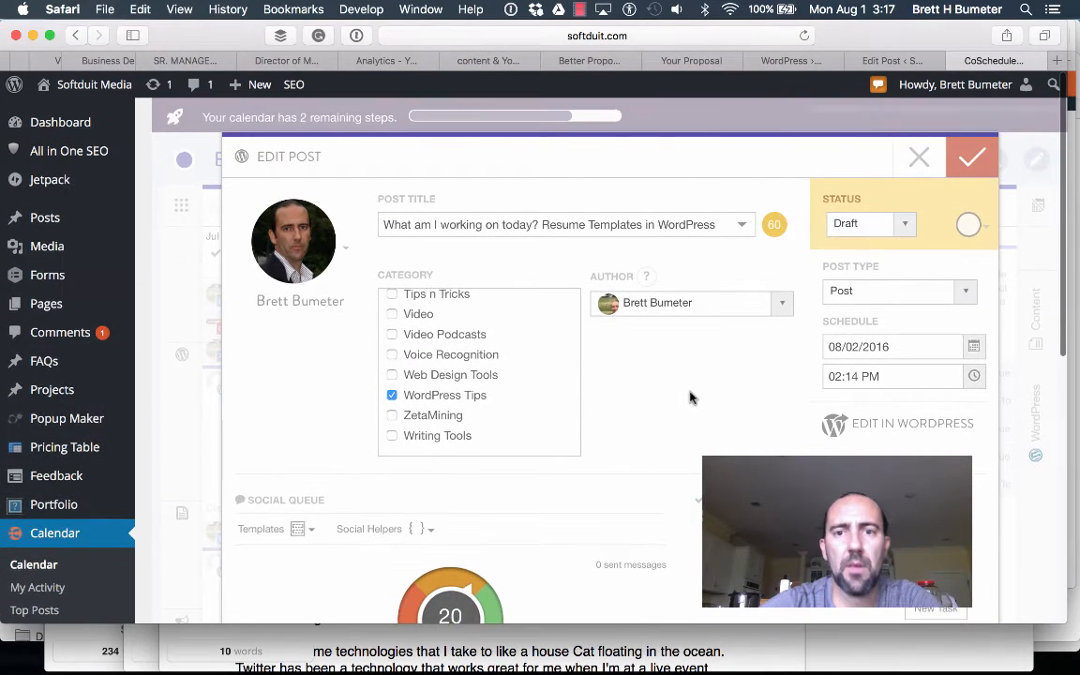
- Open the scheduled resume templates post for editing in WordPress
scroll(690, 398, down, 4)
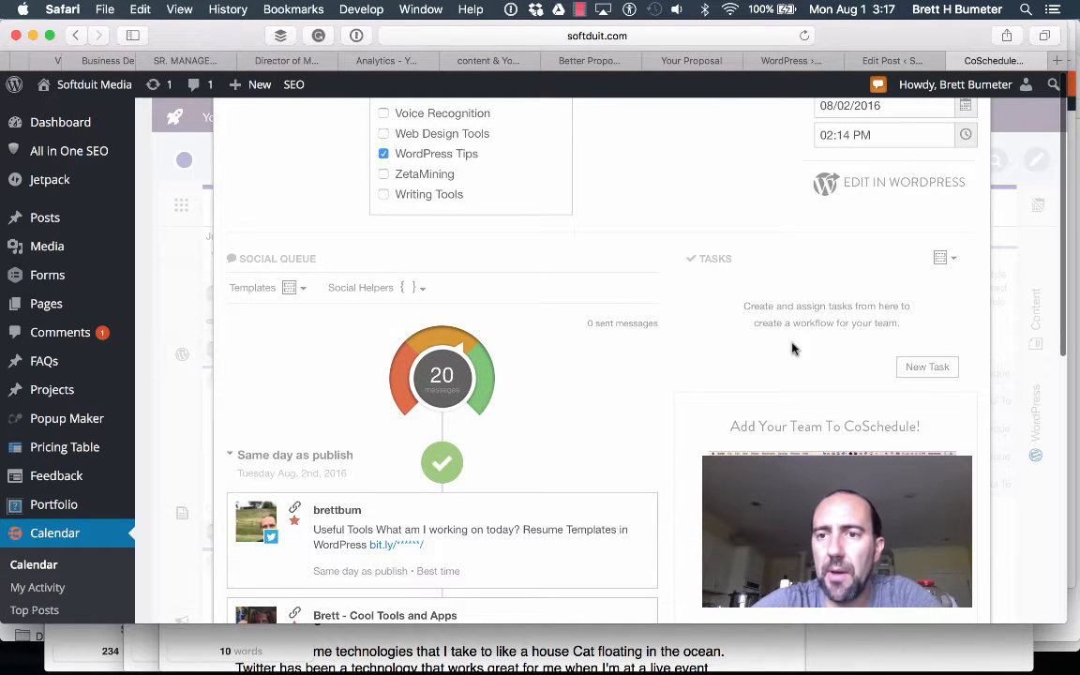
scroll(792, 347, down, 1)
scroll(792, 349, up, 2)
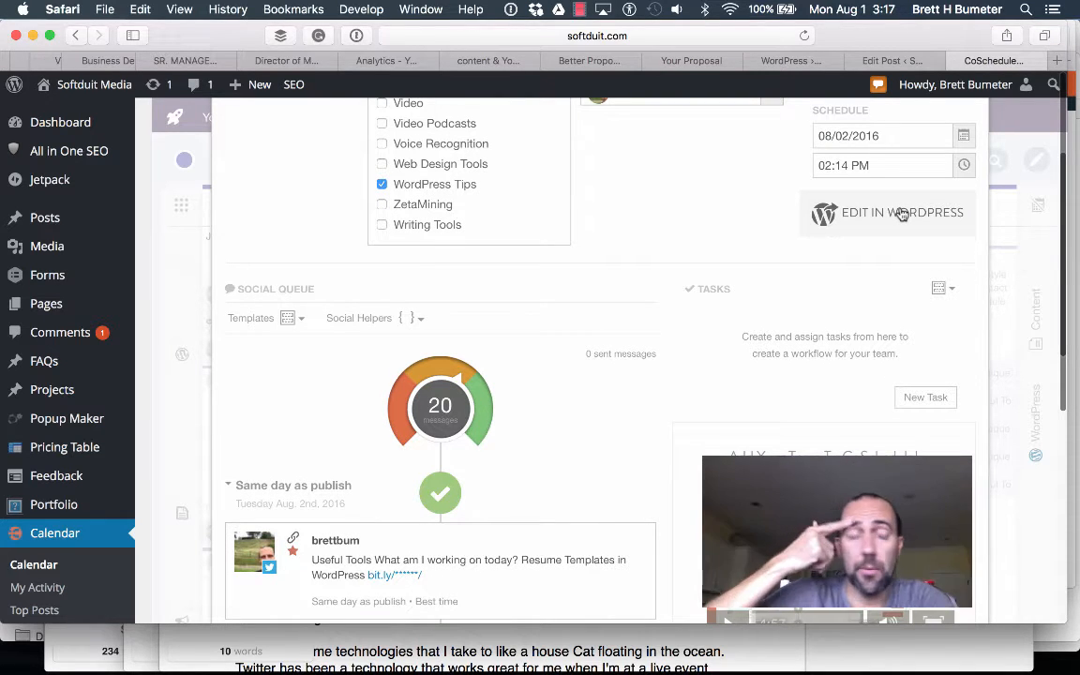
click(900, 213)
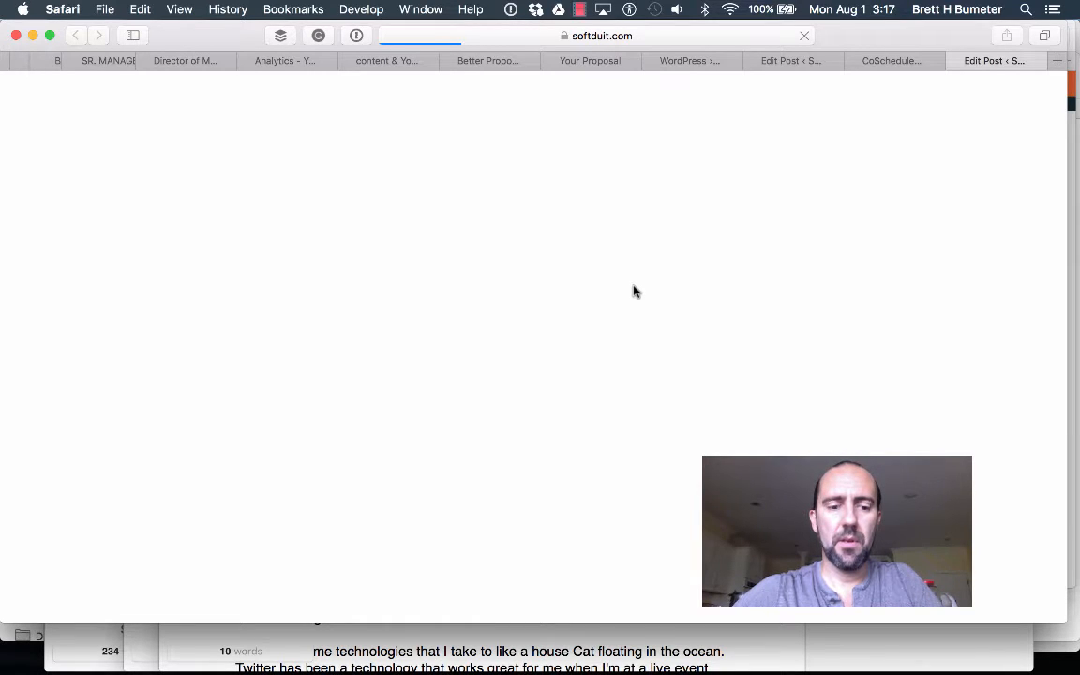
- Copy the body paragraphs under the resume templates heading in the Pages document and return to the WordPress post editor in Safari
key(super+Tab)
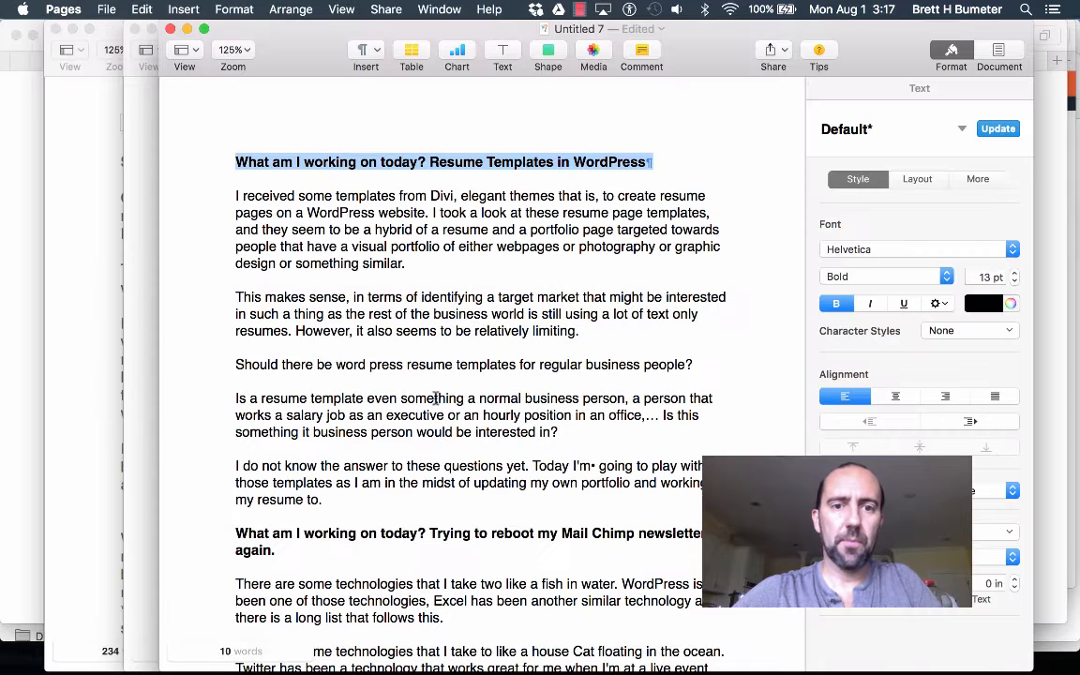
drag(322, 500, 231, 195)
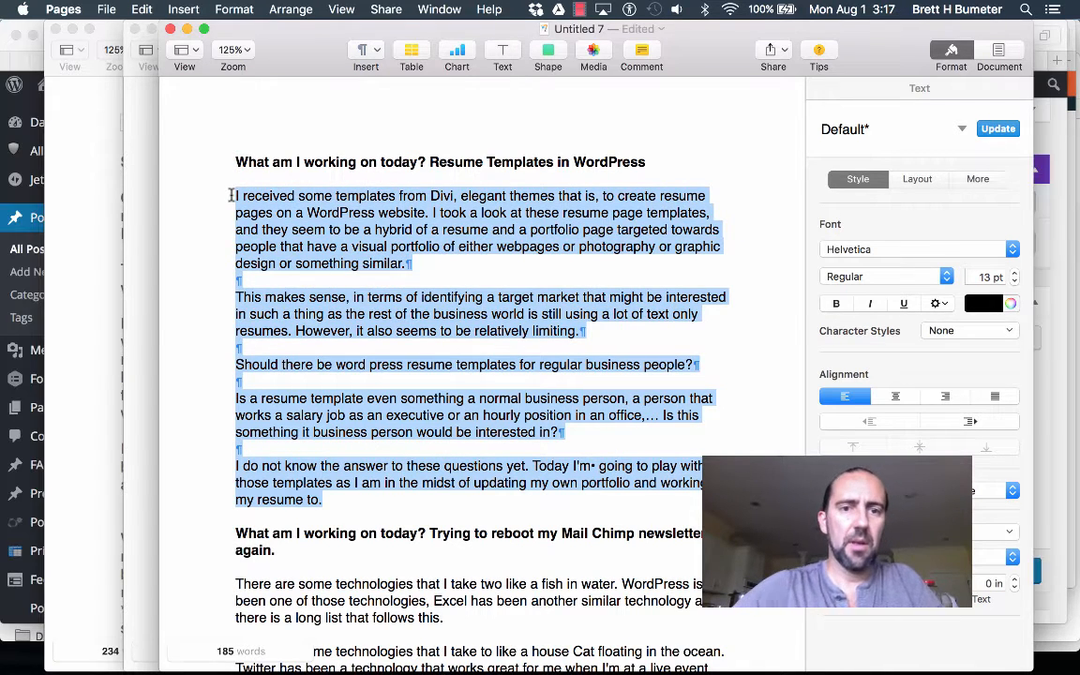
key(super+Tab)
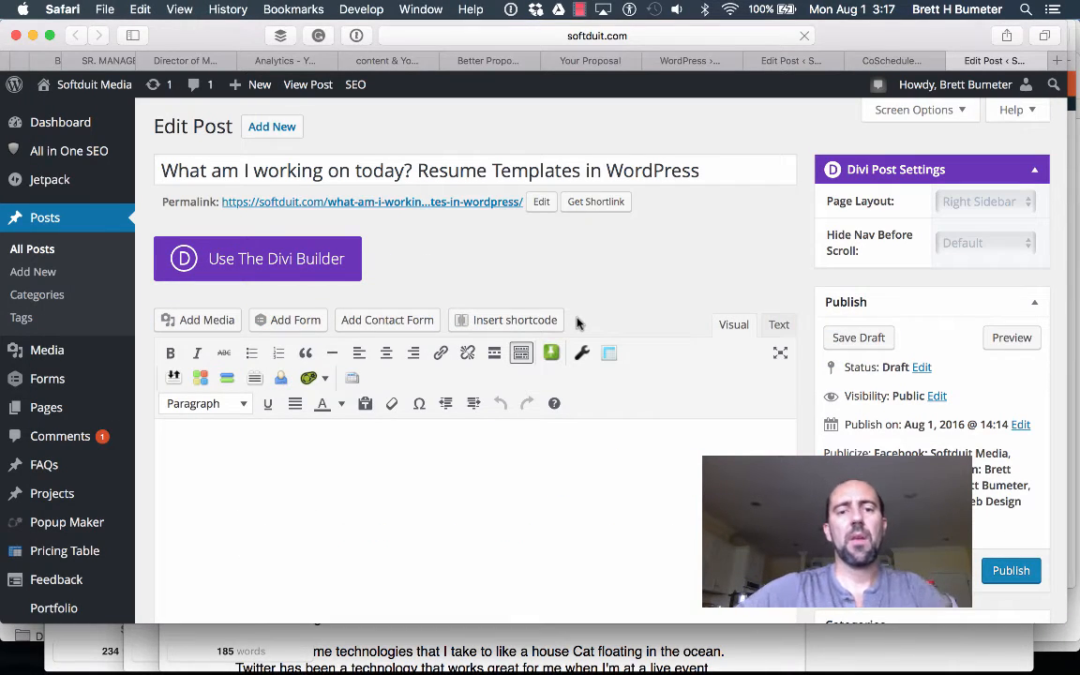
scroll(619, 298, down, 4)
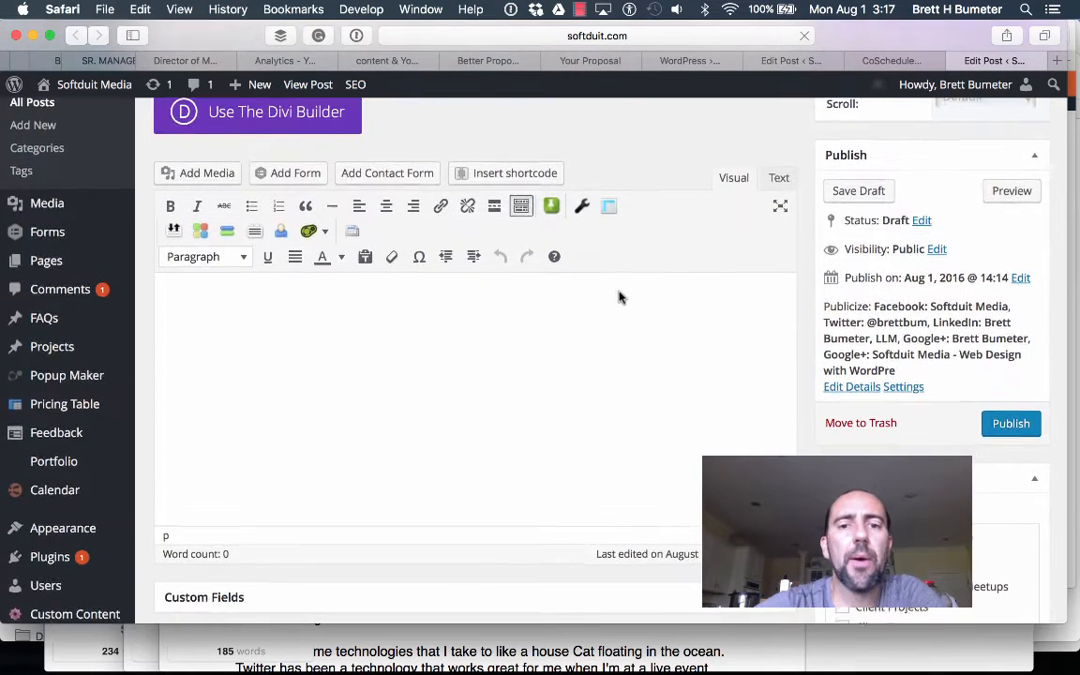
click(506, 170)
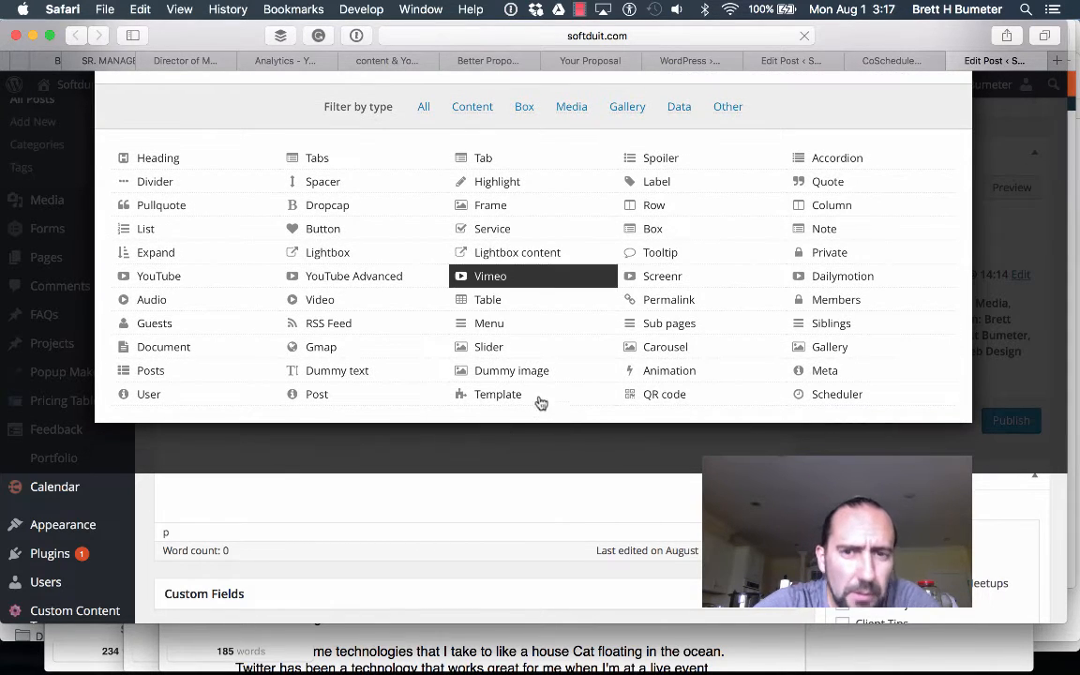
key(Escape)
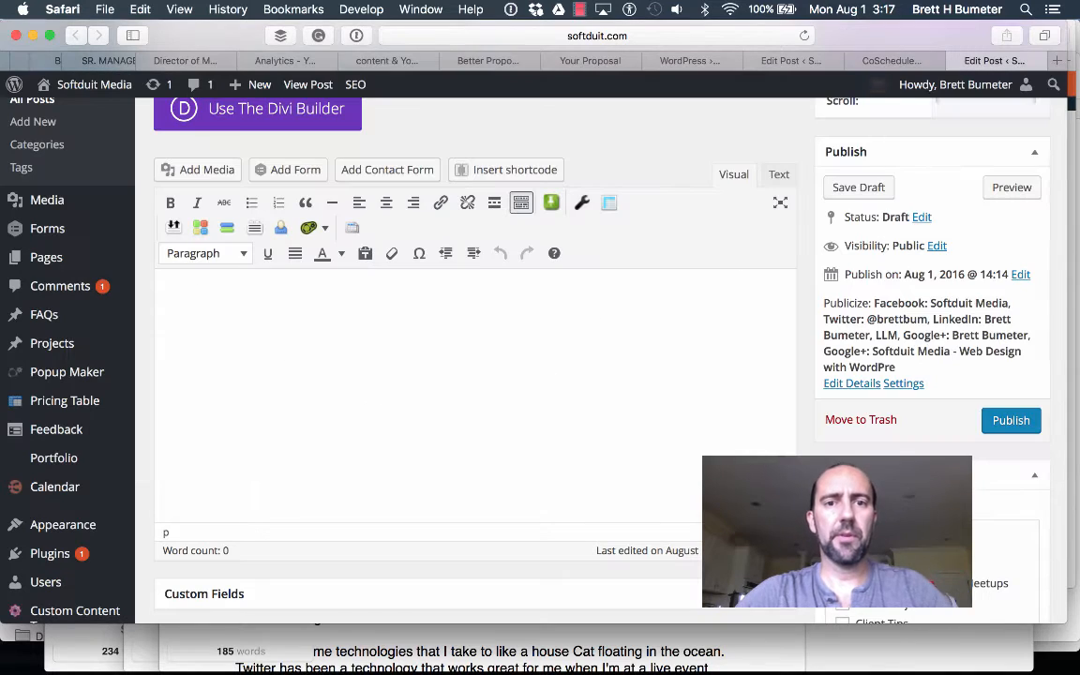
- Paste the copied resume templates paragraphs into the empty body of the WordPress post and check the pasted text
scroll(437, 361, up, 3)
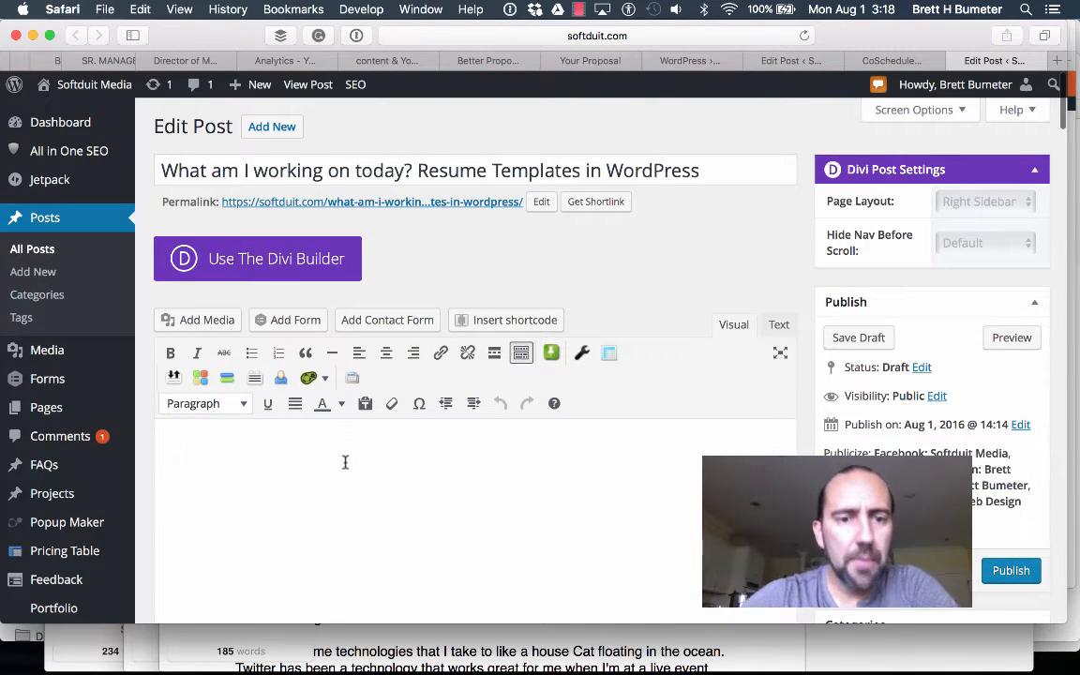
click(284, 448)
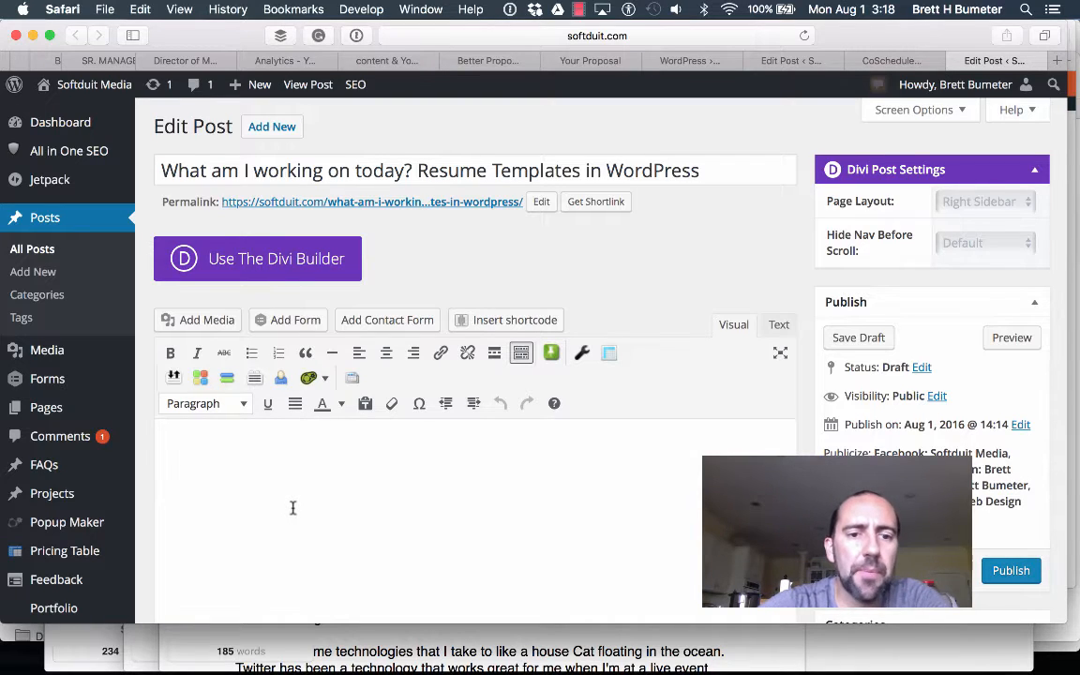
key(super+v)
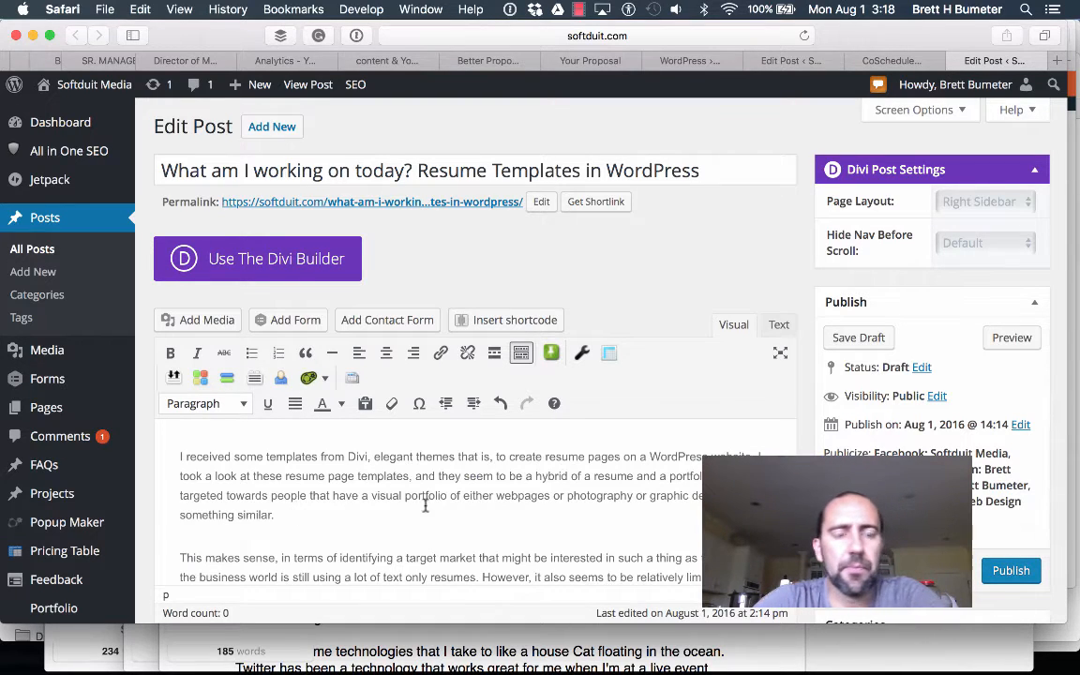
scroll(525, 511, down, 5)
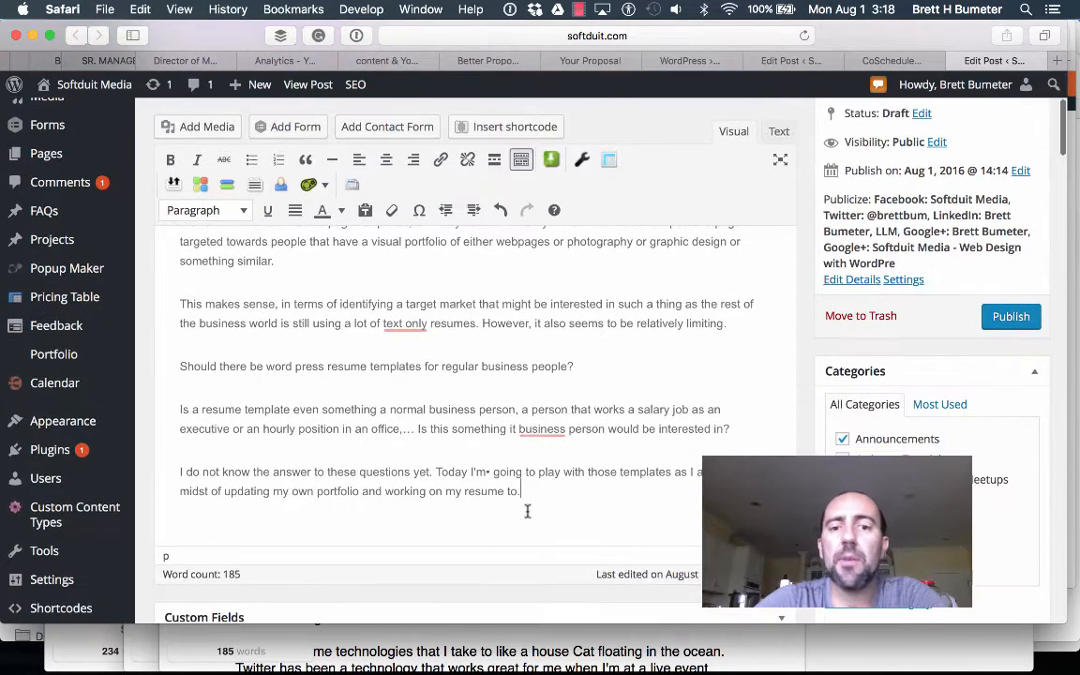
mouse_move(549, 430)
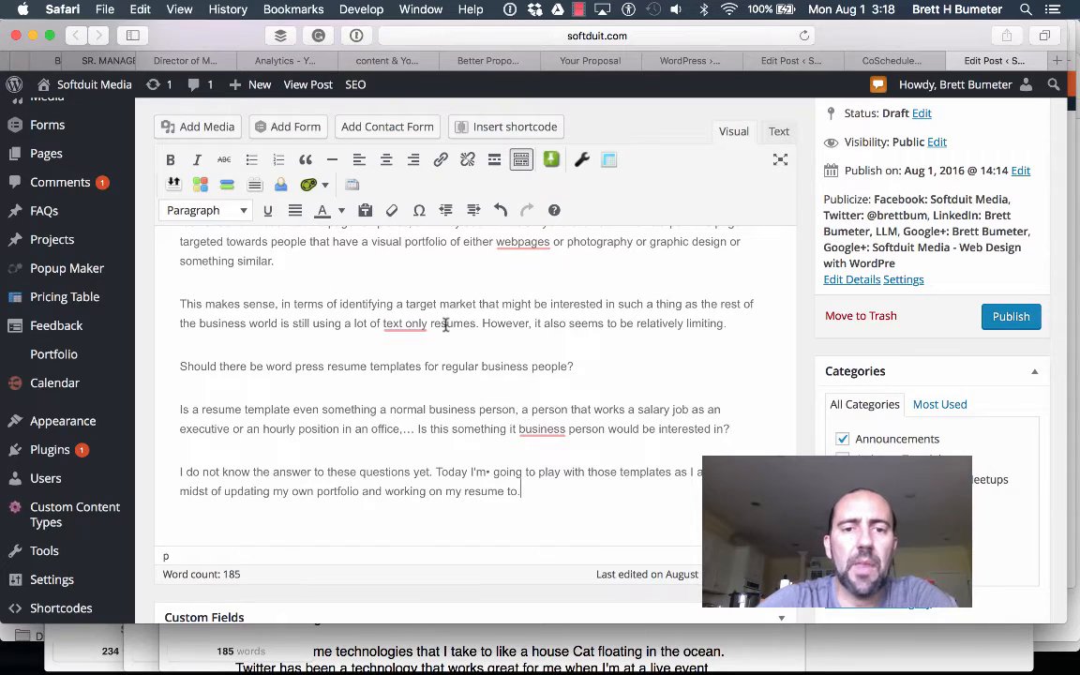
- Switch the post from the default editor to the Divi Builder
scroll(446, 324, up, 10)
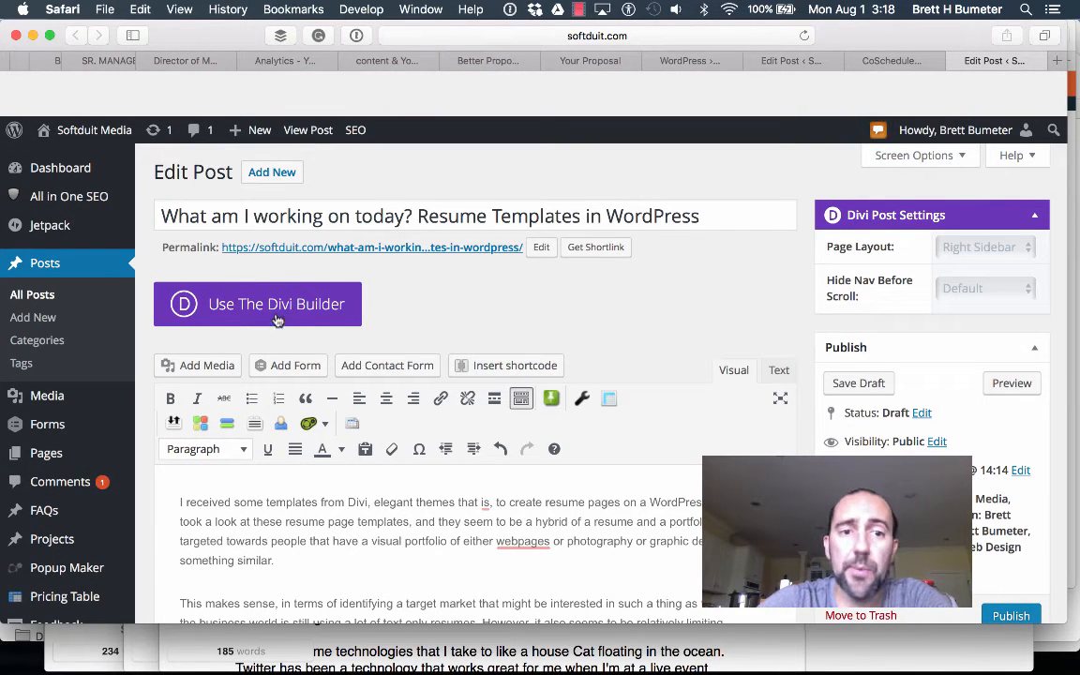
click(288, 364)
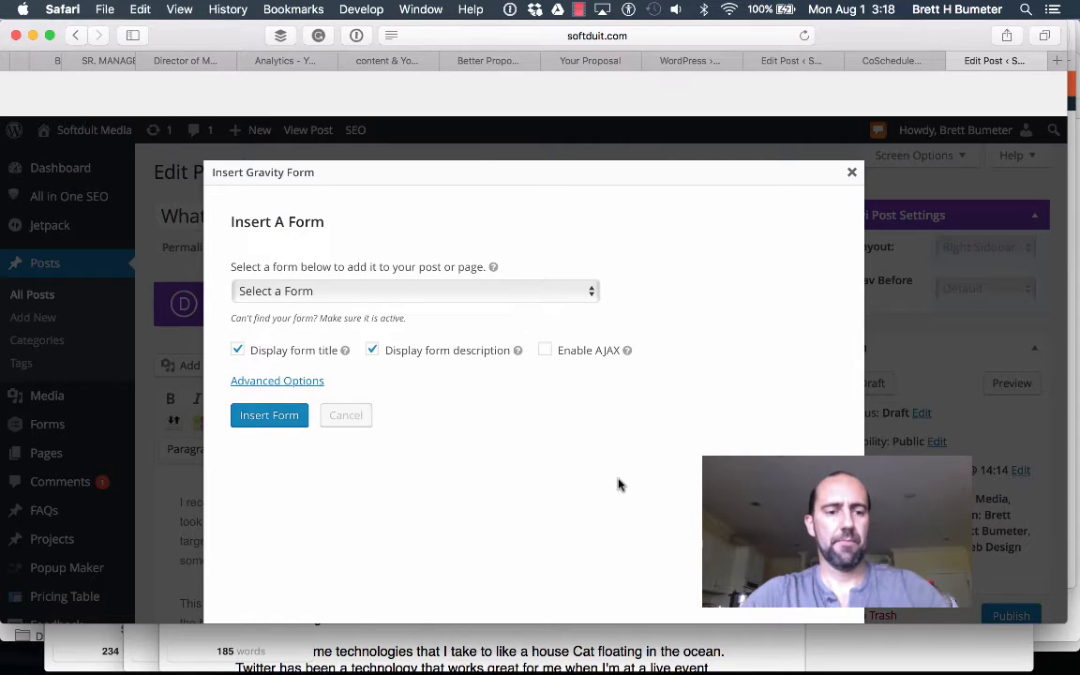
click(852, 172)
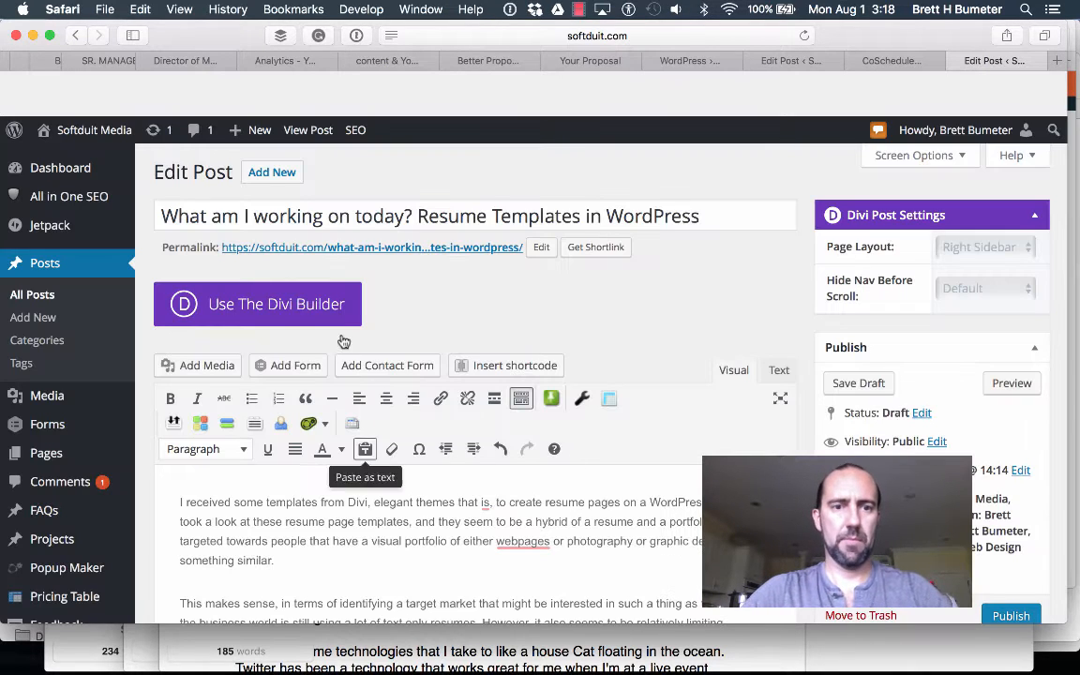
click(272, 283)
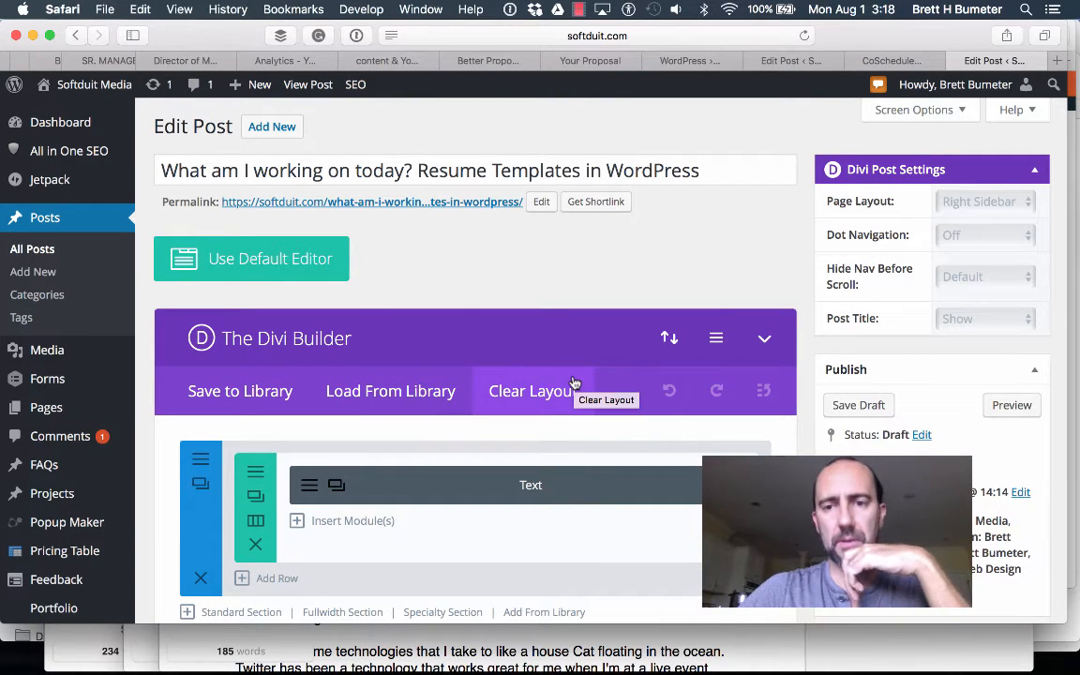
- Examine the post's CoSchedule social queue, from the same-day messages through those 95 days after publish
scroll(624, 375, down, 3)
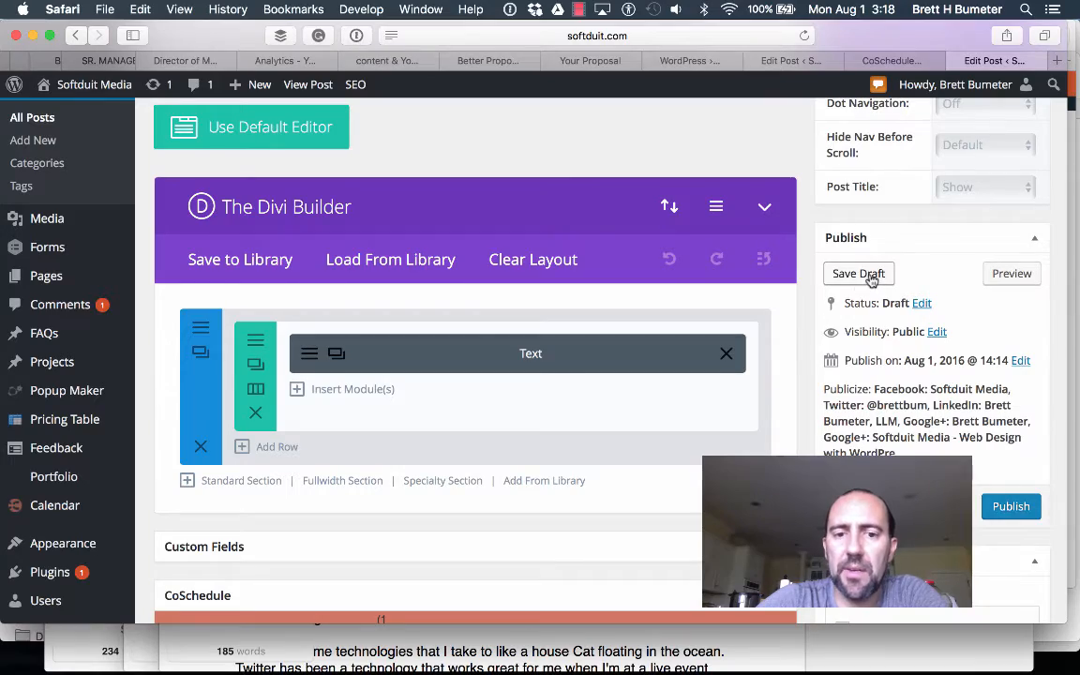
scroll(661, 404, down, 10)
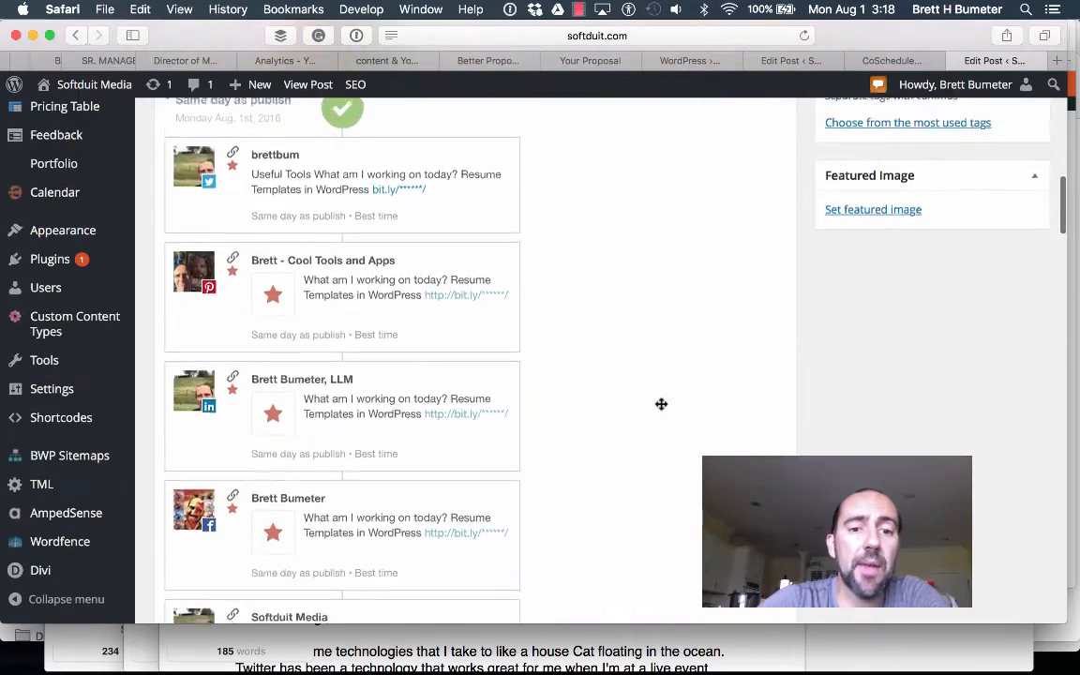
scroll(661, 405, down, 10)
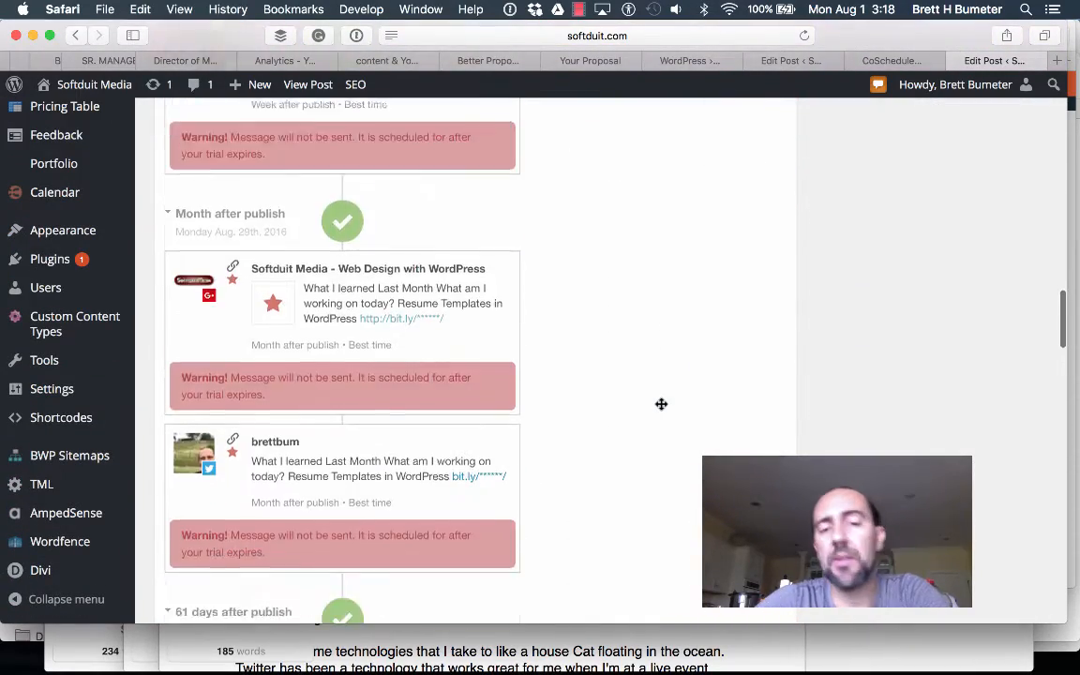
scroll(661, 404, down, 8)
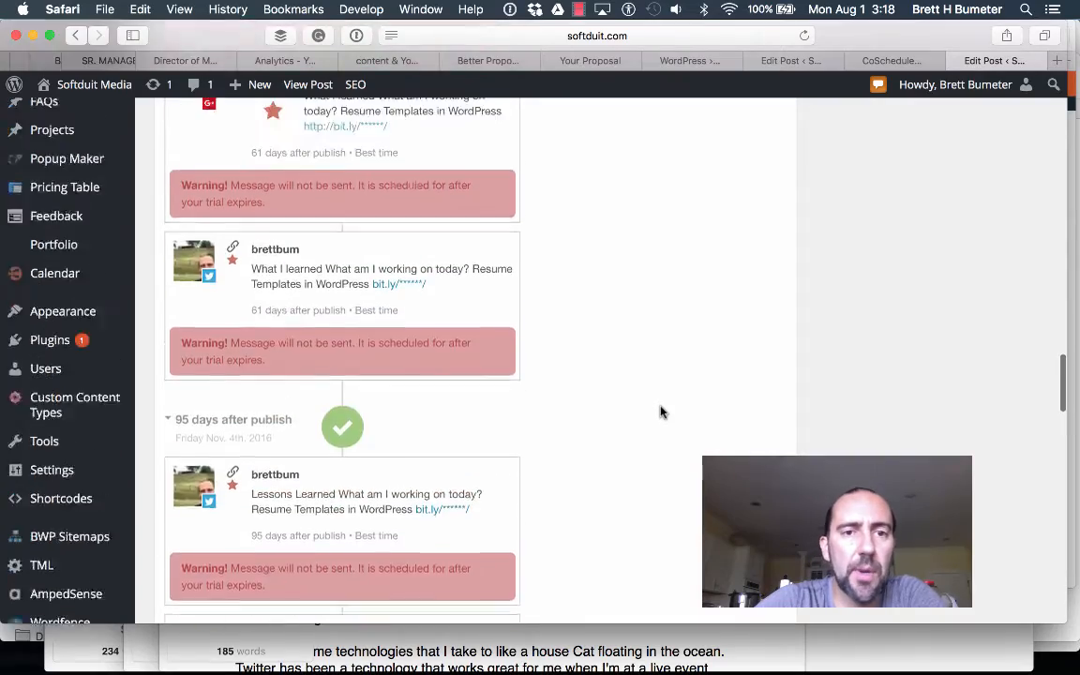
scroll(661, 413, up, 10)
scroll(610, 389, down, 3)
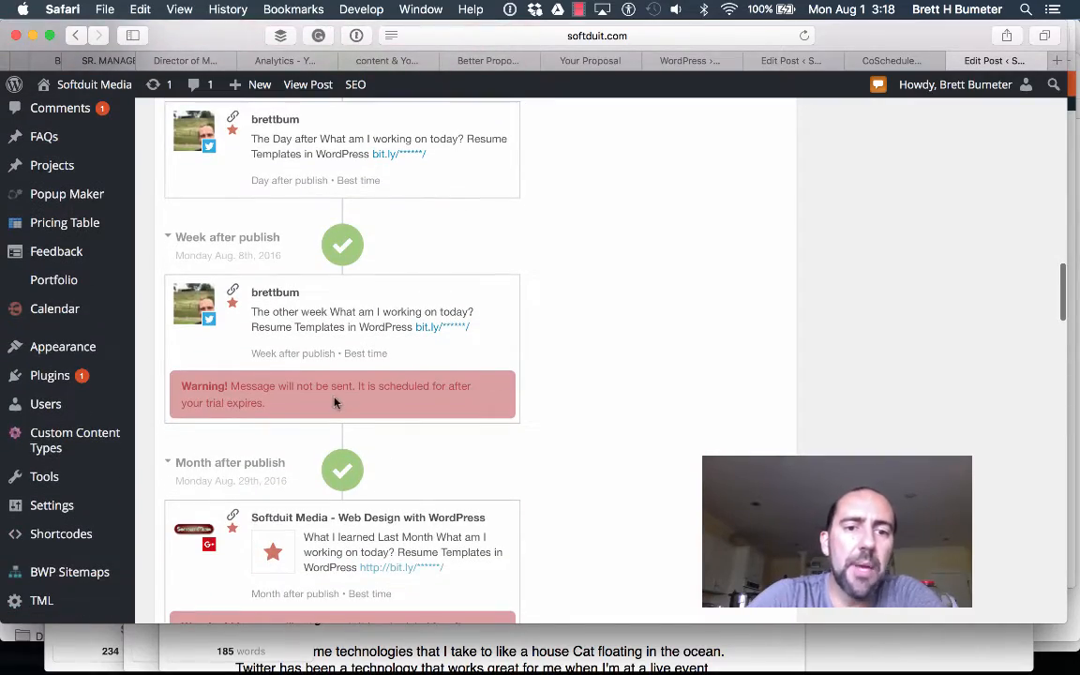
scroll(549, 408, down, 3)
scroll(548, 408, up, 15)
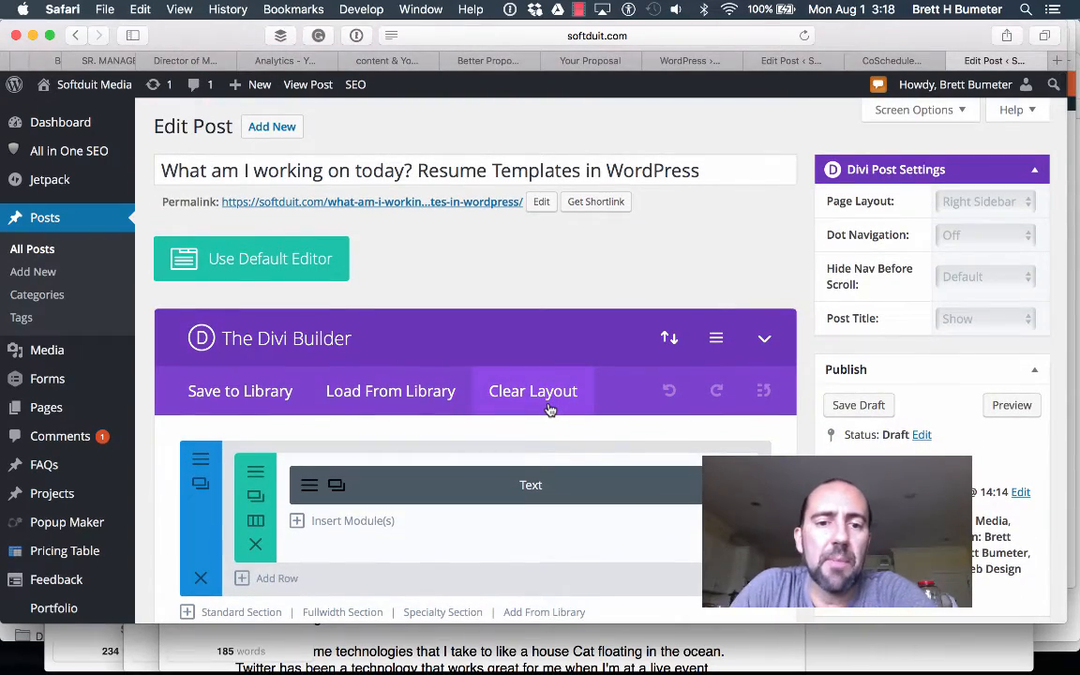
scroll(550, 410, down, 15)
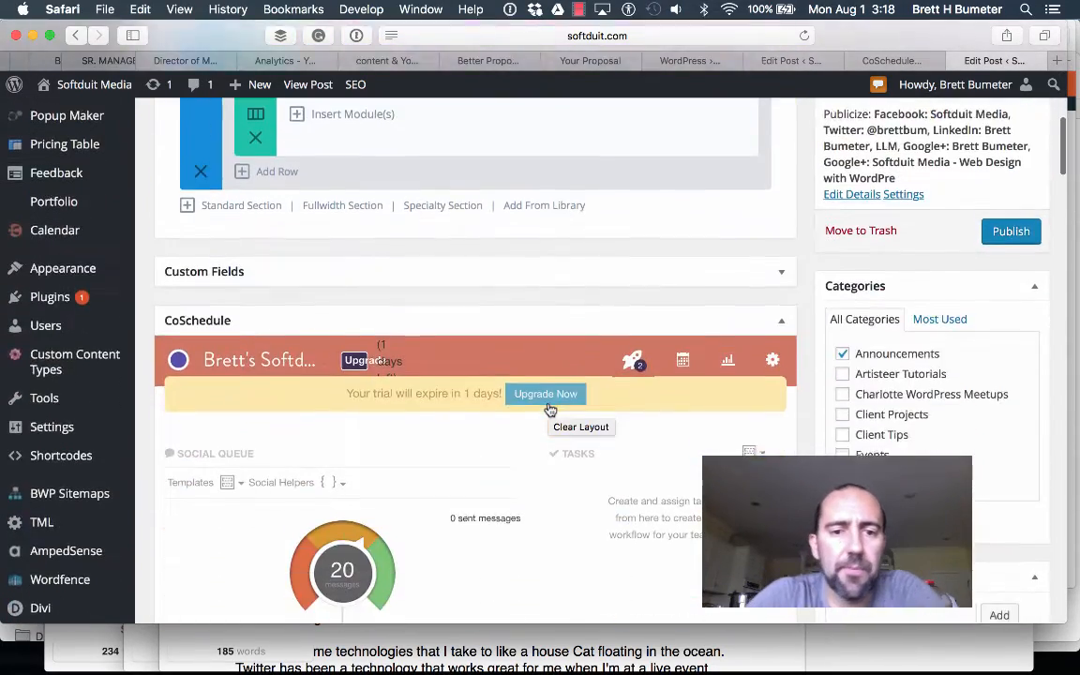
scroll(550, 410, down, 5)
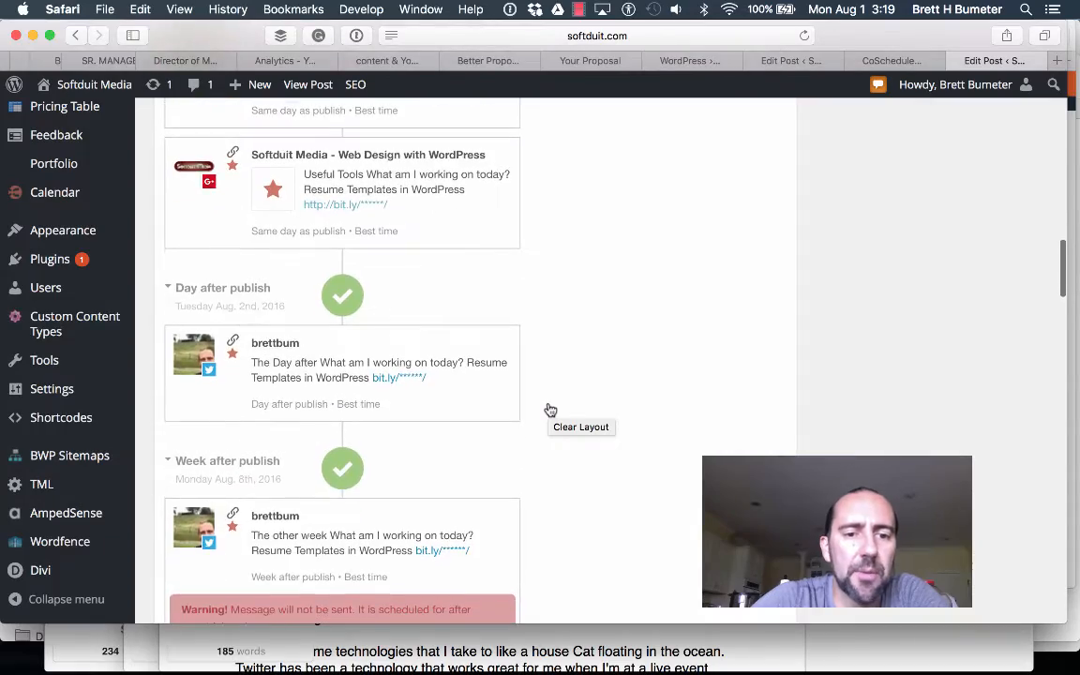
scroll(551, 410, up, 6)
scroll(551, 410, up, 10)
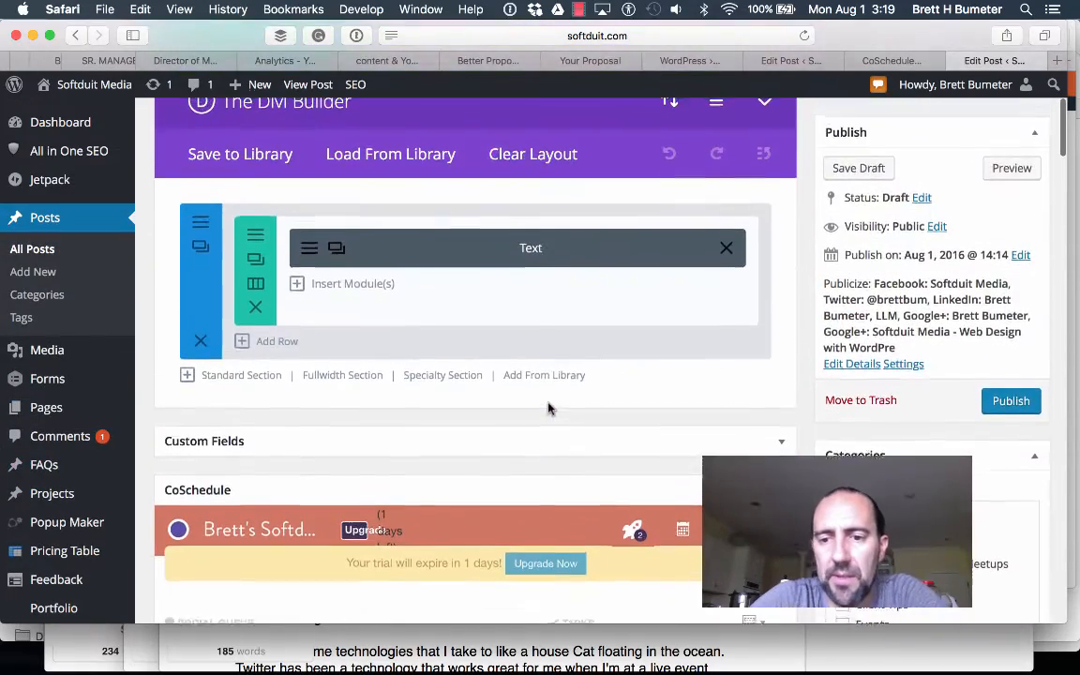
- Look through the post's category list and assign the Client Tips category
scroll(689, 412, down, 4)
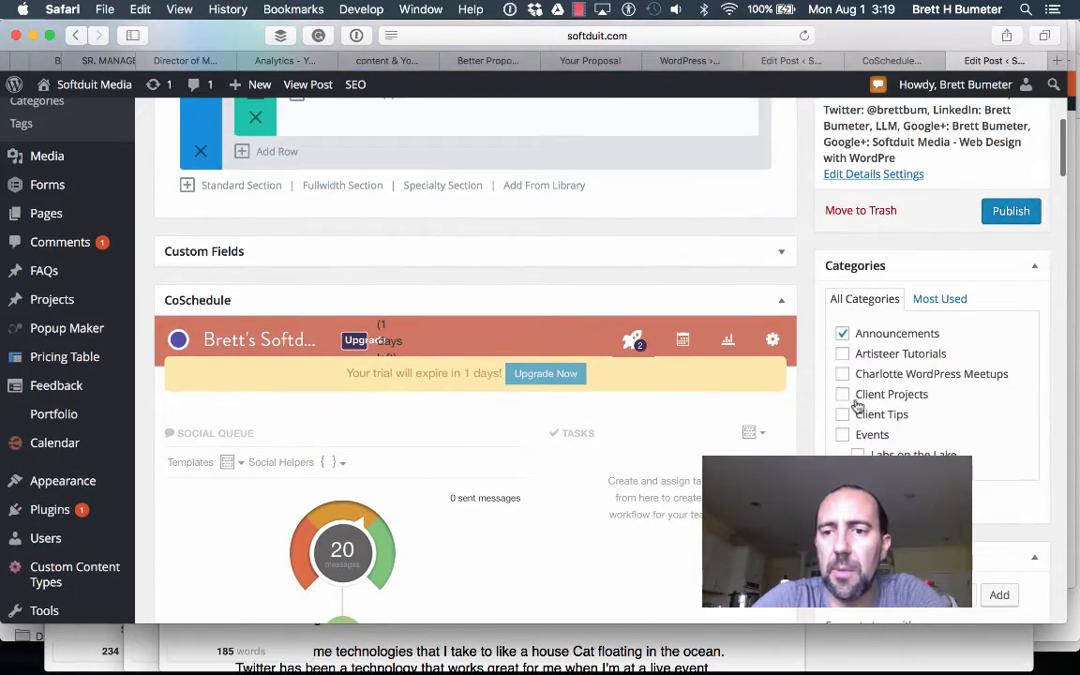
scroll(923, 410, down, 10)
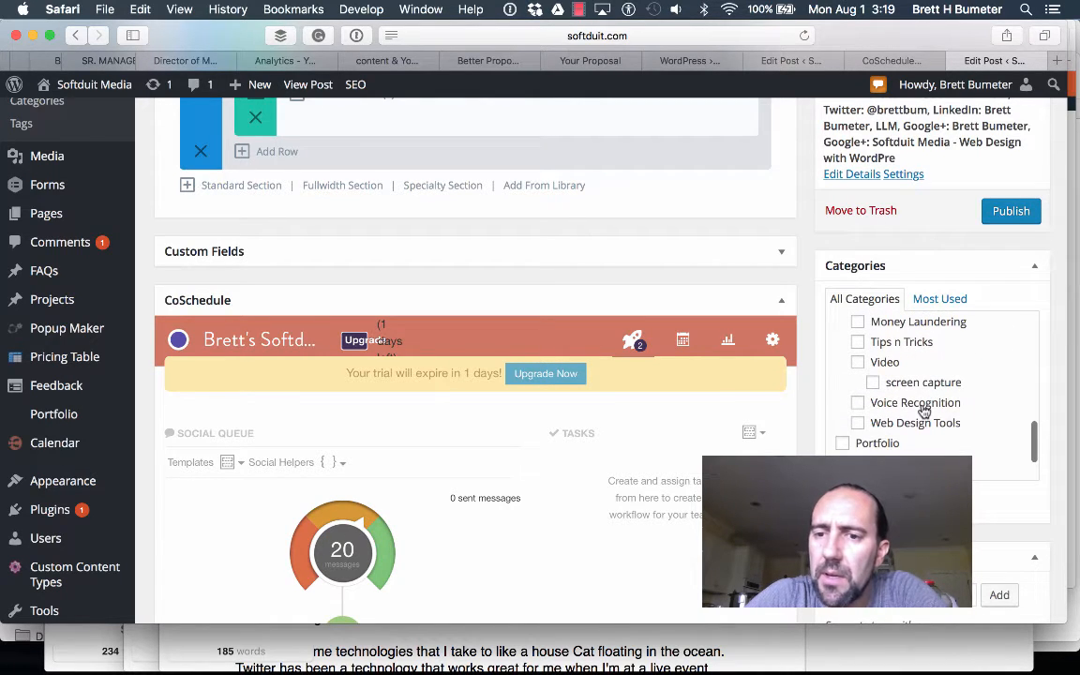
scroll(924, 413, down, 3)
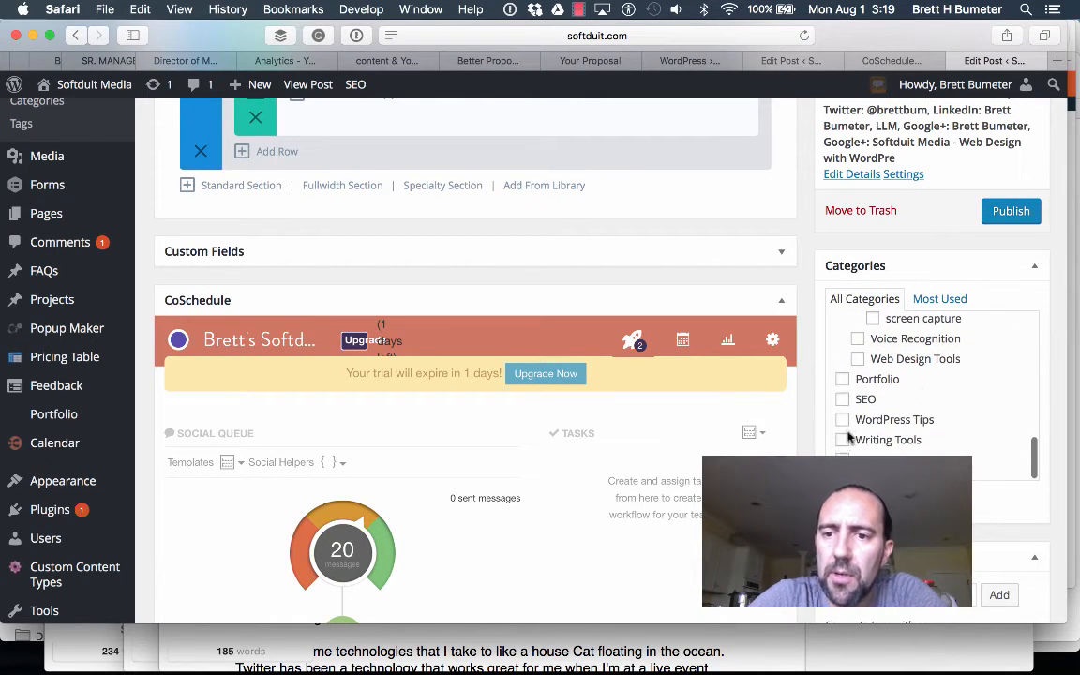
scroll(844, 422, up, 12)
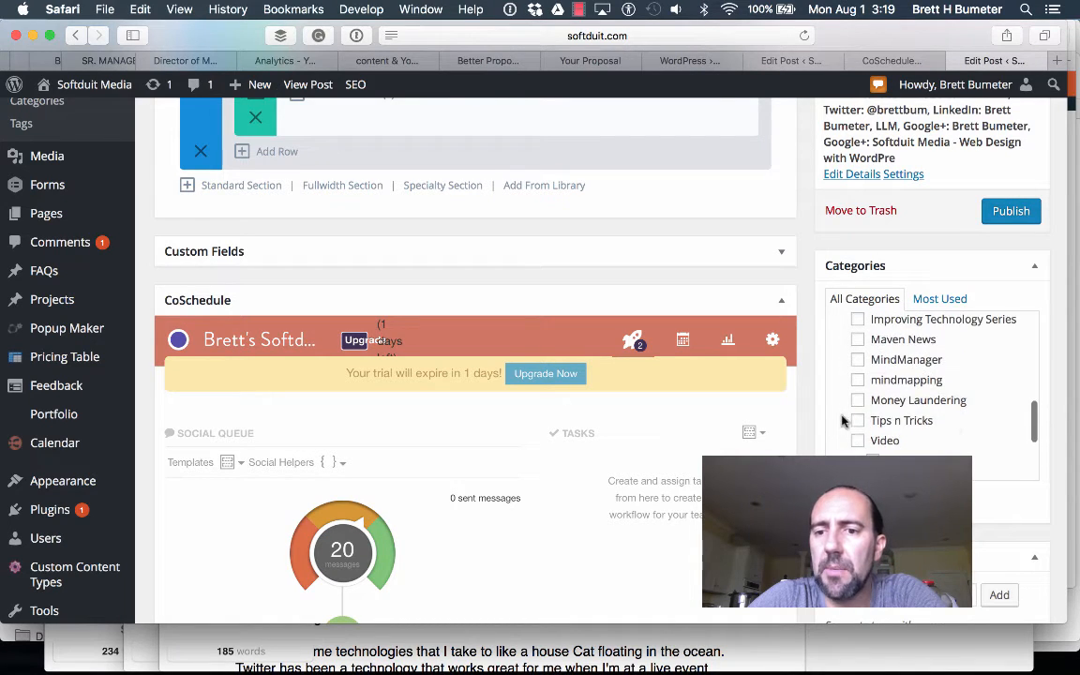
scroll(844, 422, up, 4)
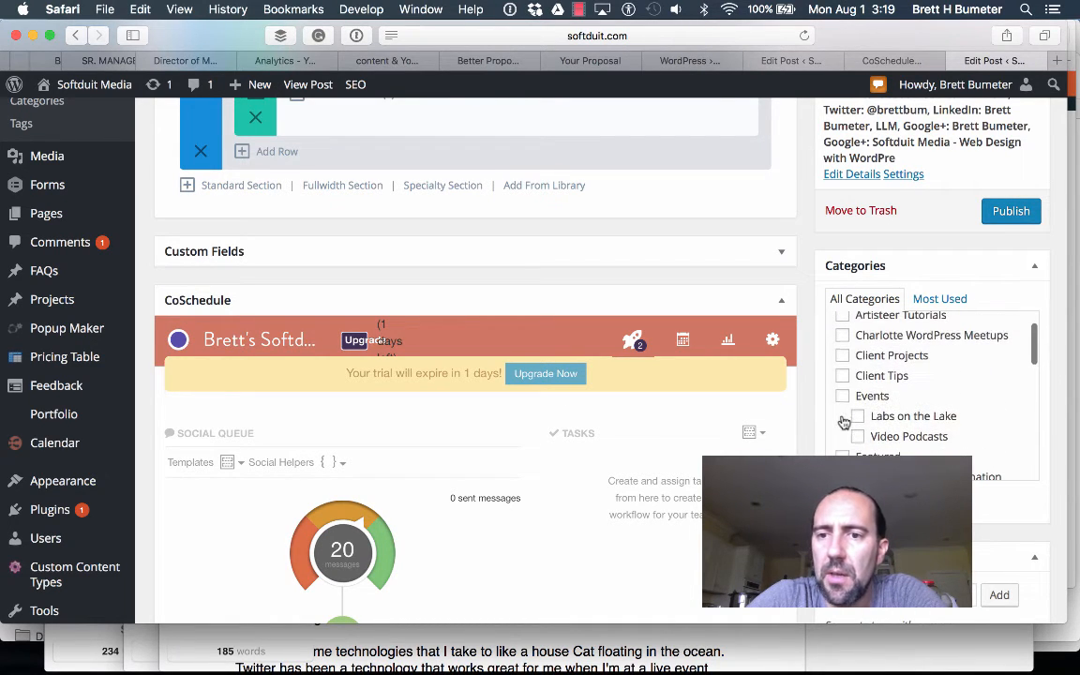
click(843, 376)
- Add the tags "Resume Templates, Divi Themes, Divi Page Layouts, Portfolio styles" to the post
scroll(697, 282, up, 5)
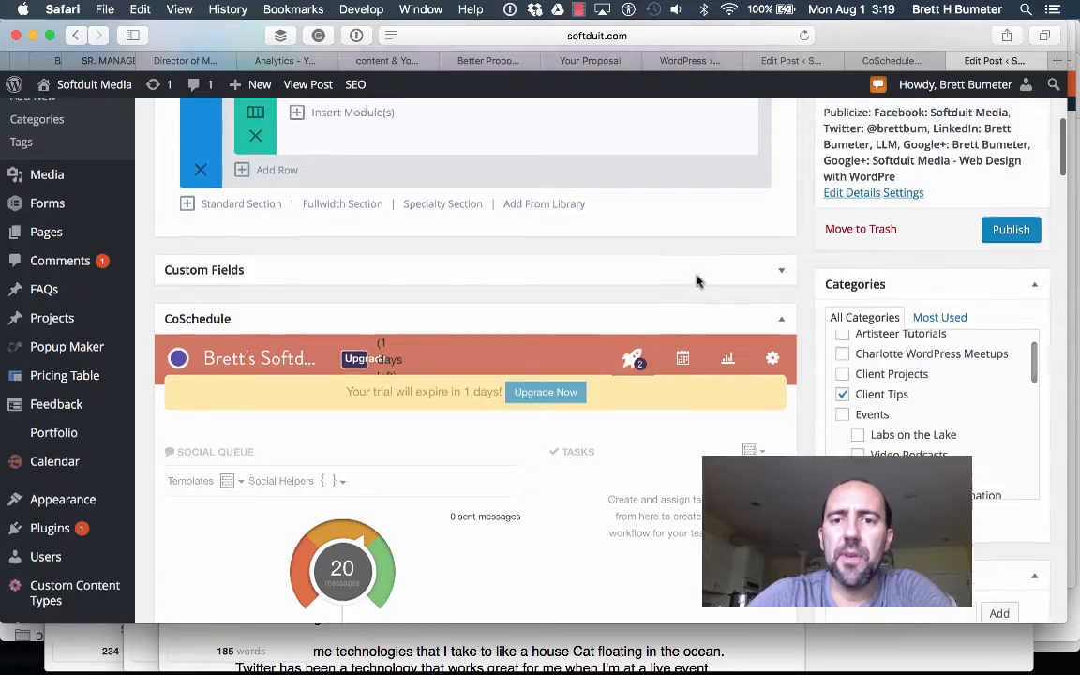
scroll(696, 283, up, 5)
scroll(697, 283, down, 15)
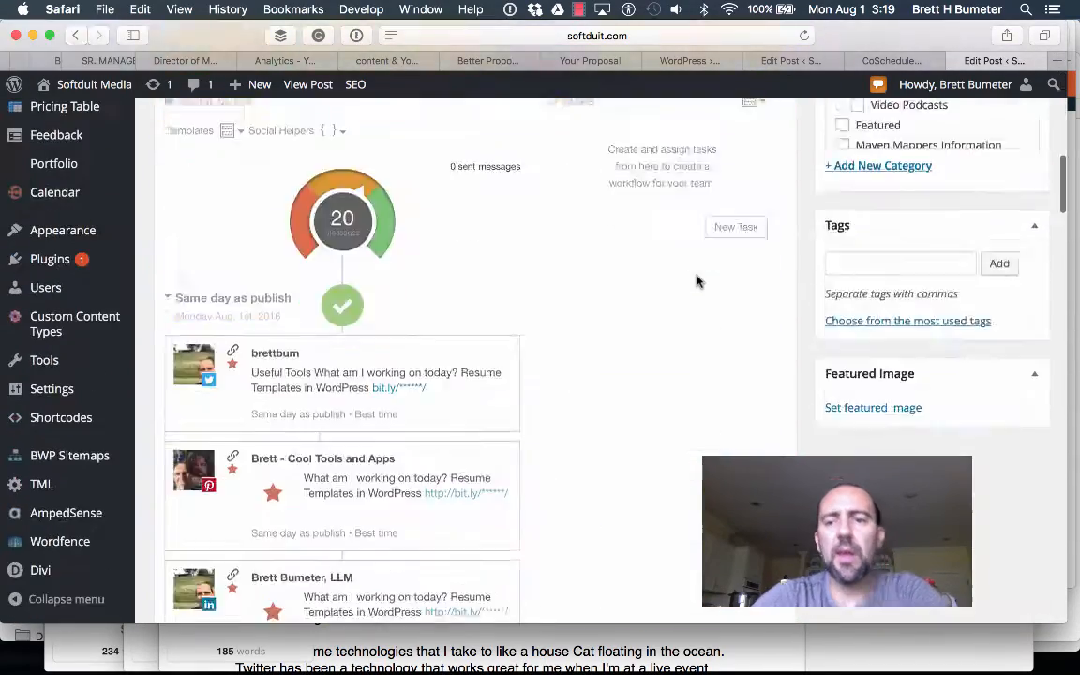
click(868, 186)
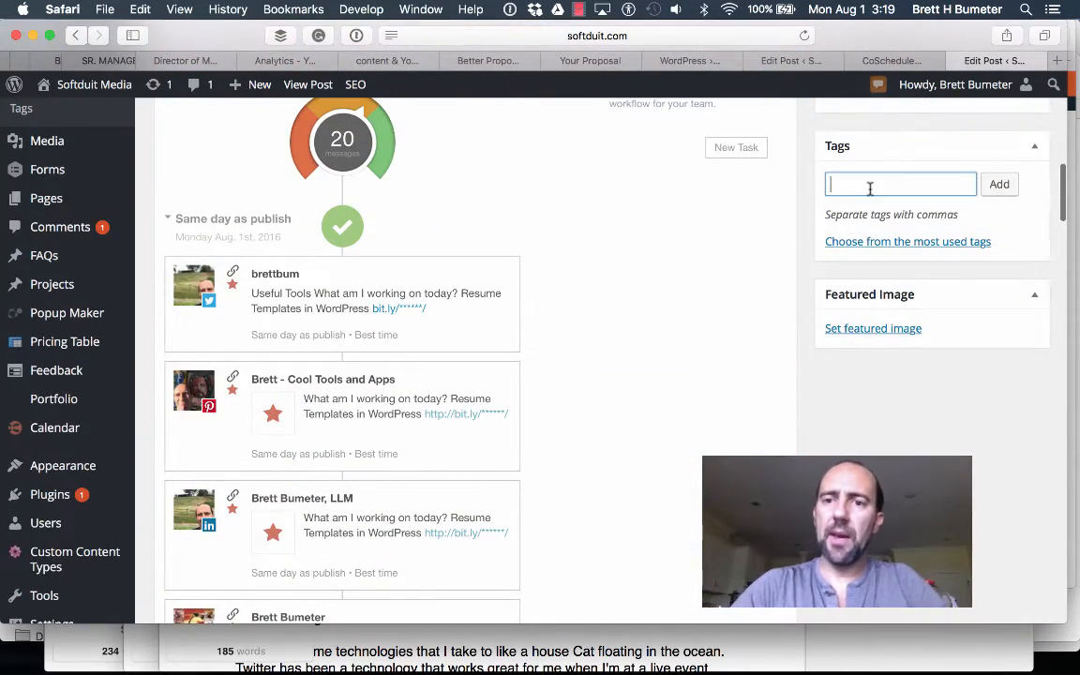
text(Resume Temp)
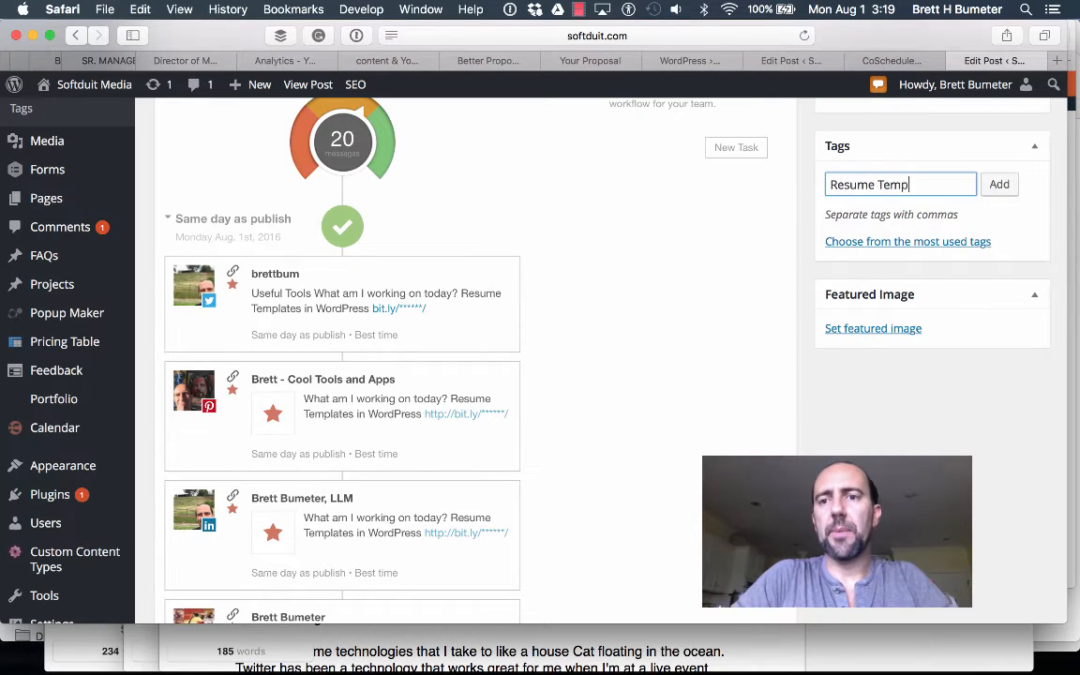
text(lates, Divi )
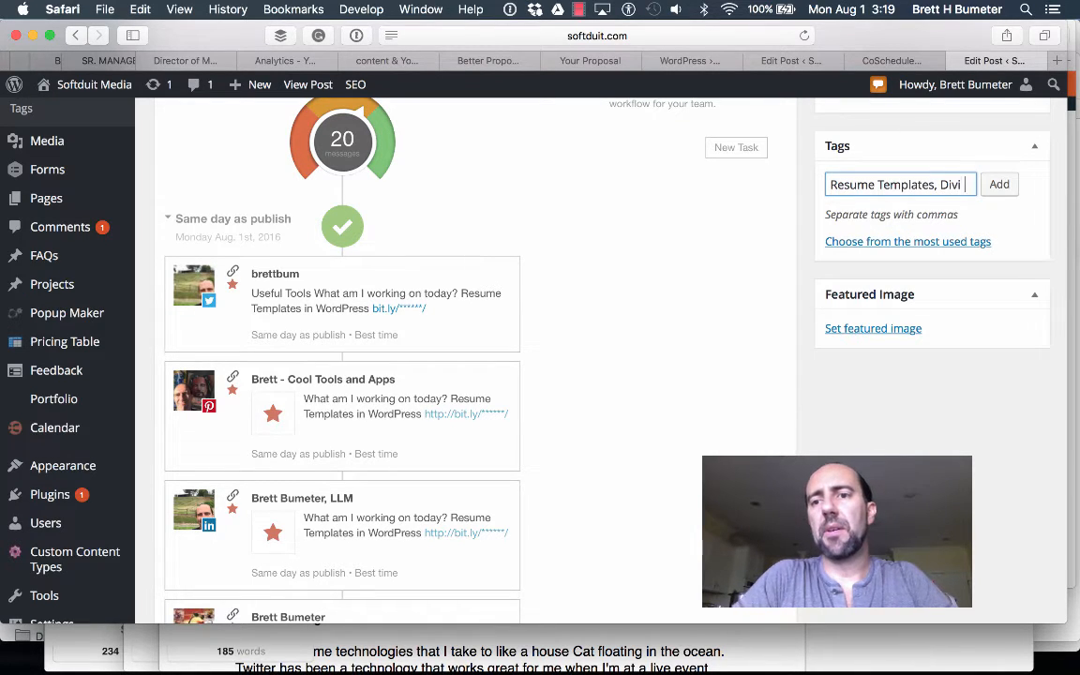
text(Themes, Divi)
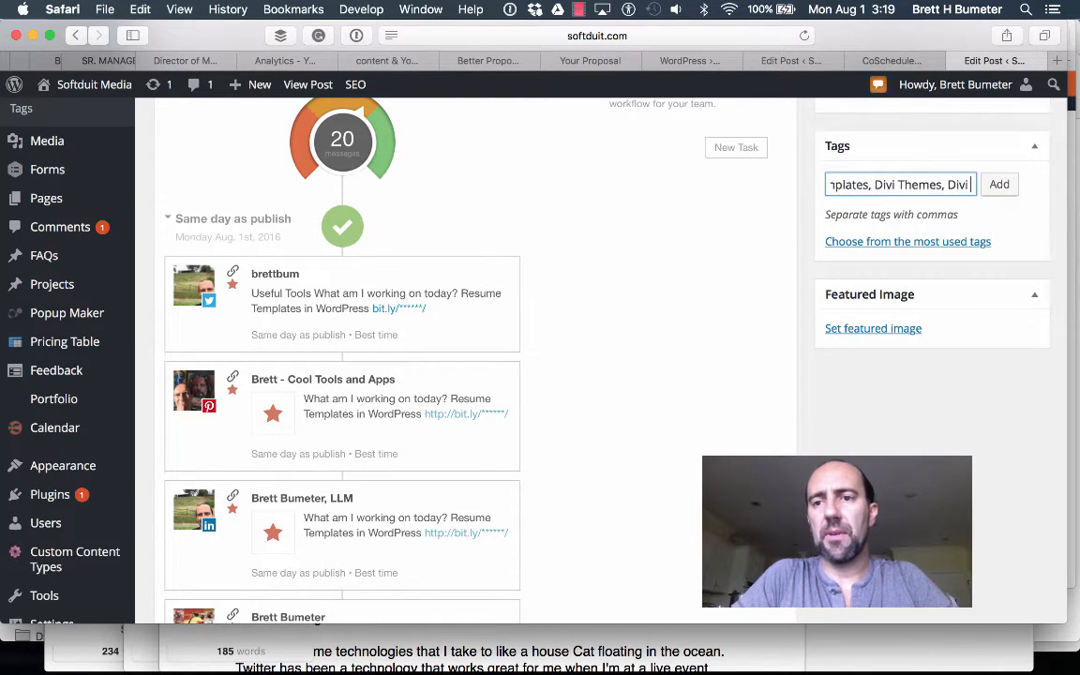
text( Page)
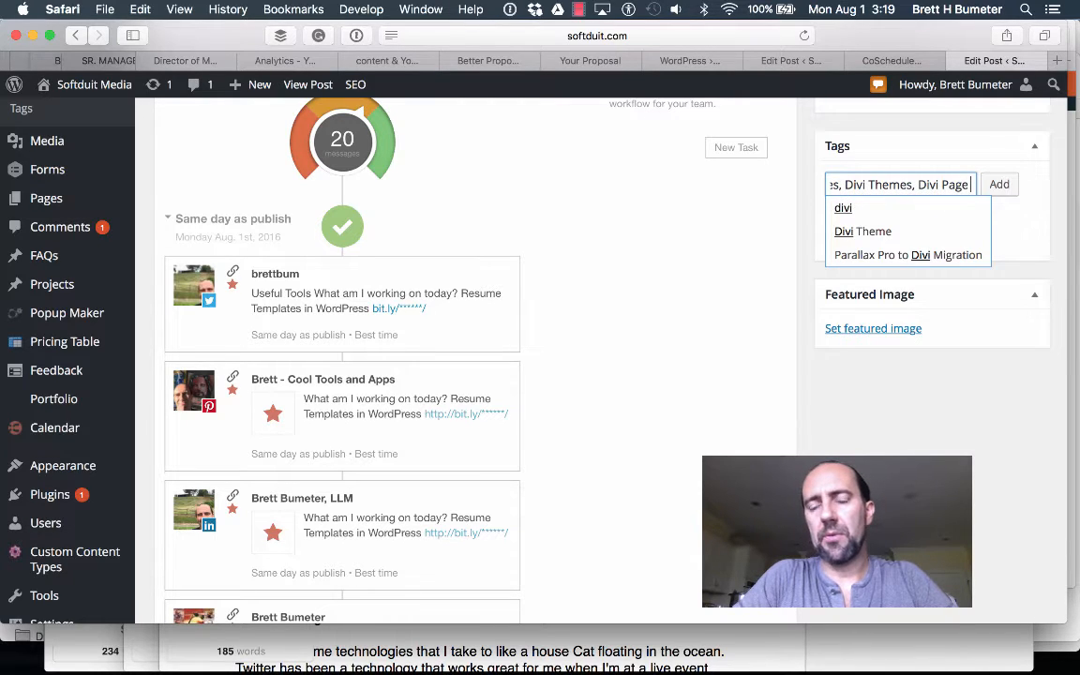
text( Layouts, Portof)
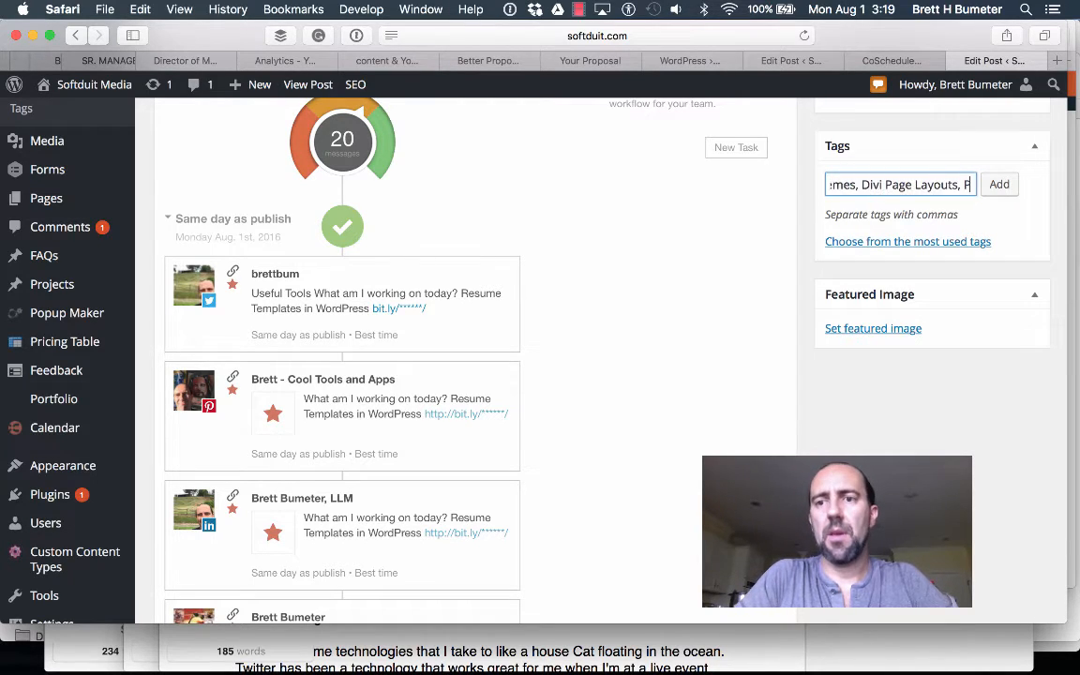
key(BackSpace)
key(BackSpace)
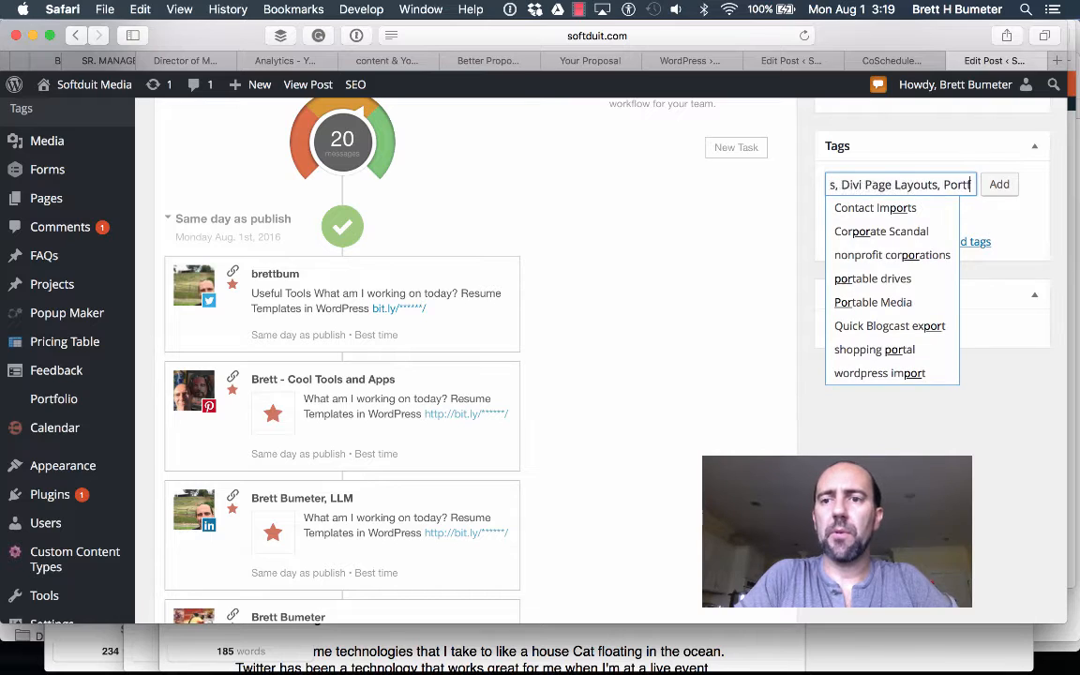
text(folio)
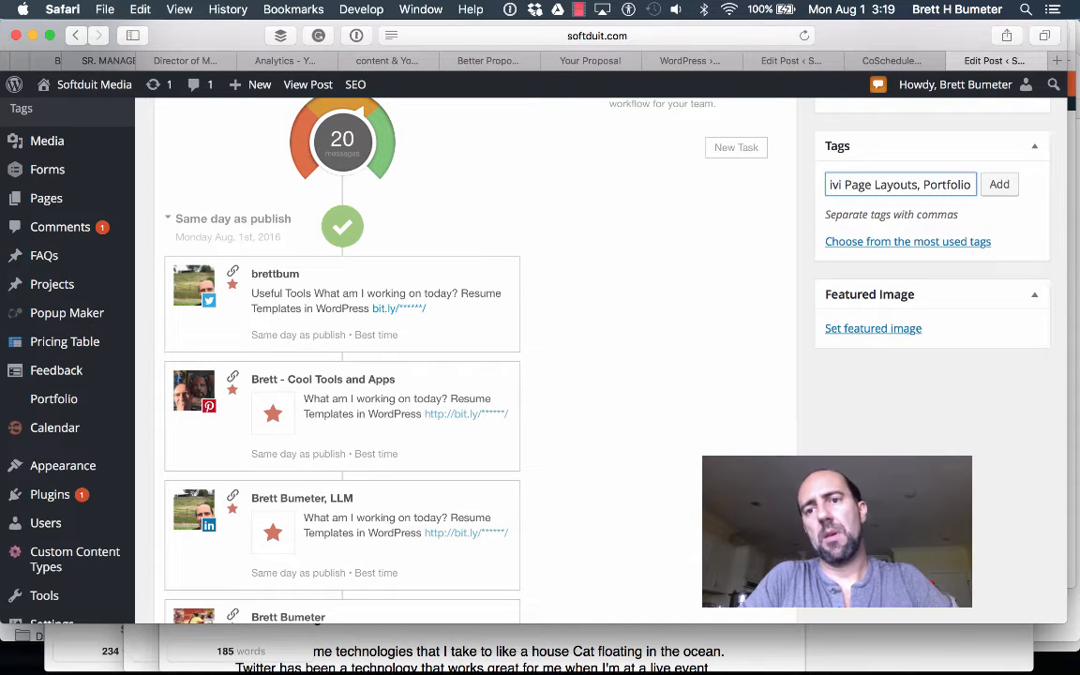
text( styles)
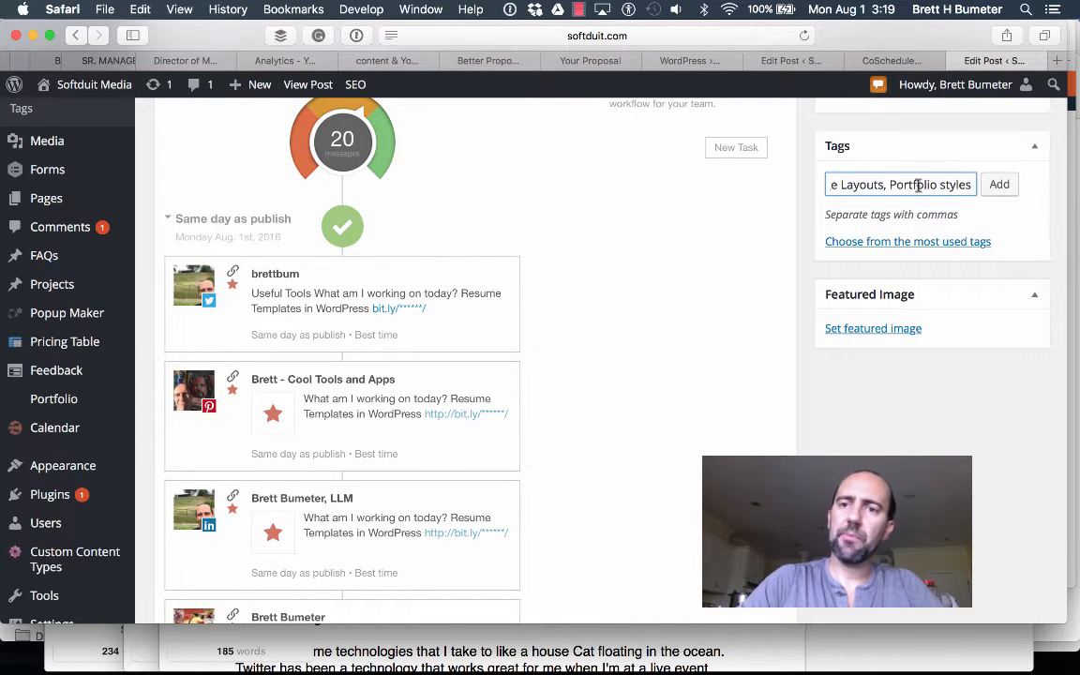
click(1002, 184)
scroll(772, 313, up, 15)
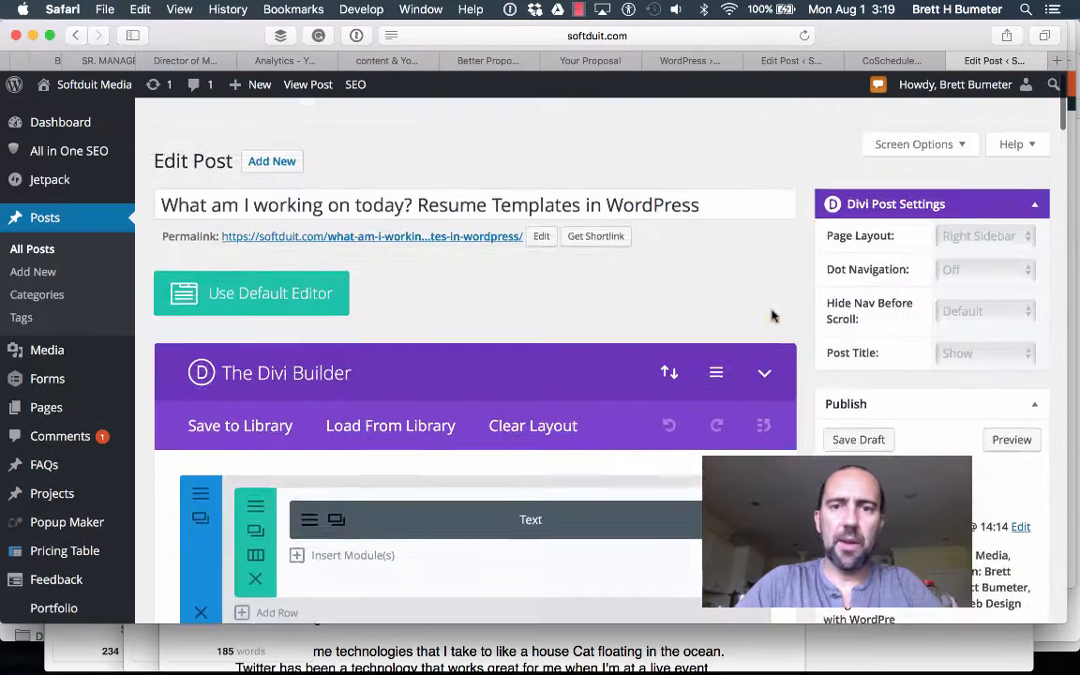
- Set the post's publish date to August 2, 2016 and save the draft
scroll(795, 339, down, 4)
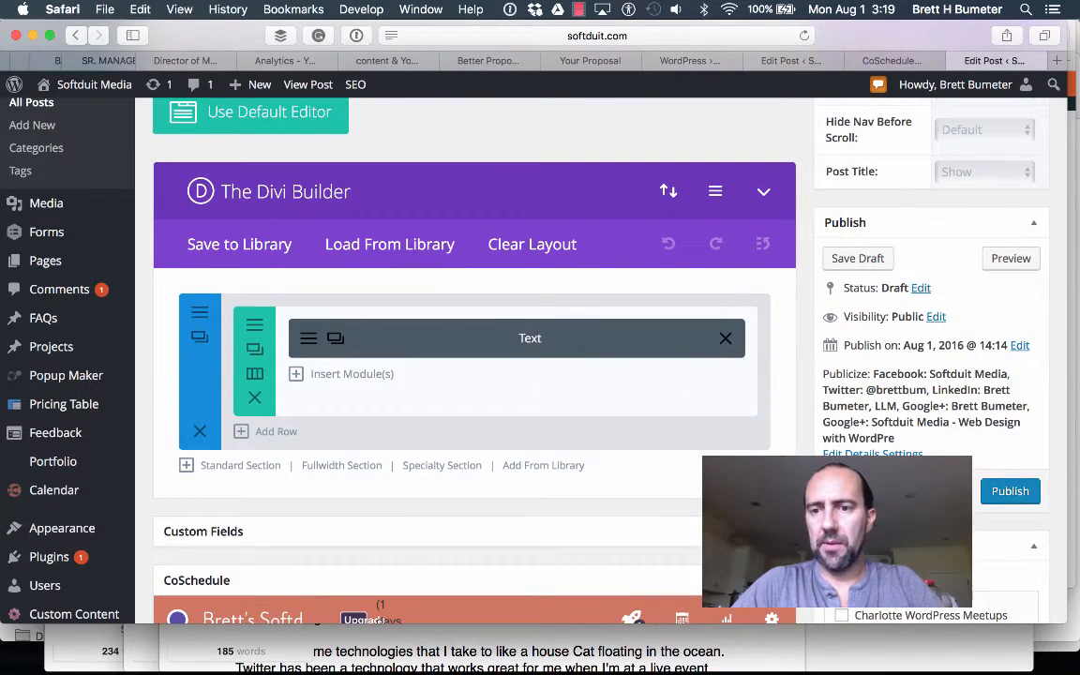
scroll(796, 339, down, 1)
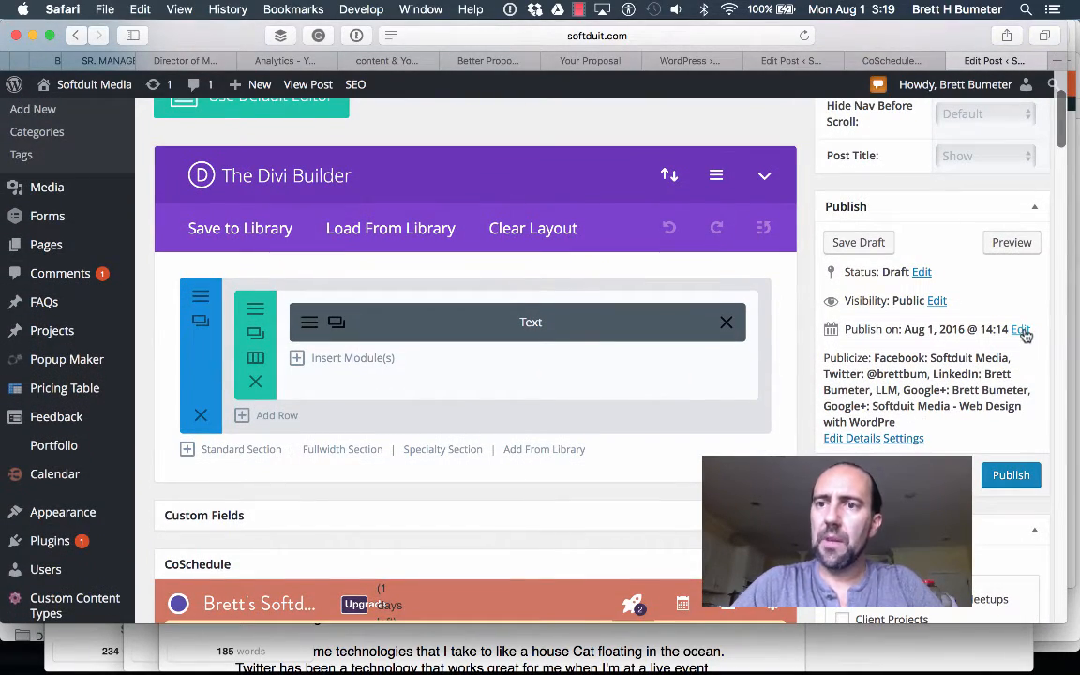
click(1020, 330)
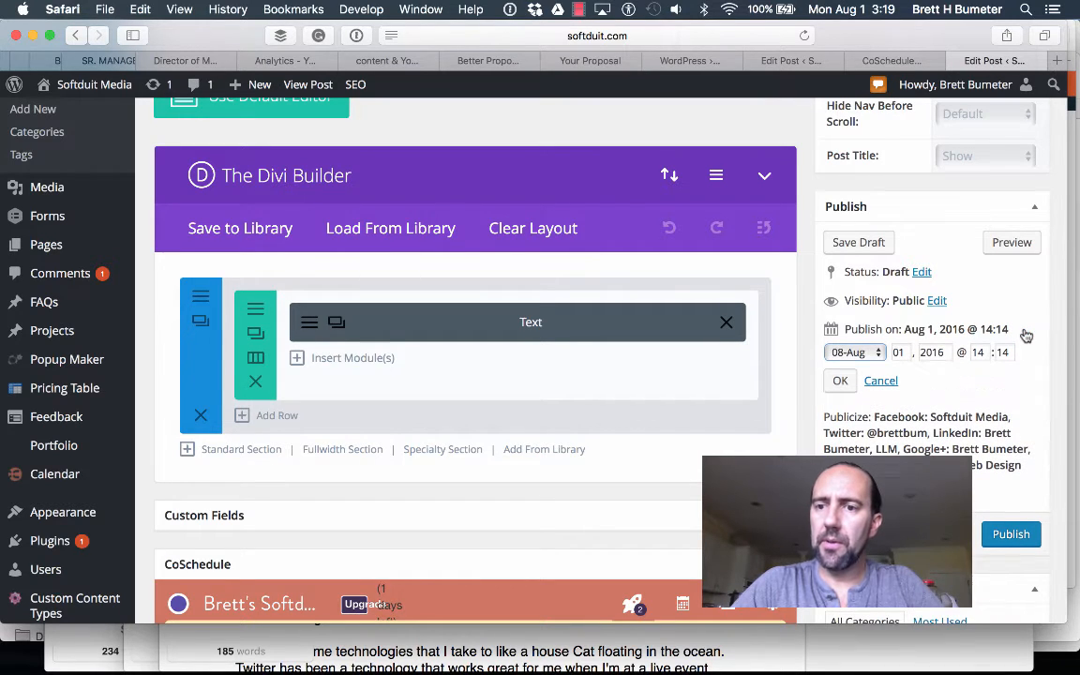
double_click(900, 352)
text(2)
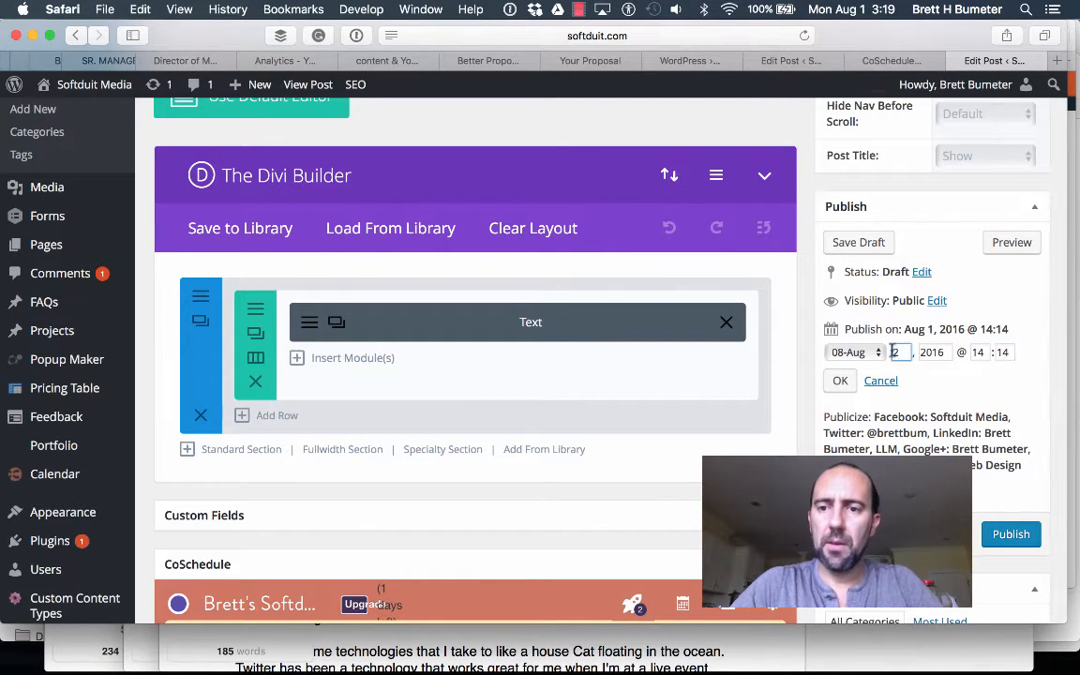
click(842, 381)
click(870, 244)
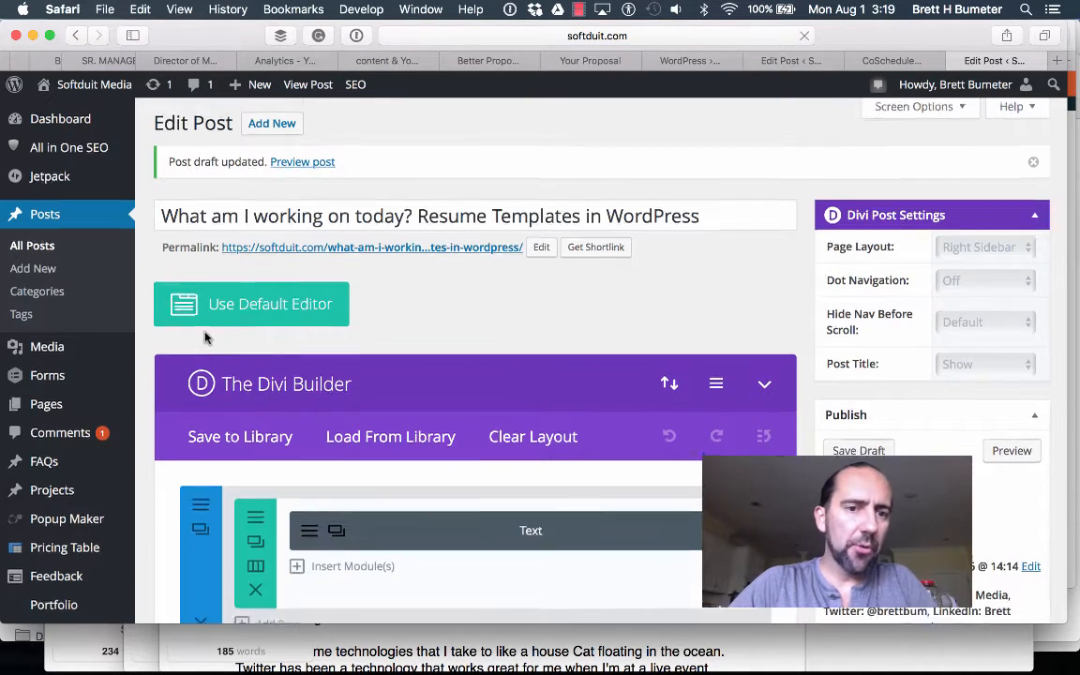
- Open the CoSchedule calendar from the WordPress admin
scroll(204, 338, down, 5)
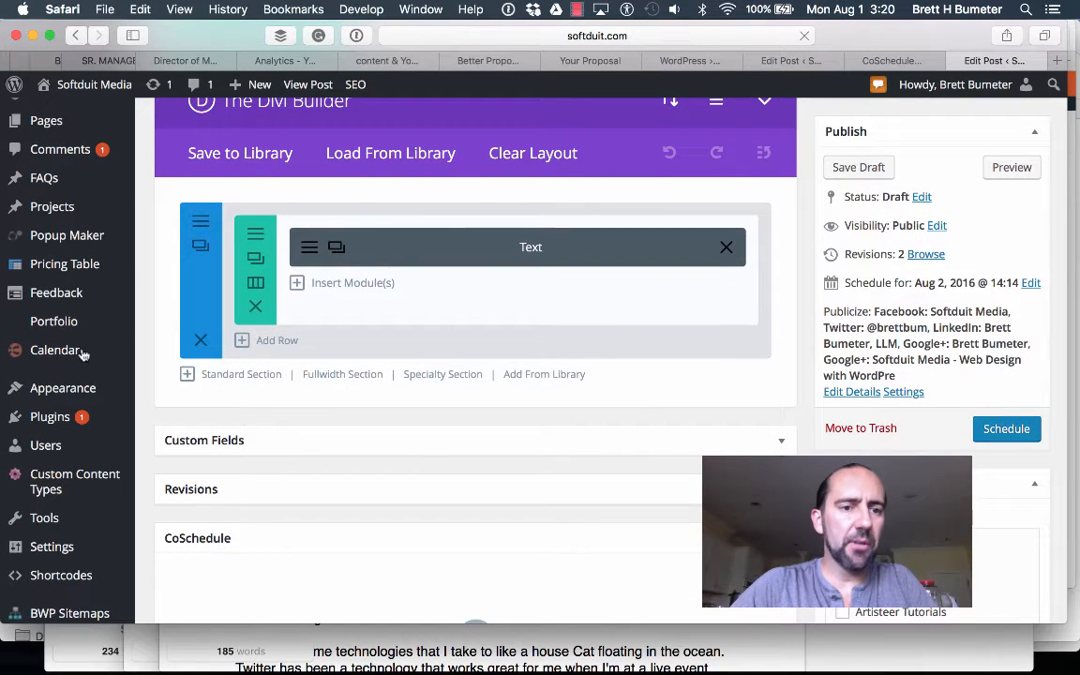
mouse_move(77, 357)
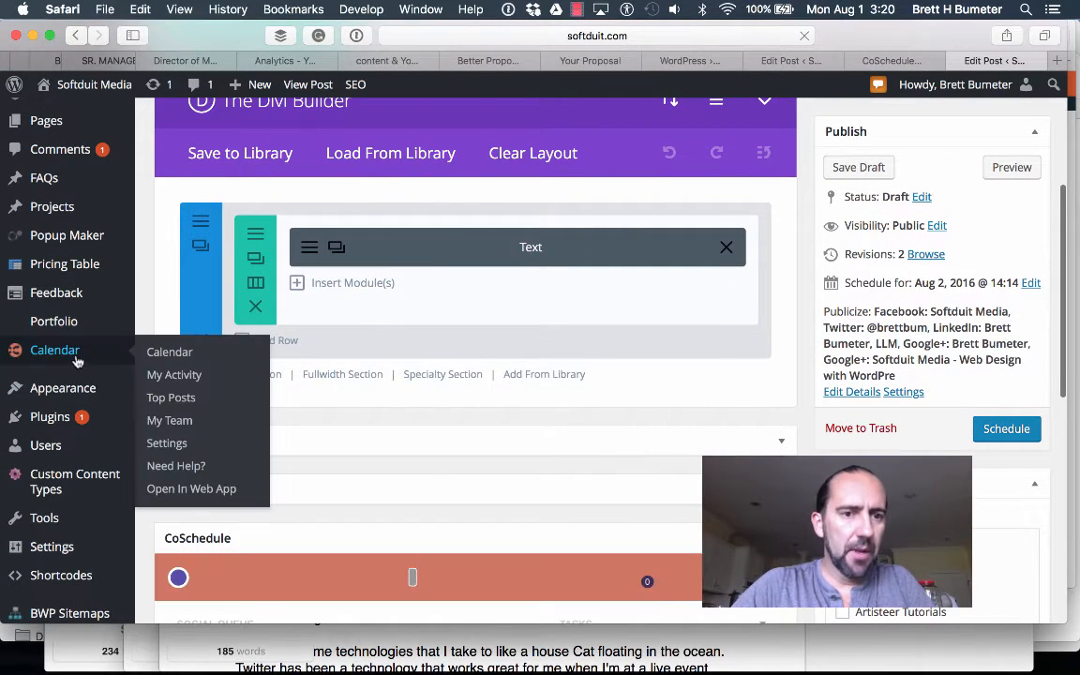
click(170, 353)
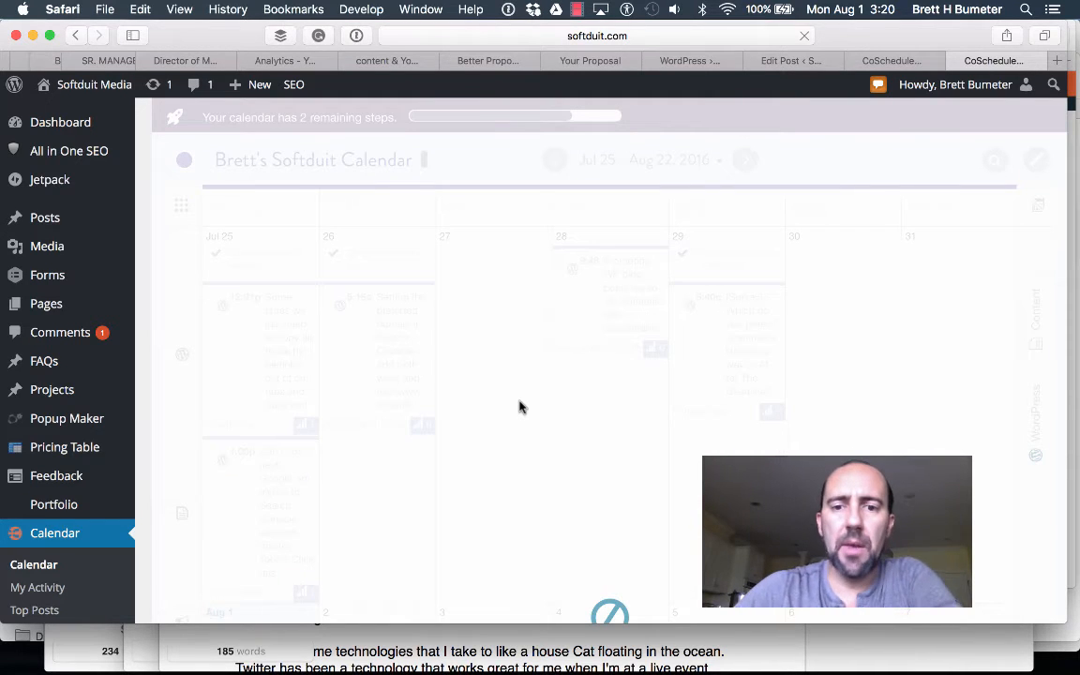
- Examine the calendar week of August 1 to 7, including the resume templates post and its social messages on August 2
scroll(521, 406, down, 15)
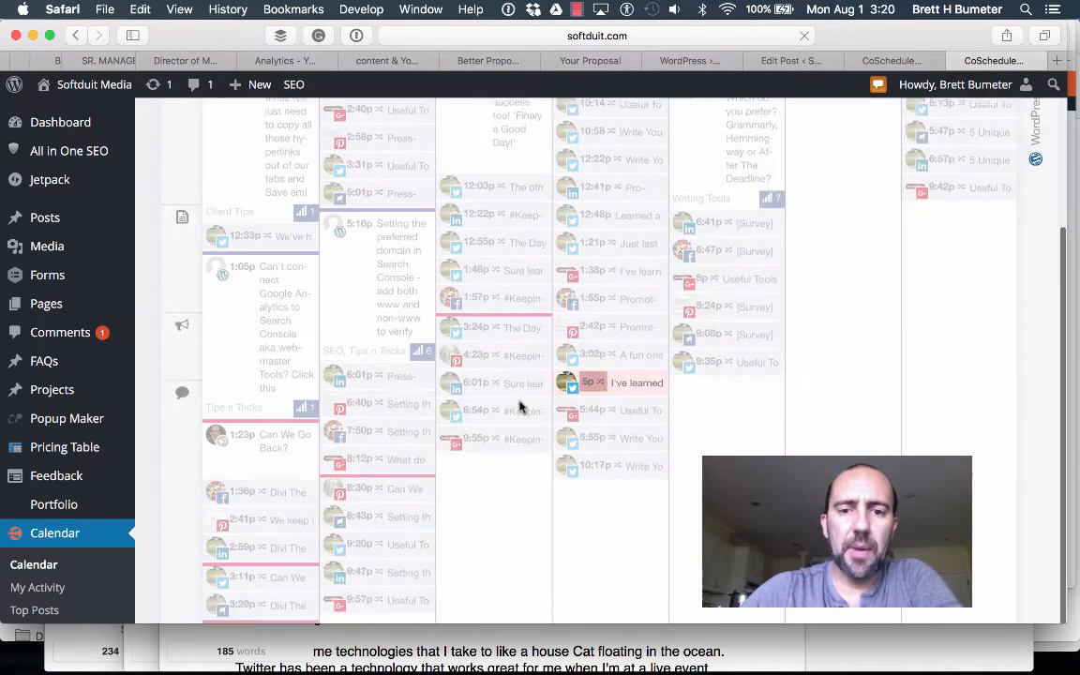
scroll(521, 406, down, 4)
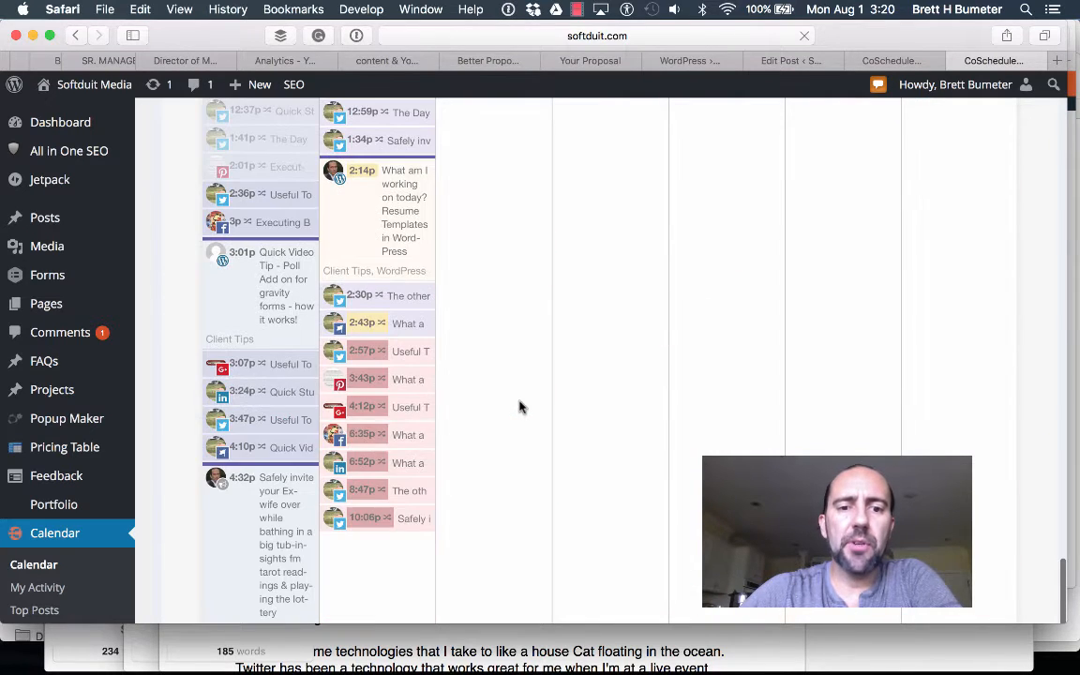
scroll(521, 406, up, 2)
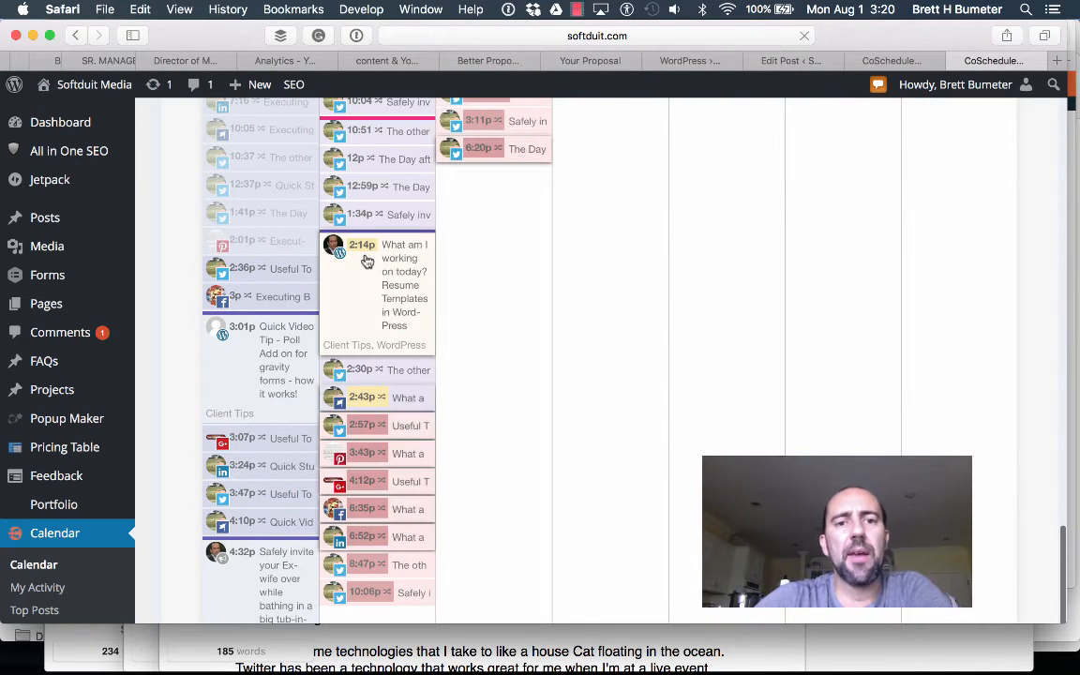
scroll(478, 301, down, 1)
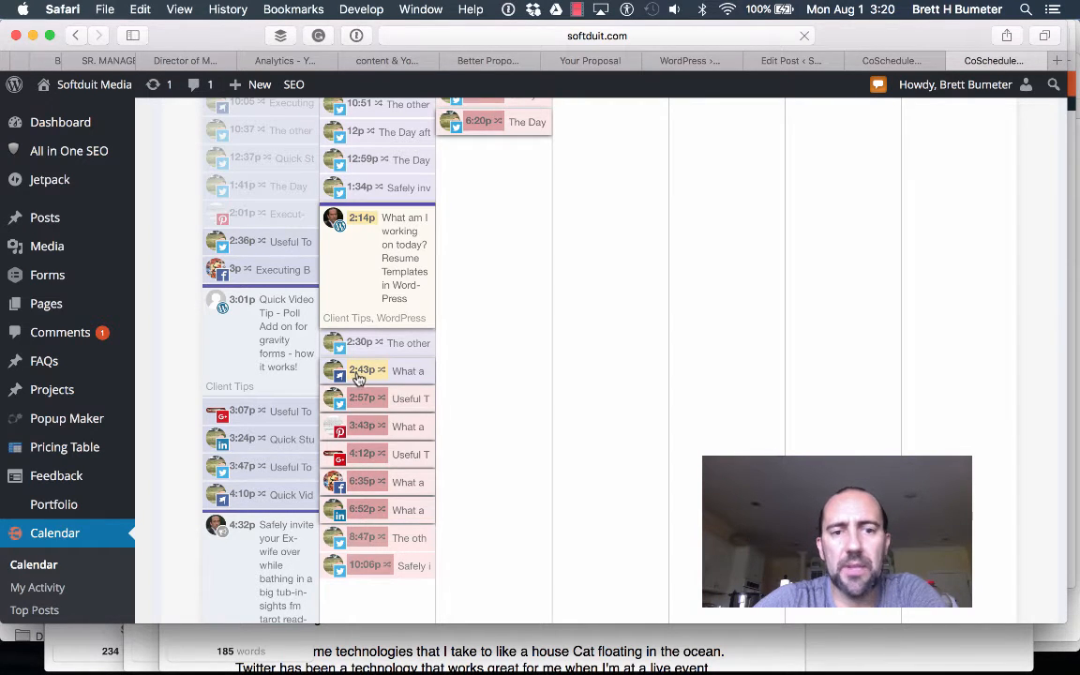
scroll(559, 375, up, 5)
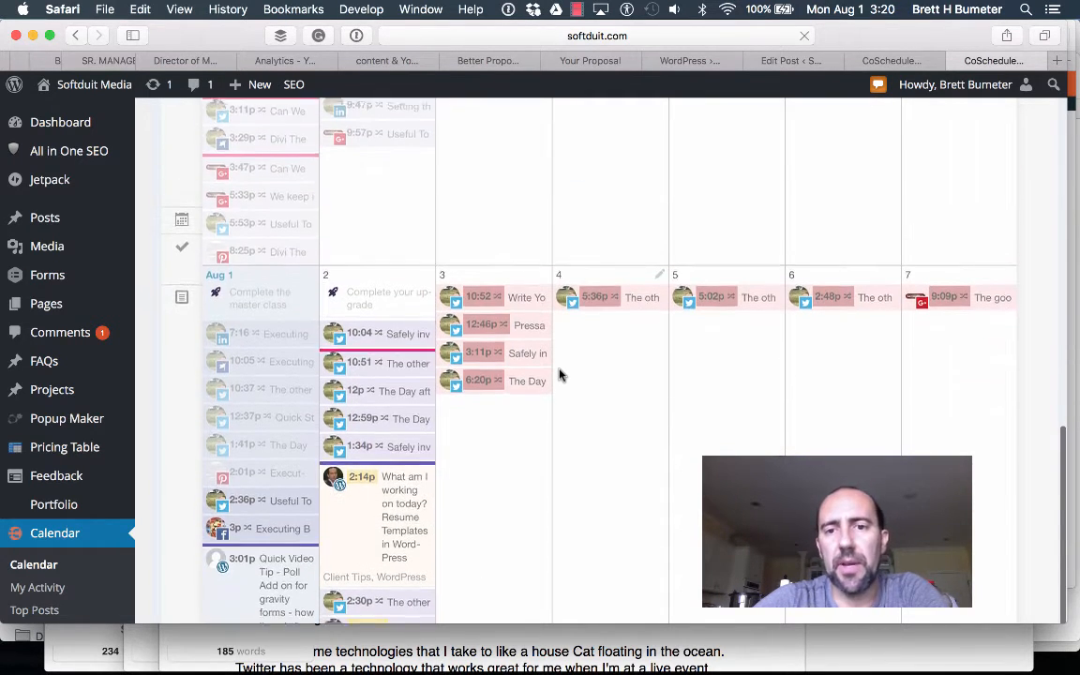
scroll(560, 375, down, 2)
scroll(560, 375, down, 4)
scroll(559, 376, up, 9)
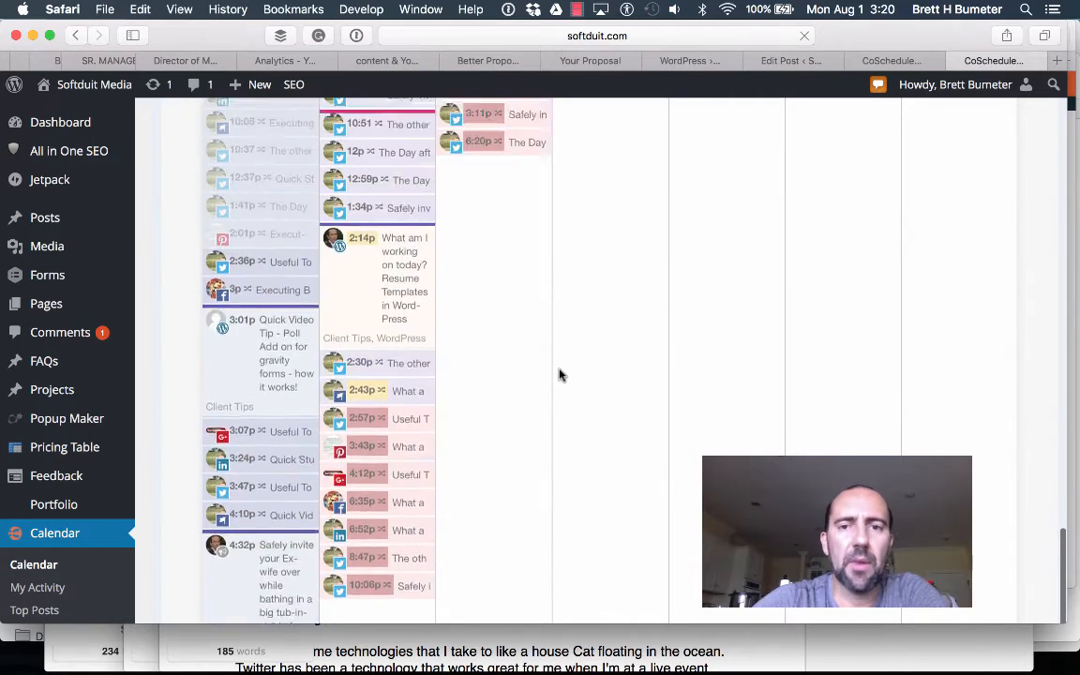
scroll(560, 375, down, 2)
scroll(559, 375, down, 4)
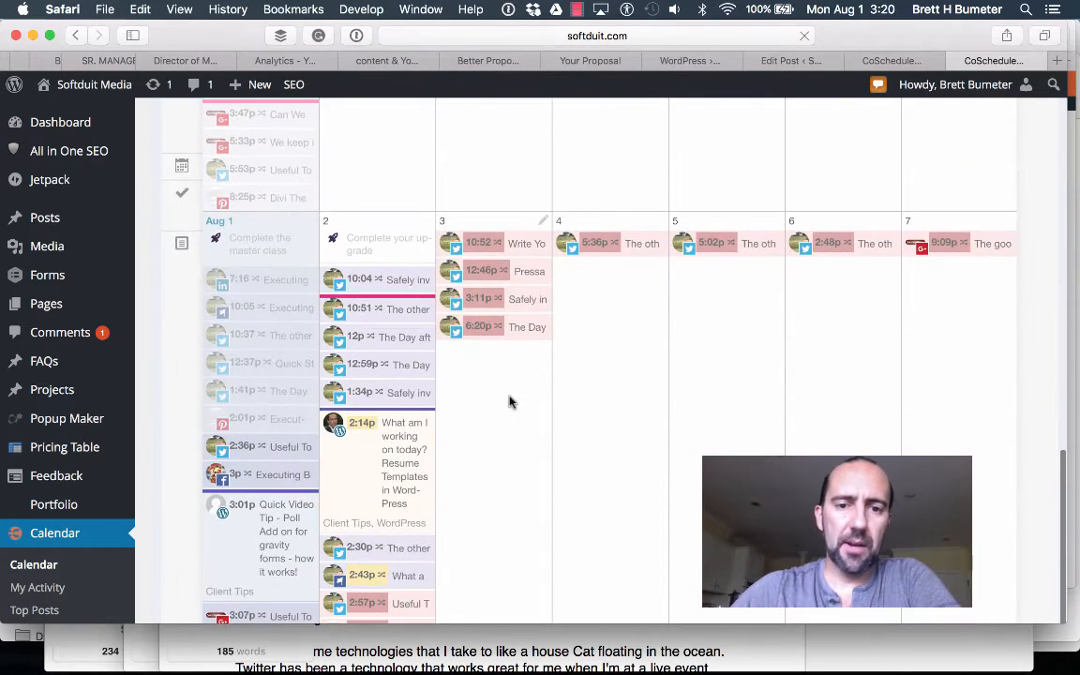
- Start a blog post on August 3, copying its title from the Pages heading "What am I working on today? Trying to reboot my Mail Chimp newsletter again."
click(544, 226)
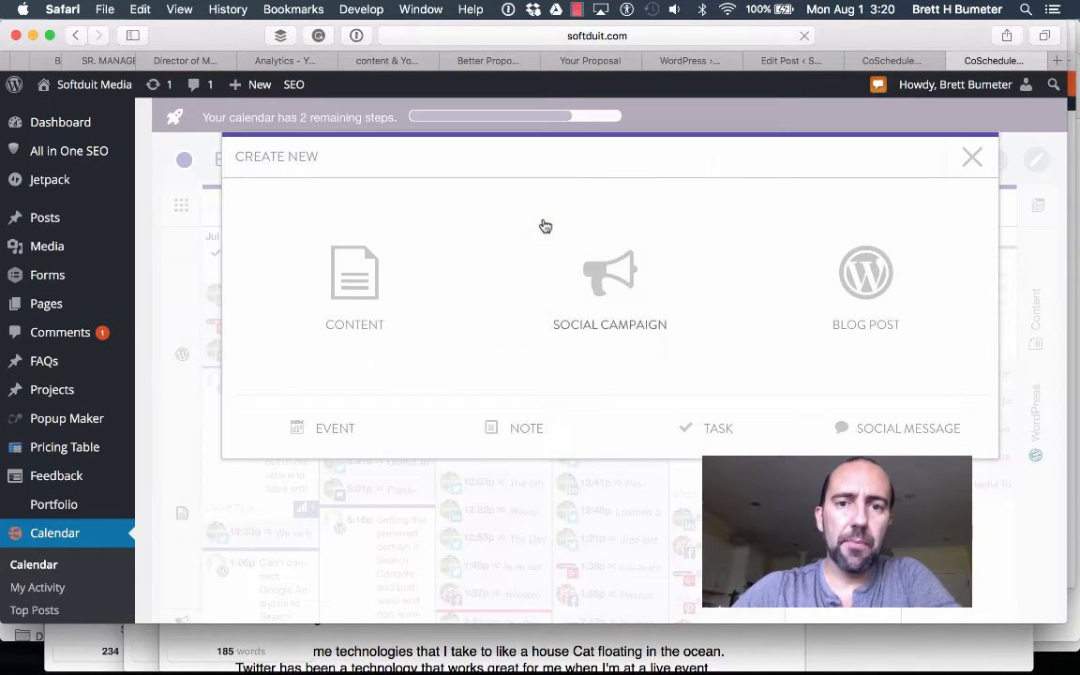
click(854, 284)
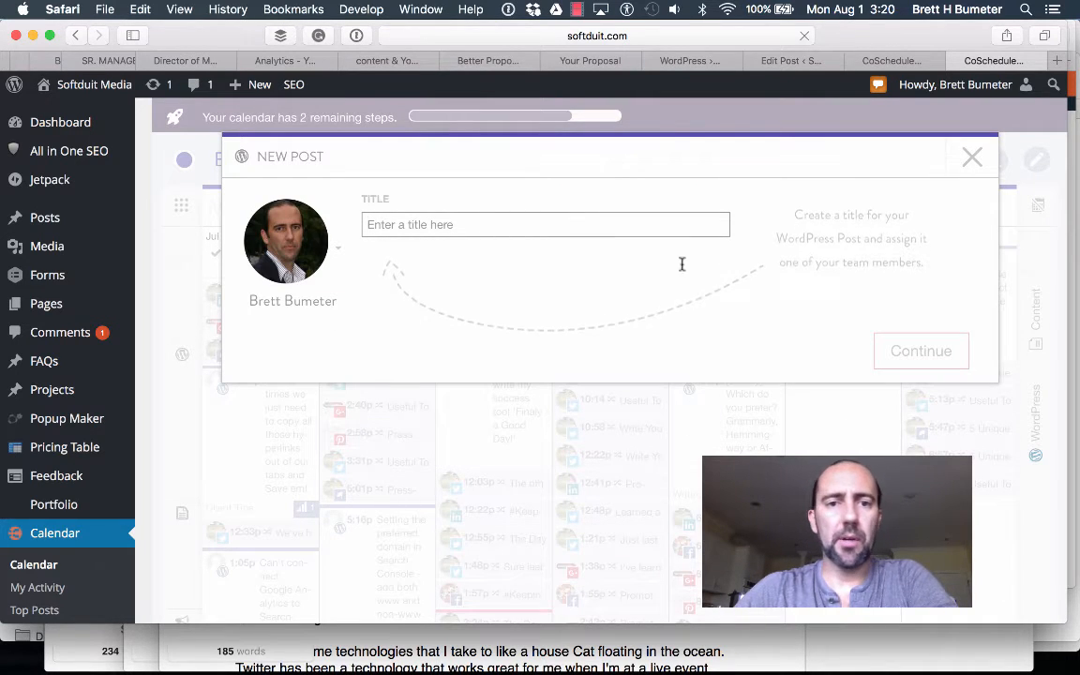
key(super+Tab)
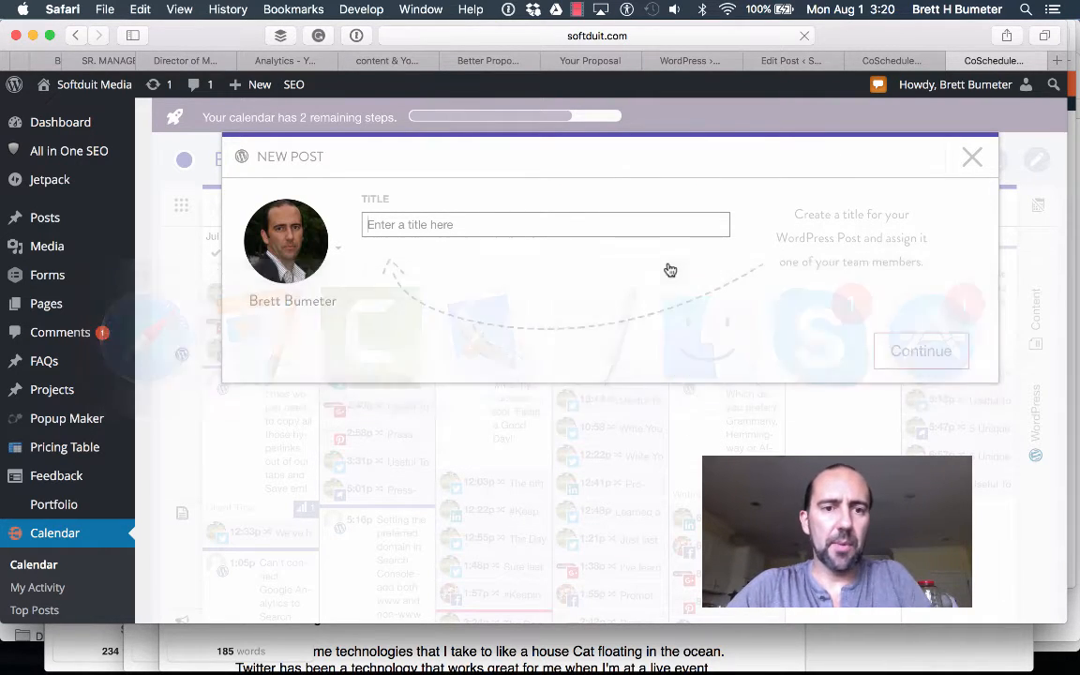
scroll(500, 420, down, 4)
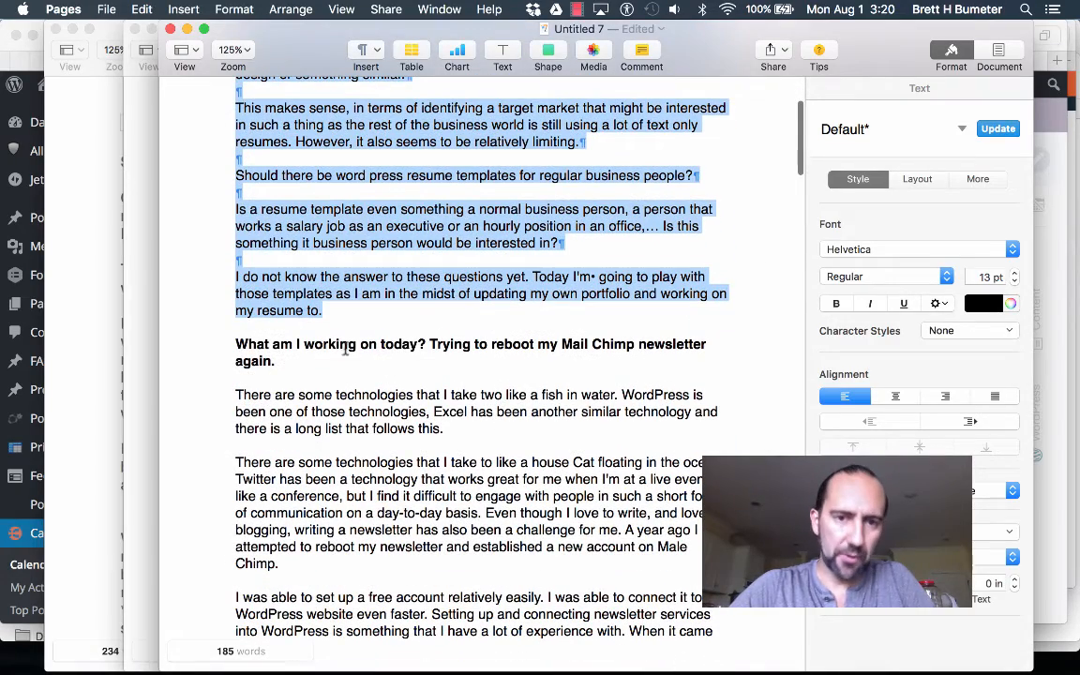
triple_click(345, 349)
key(super+c)
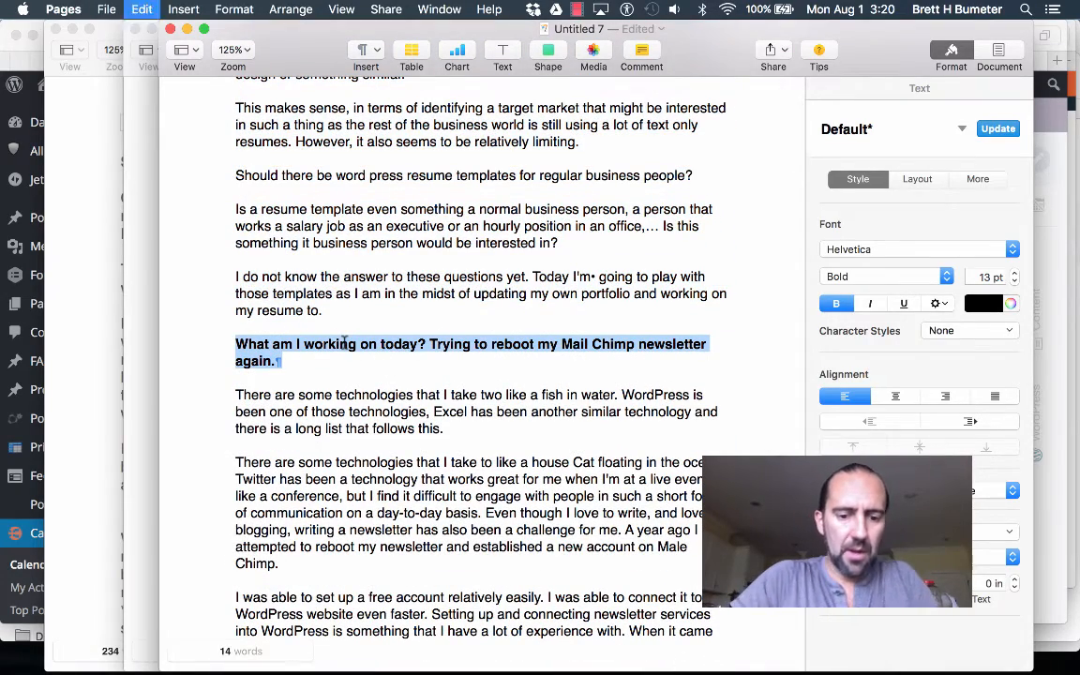
key(super+Tab)
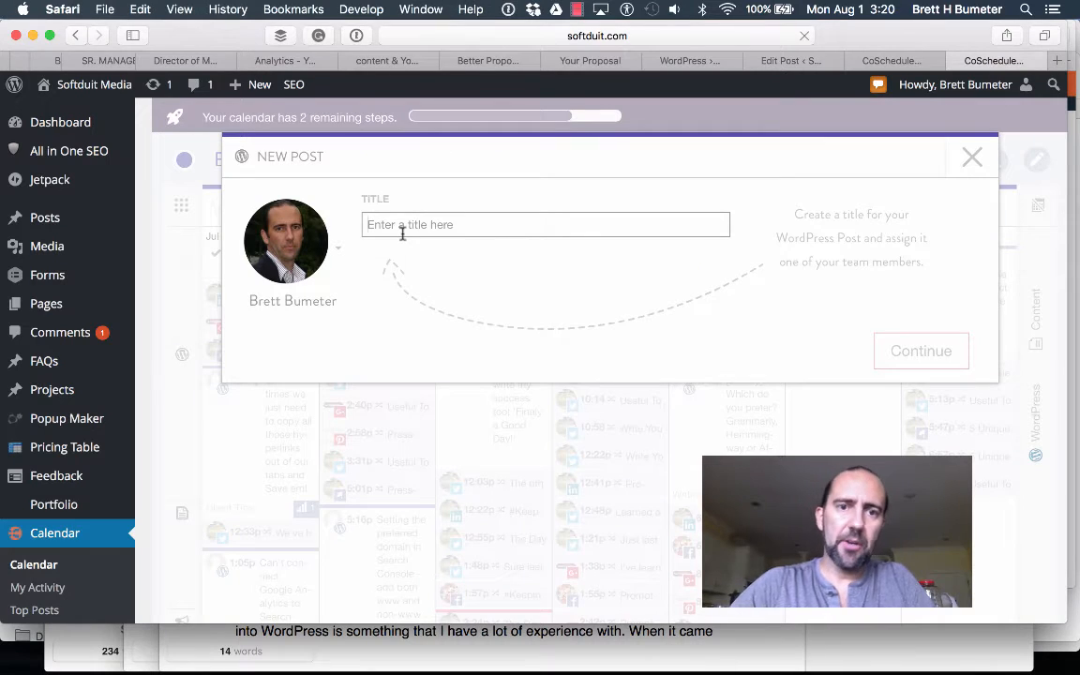
key(super+v)
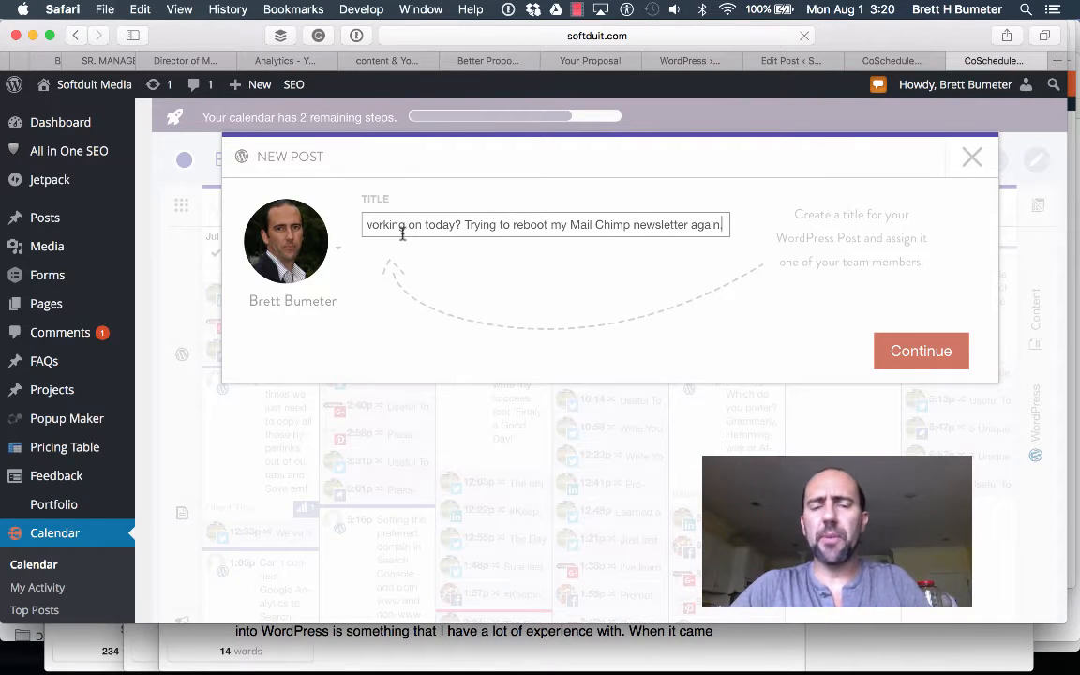
- Move "What am I working on today?" to the end of the title and continue to the post details
key(Up)
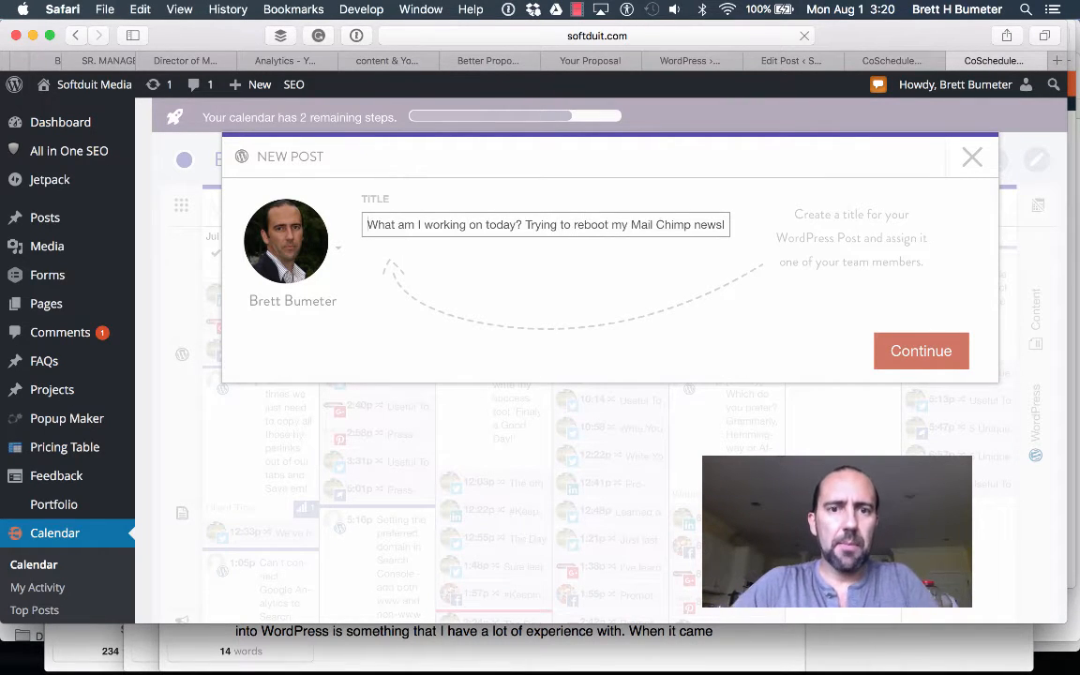
shift+click(527, 228)
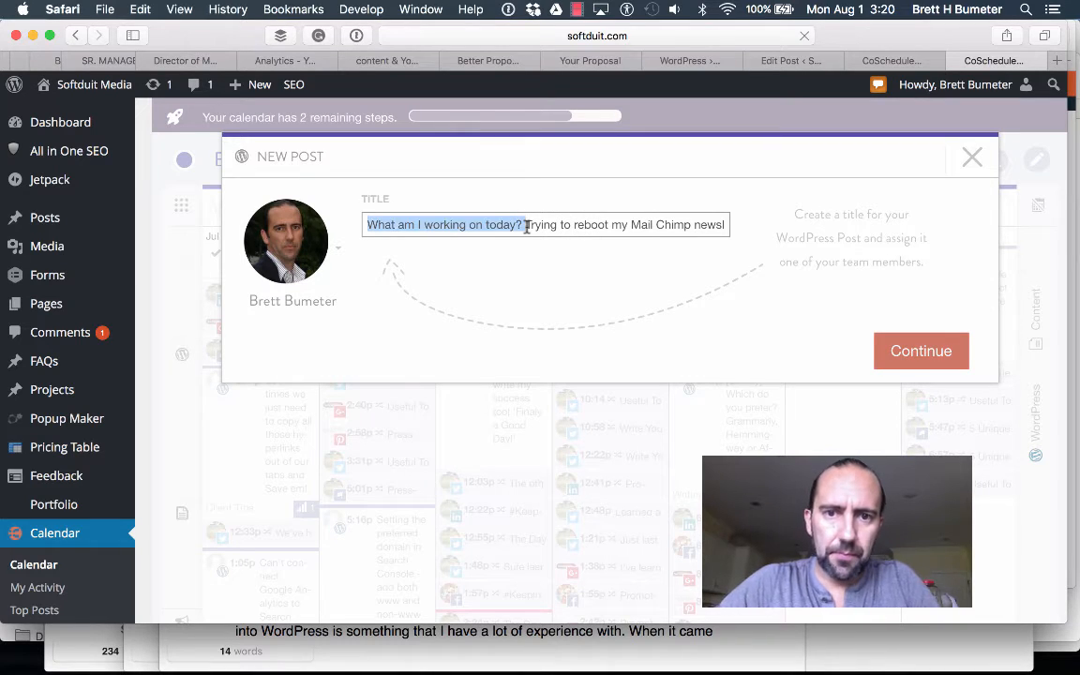
key(BackSpace)
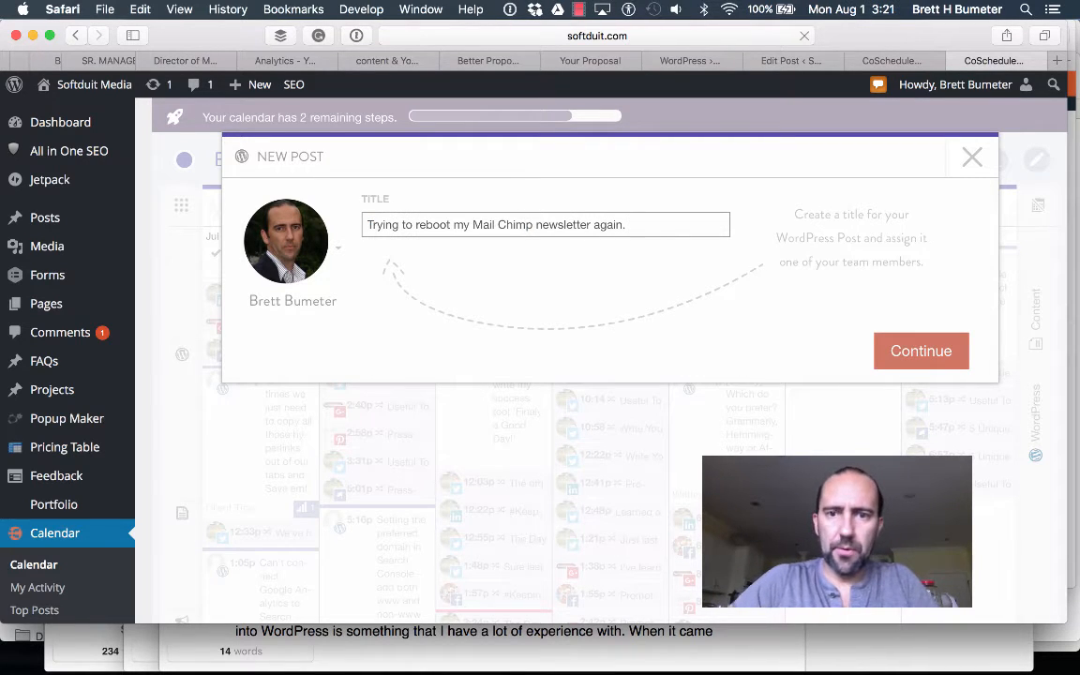
key(cmd+v)
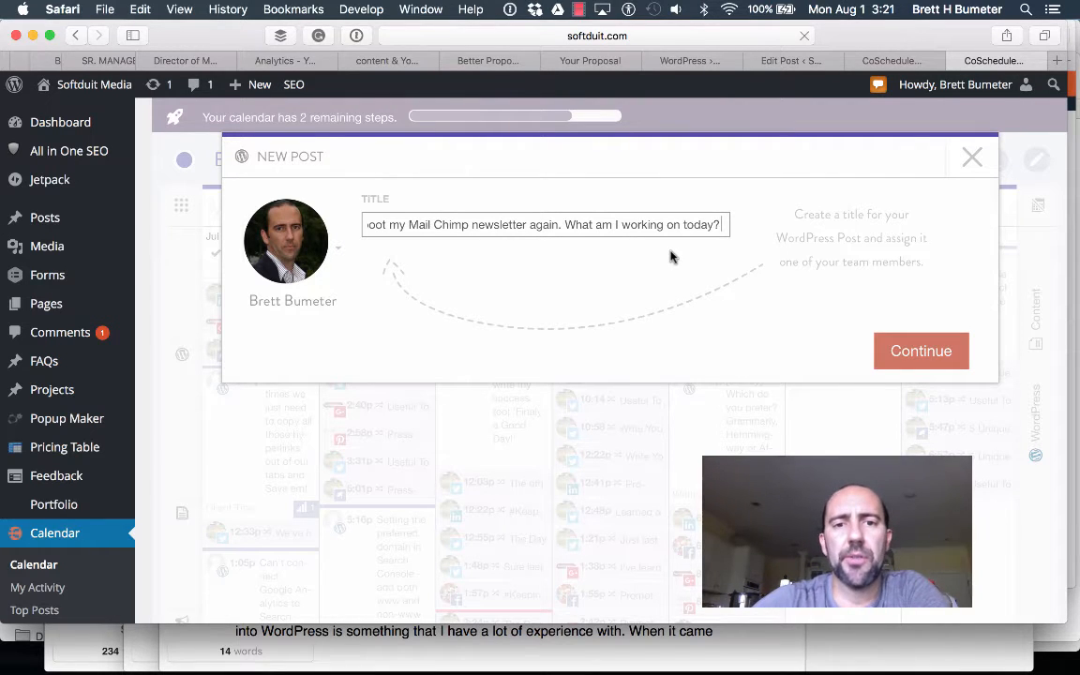
click(920, 349)
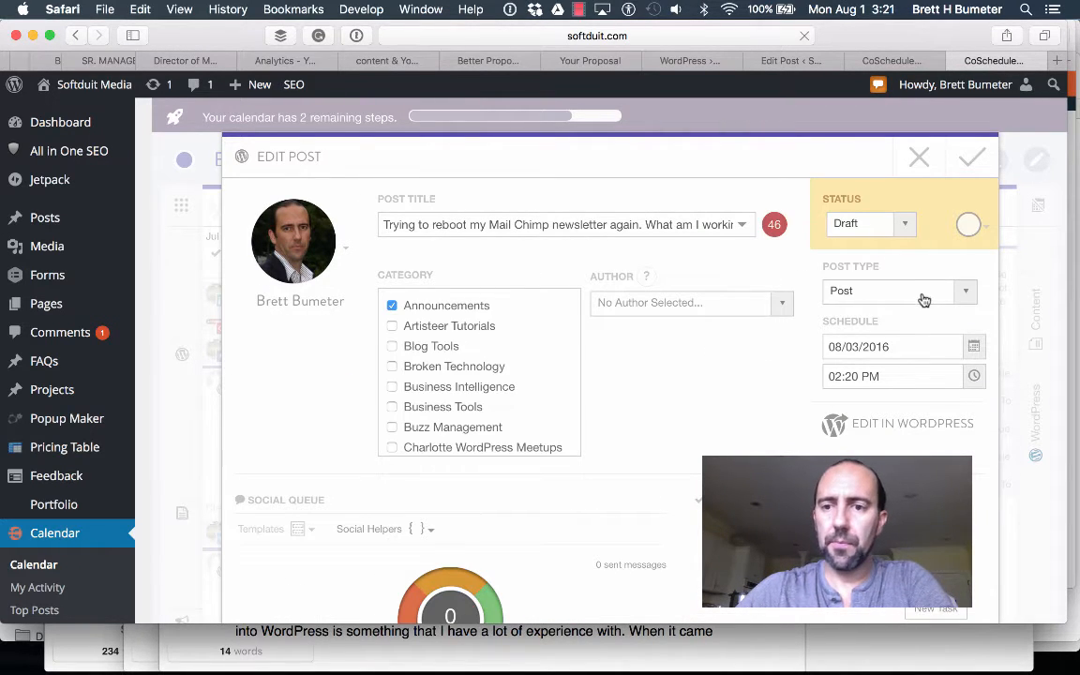
- Assign the last author in the list to the post and replace the Announcements category with Blog Tools and Client Tips
click(762, 310)
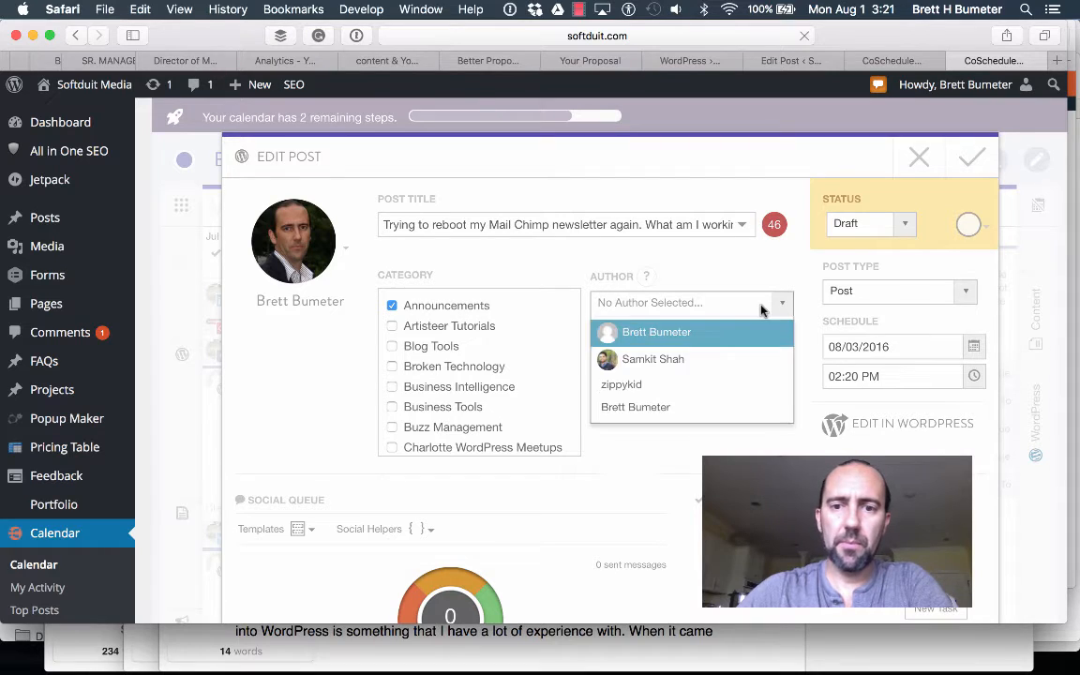
click(734, 414)
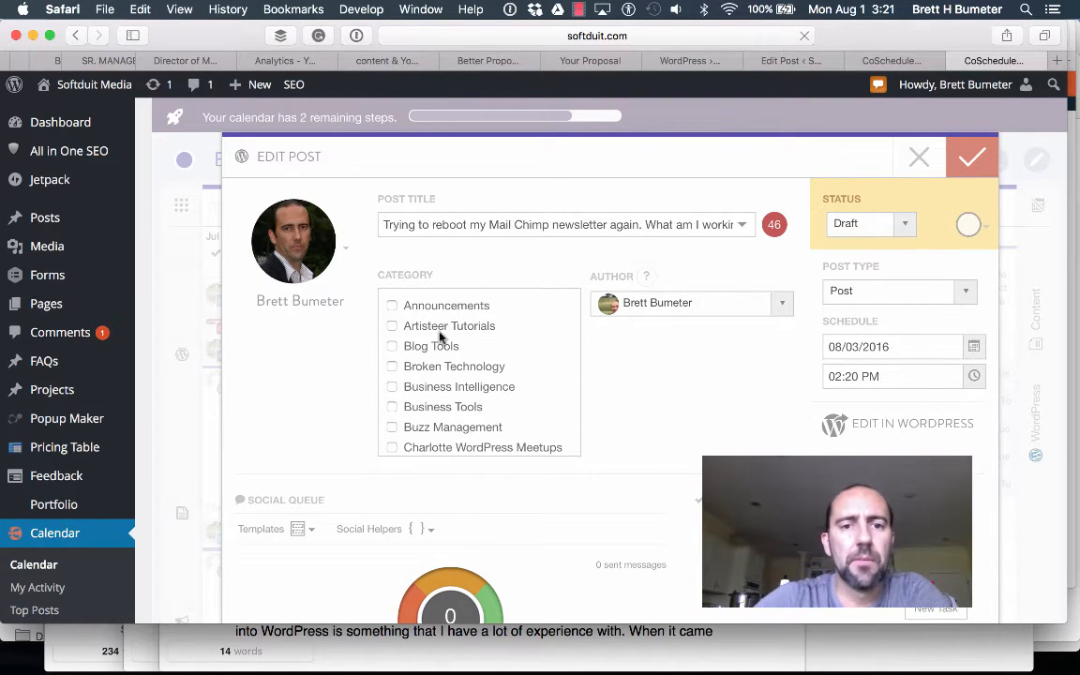
scroll(441, 338, down, 1)
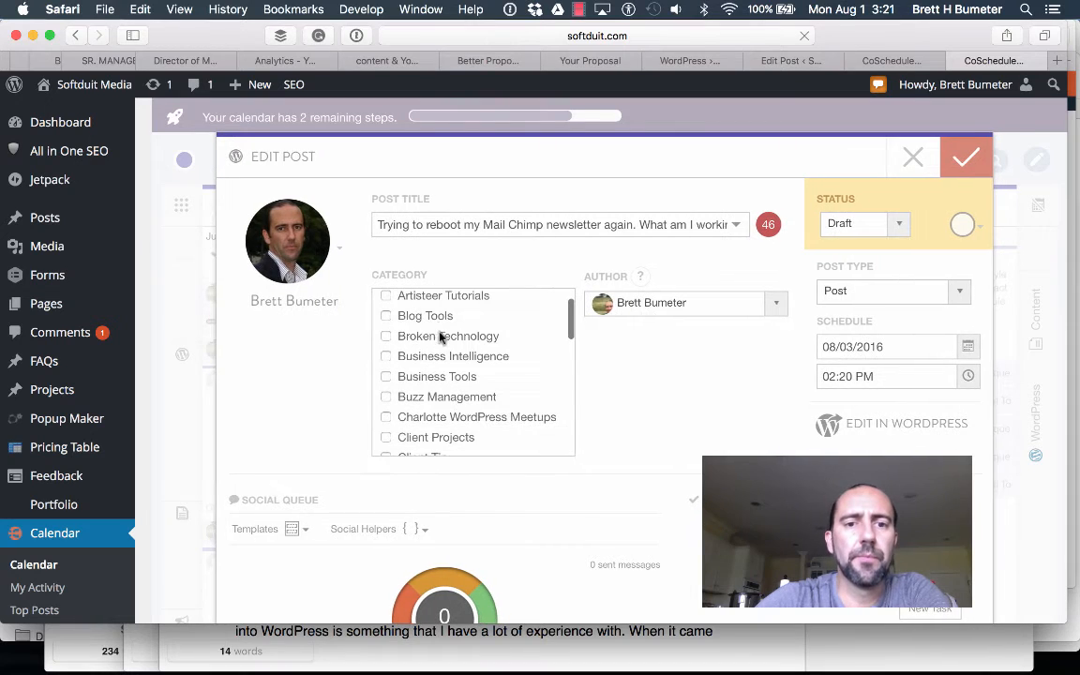
click(385, 316)
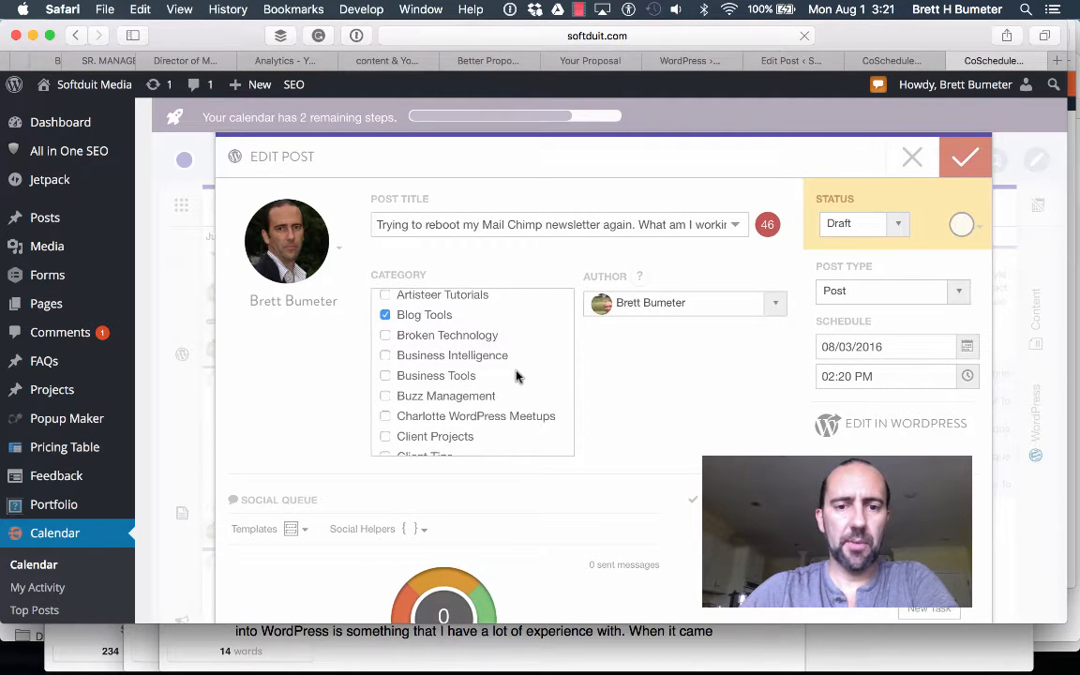
scroll(516, 375, down, 5)
scroll(516, 371, down, 4)
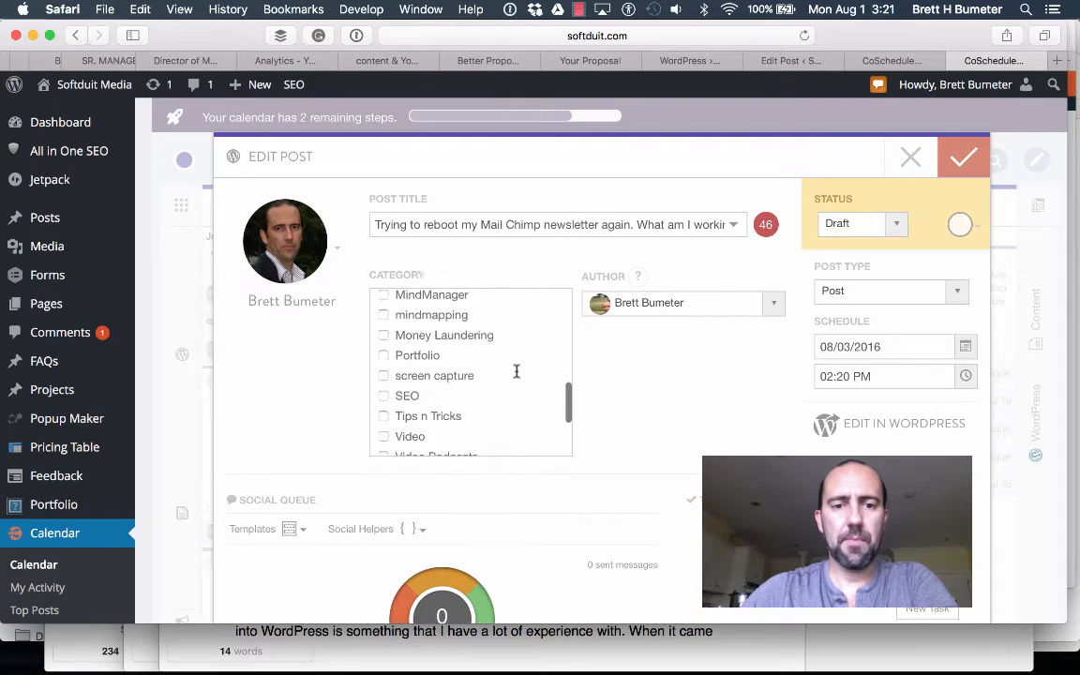
scroll(515, 372, up, 3)
scroll(514, 356, up, 5)
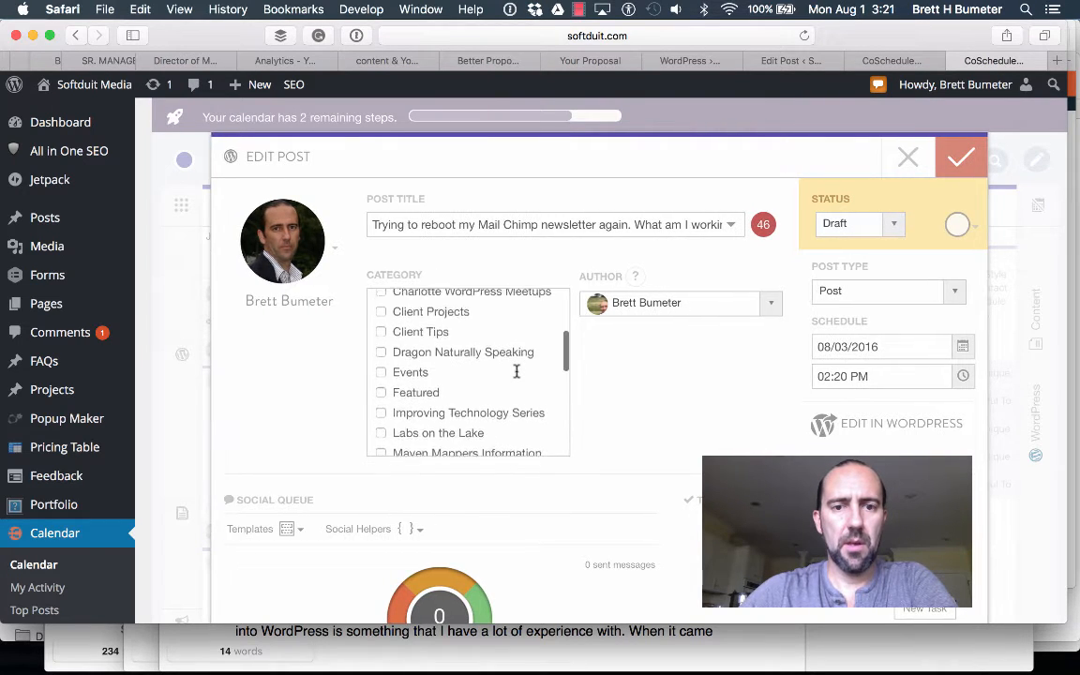
click(383, 373)
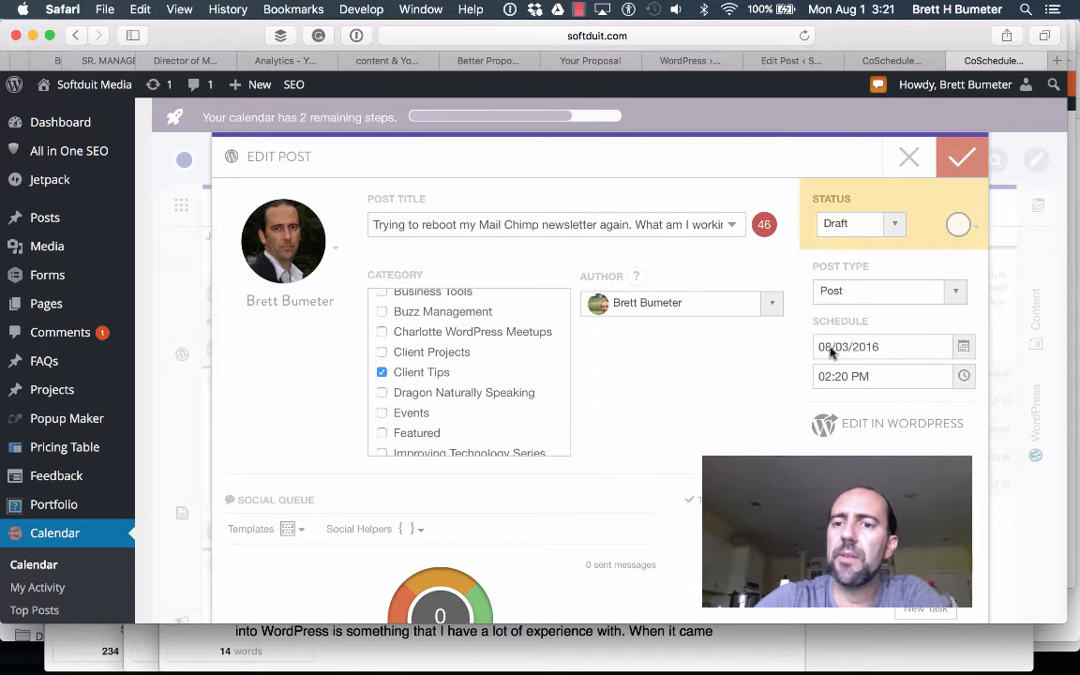
- Set the August 3 post's time to 03:20 PM and apply the "6 Month que for Blog Post" template to its social queue
click(892, 377)
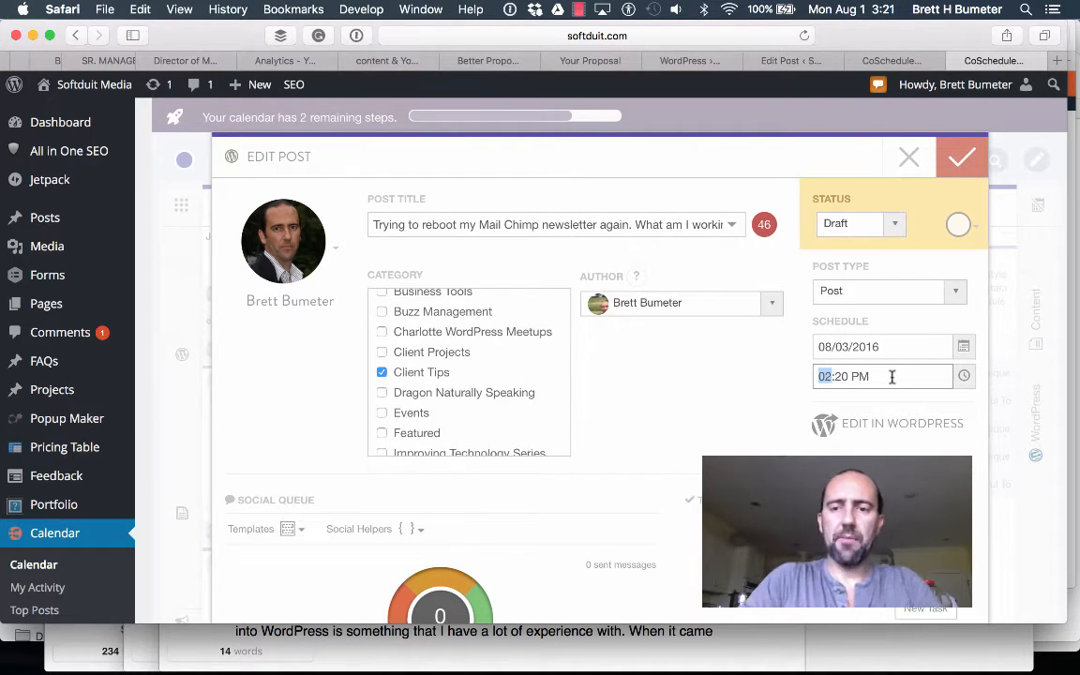
text(3)
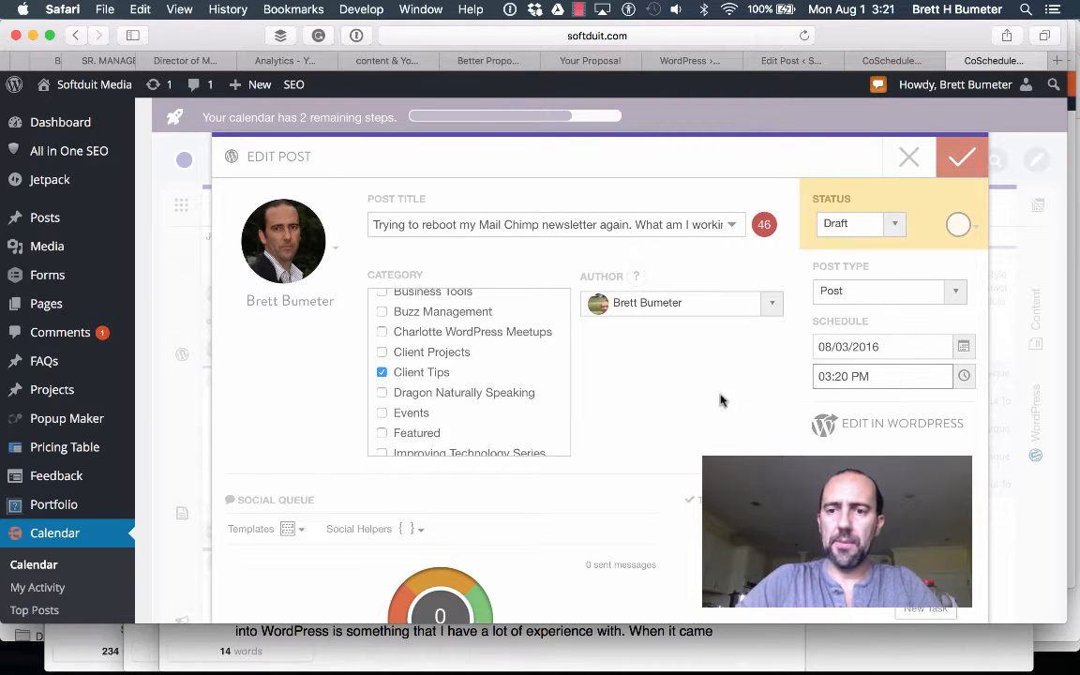
scroll(676, 383, down, 1)
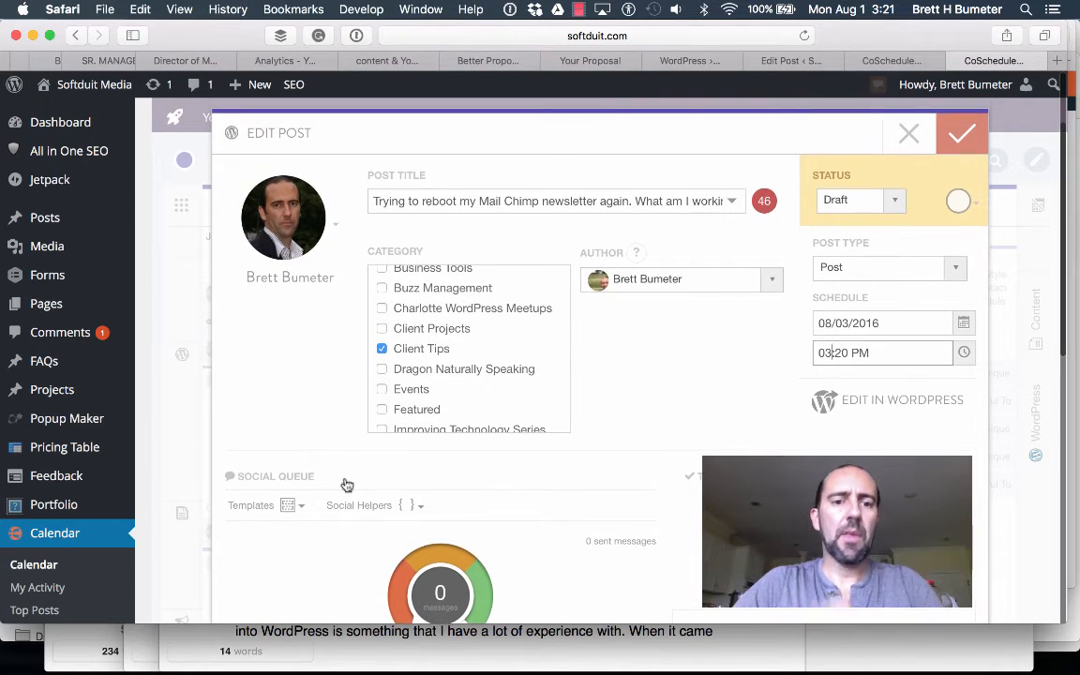
click(301, 511)
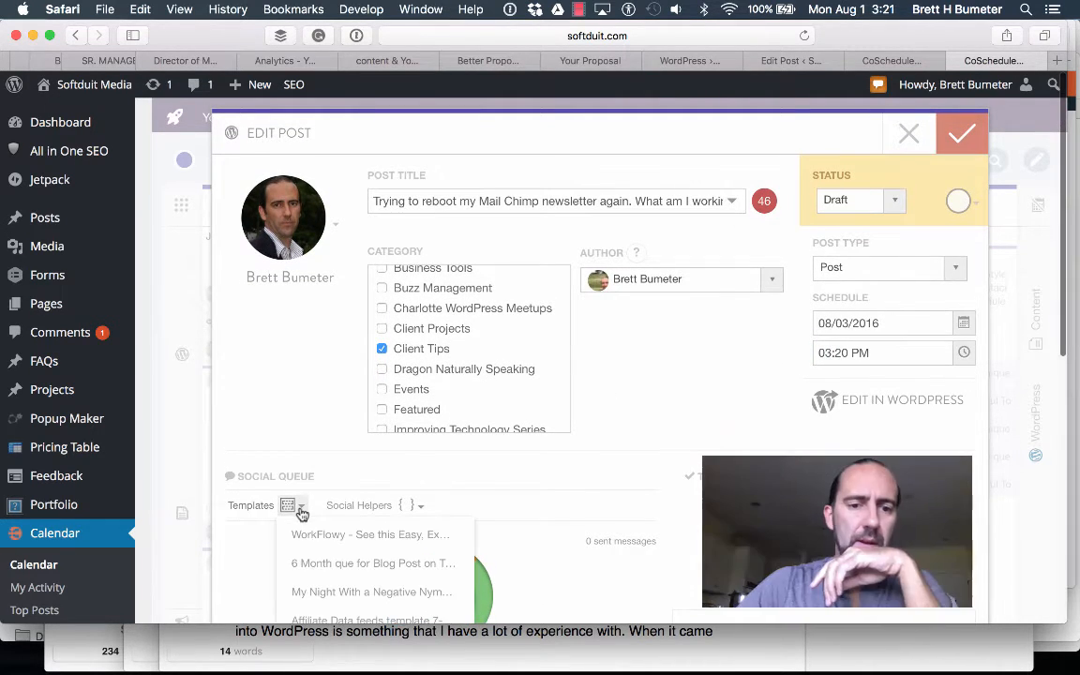
click(333, 562)
scroll(607, 459, down, 10)
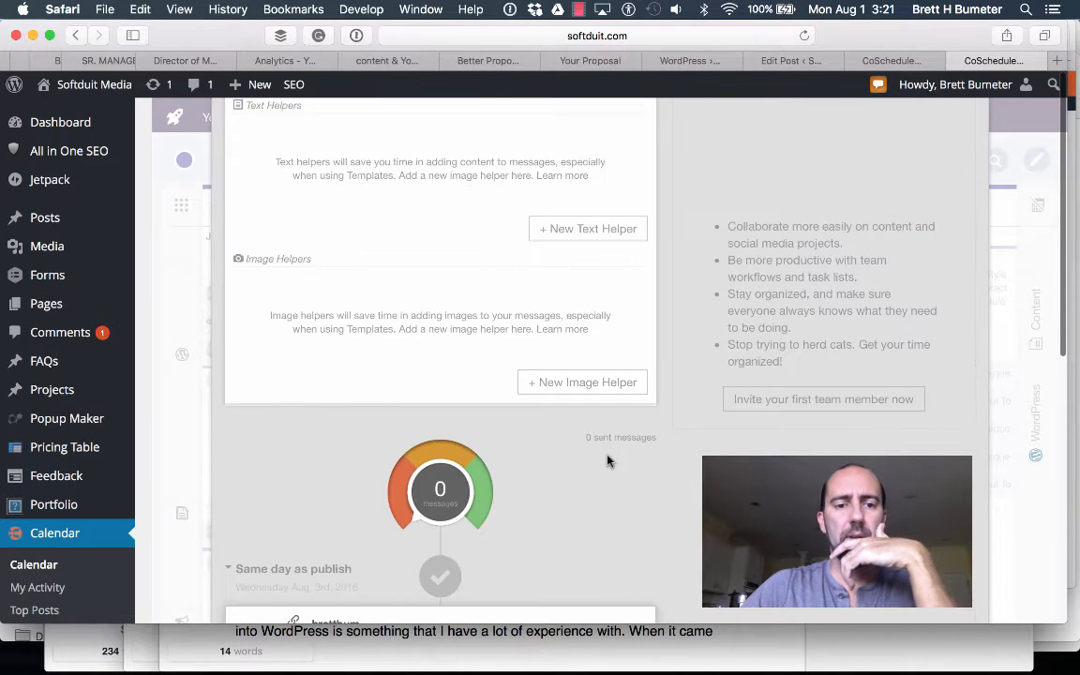
scroll(608, 460, down, 10)
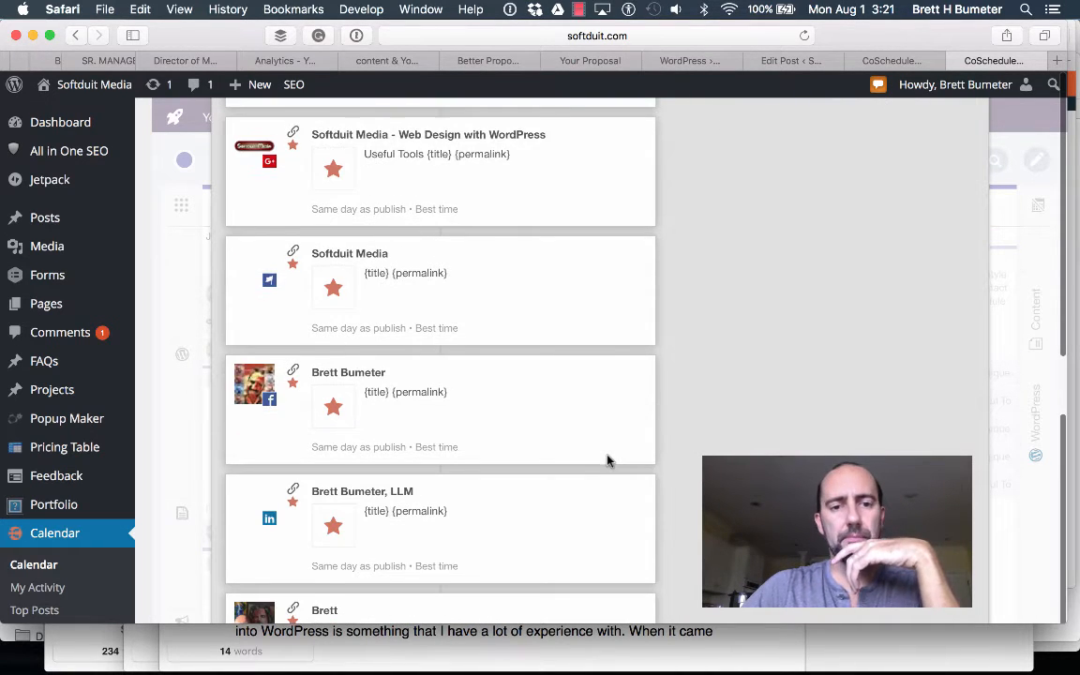
scroll(607, 459, down, 8)
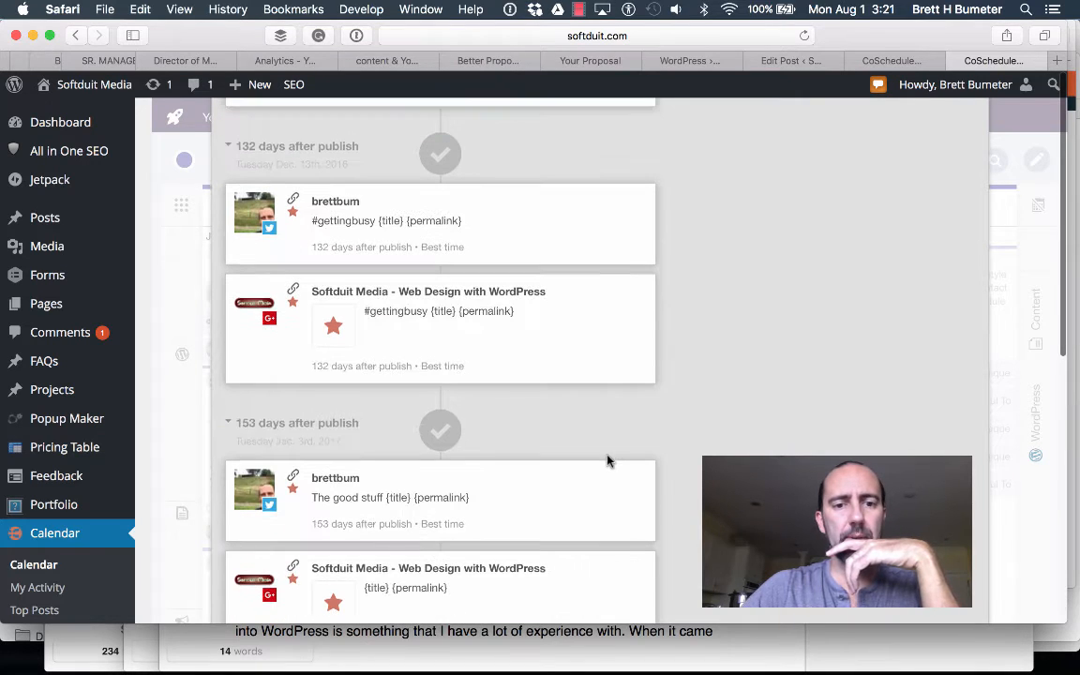
scroll(608, 459, down, 6)
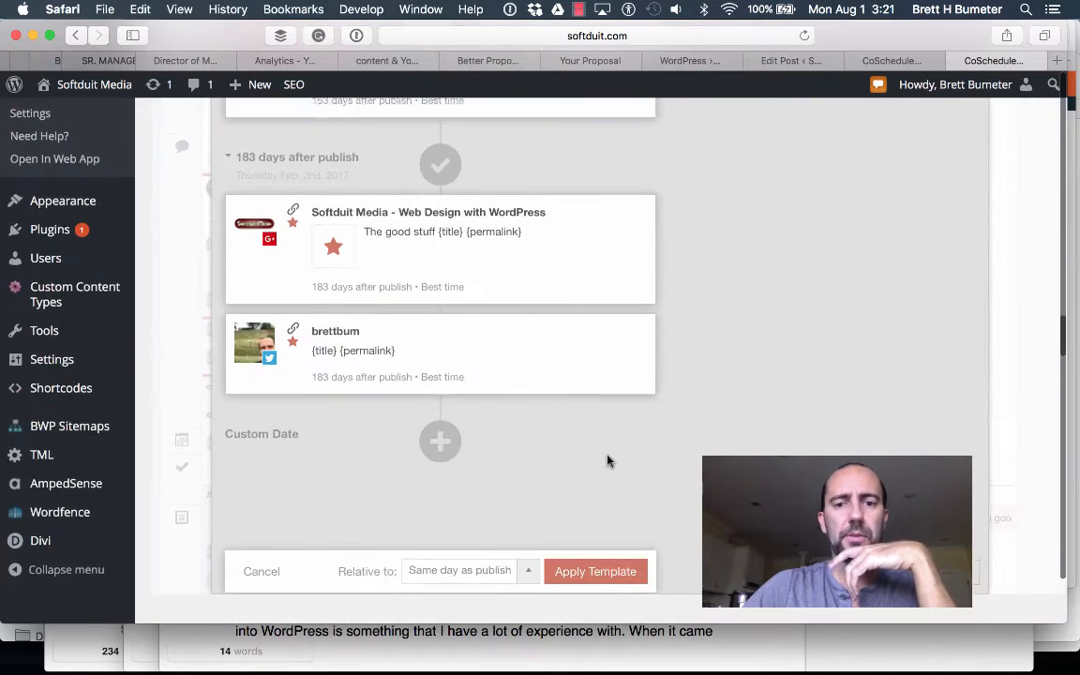
click(598, 604)
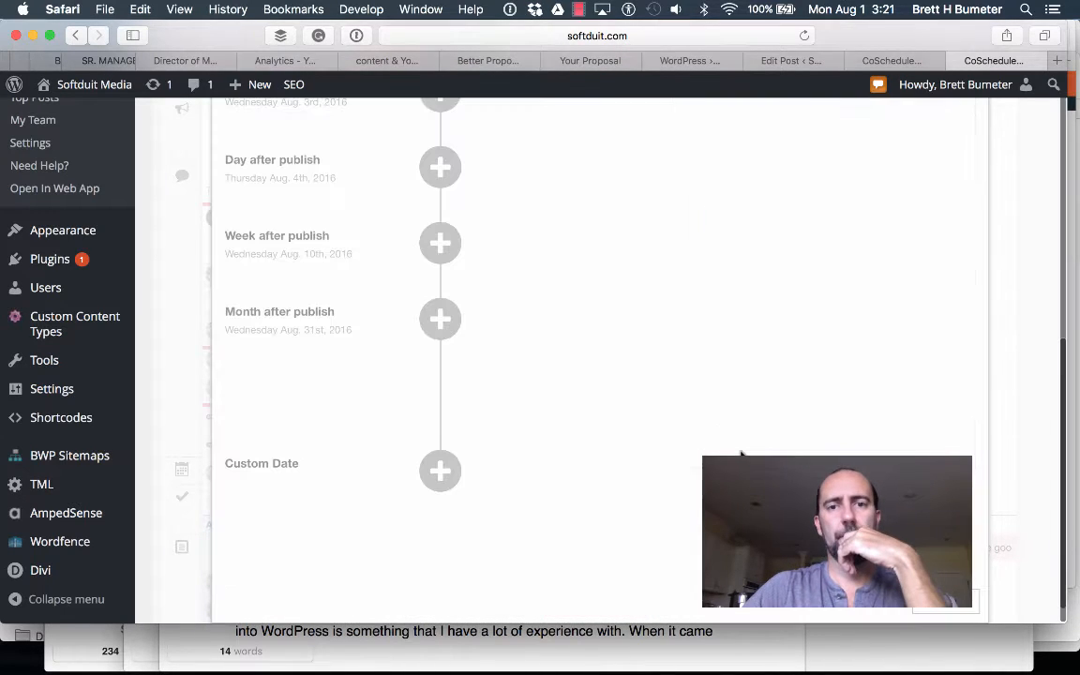
- Review the social messages added to the Mail Chimp newsletter post and save the post to the calendar
scroll(681, 327, up, 2)
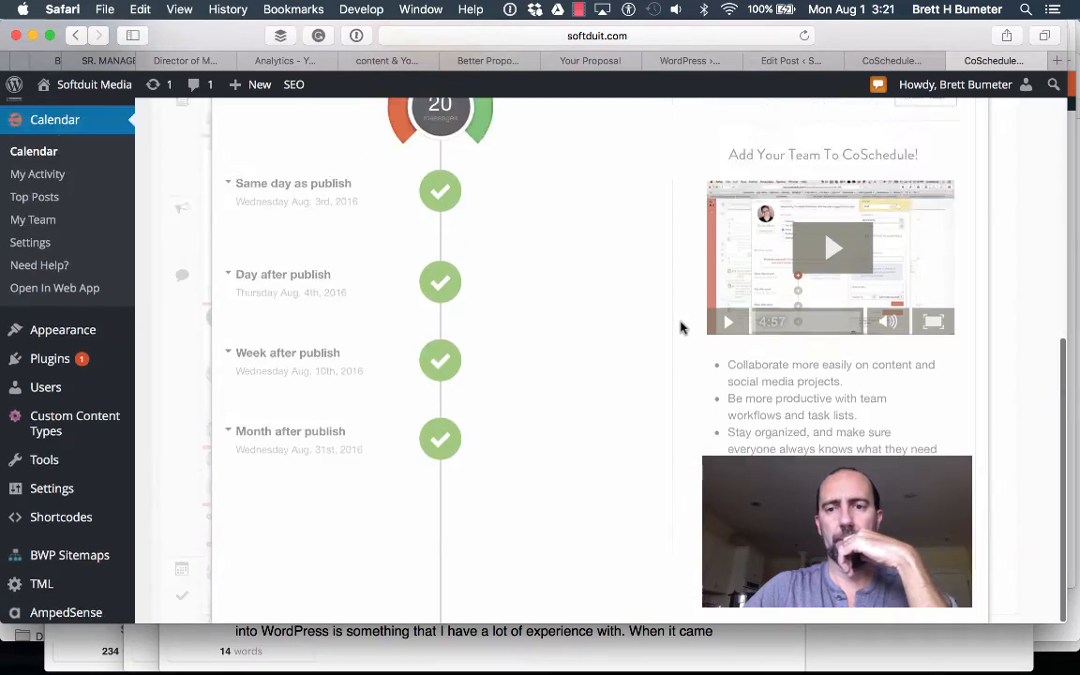
scroll(681, 327, up, 5)
scroll(681, 326, down, 6)
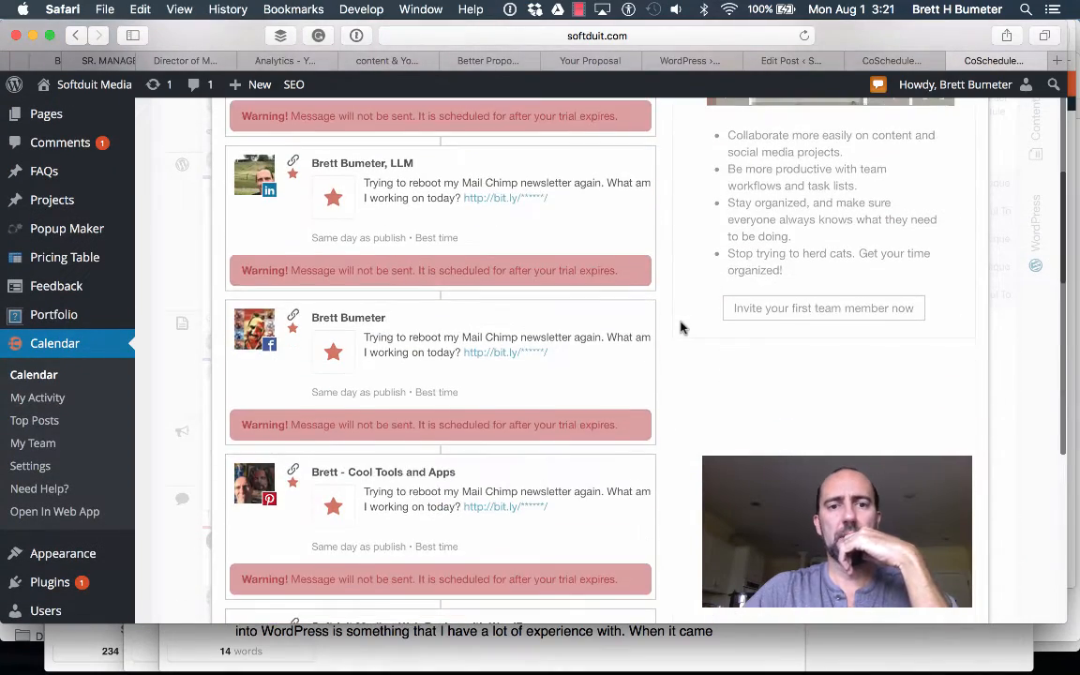
scroll(680, 326, up, 7)
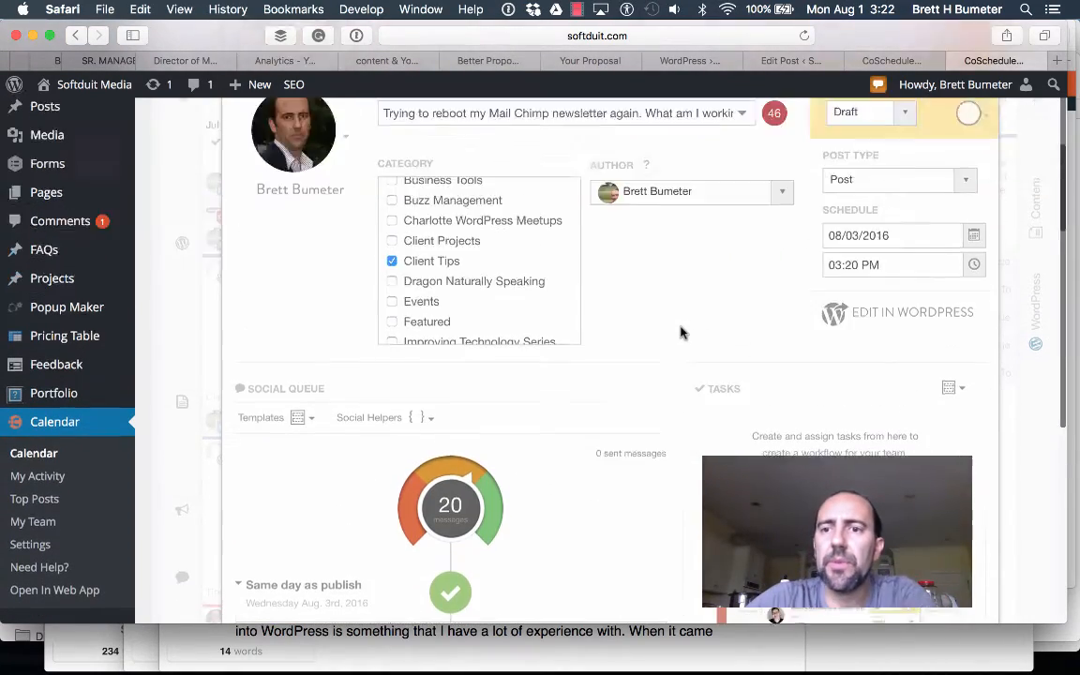
scroll(681, 333, up, 2)
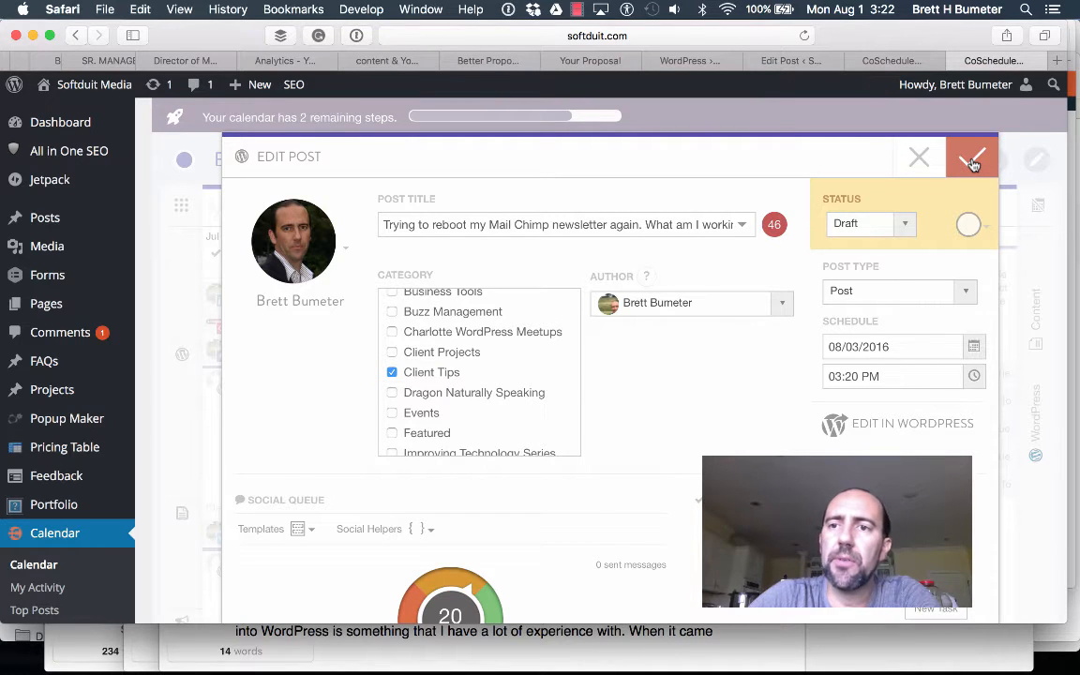
click(973, 165)
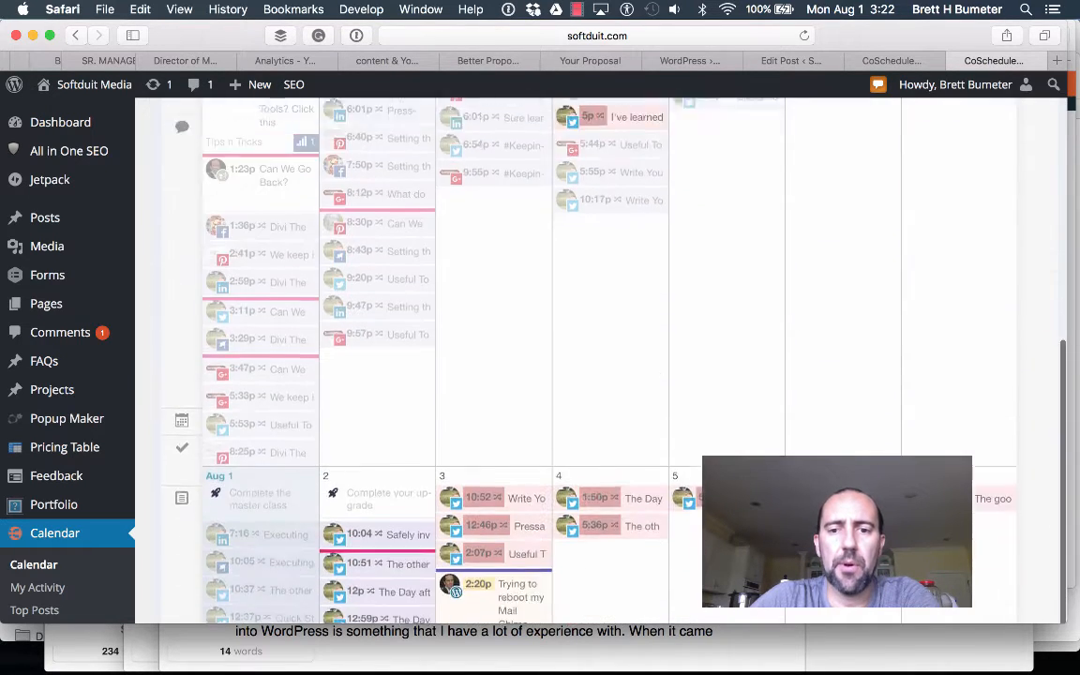
- Start a blog post on August 4, copying its title from the Pages heading "What am I working on today? Putting my money where my mouth is with CoSchedule."
scroll(532, 375, down, 5)
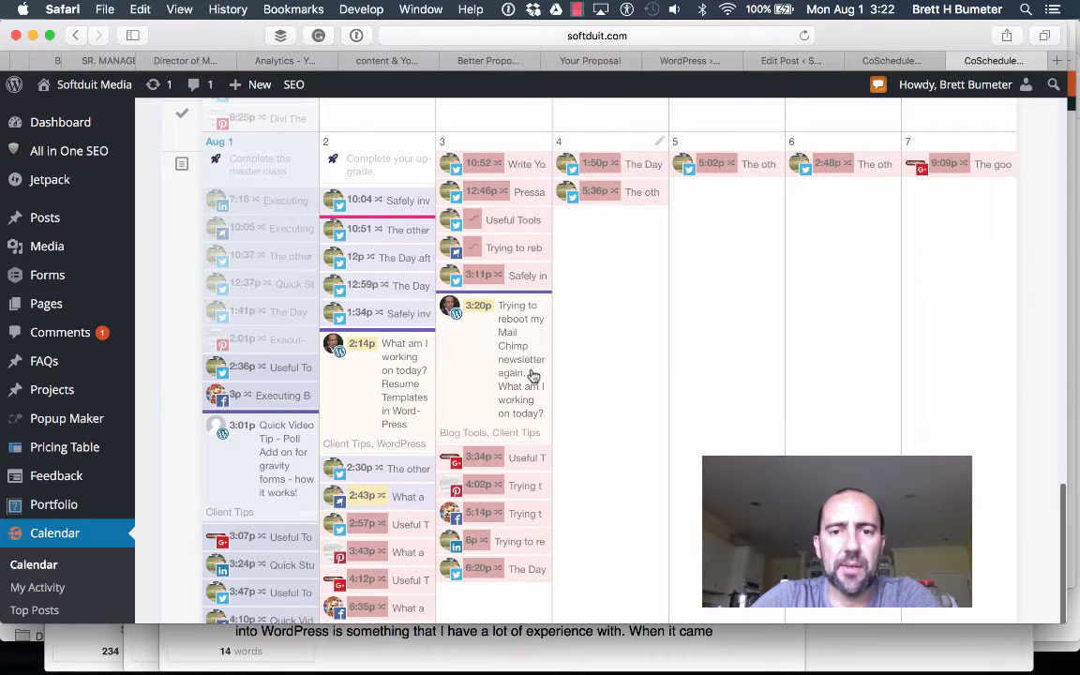
click(661, 145)
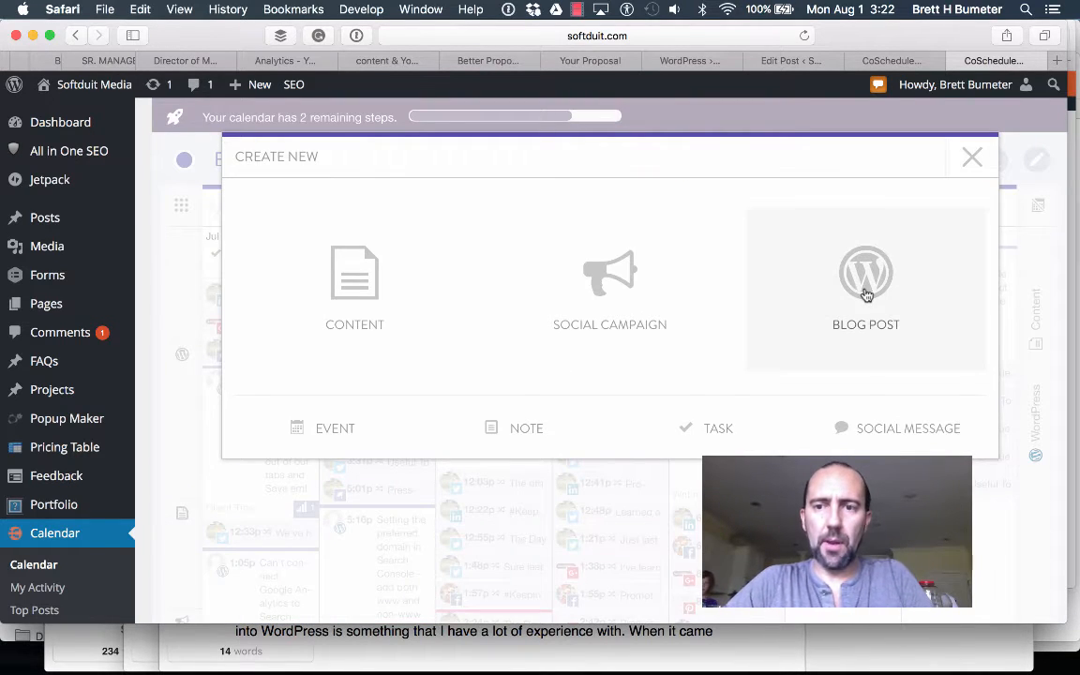
click(831, 294)
key(super+Tab)
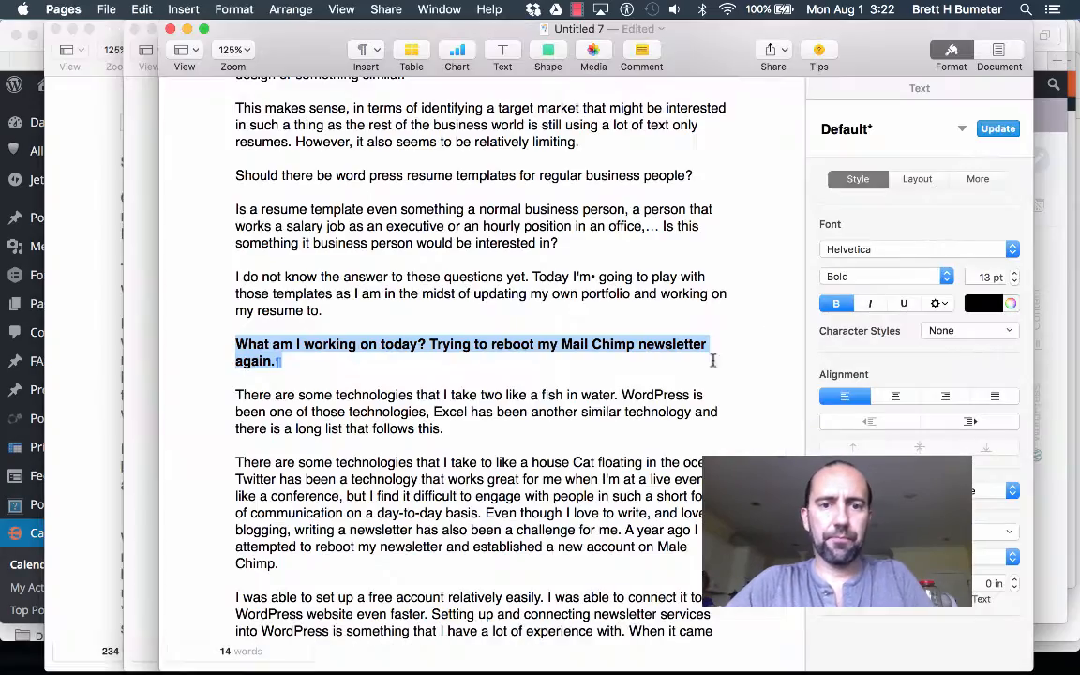
scroll(550, 448, down, 10)
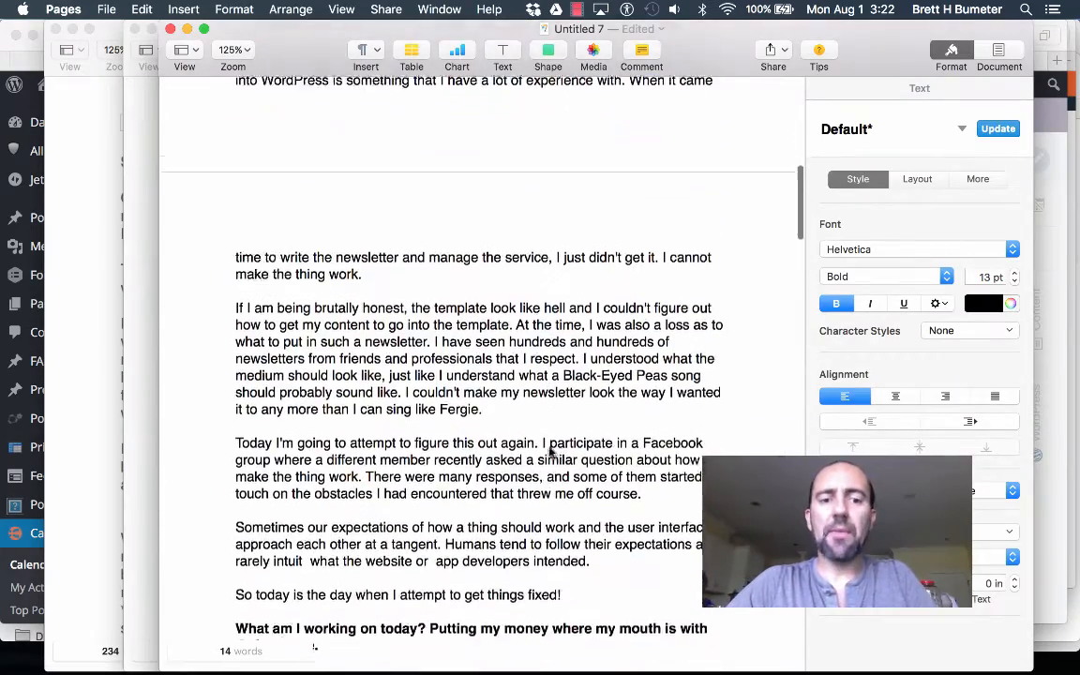
triple_click(441, 476)
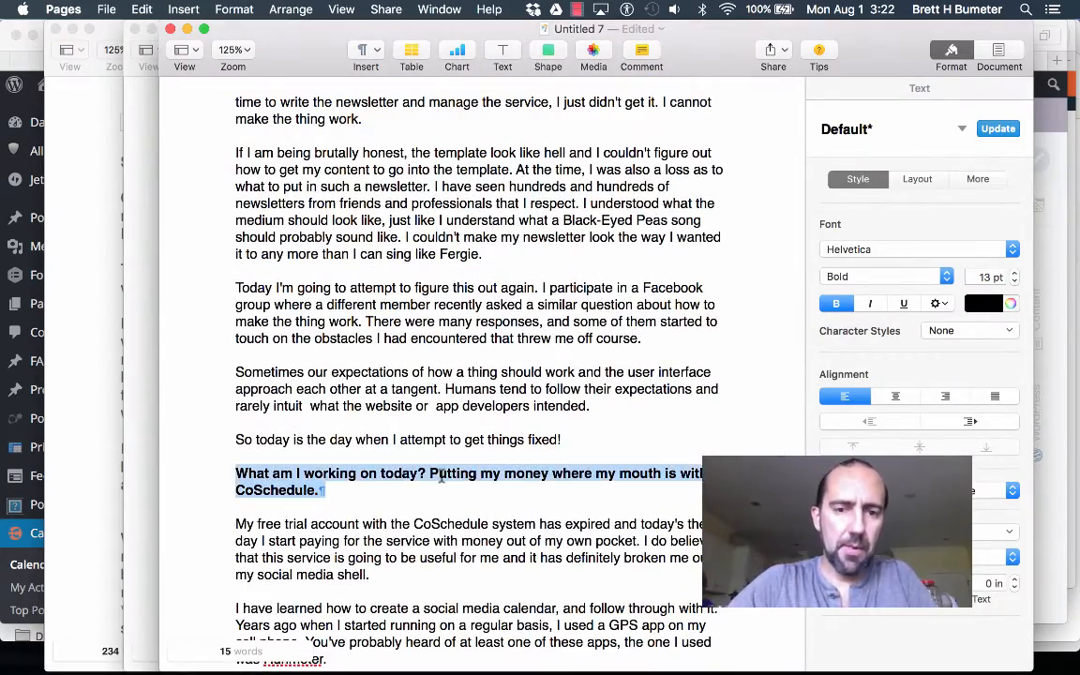
key(super+Tab)
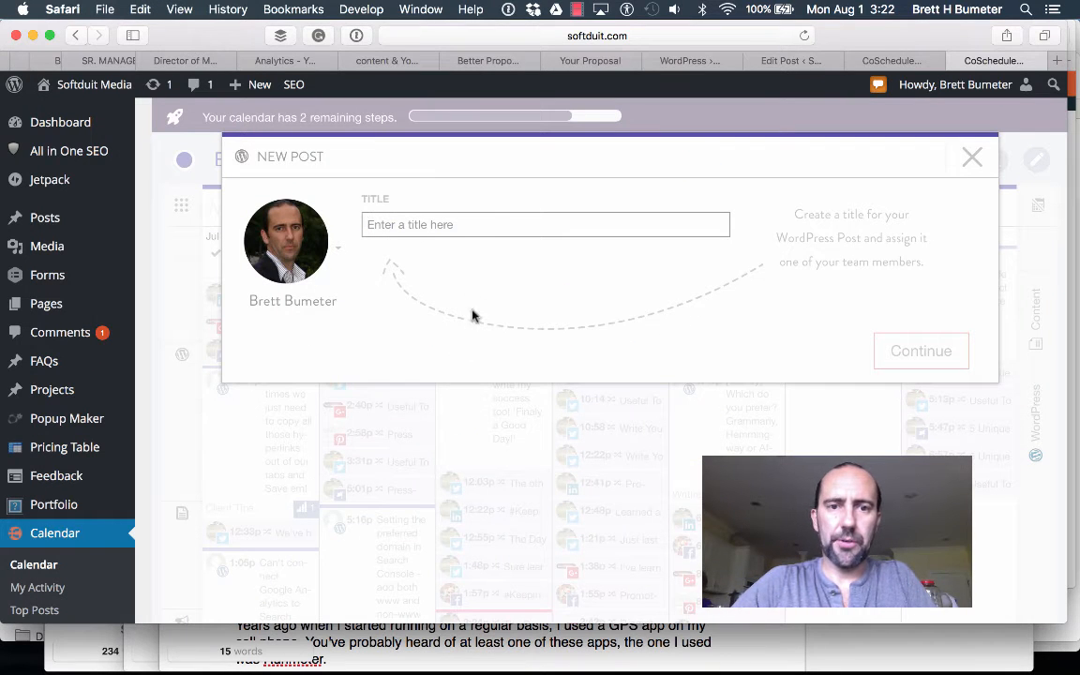
key(super+v)
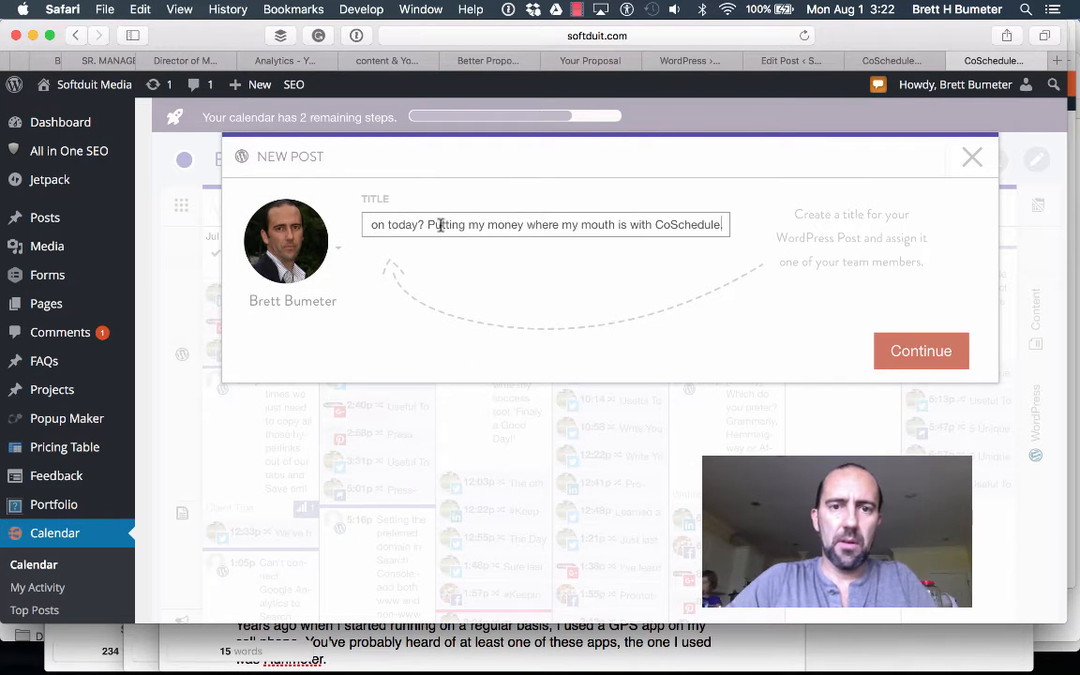
- Put "What am I working on today?" after "Putting my money where my mouth is with CoSchedule." in the title and continue to the post details
drag(428, 224, 366, 225)
key(super+c)
key(BackSpace)
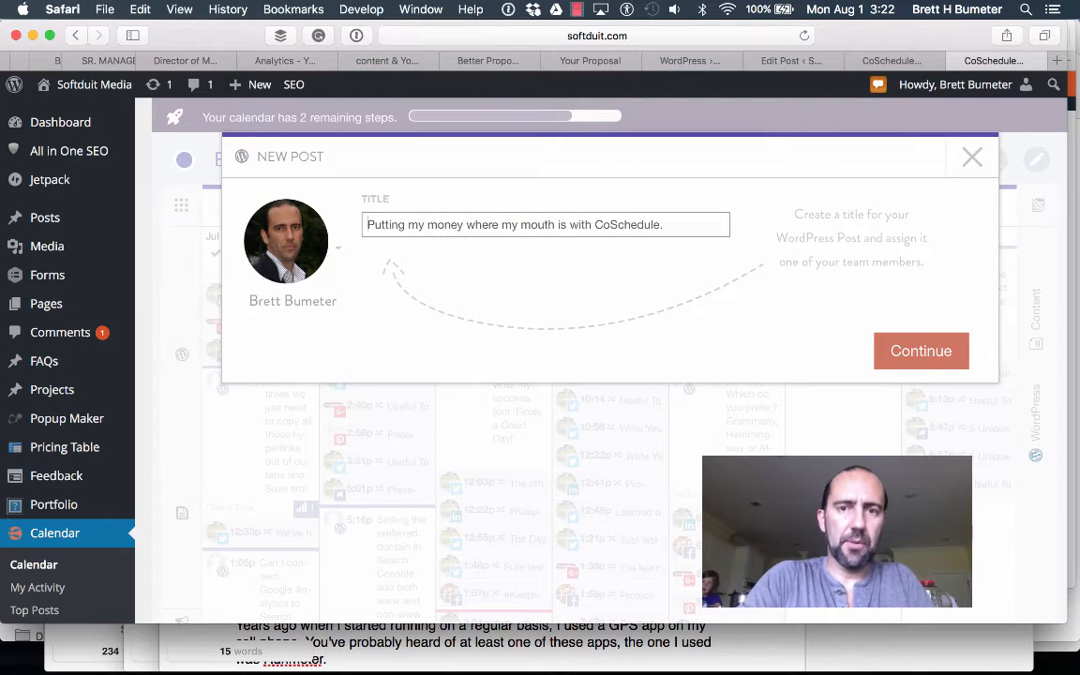
key(super+v)
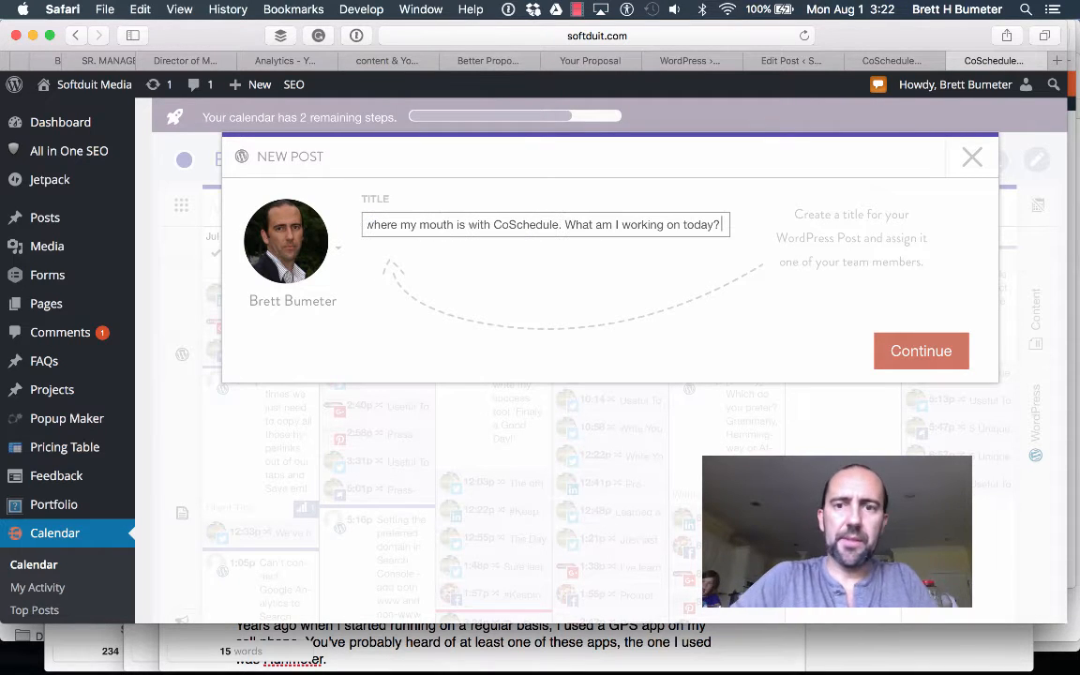
click(906, 352)
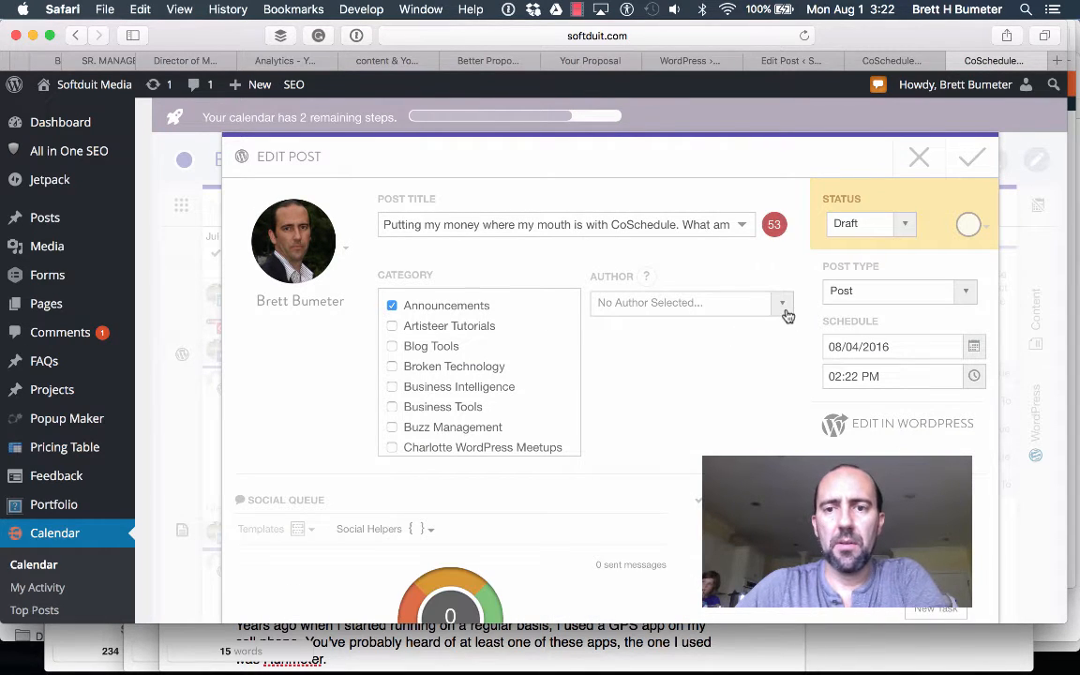
- Assign the last author in the list to the CoSchedule post and replace the Announcements category with Buzz Management and Client Tips
click(787, 316)
click(733, 415)
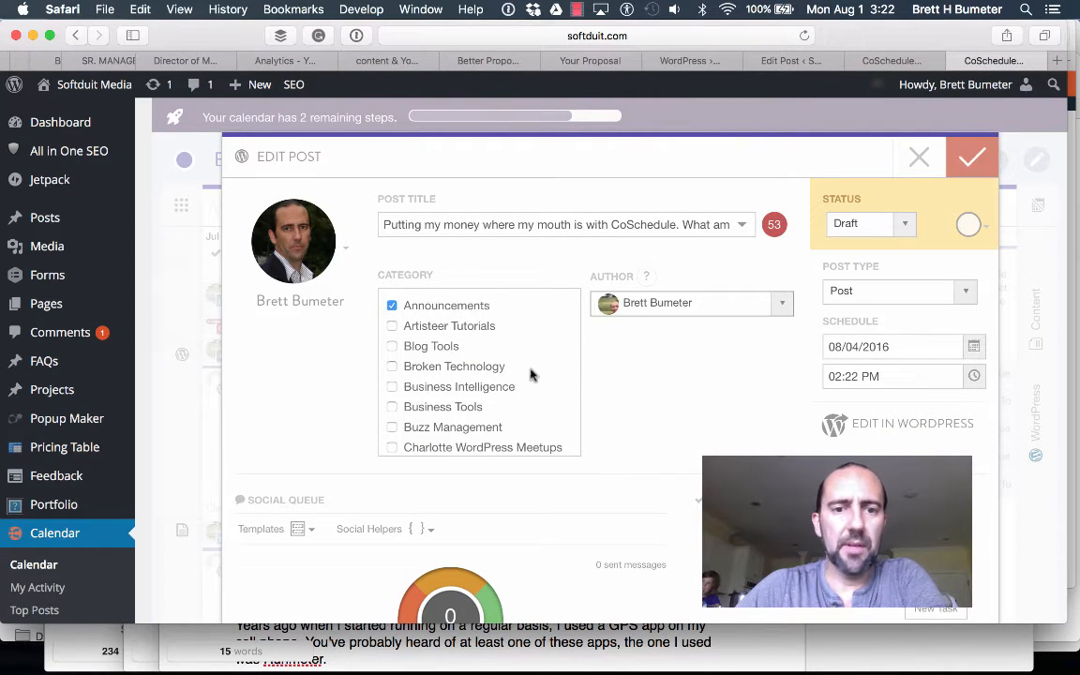
click(393, 309)
scroll(426, 379, down, 3)
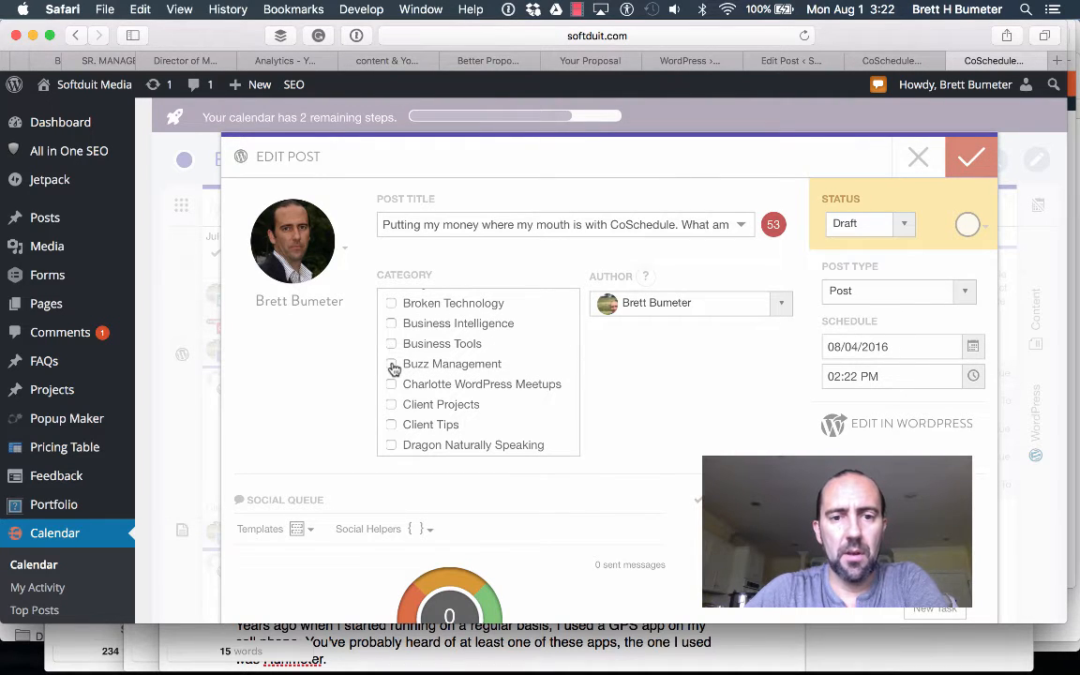
click(392, 365)
click(392, 425)
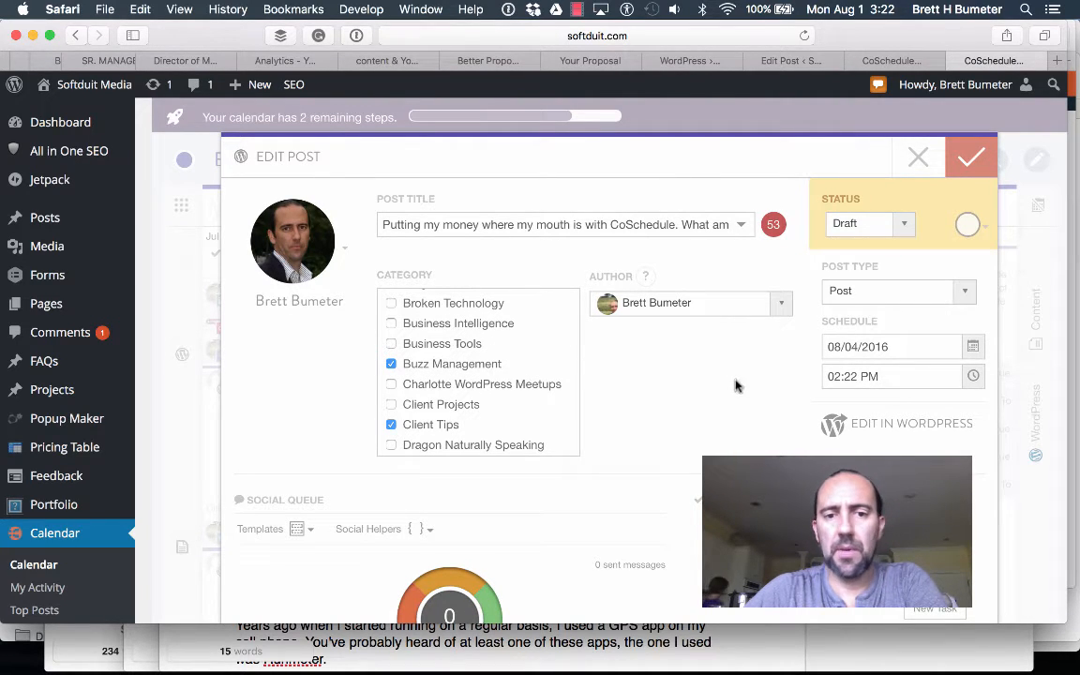
- Apply the "6 Month que for Blog Post" template to the August 4 post's social queue and set its time to 04:22 PM
scroll(563, 492, down, 1)
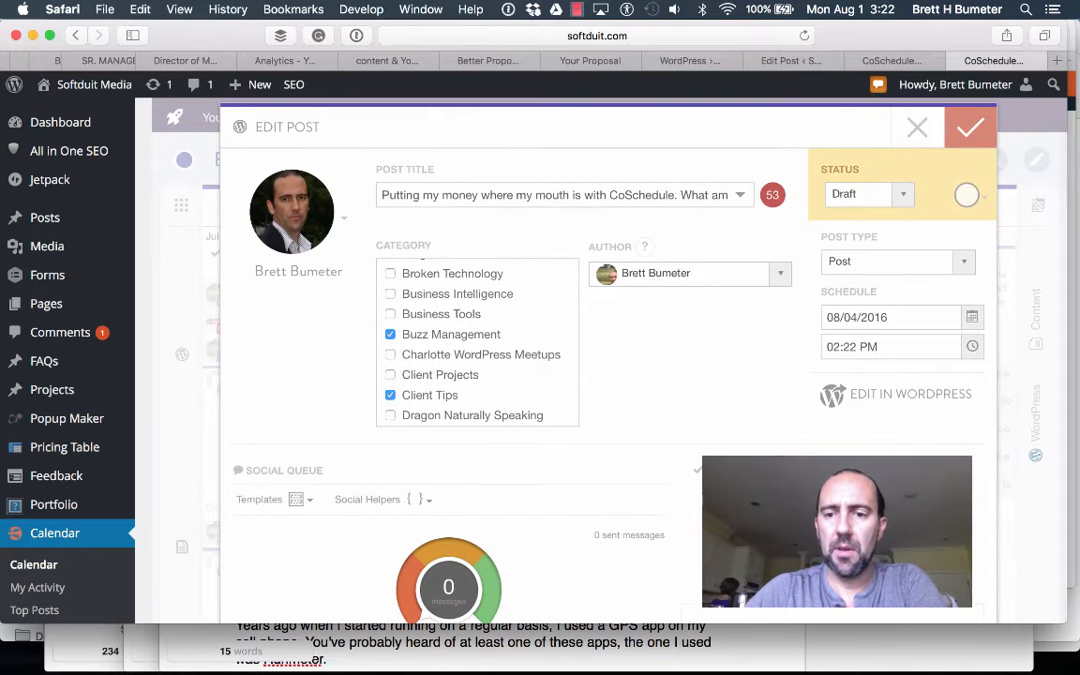
click(310, 507)
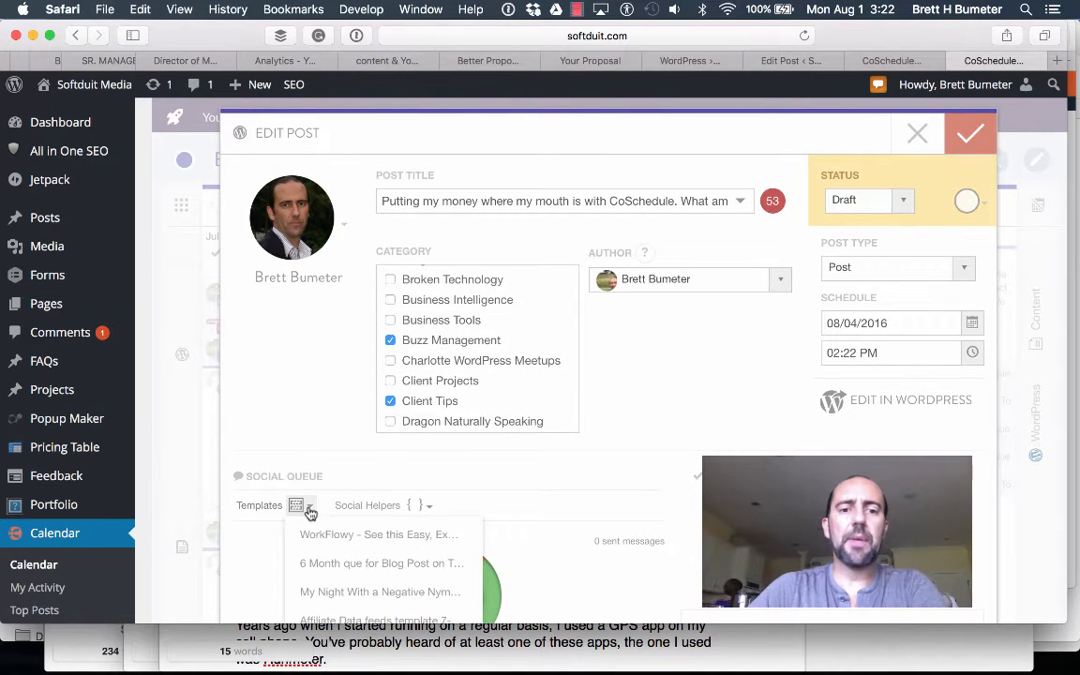
click(309, 563)
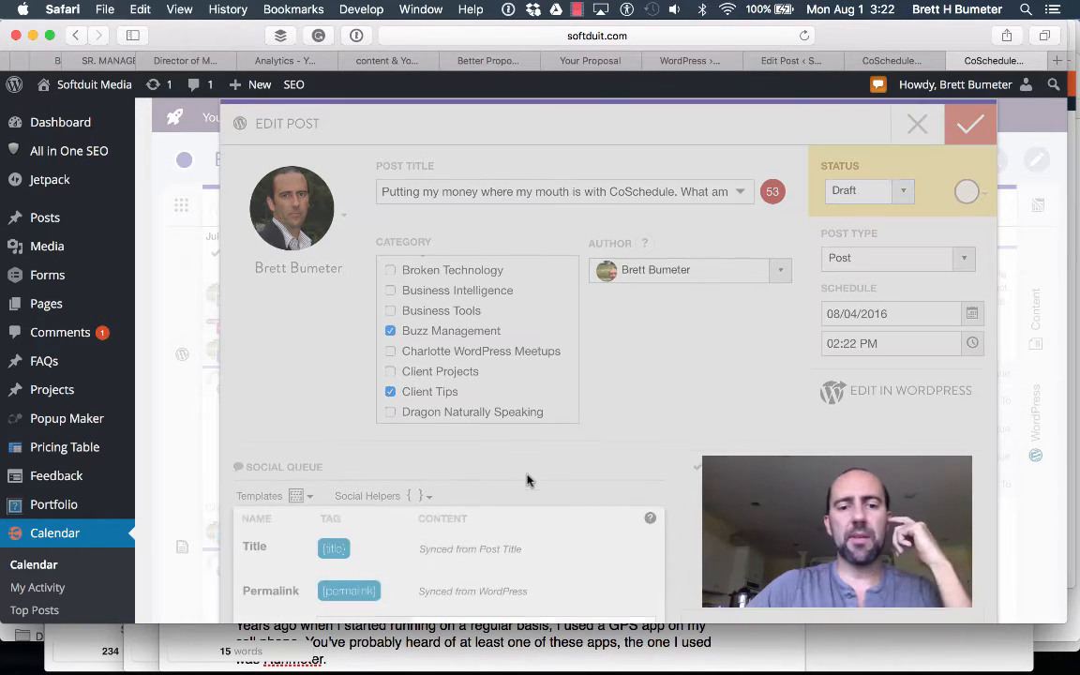
scroll(527, 480, down, 20)
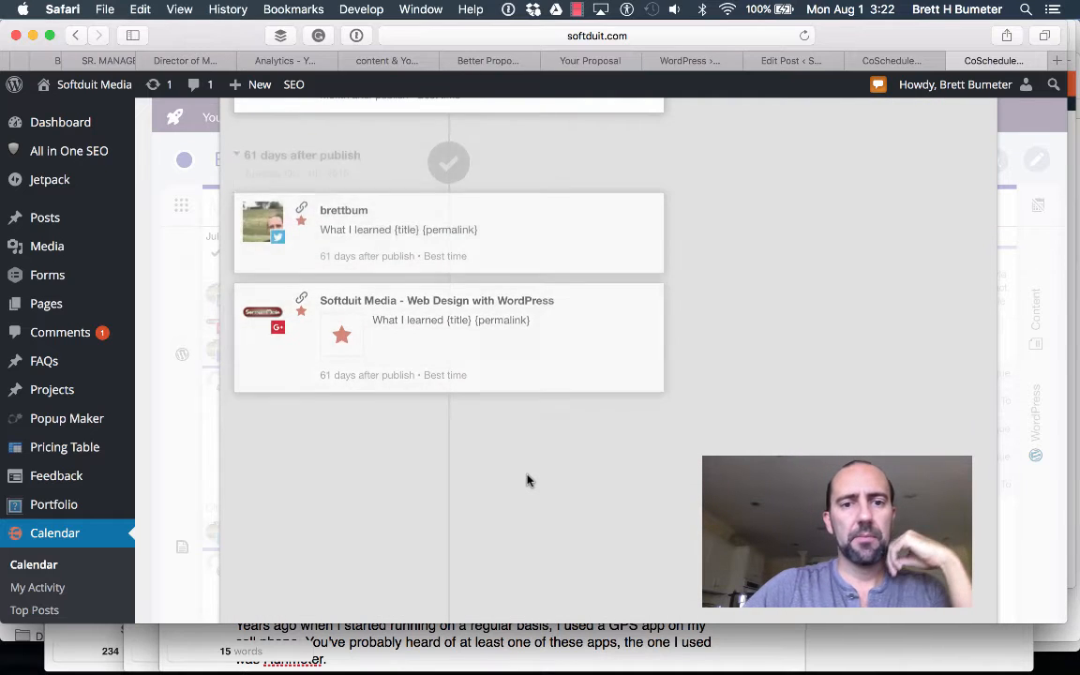
scroll(527, 480, down, 15)
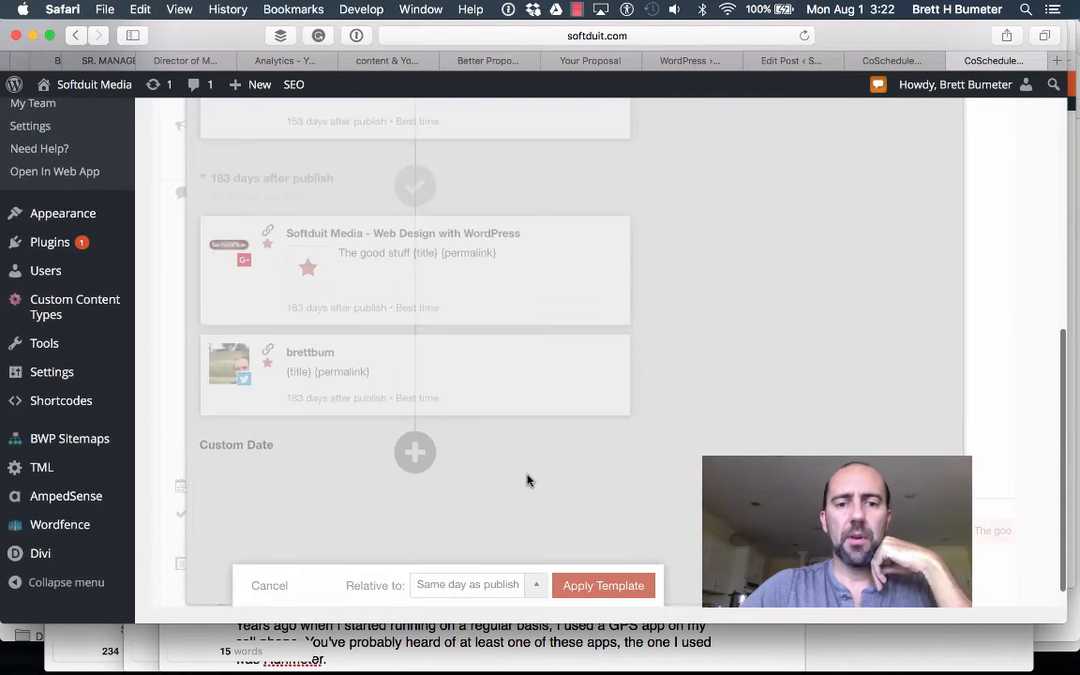
click(567, 604)
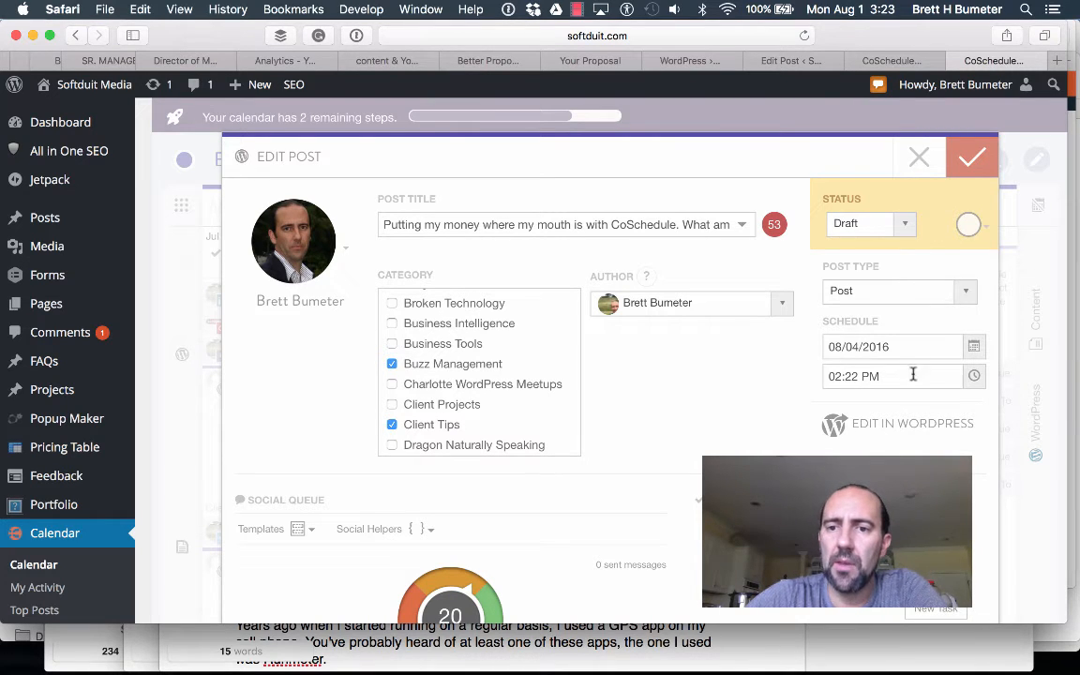
click(843, 376)
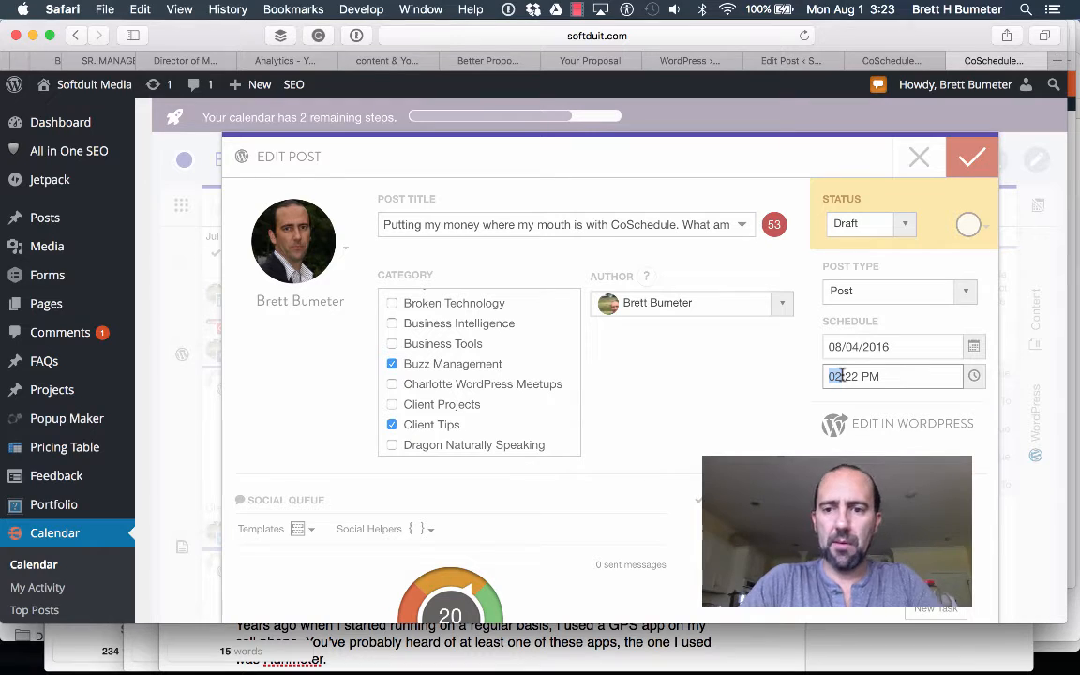
text(04)
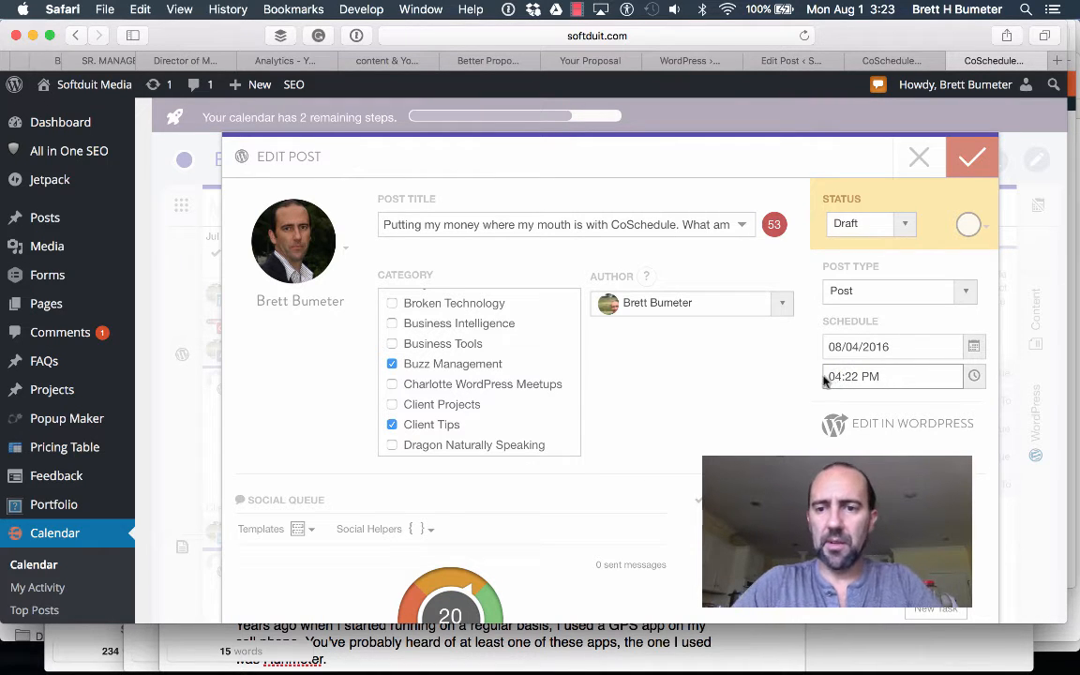
- Save the August 4 post and copy the Pages heading "What am I working on today? Optimizing my contact page or just making it look better"
click(975, 162)
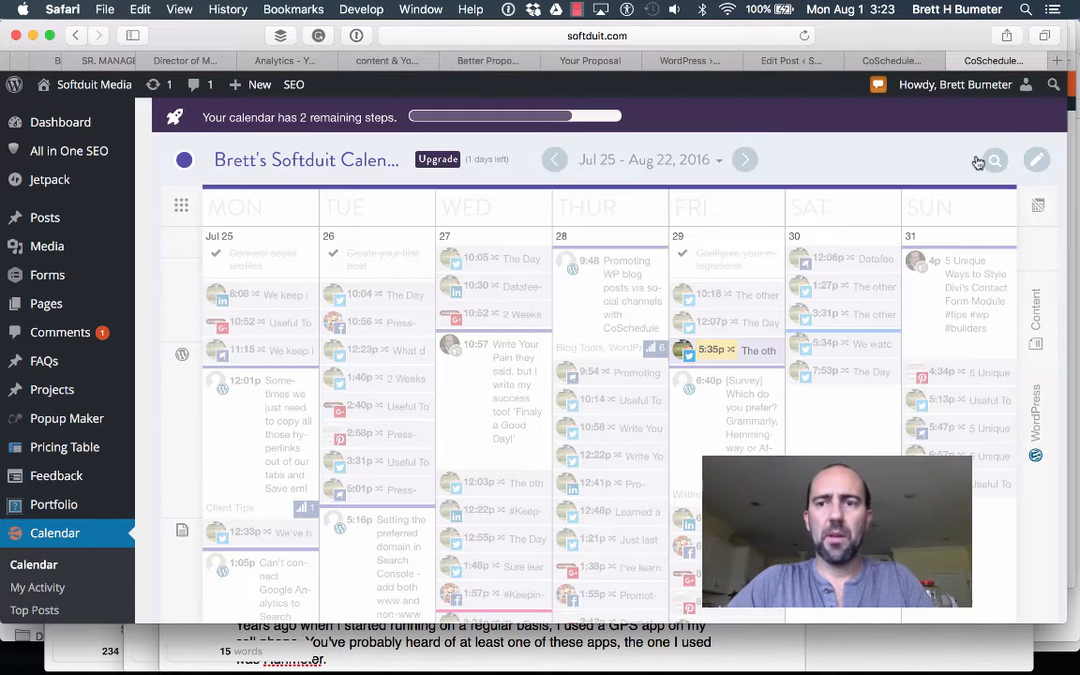
key(super+Tab)
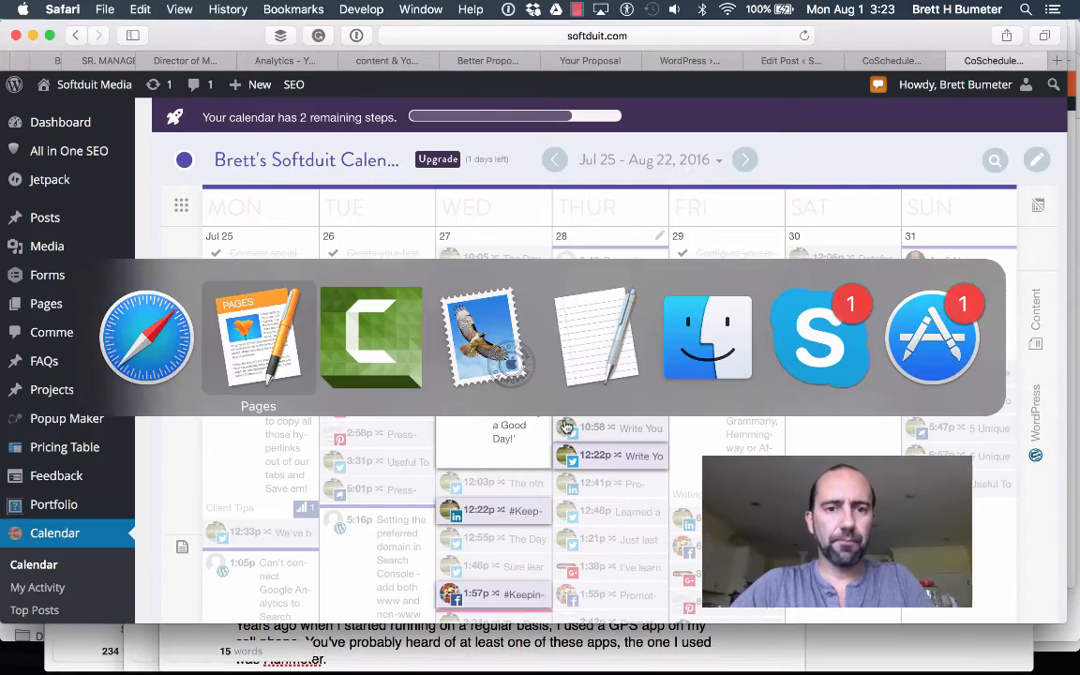
scroll(565, 423, down, 5)
scroll(565, 421, down, 15)
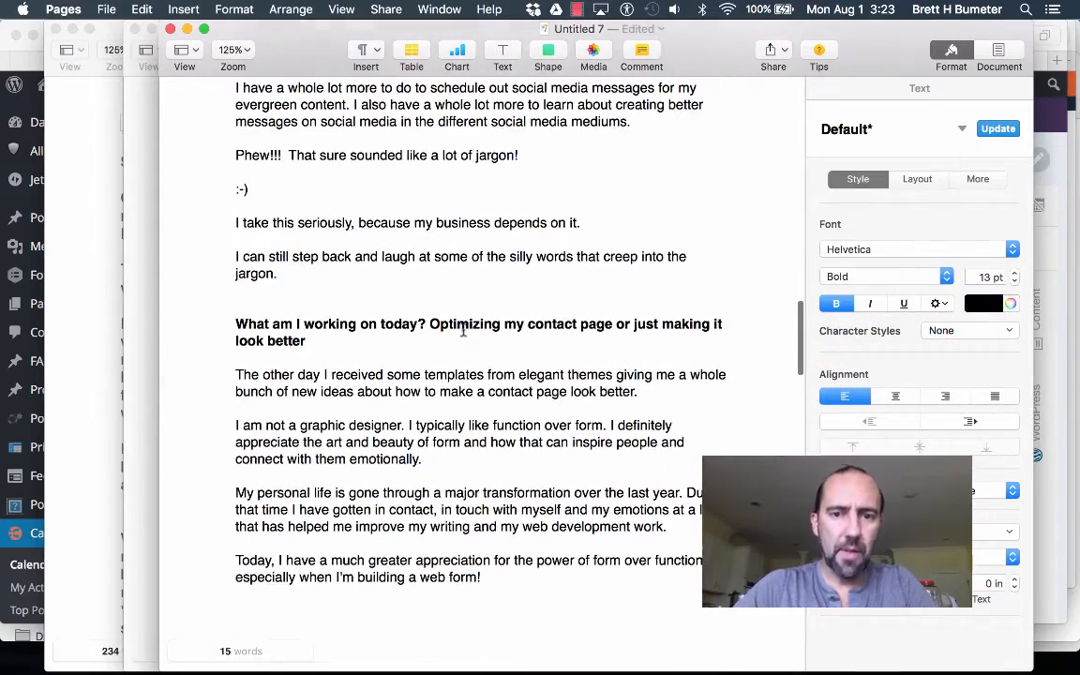
triple_click(464, 328)
key(super+c)
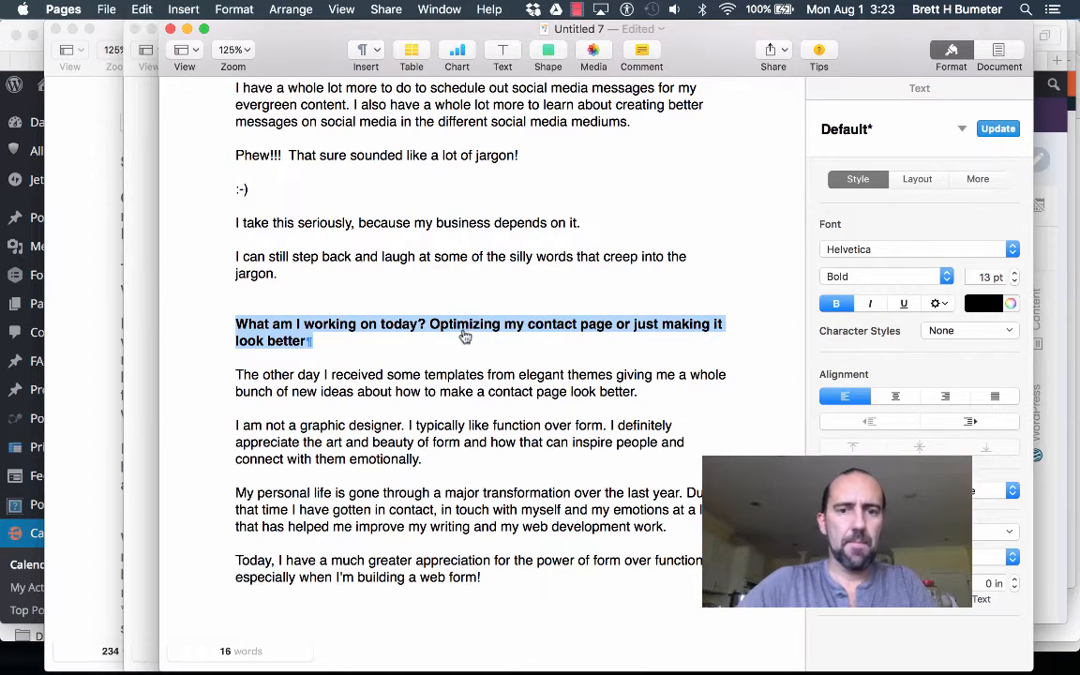
- Switch back to the CoSchedule calendar in Safari and start a new blog post on August 5
key(super+Tab)
scroll(687, 394, down, 4)
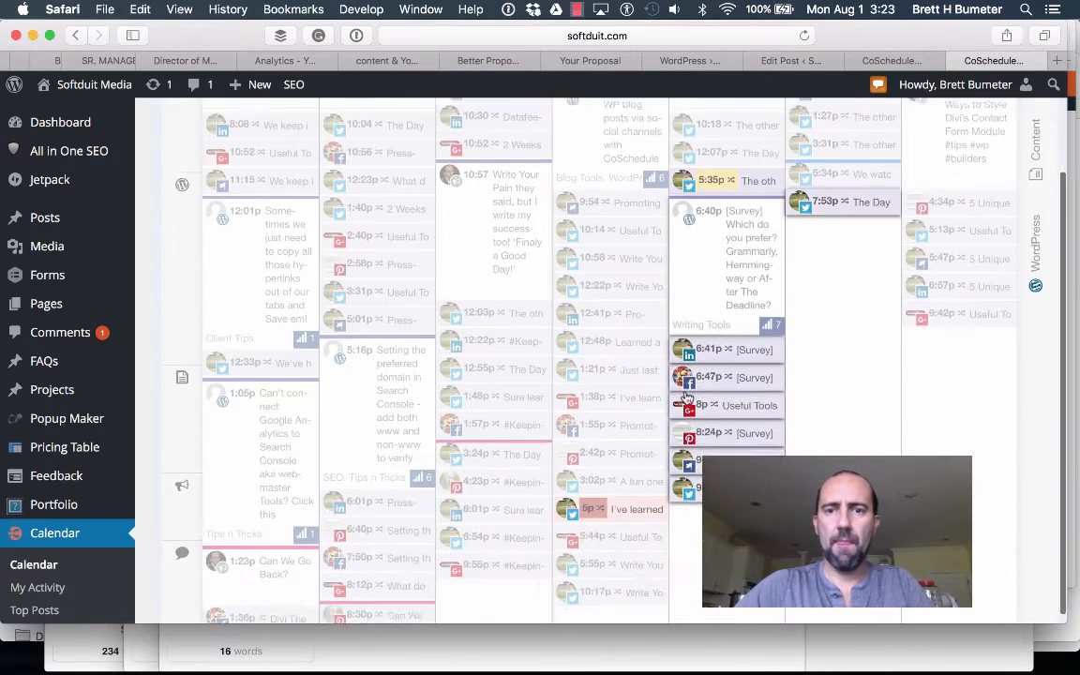
scroll(687, 398, down, 10)
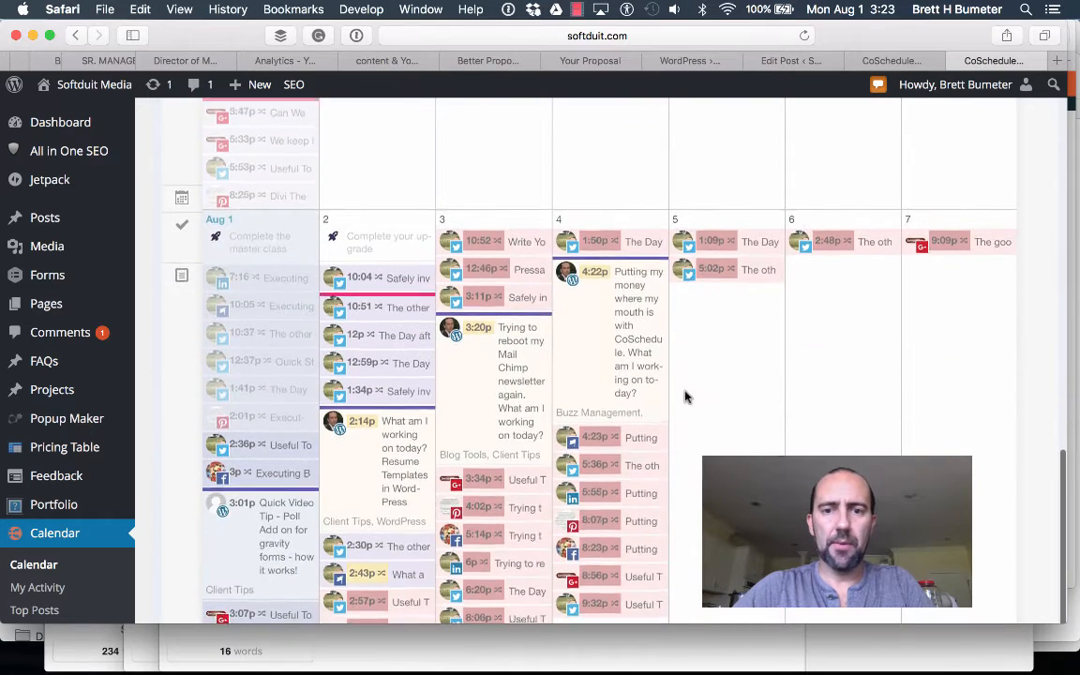
scroll(684, 397, down, 2)
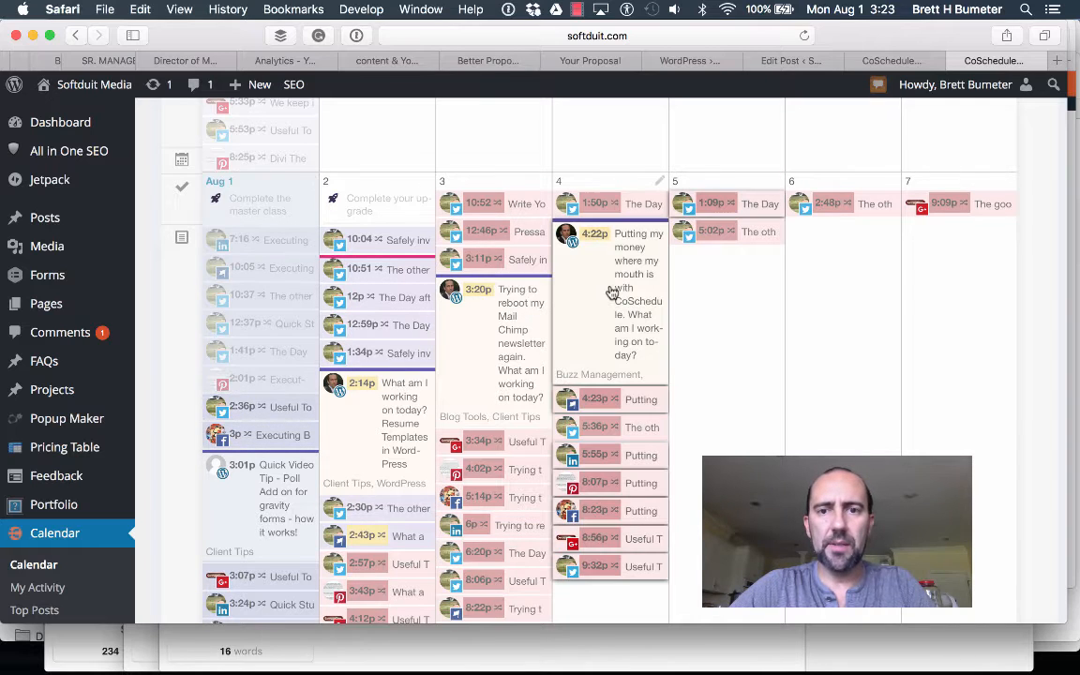
click(777, 184)
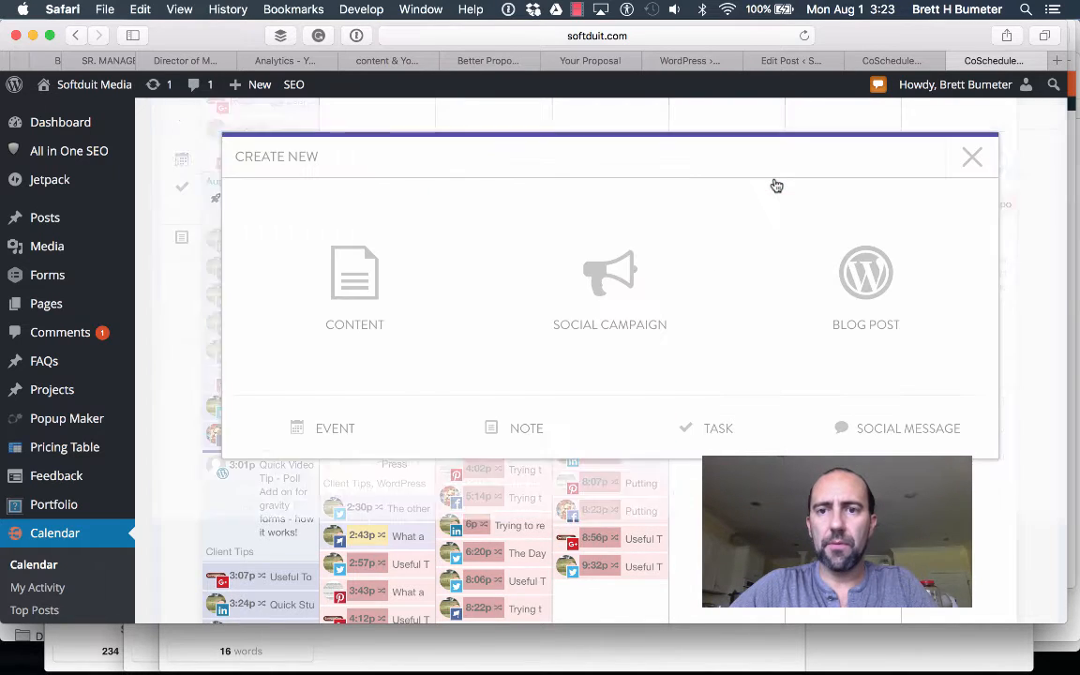
click(864, 306)
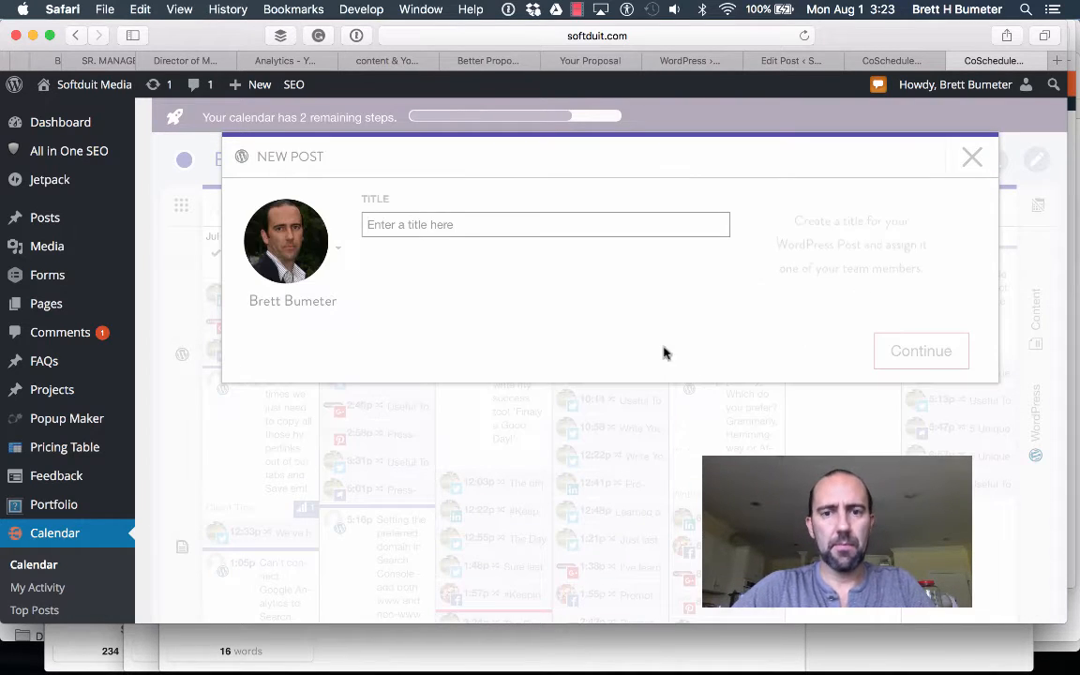
key(super+v)
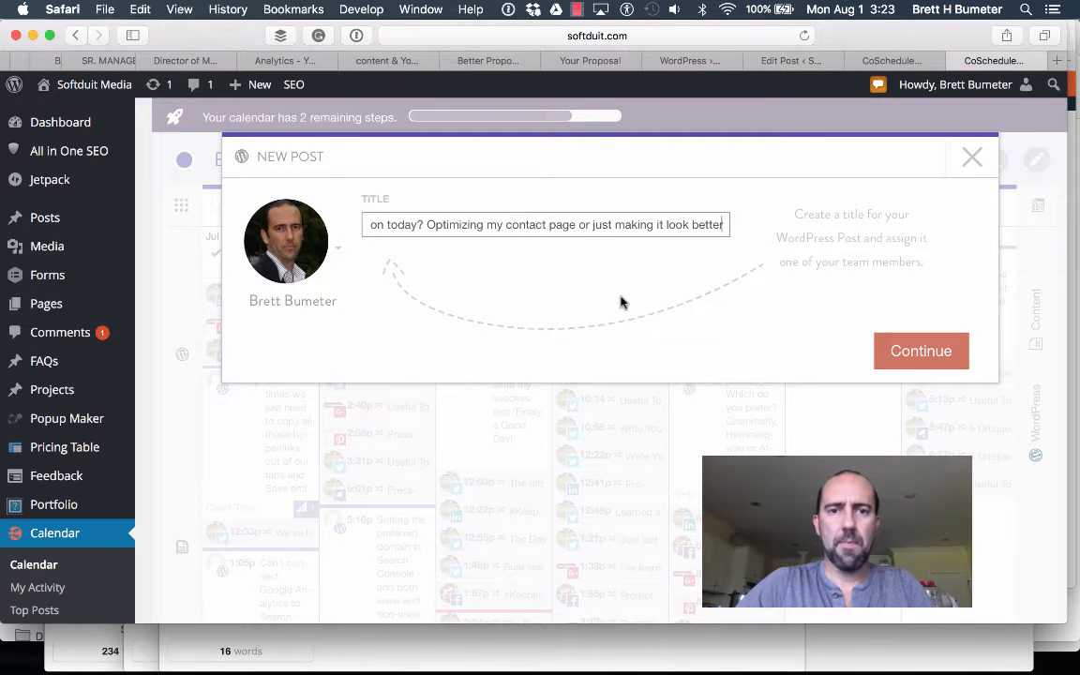
key(Up)
shift+click(522, 225)
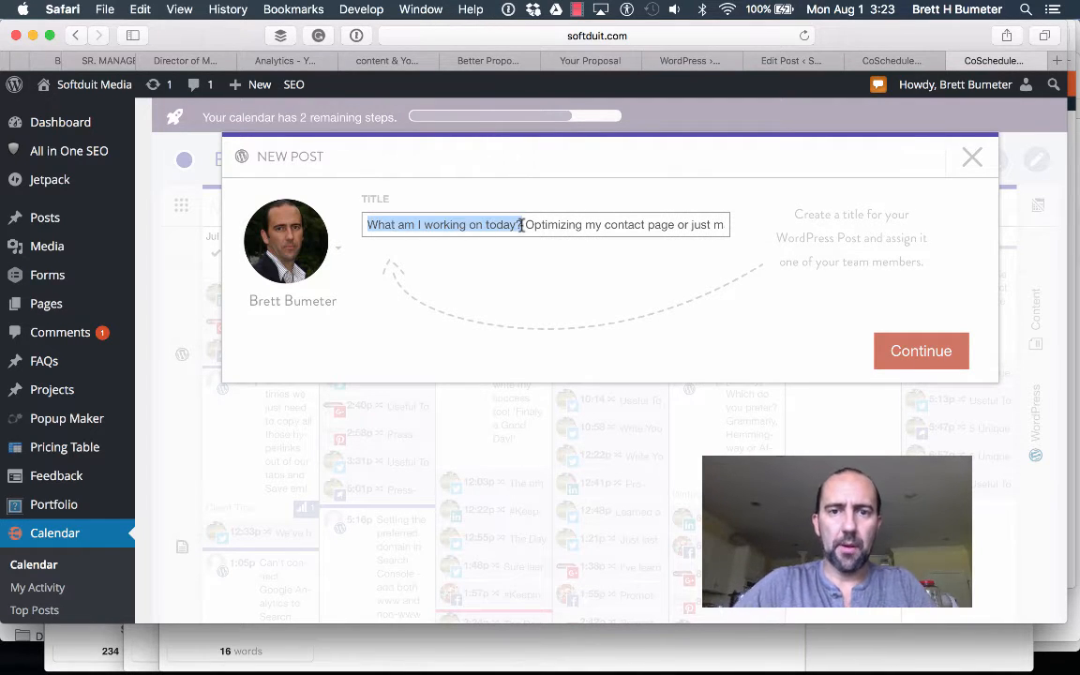
key(super+z)
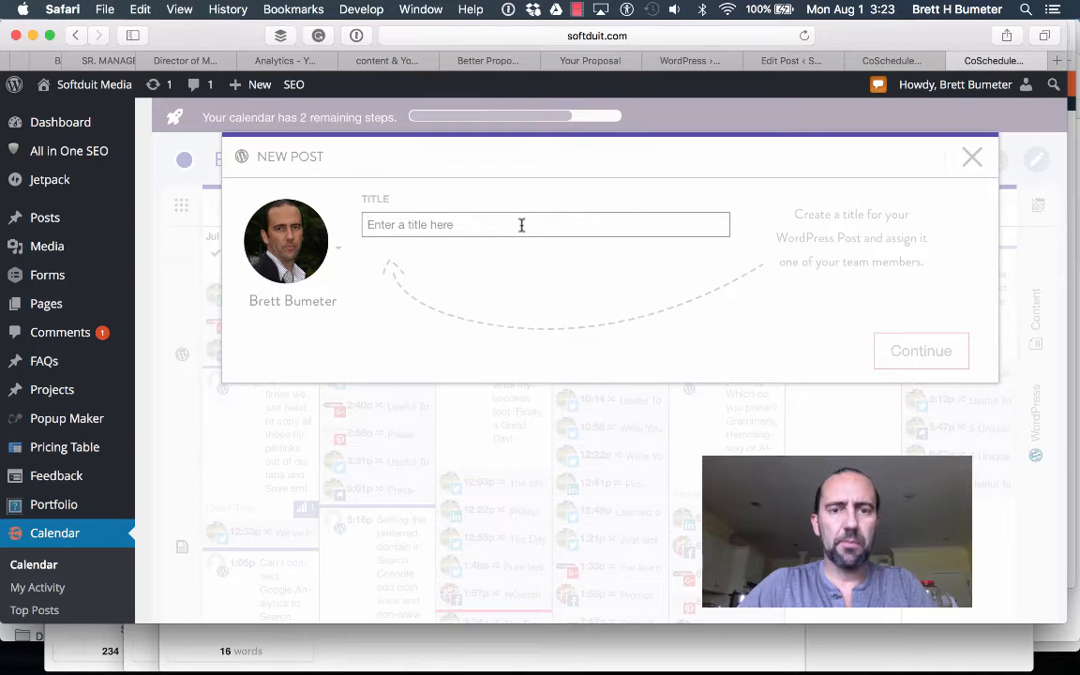
- Title the post "Optimizing my contact page or just making it look better - What am I working on today?" and continue to the post details
key(super+v)
key(super+Left)
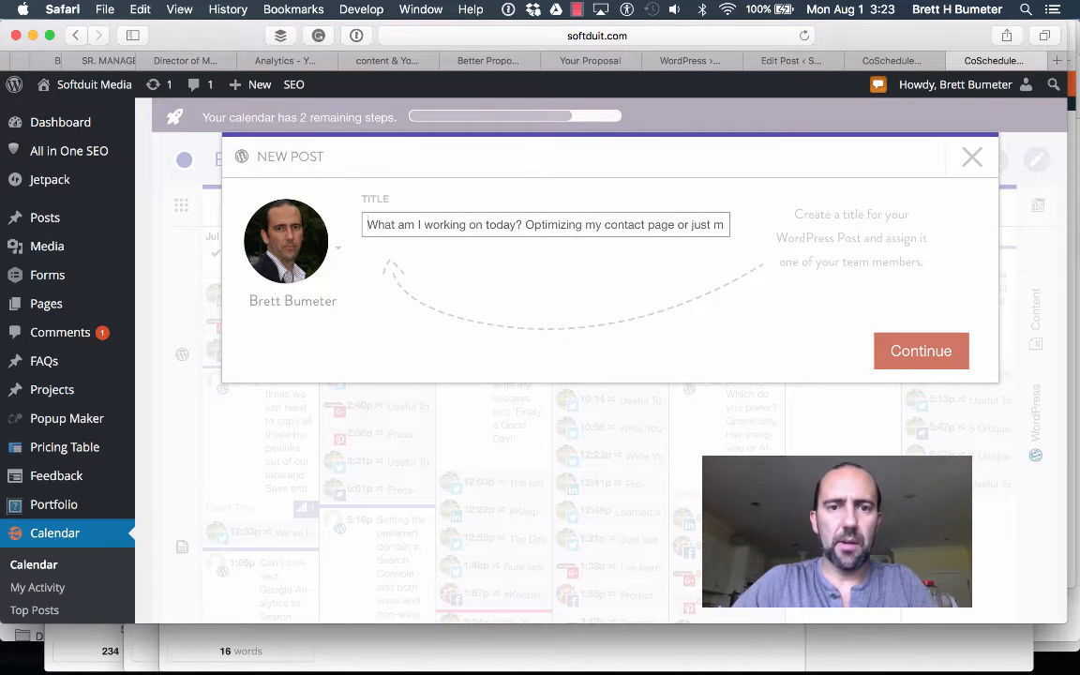
shift+click(528, 226)
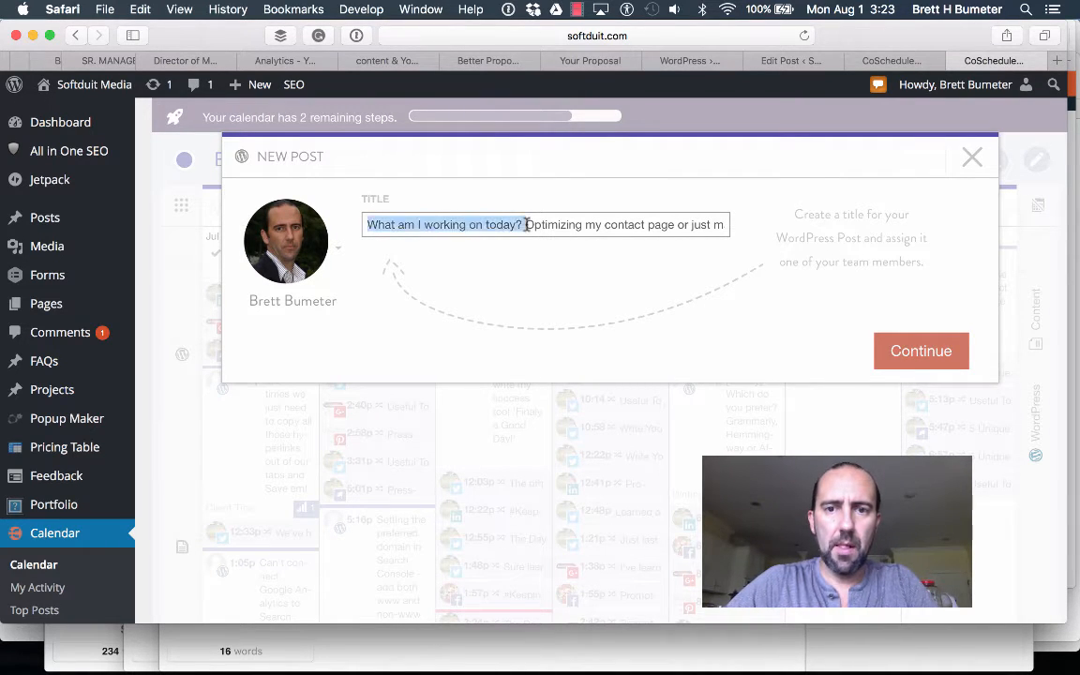
key(BackSpace)
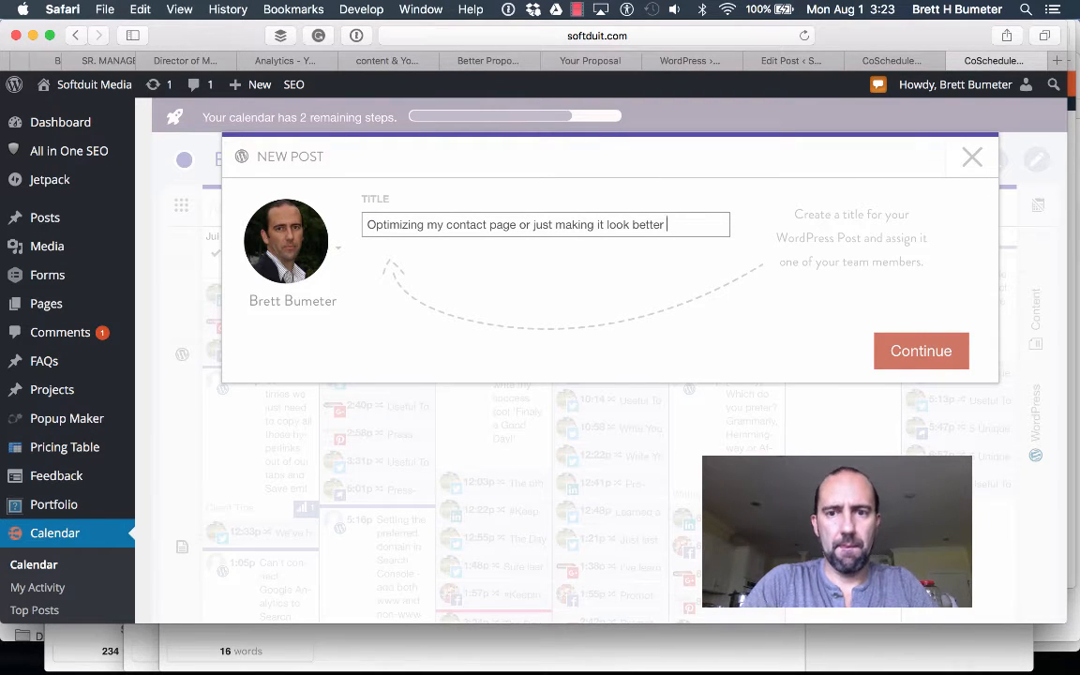
key(super+v)
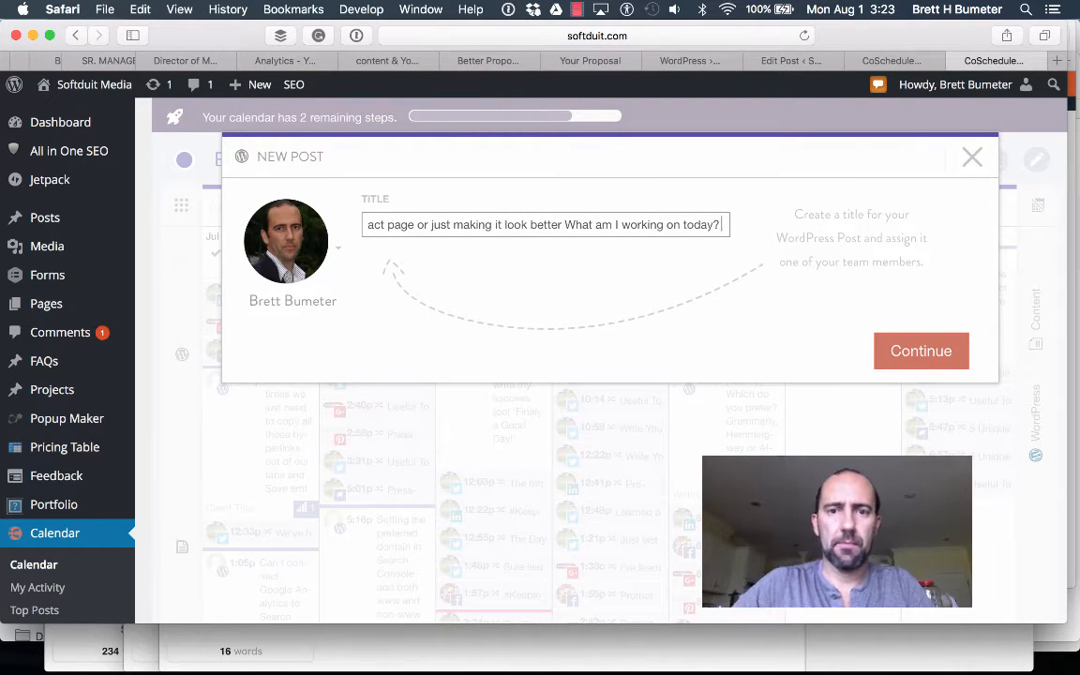
click(564, 224)
text(-)
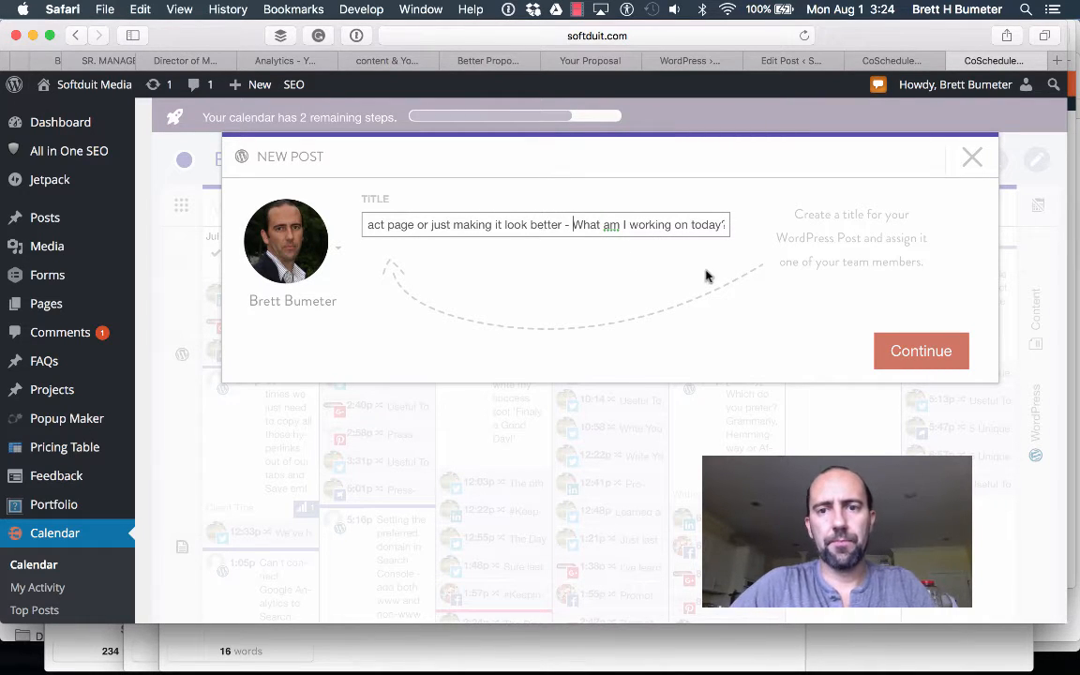
click(928, 350)
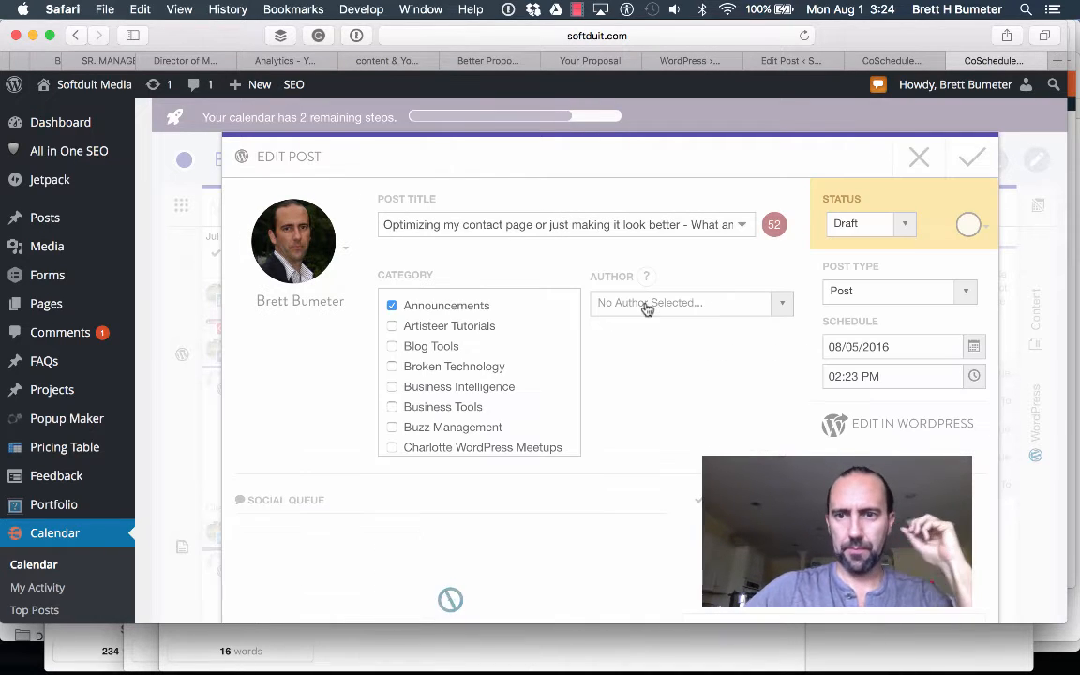
- Assign the last author in the list to the contact page post and add the WordPress Tips category
click(777, 305)
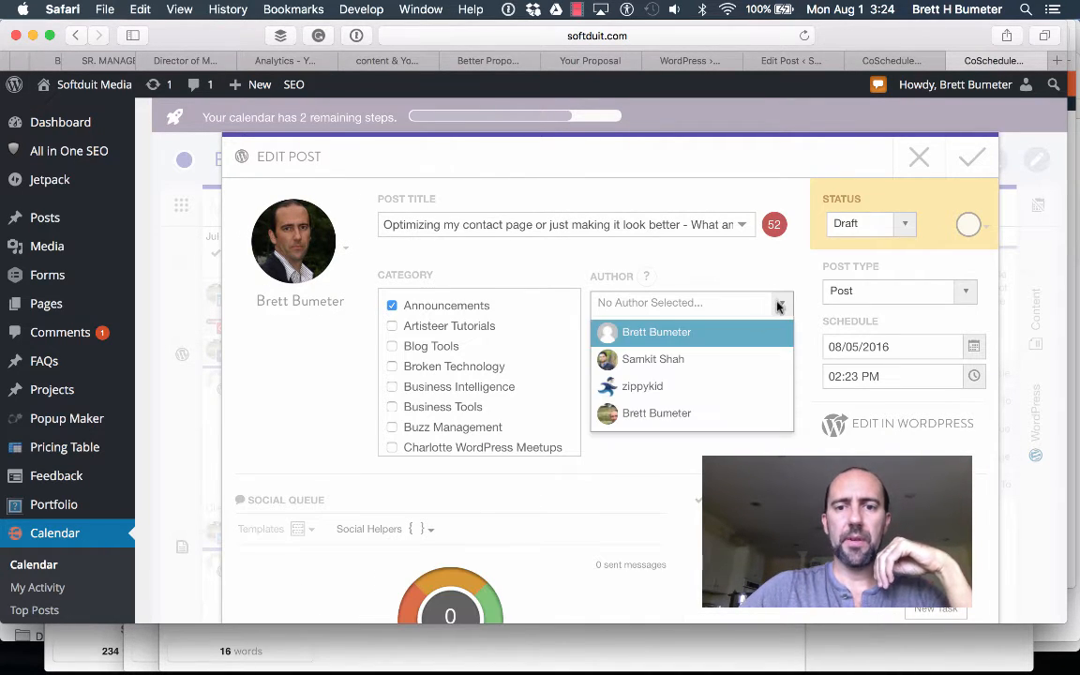
click(737, 417)
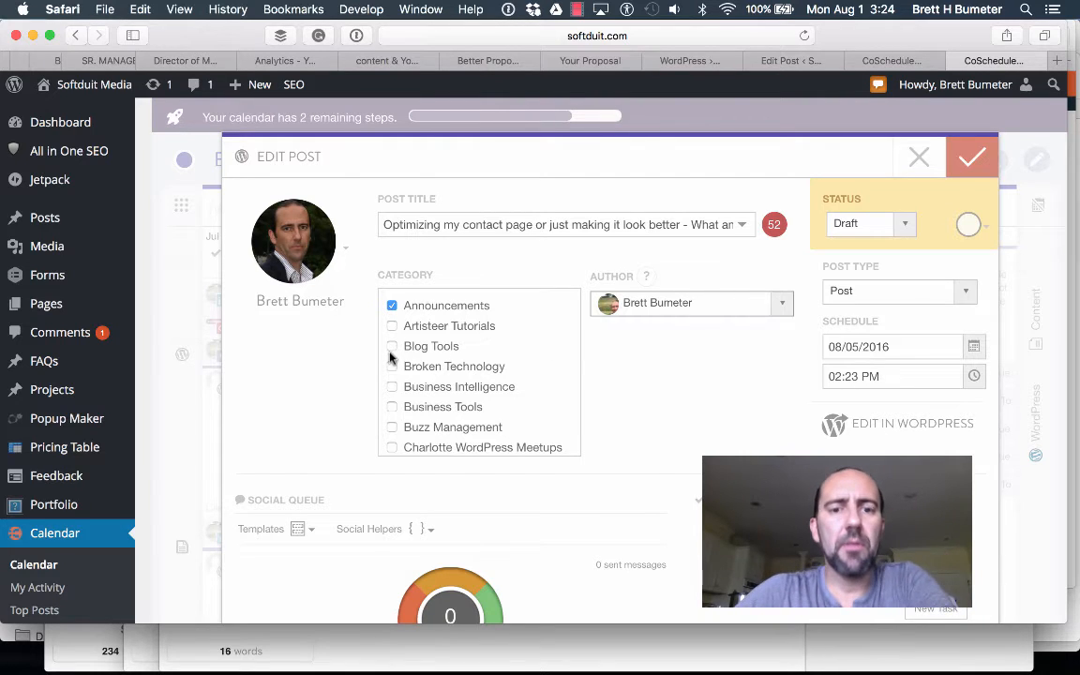
scroll(398, 366, down, 5)
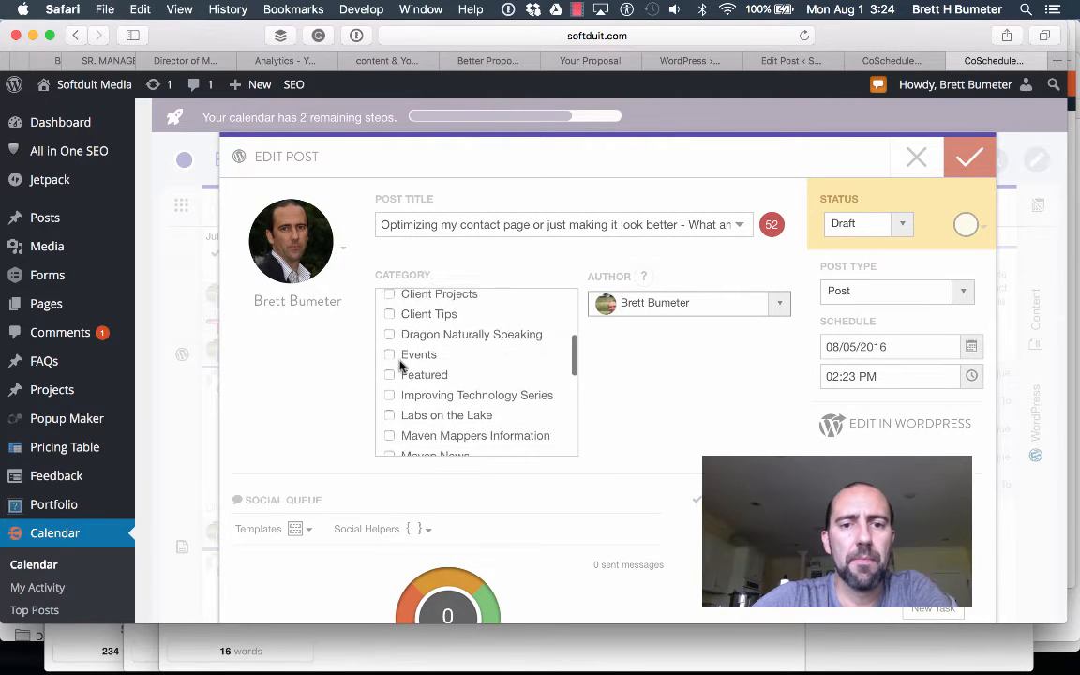
scroll(398, 366, down, 8)
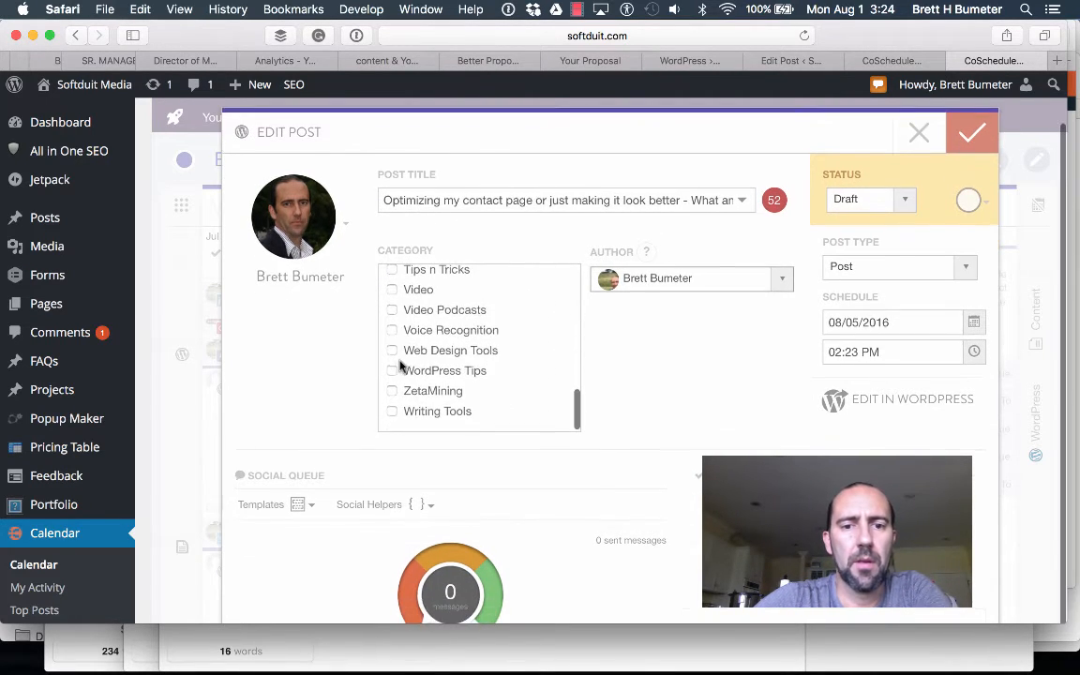
click(392, 373)
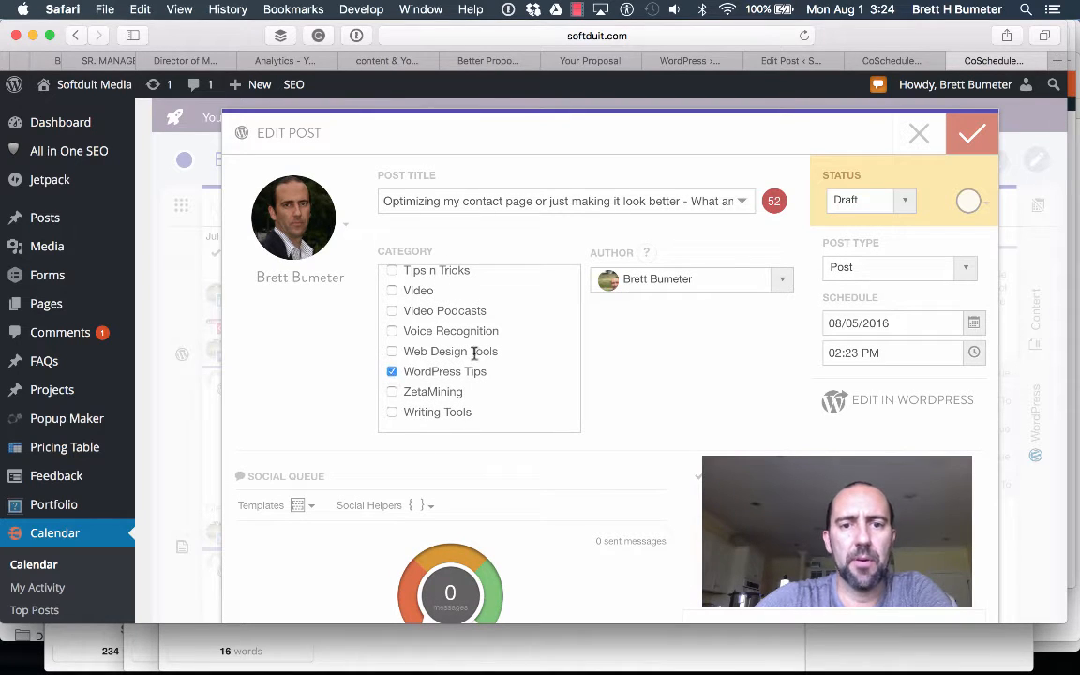
scroll(474, 352, up, 10)
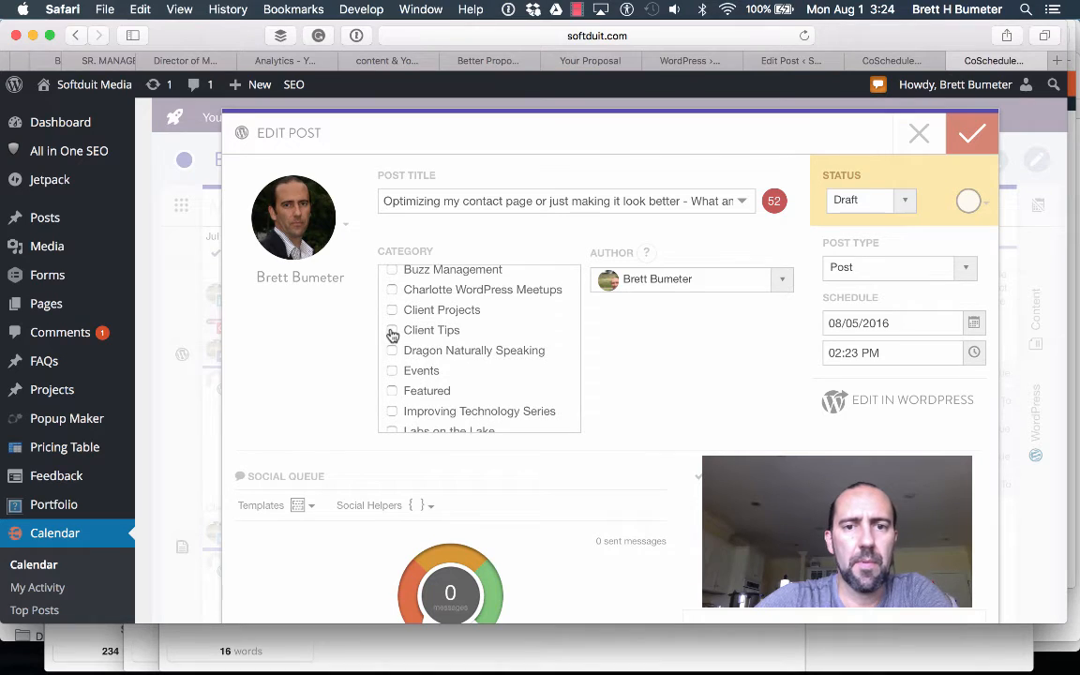
- Set the August 5 post's time to 01:45 PM and apply the same social queue template as on the August 4 post
click(834, 353)
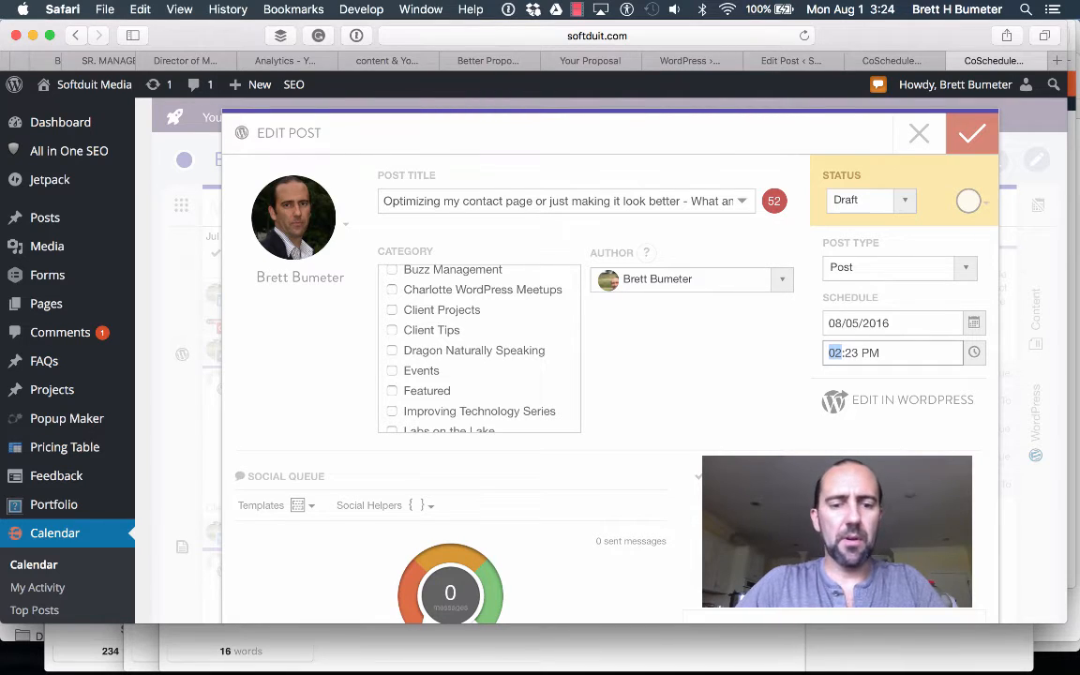
text(01:)
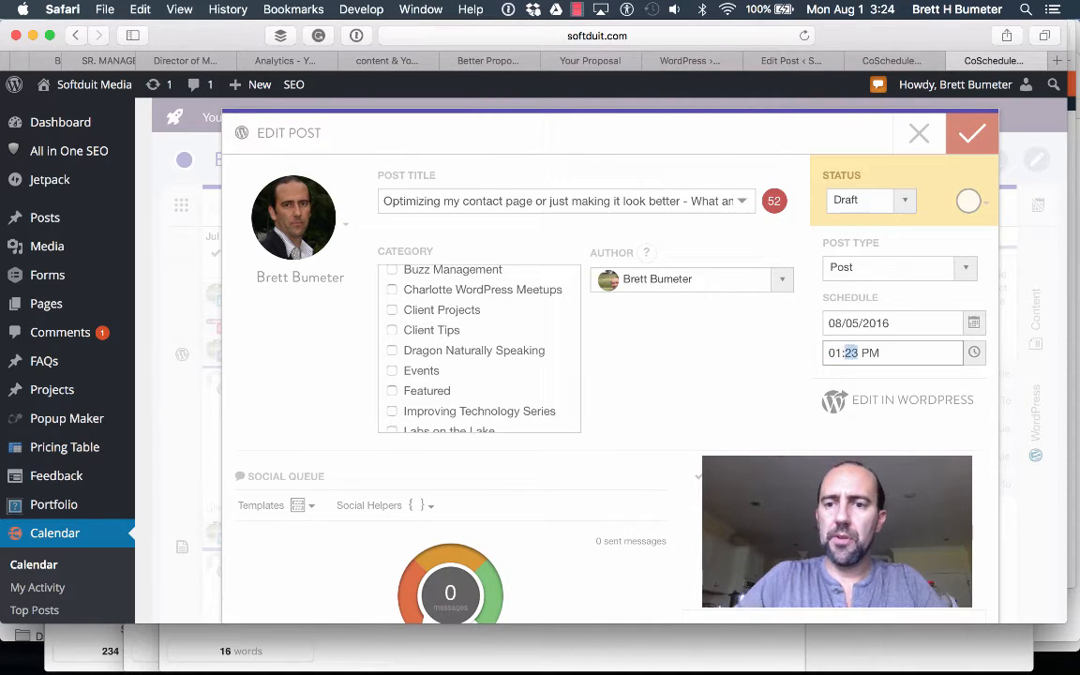
text(45)
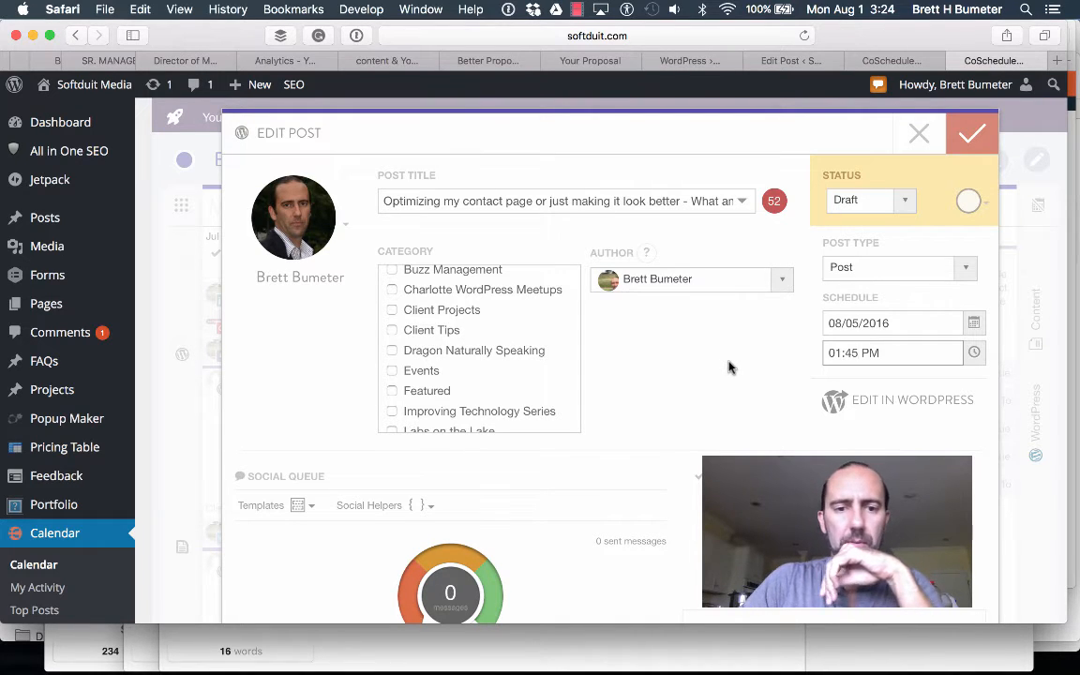
scroll(729, 368, down, 5)
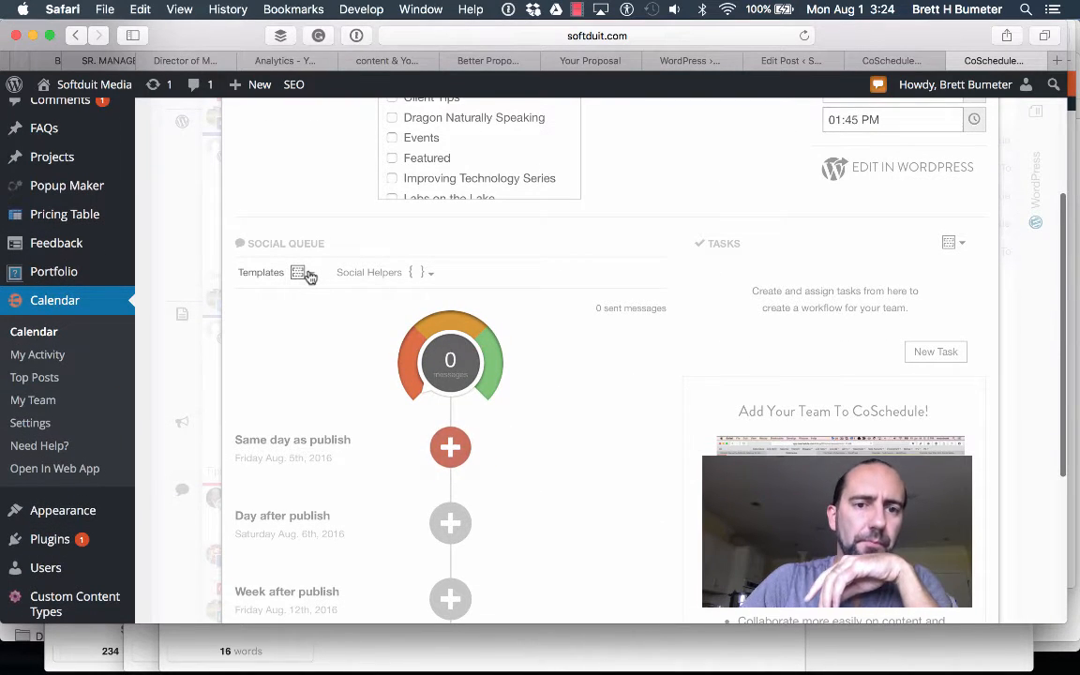
click(308, 276)
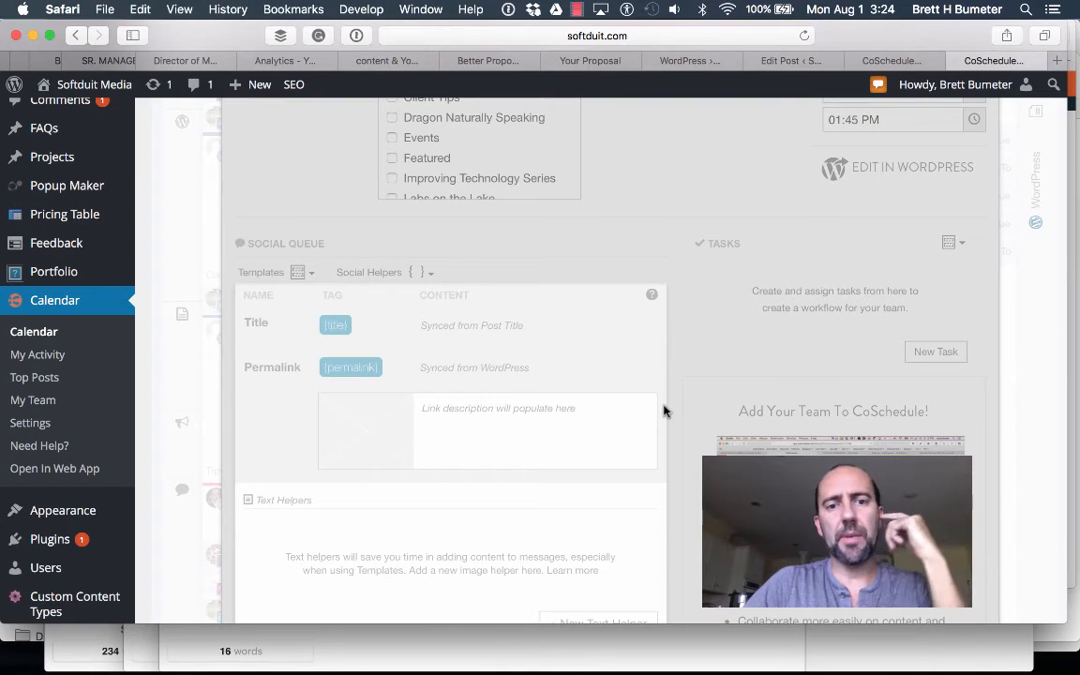
- Edit the day-after-publish Twitter message in the social queue template and schedule it for 3 days after publish
scroll(668, 365, down, 10)
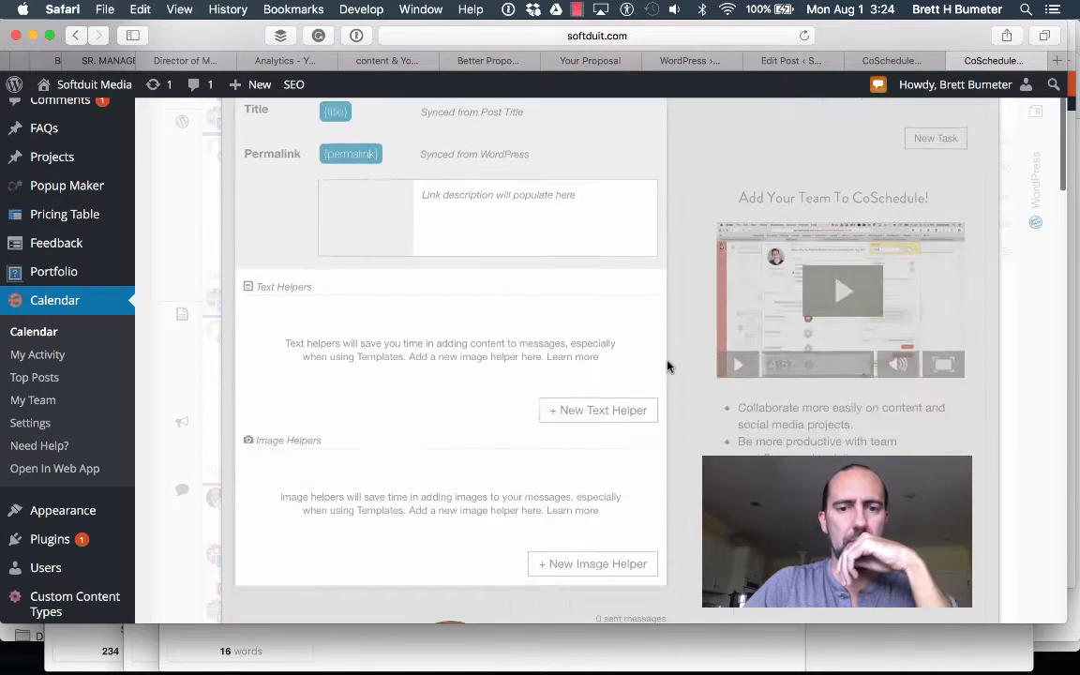
scroll(668, 366, down, 7)
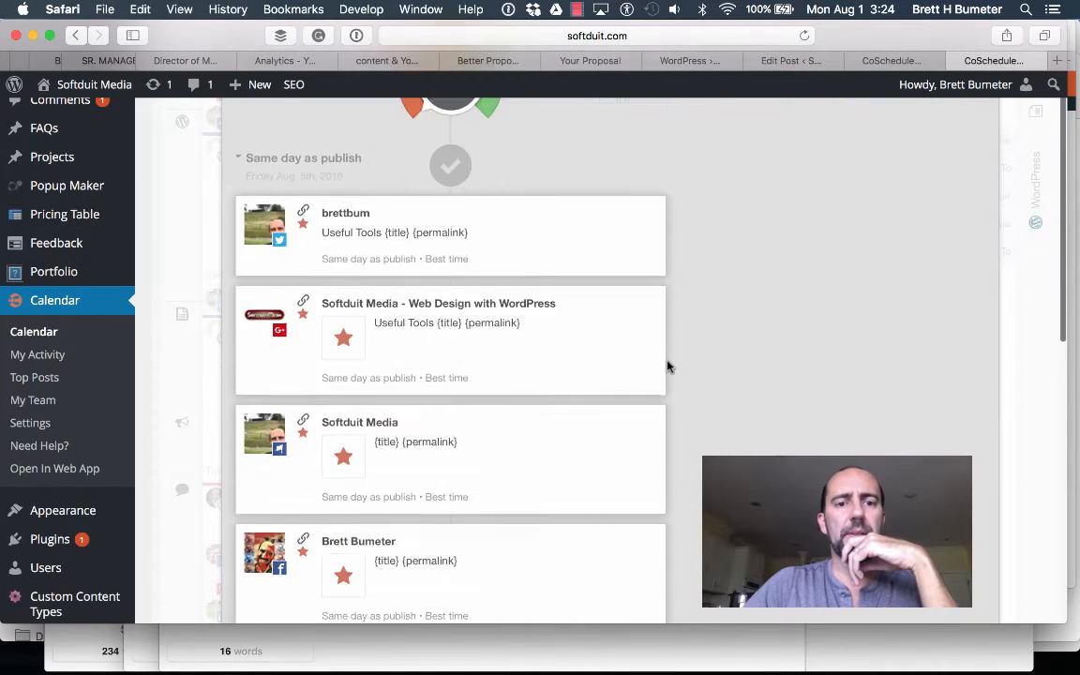
scroll(554, 369, down, 5)
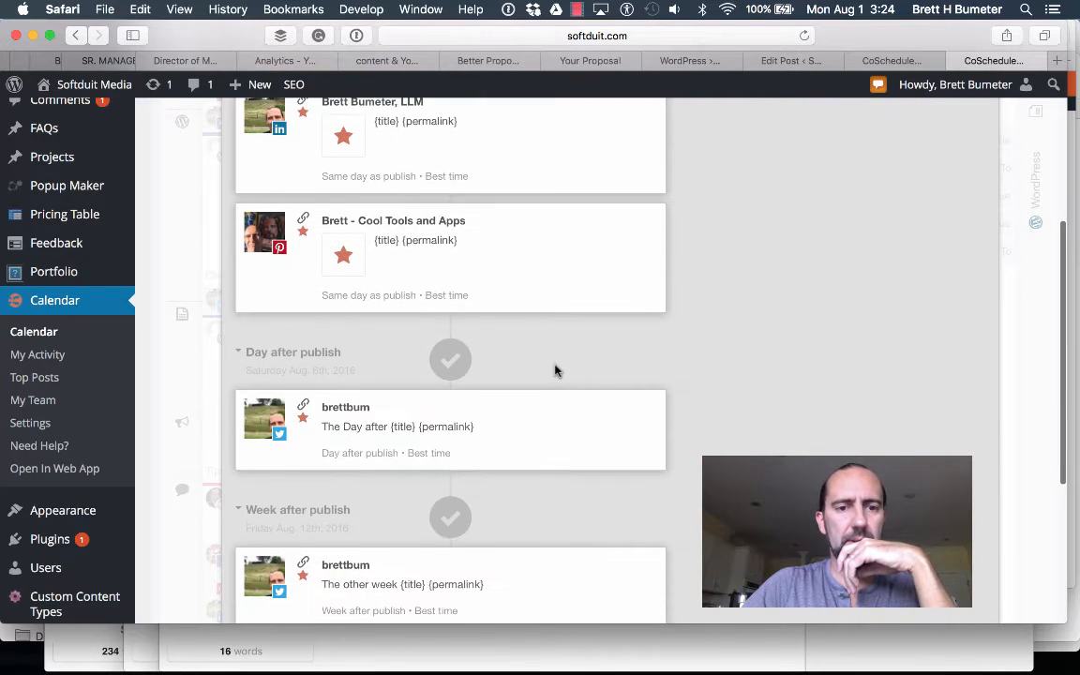
scroll(554, 369, down, 2)
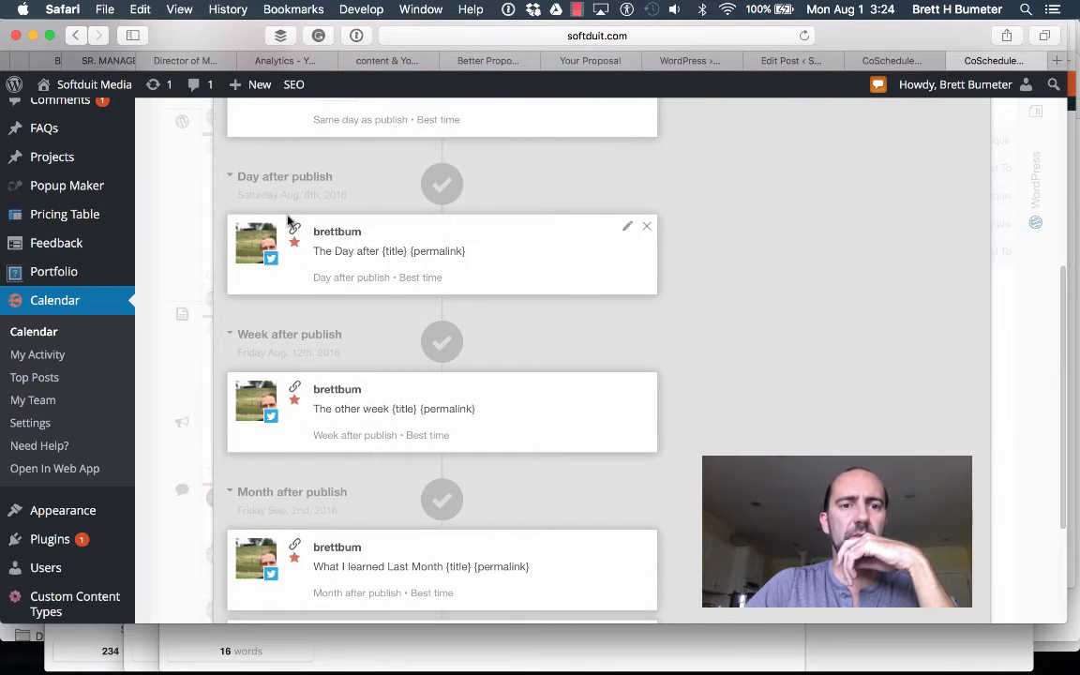
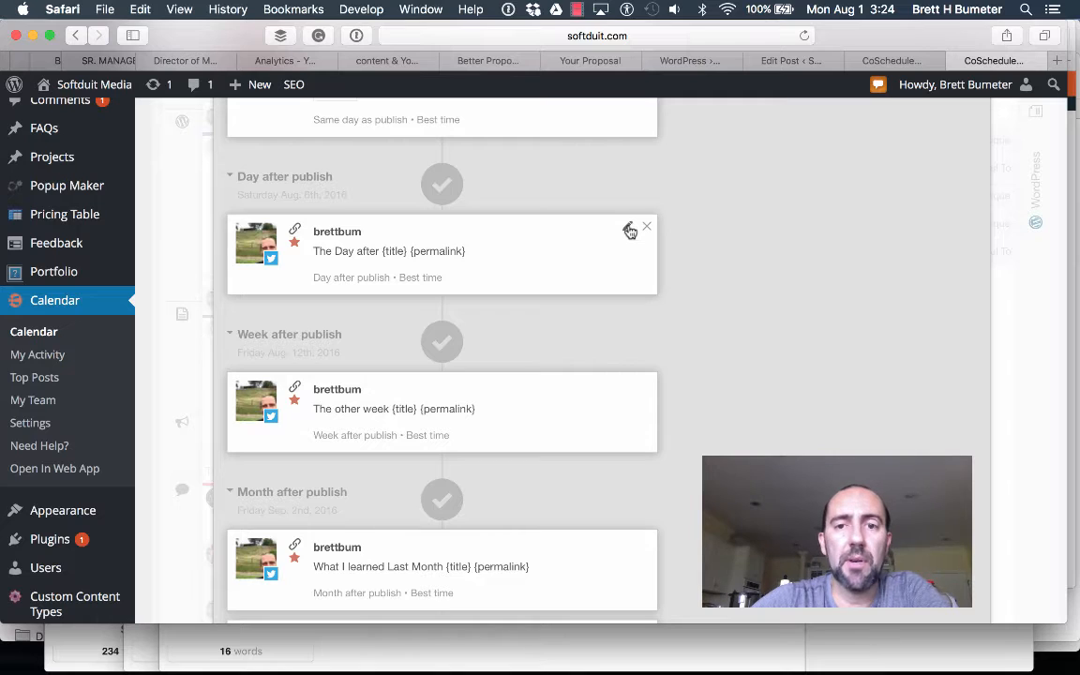
click(629, 232)
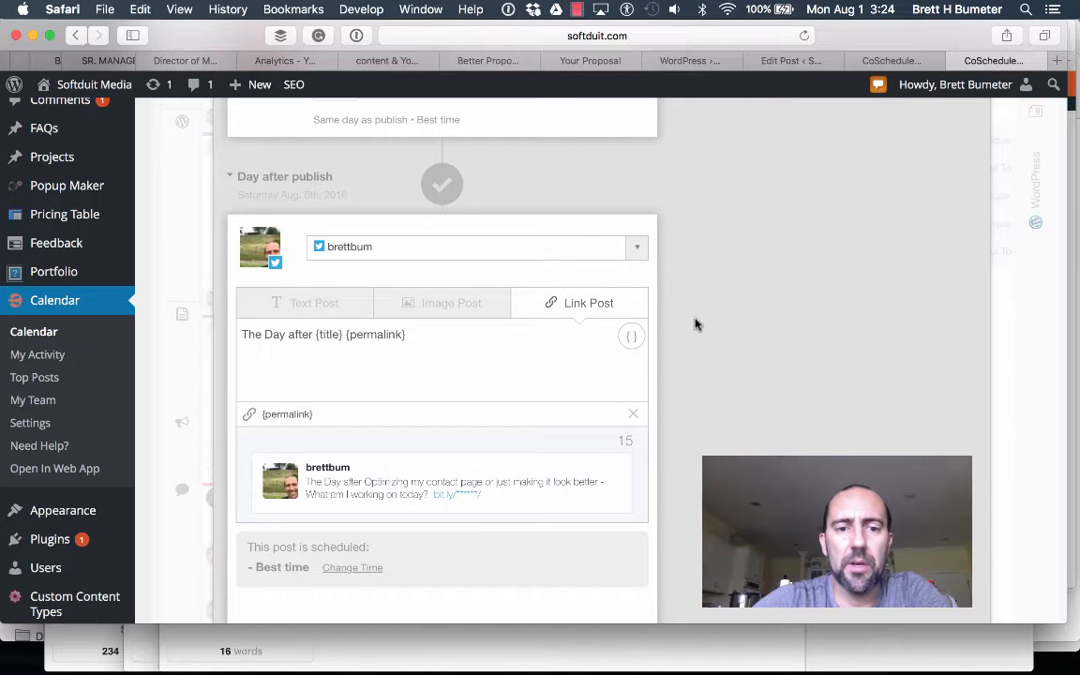
scroll(695, 324, down, 5)
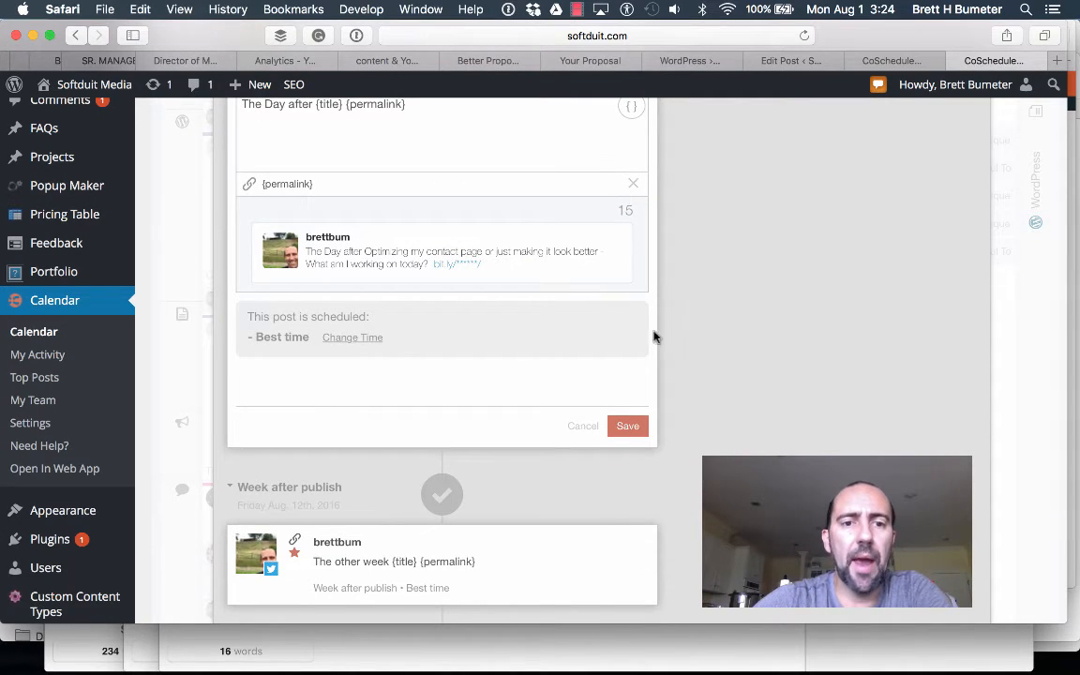
click(352, 339)
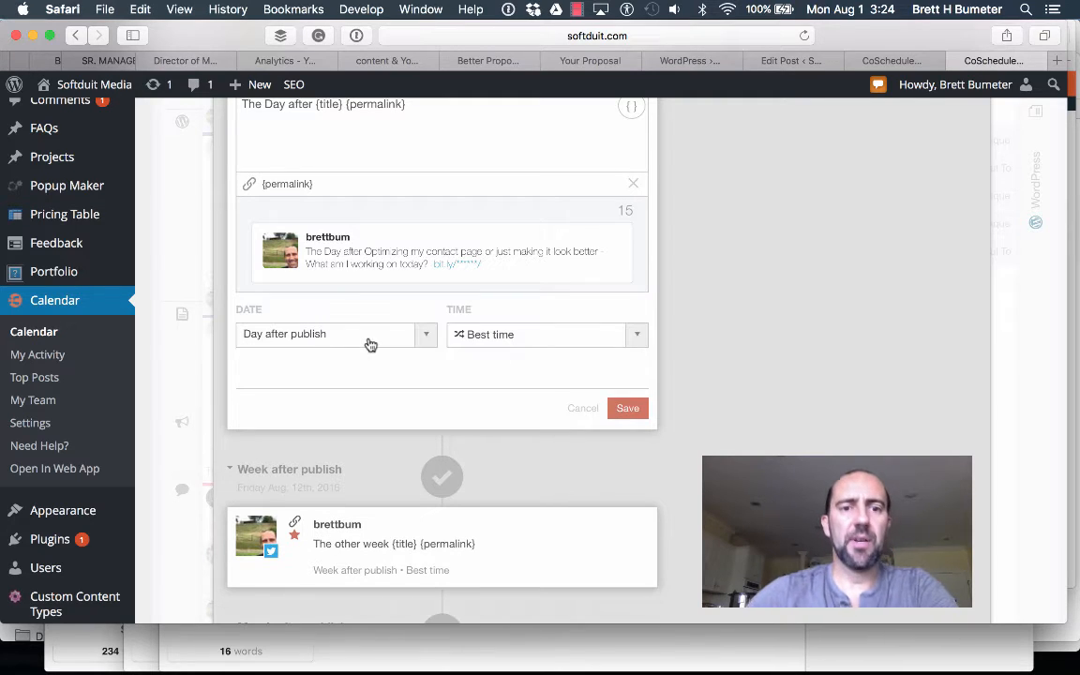
click(429, 337)
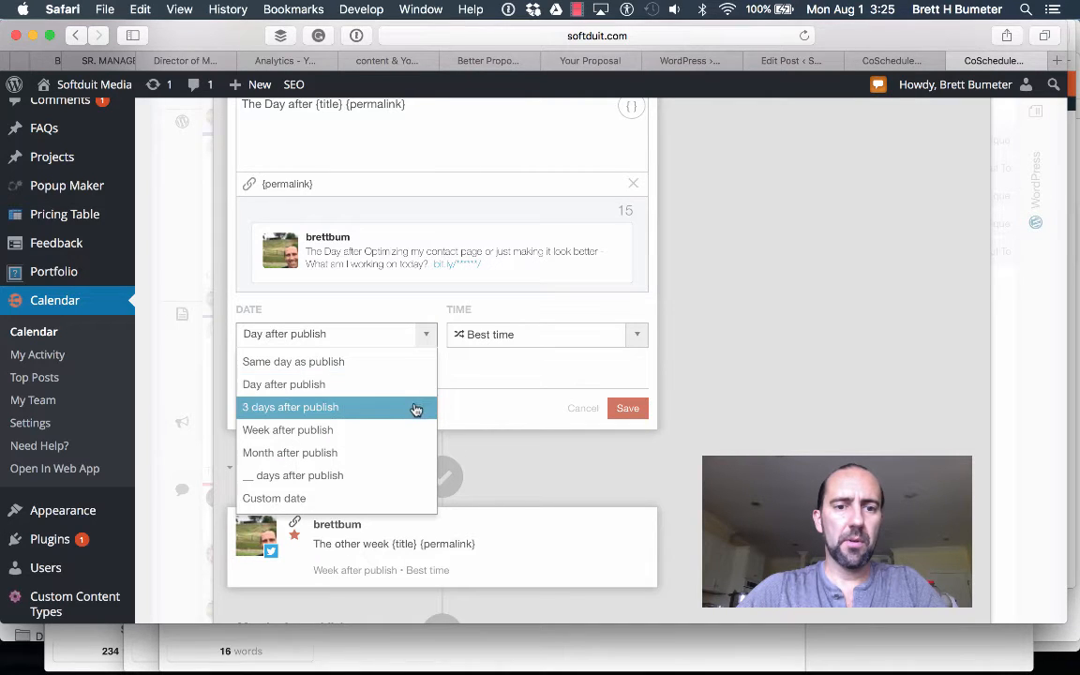
click(414, 475)
click(267, 334)
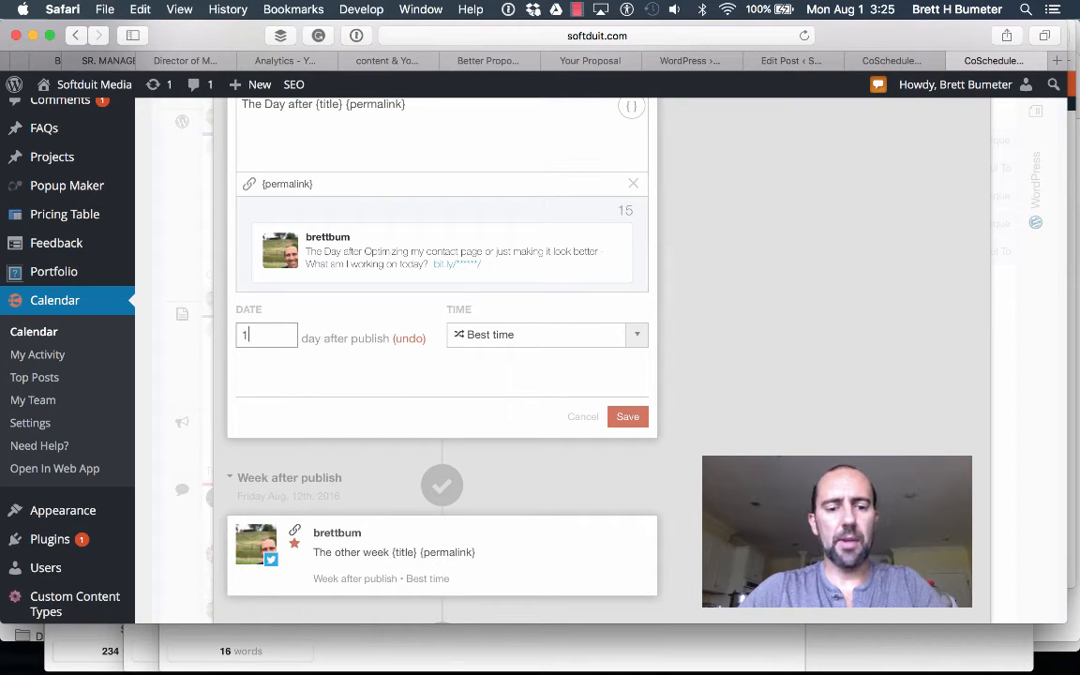
key(BackSpace)
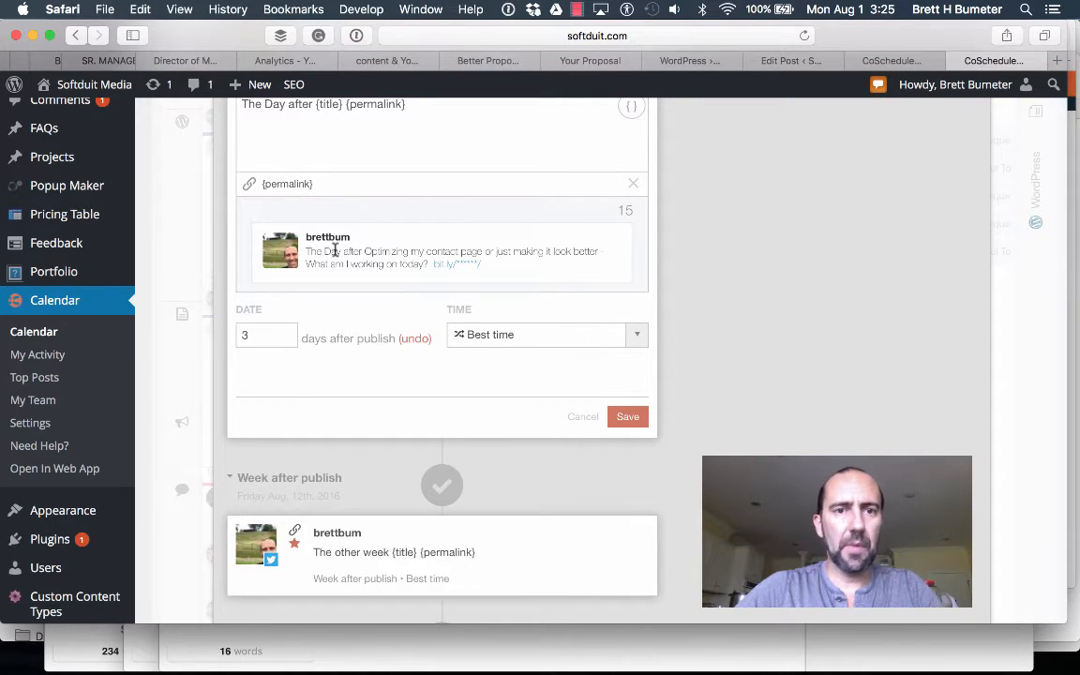
- Replace "The Day after" with "Last Friday" in the message, keeping {title} and {permalink}, and save the message
scroll(336, 252, up, 3)
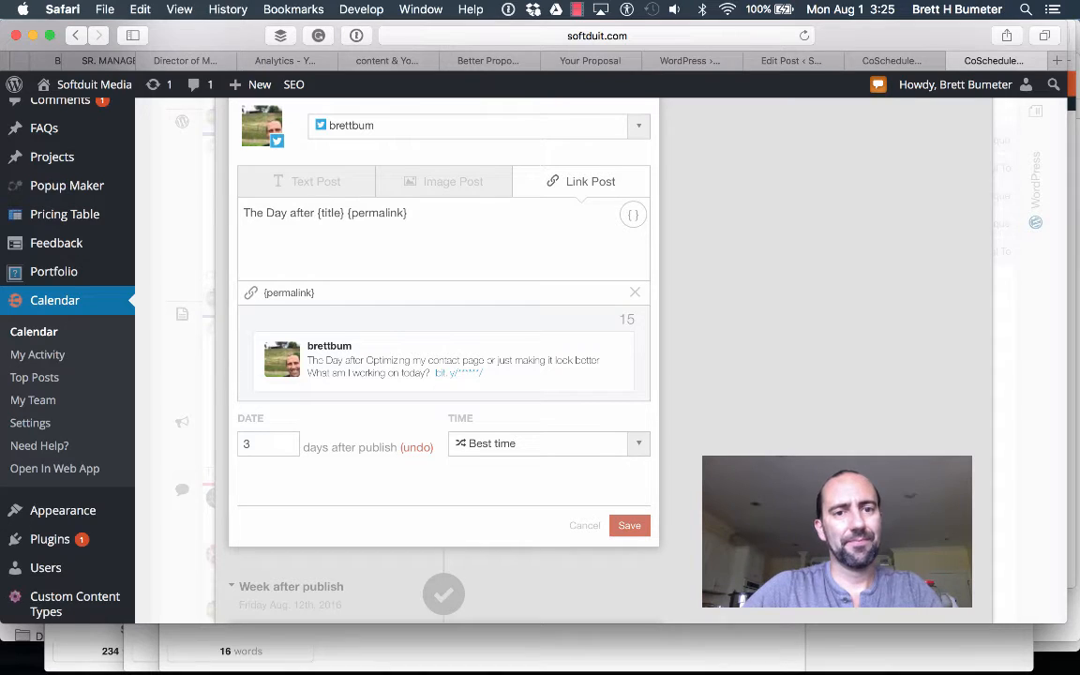
drag(315, 213, 243, 214)
text(Last Frida)
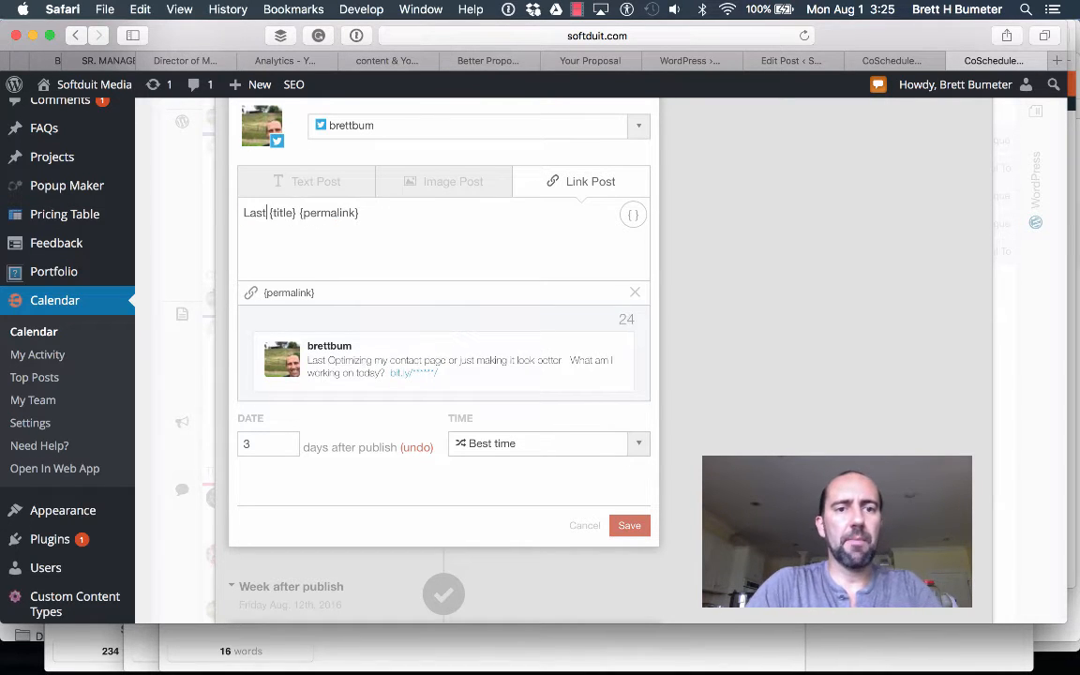
text(y)
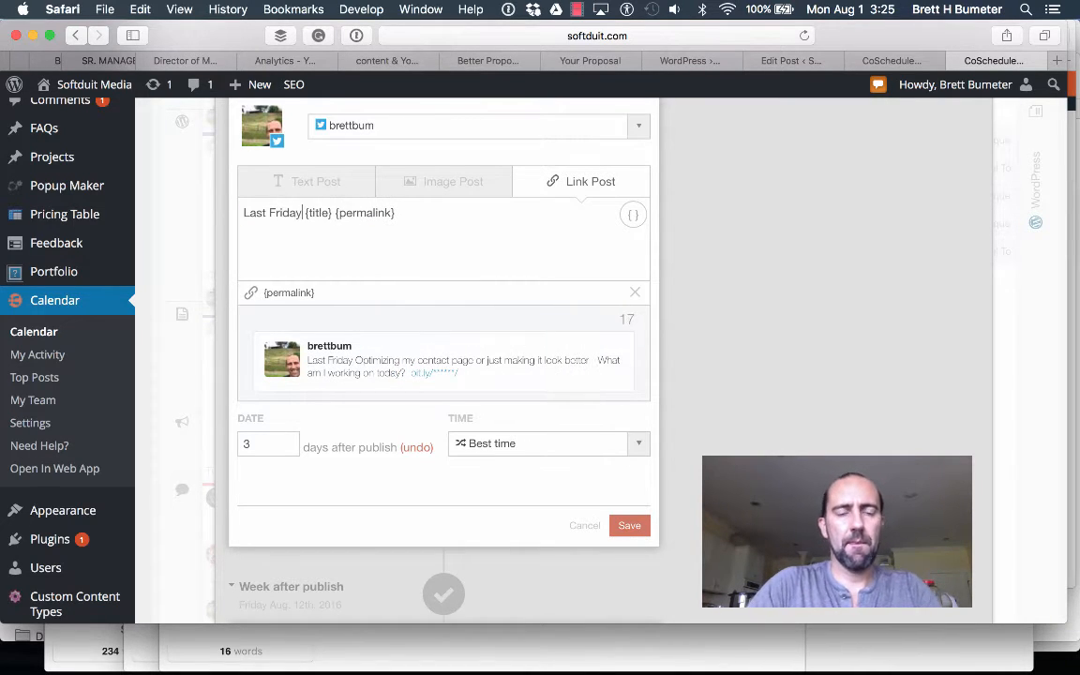
click(629, 526)
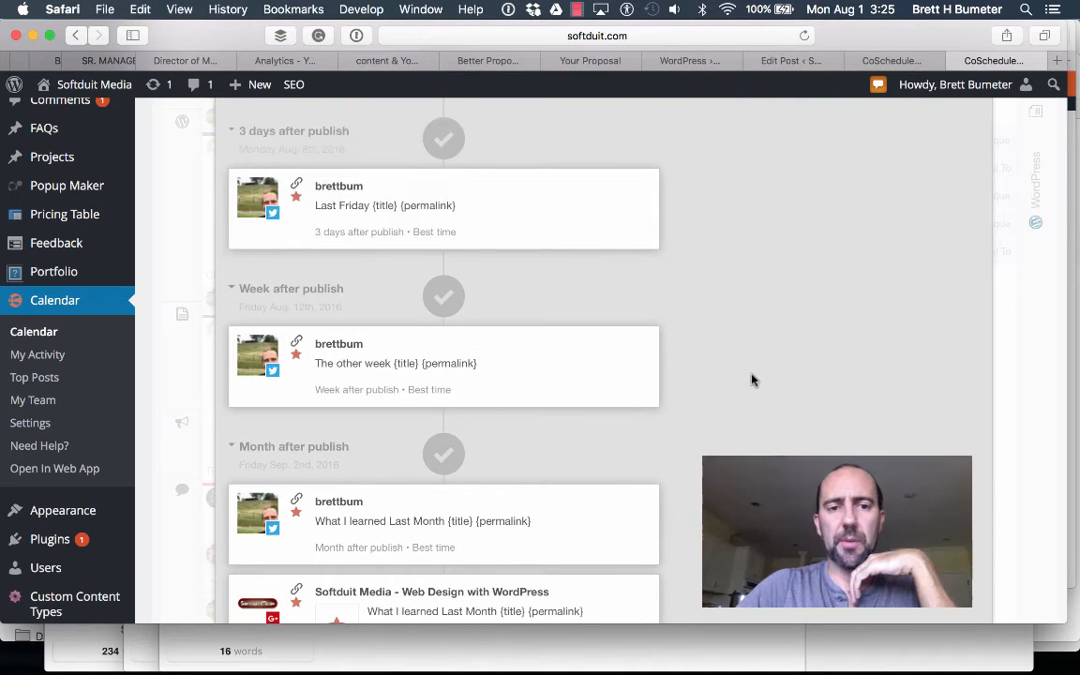
- Apply the edited template relative to the same day as publish and save the contact page post
scroll(751, 380, down, 15)
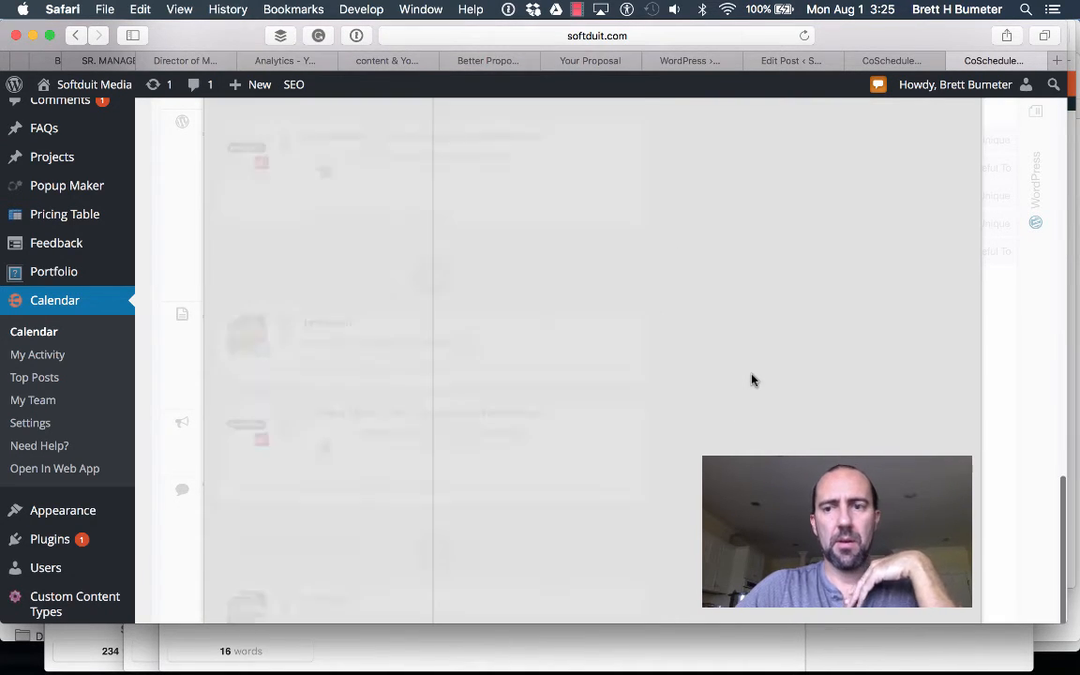
scroll(751, 380, down, 10)
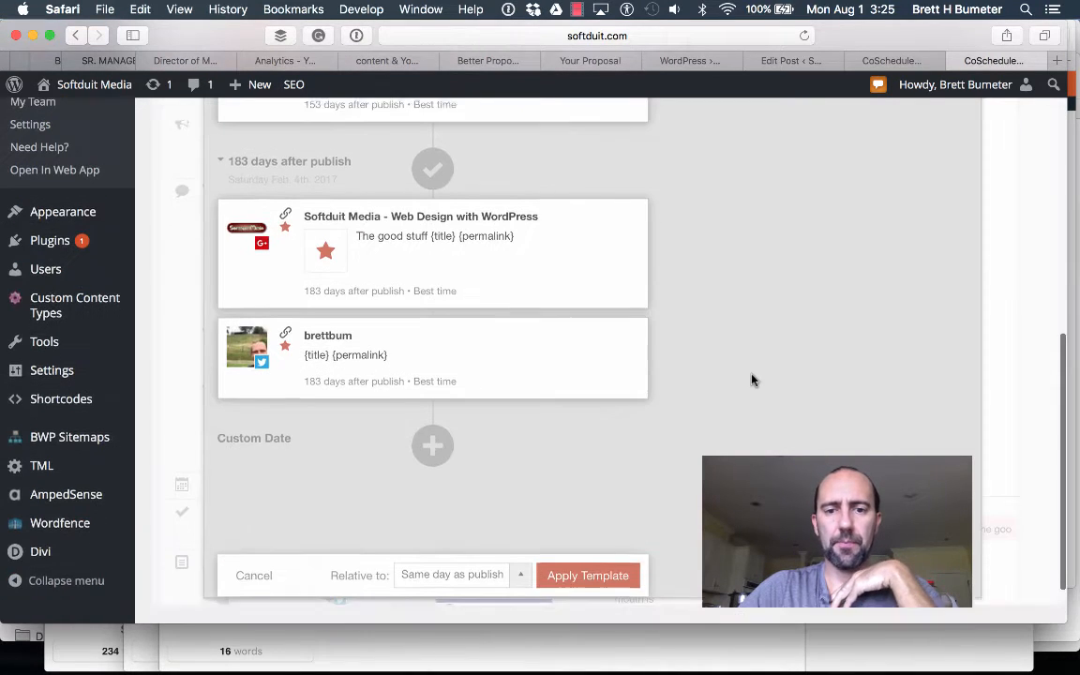
click(603, 597)
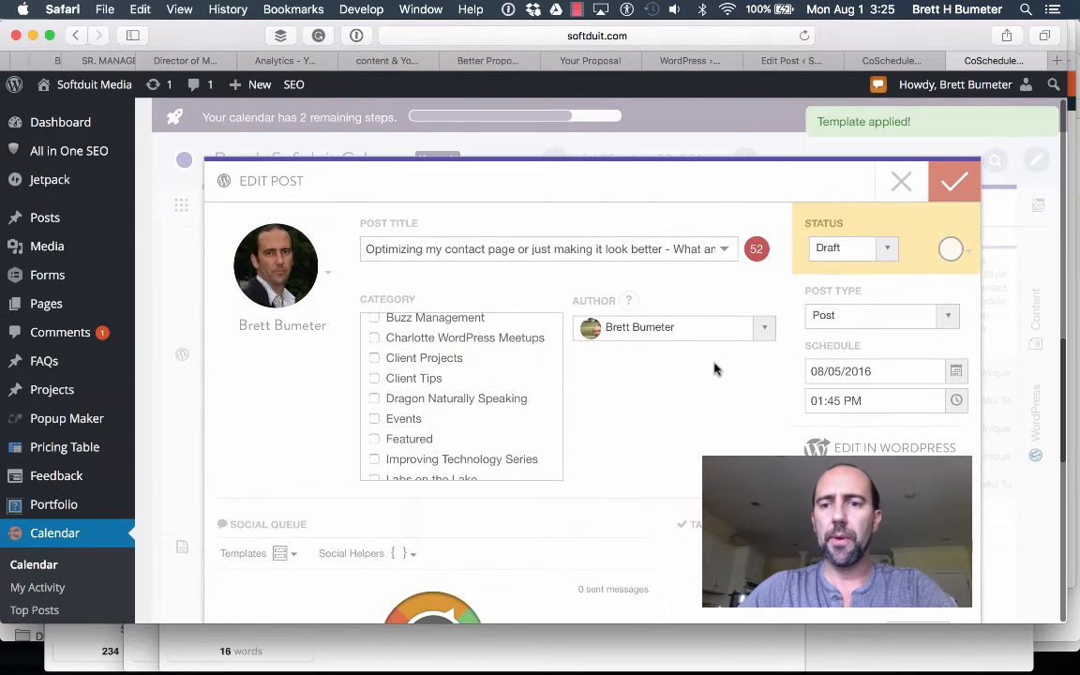
click(956, 180)
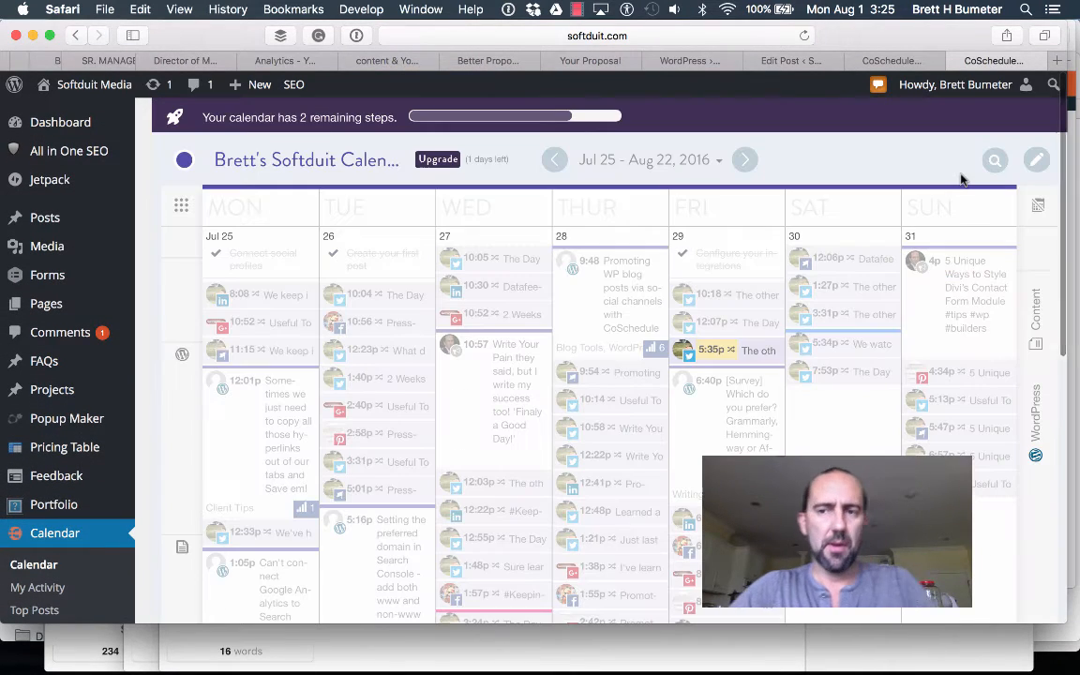
- Switch to Pages, select the heading starting "What am I working on today? Building better proposals" for the new post, and return to the Safari calendar
key(super+Tab)
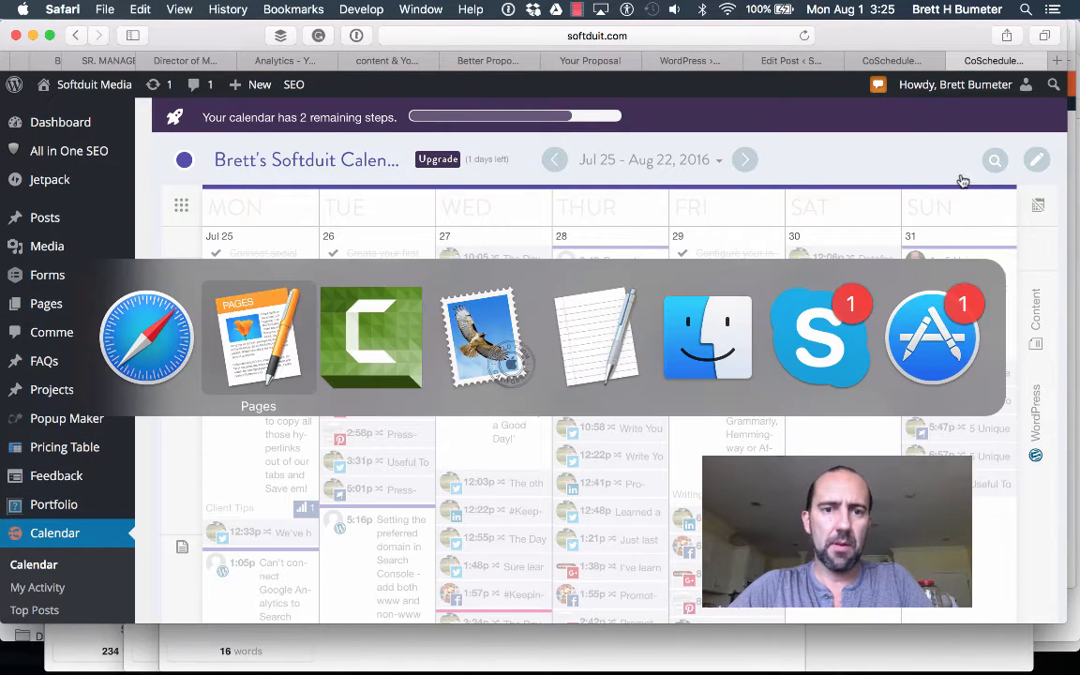
scroll(659, 405, down, 20)
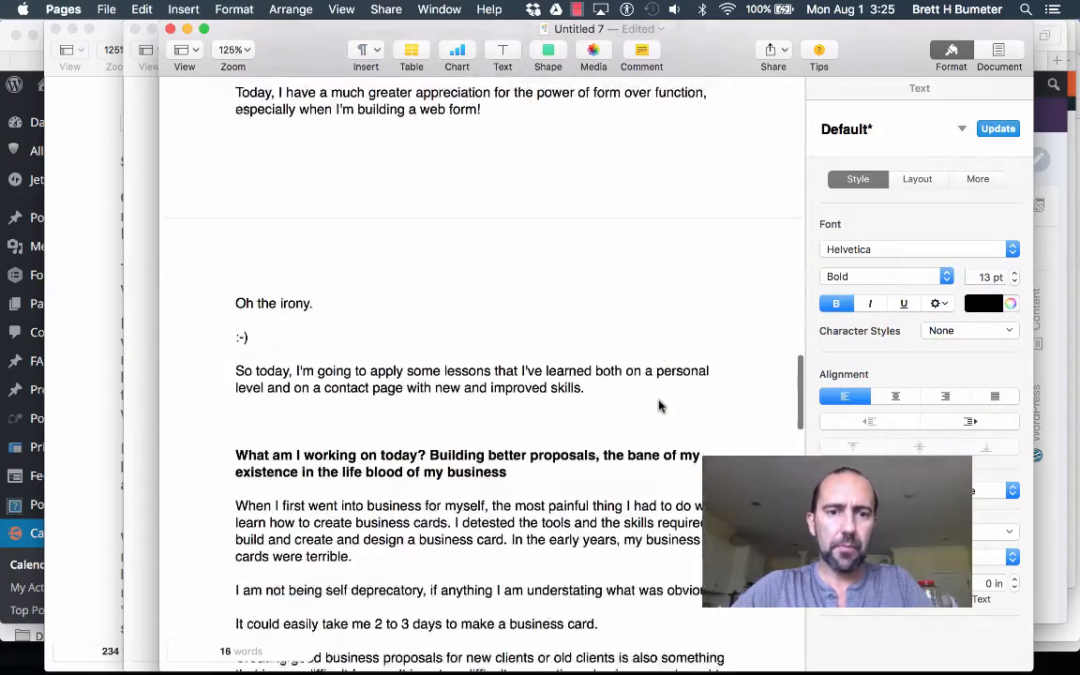
scroll(659, 405, down, 20)
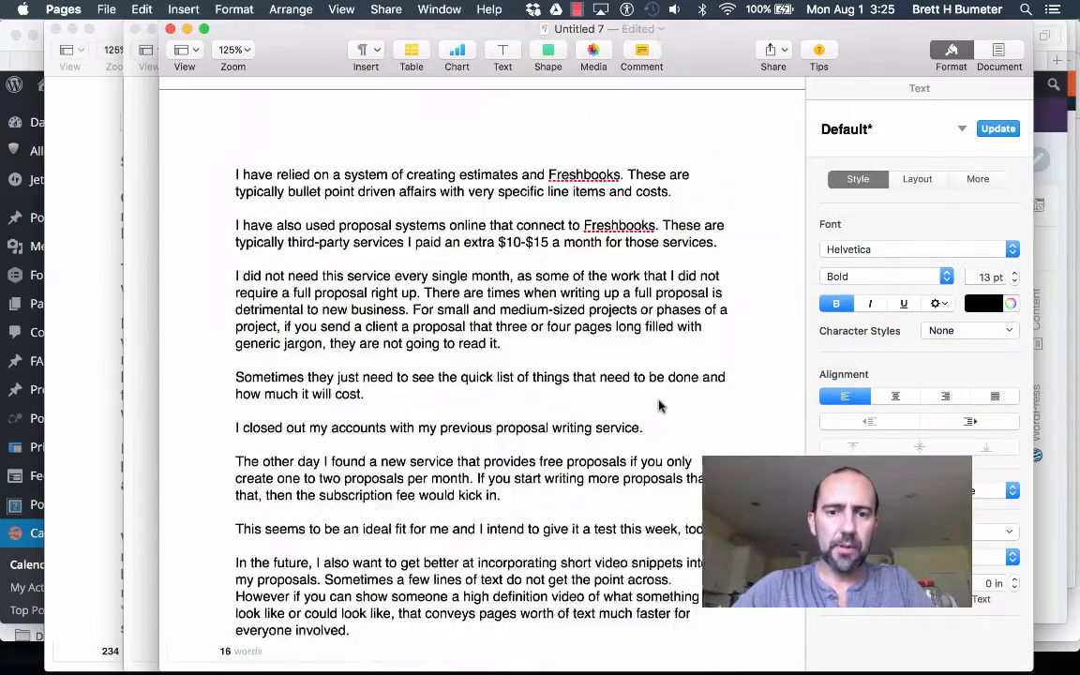
scroll(659, 405, up, 10)
scroll(659, 405, up, 15)
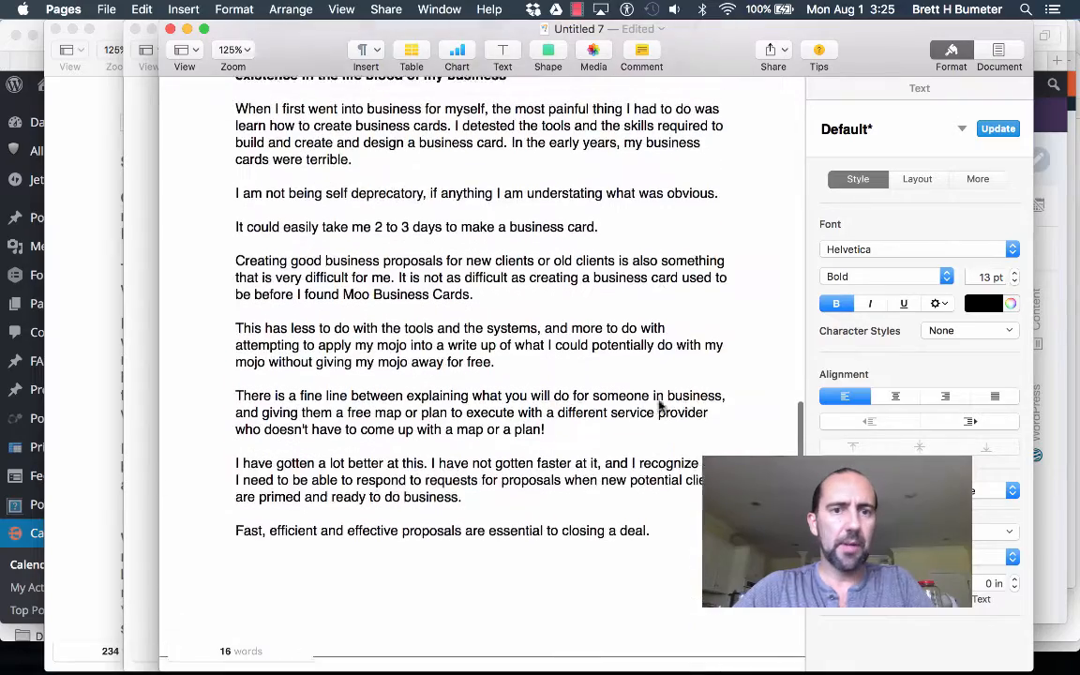
triple_click(485, 229)
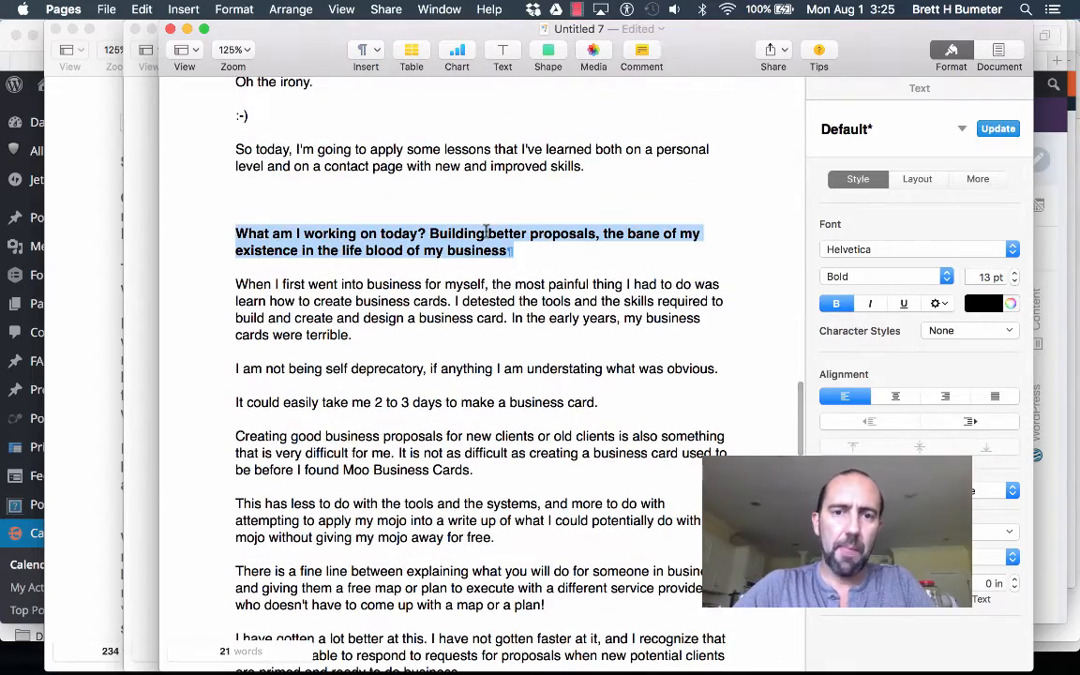
key(super+Tab)
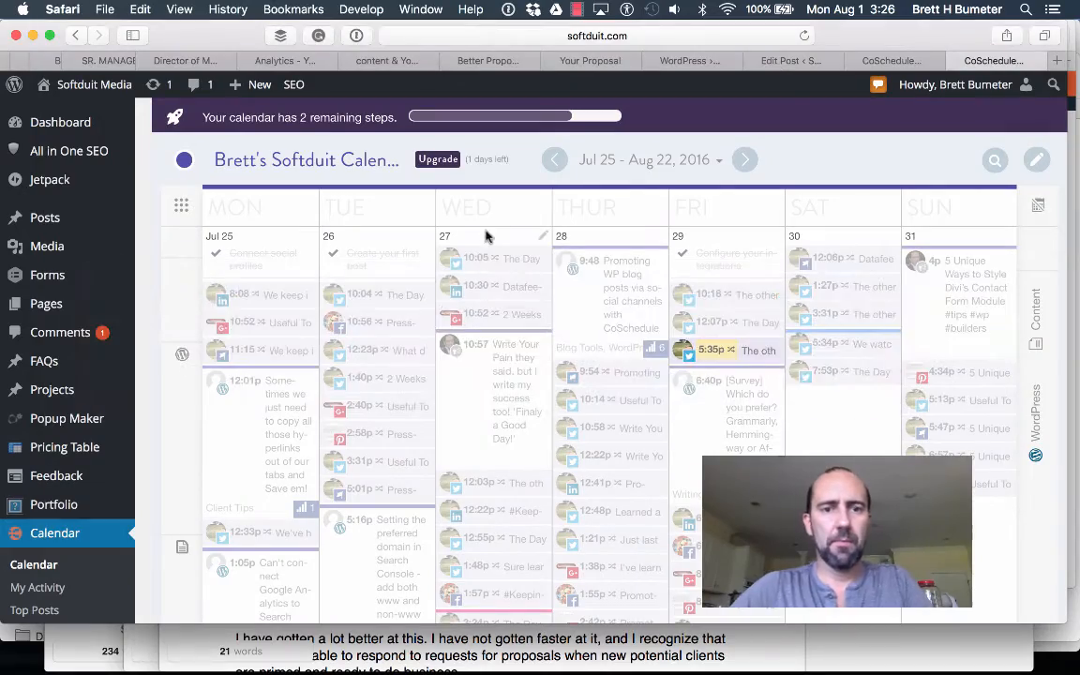
scroll(803, 452, down, 10)
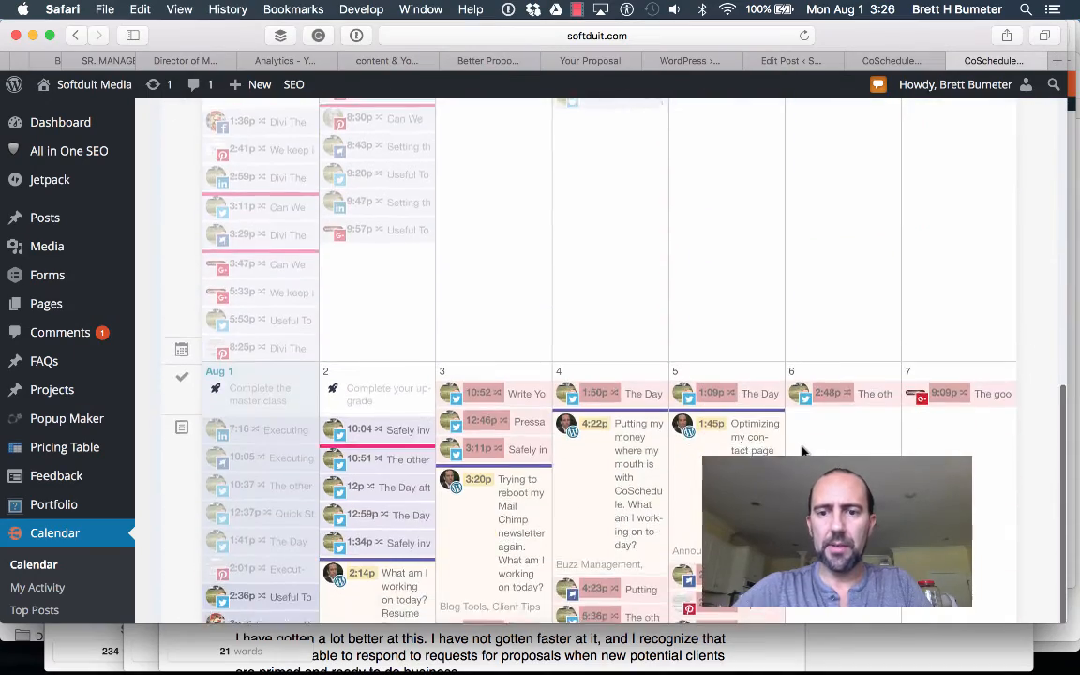
key(super+Tab)
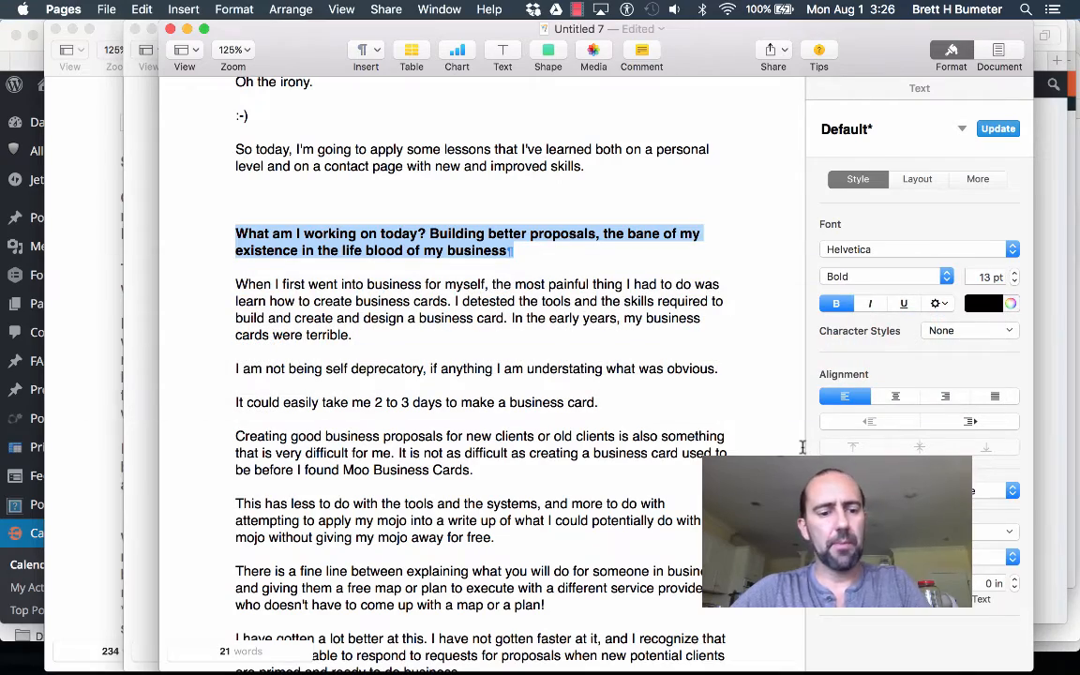
key(super+Tab)
- Examine the week of August 1 to 7 and the Aug 22 - Sep 19, 2016 calendar range for existing scheduled items and open days
scroll(802, 452, down, 5)
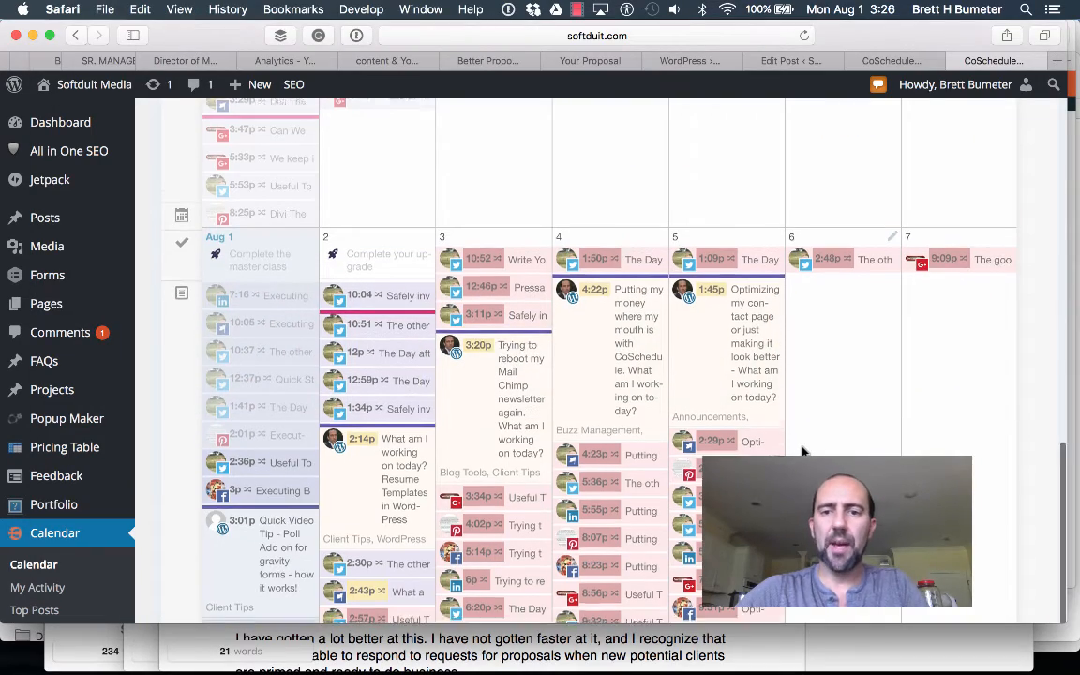
scroll(803, 452, down, 10)
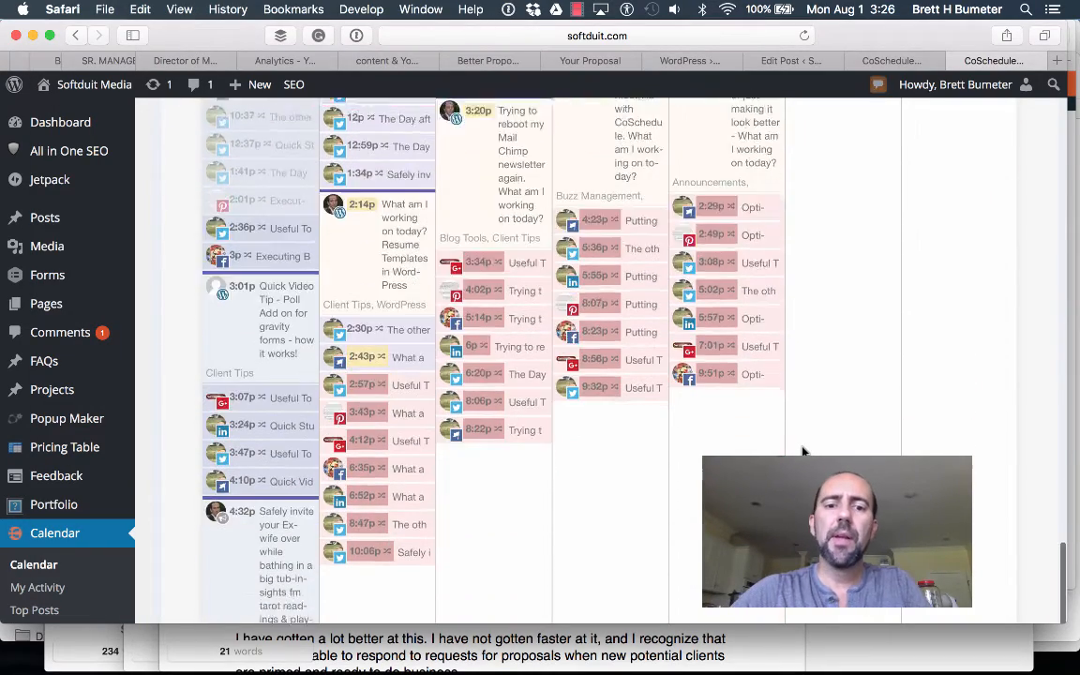
scroll(803, 452, up, 15)
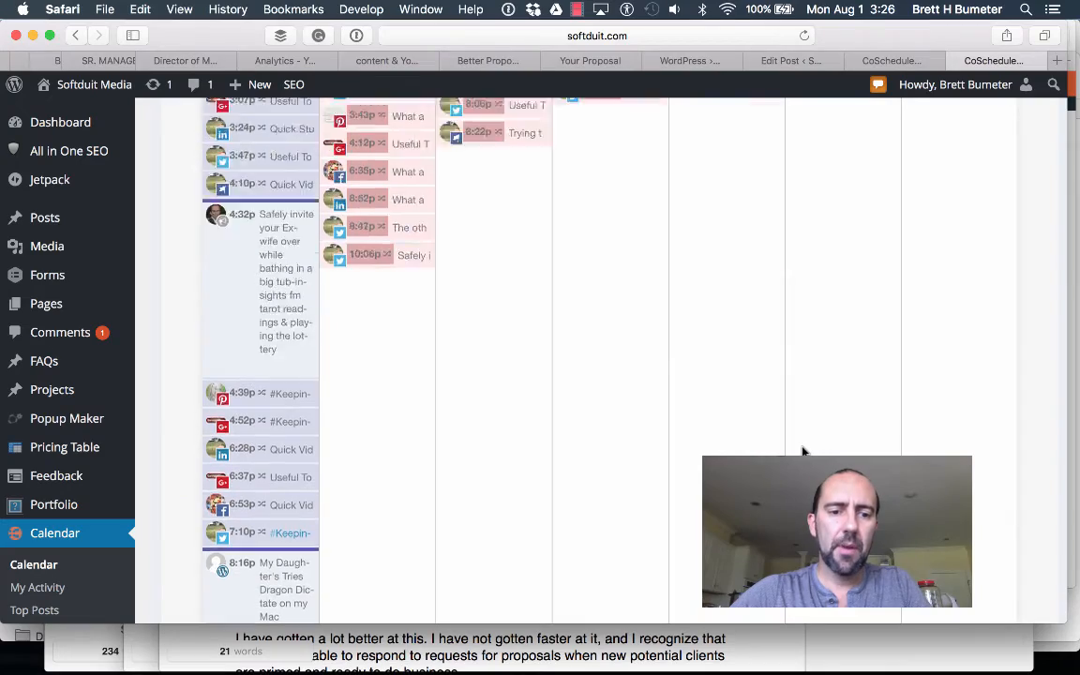
scroll(803, 452, up, 1)
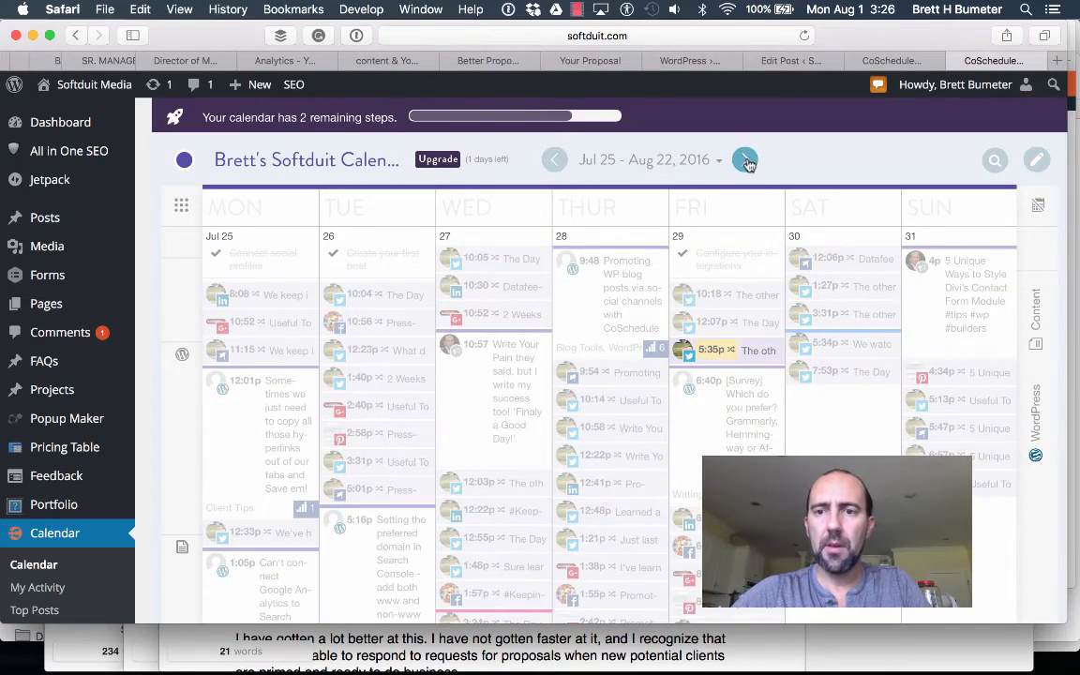
scroll(749, 164, down, 20)
scroll(748, 164, up, 15)
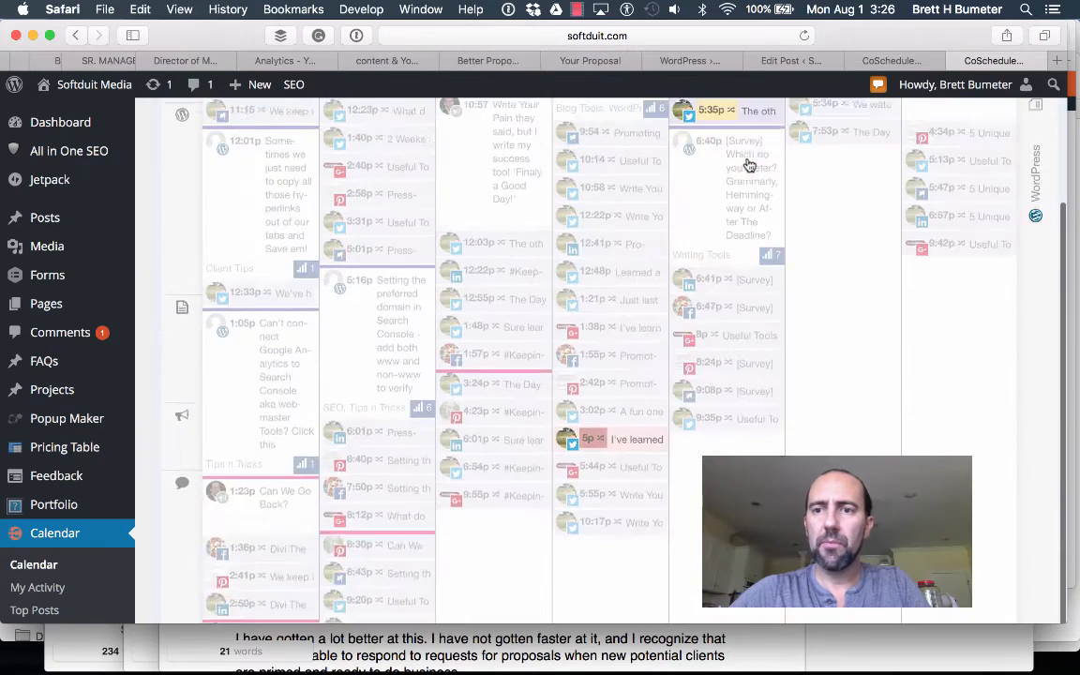
scroll(748, 164, up, 5)
click(748, 163)
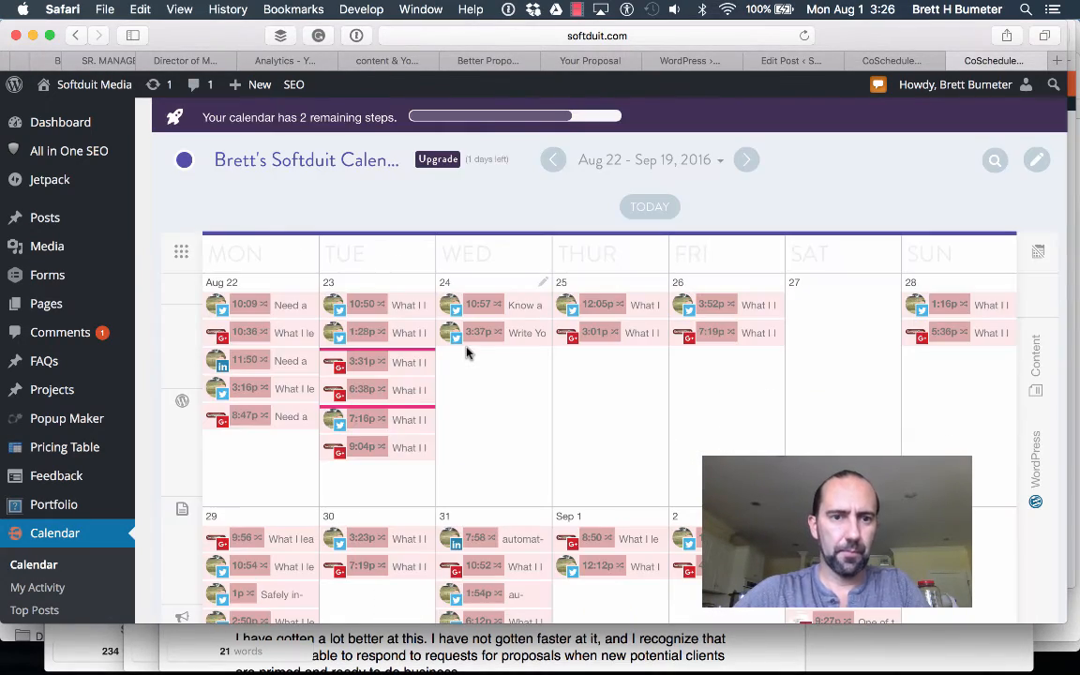
scroll(469, 352, down, 2)
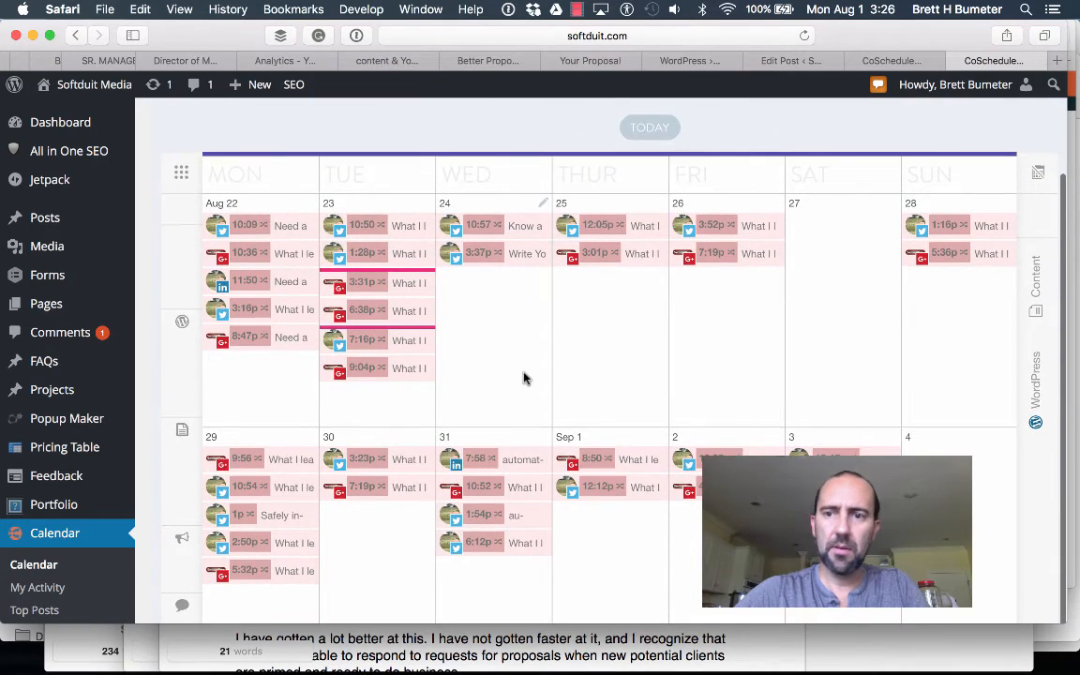
scroll(525, 377, up, 2)
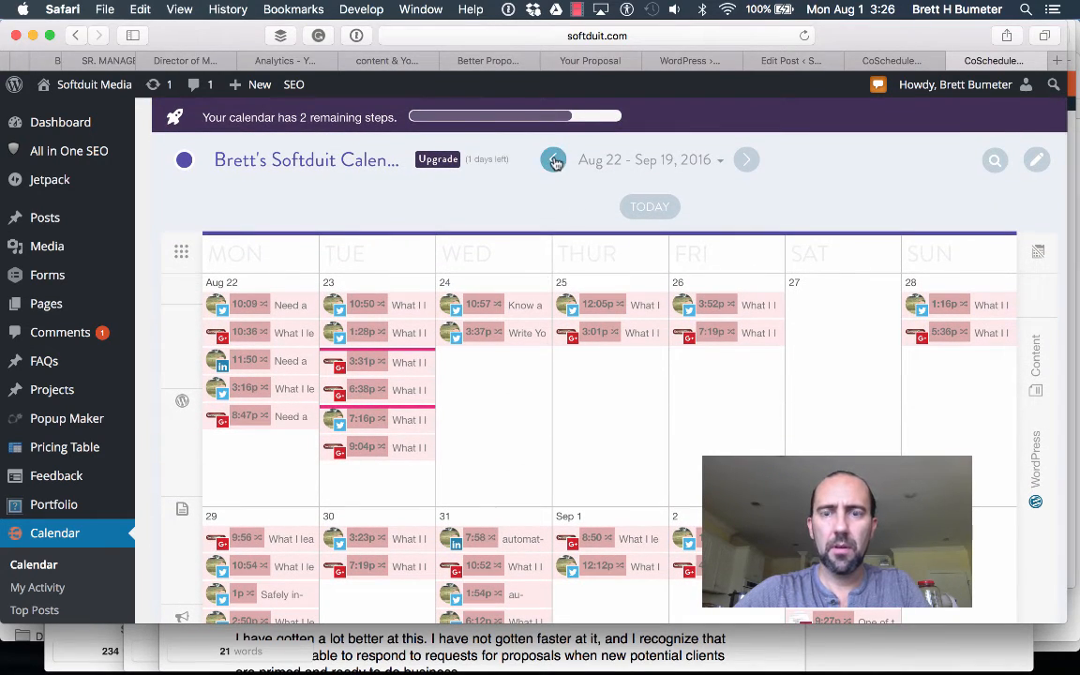
- Examine the Jul 25 - Aug 22, 2016 calendar range for existing scheduled items and open days after August 5
click(555, 162)
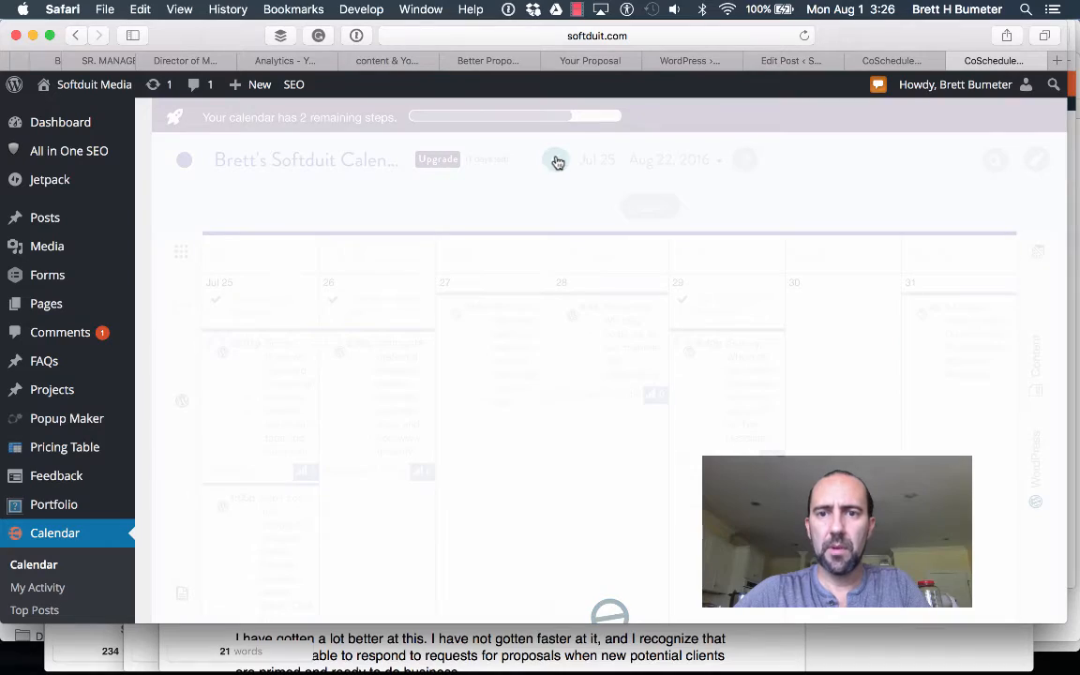
scroll(765, 333, down, 10)
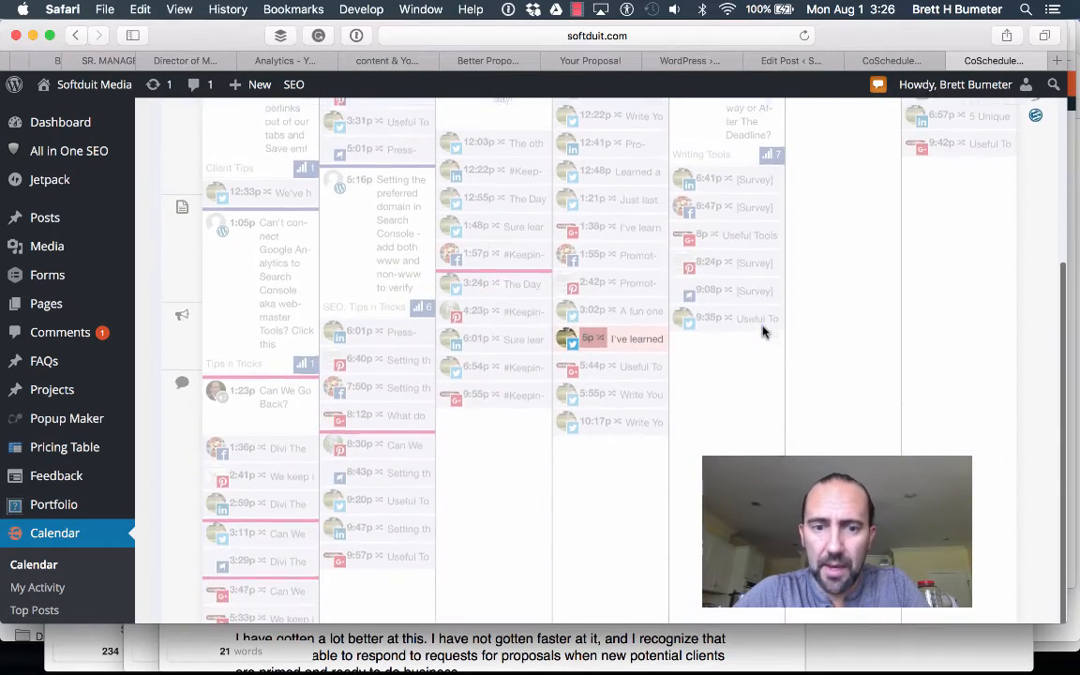
scroll(765, 333, down, 10)
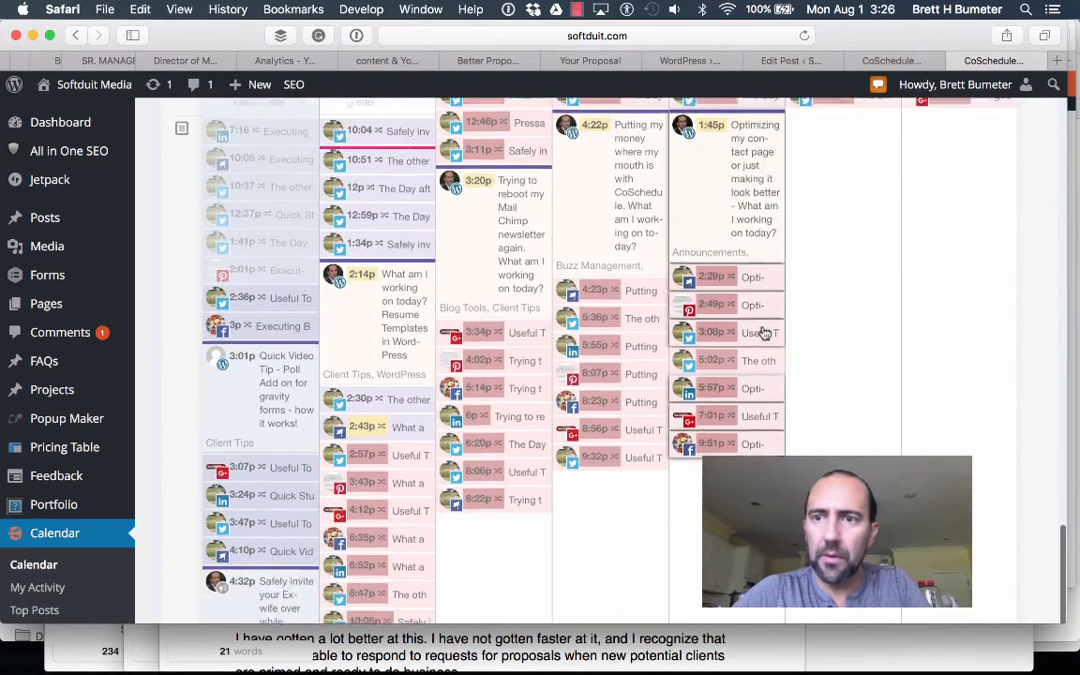
scroll(764, 333, down, 10)
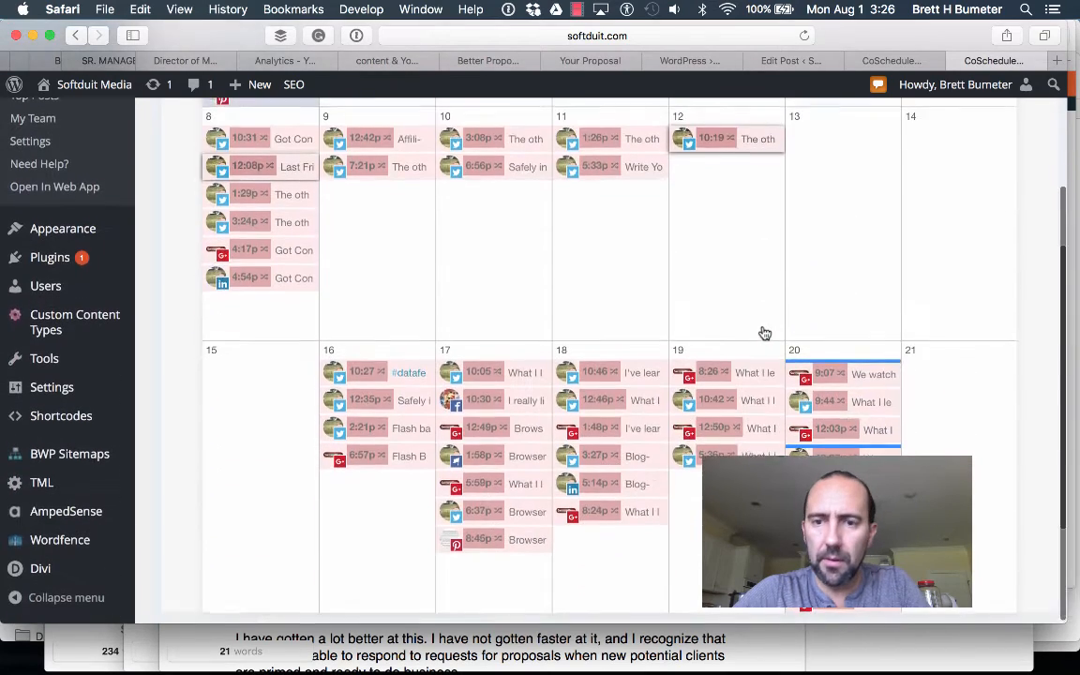
scroll(764, 332, down, 3)
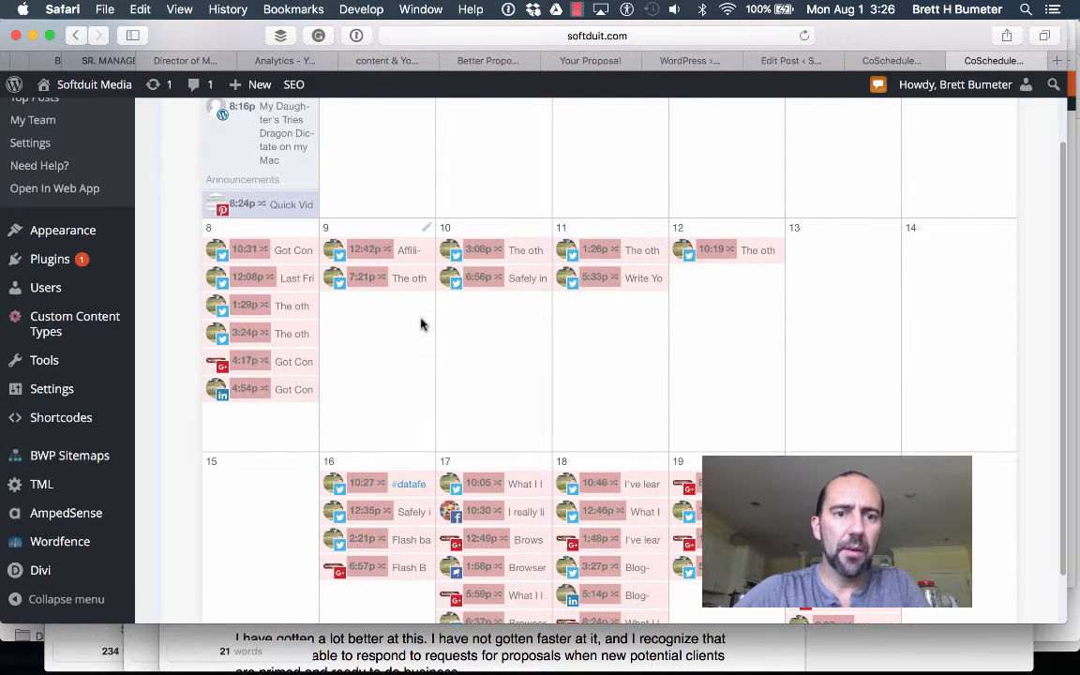
scroll(397, 333, up, 5)
scroll(400, 333, down, 5)
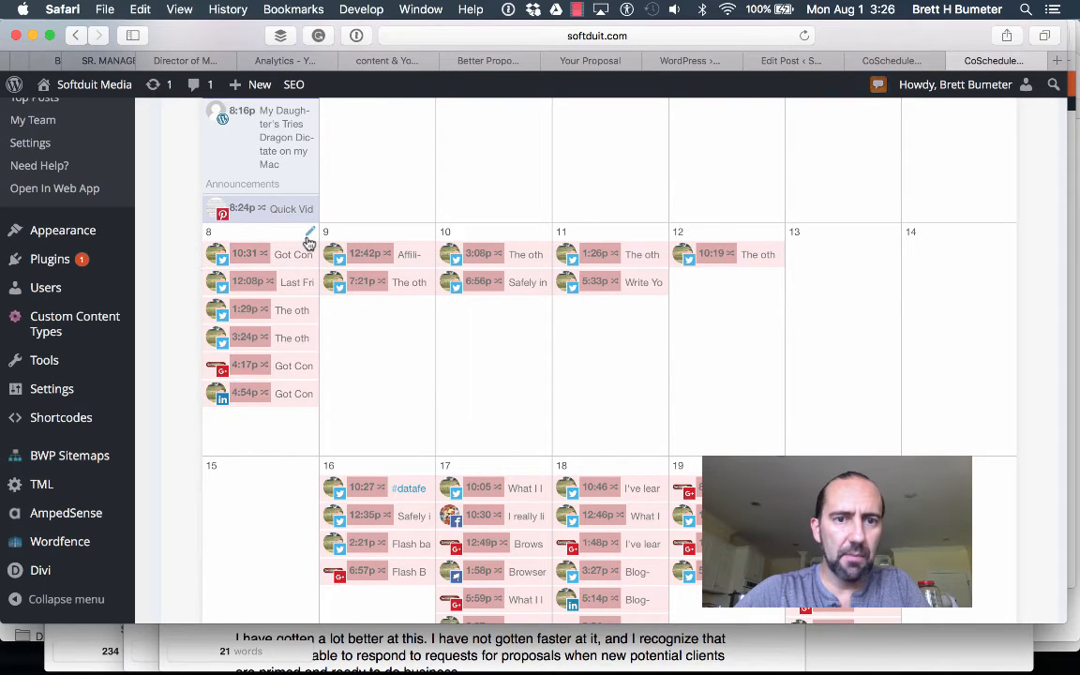
scroll(310, 237, up, 5)
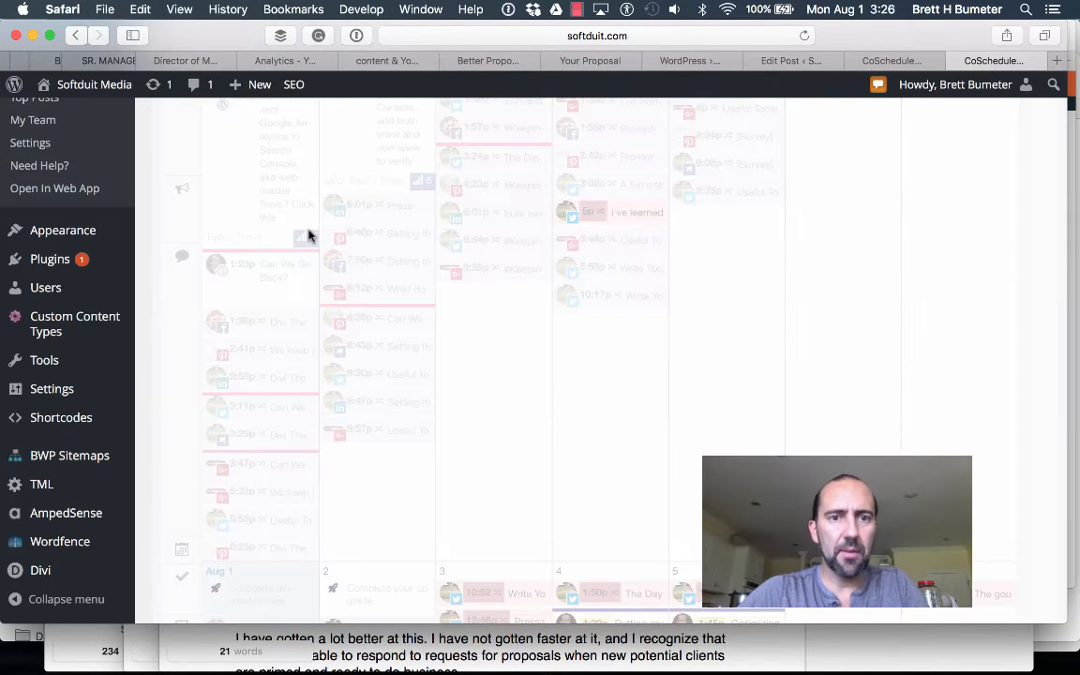
- Create an August 8 blog post titled with the copied heading on building better proposals, with Business Tools as its only category
click(586, 347)
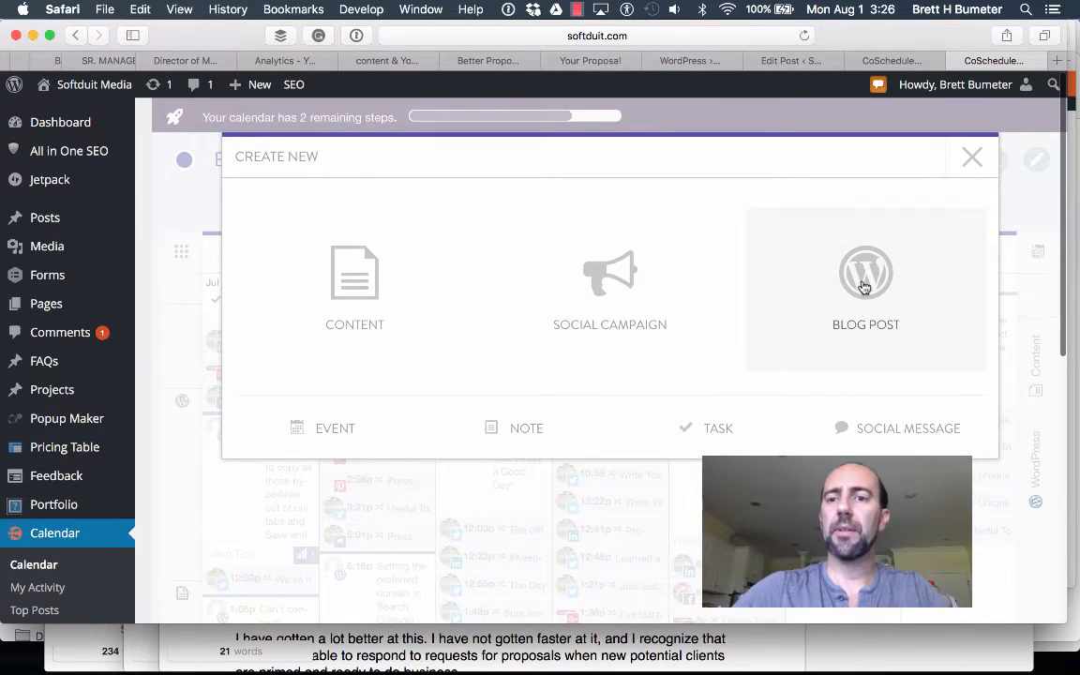
click(861, 285)
key(super+v)
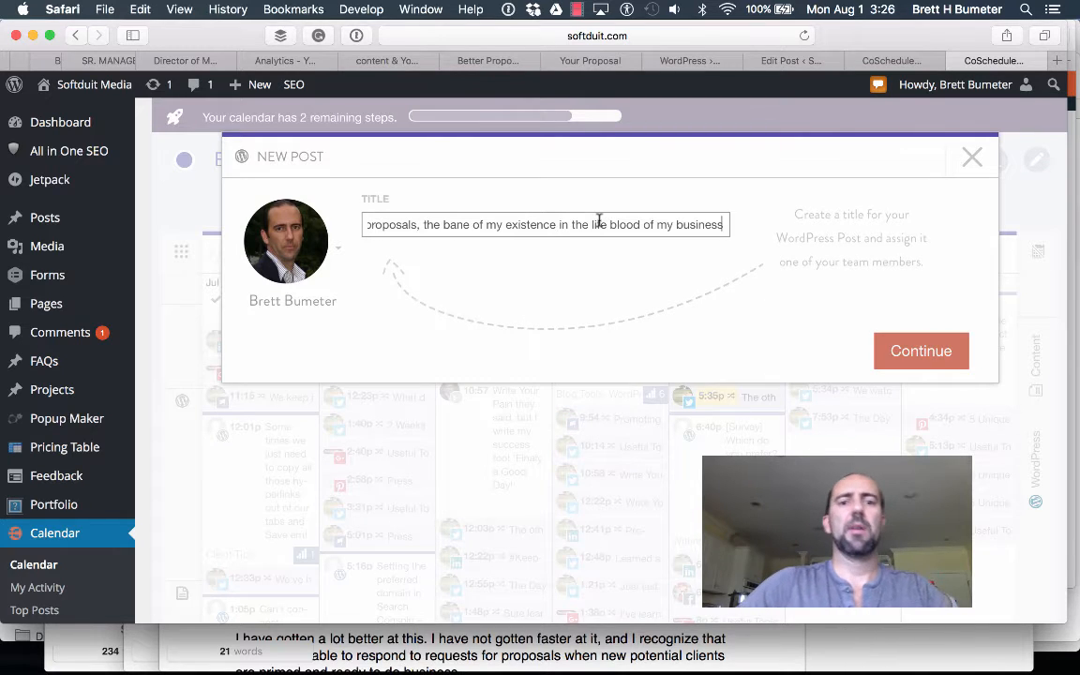
click(921, 353)
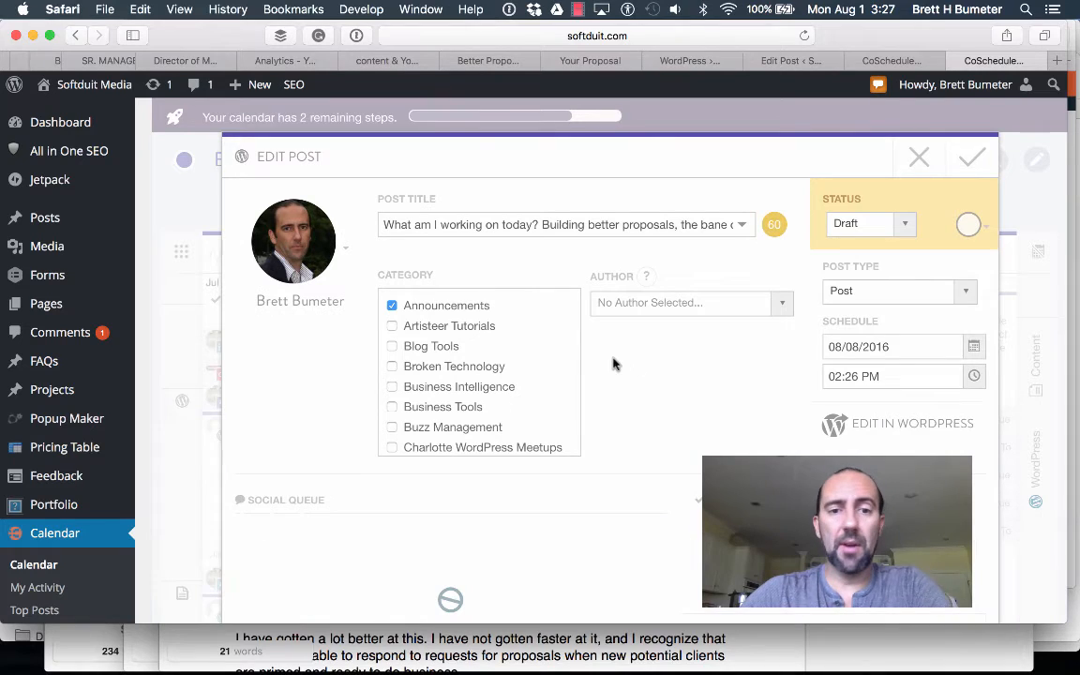
click(394, 308)
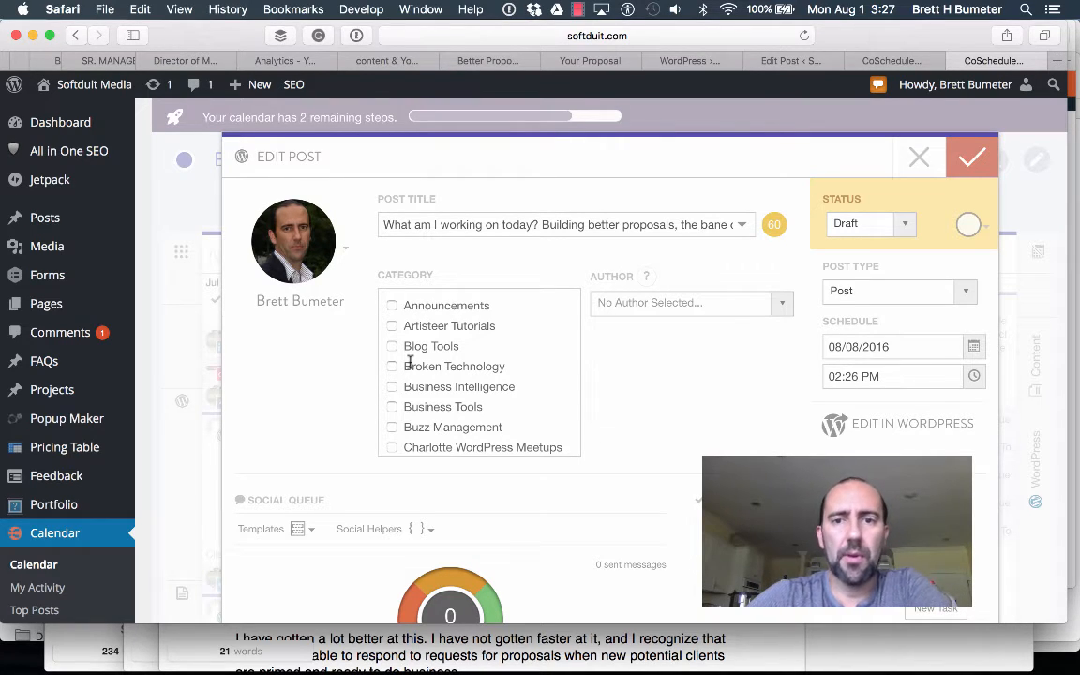
click(392, 407)
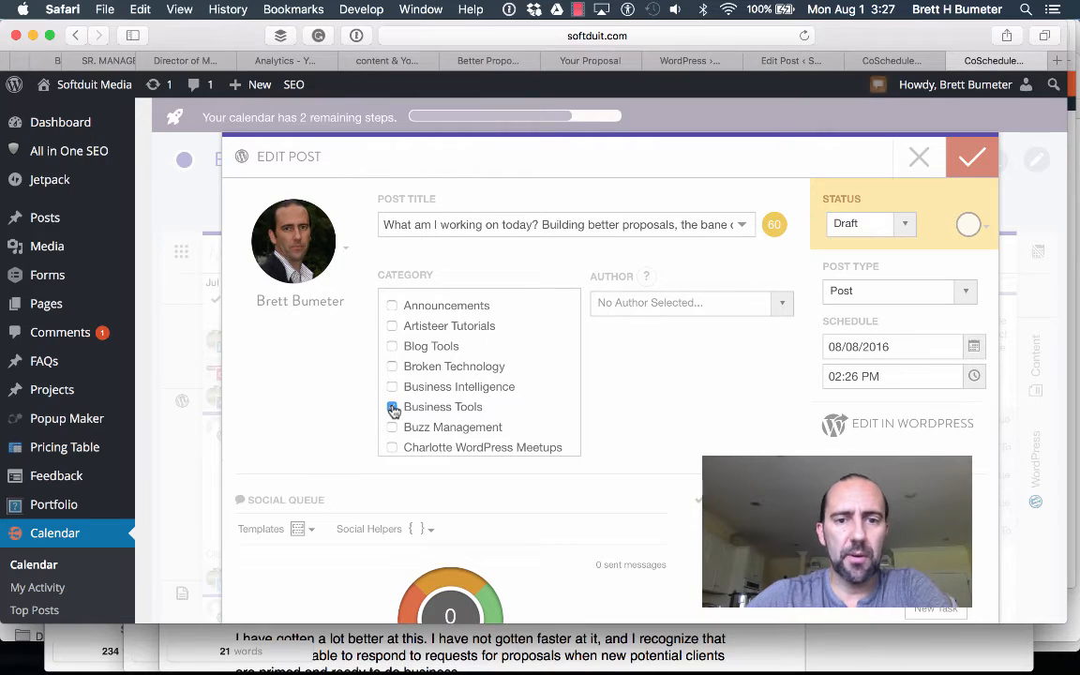
- Move "What am I working on today?" from the start of the post title to its end, separated by a hyphen
click(541, 225)
key(shift+super+Left)
key(super+c)
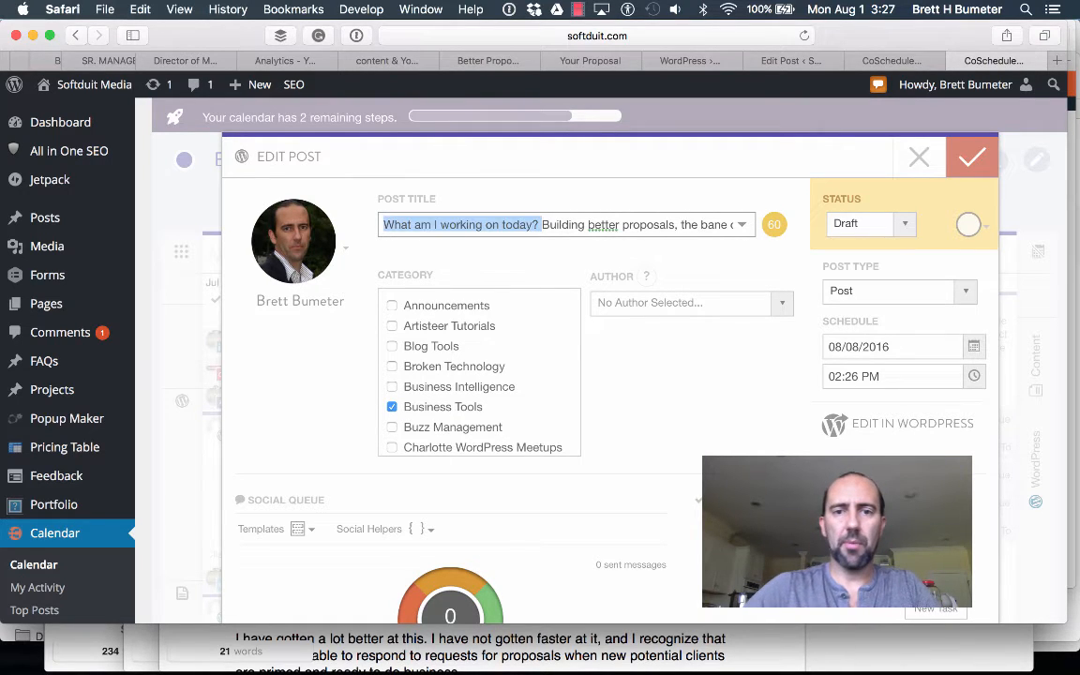
key(BackSpace)
key(super+Right)
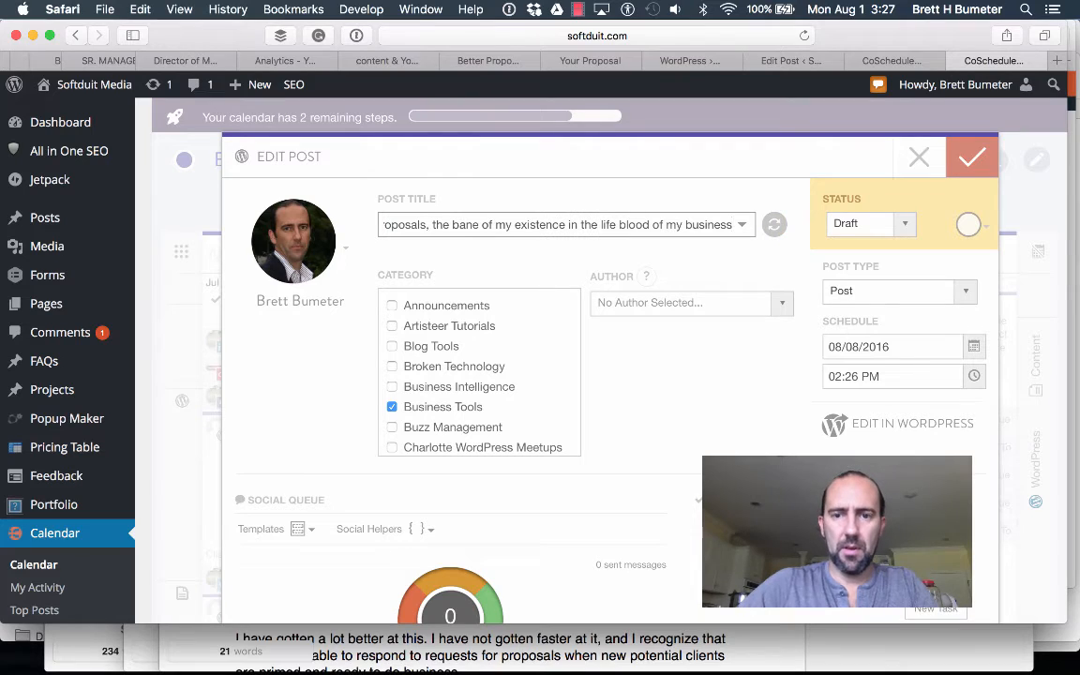
text(-)
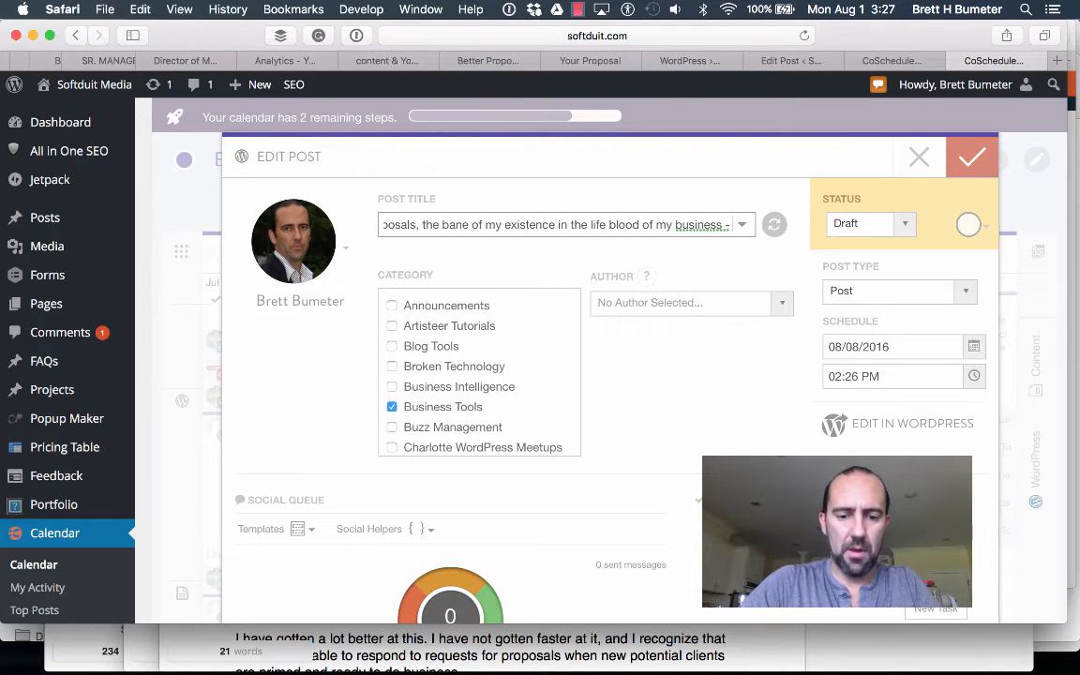
key(super+v)
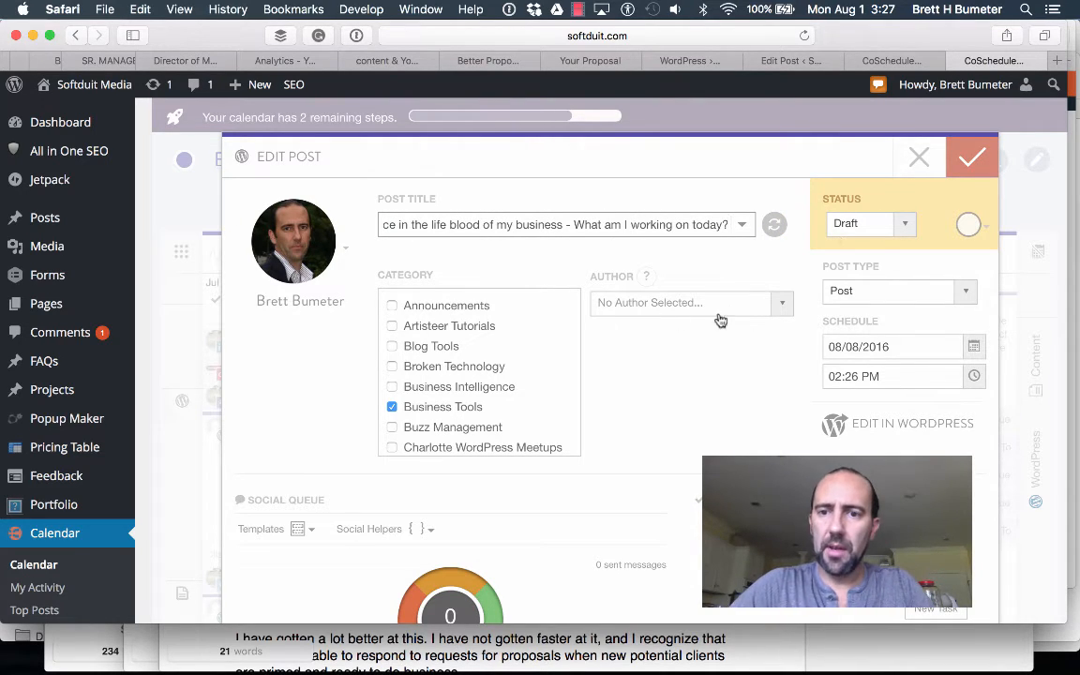
- Assign the site owner as the post's author and set the publishing time to 11:26 AM
click(779, 304)
click(747, 406)
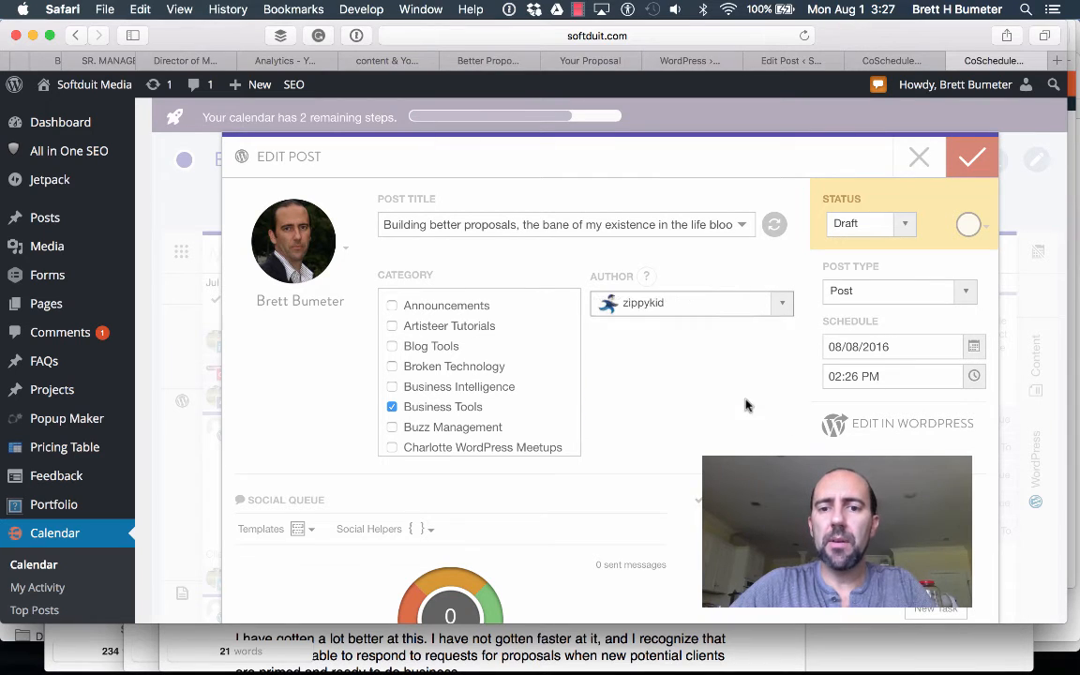
click(778, 303)
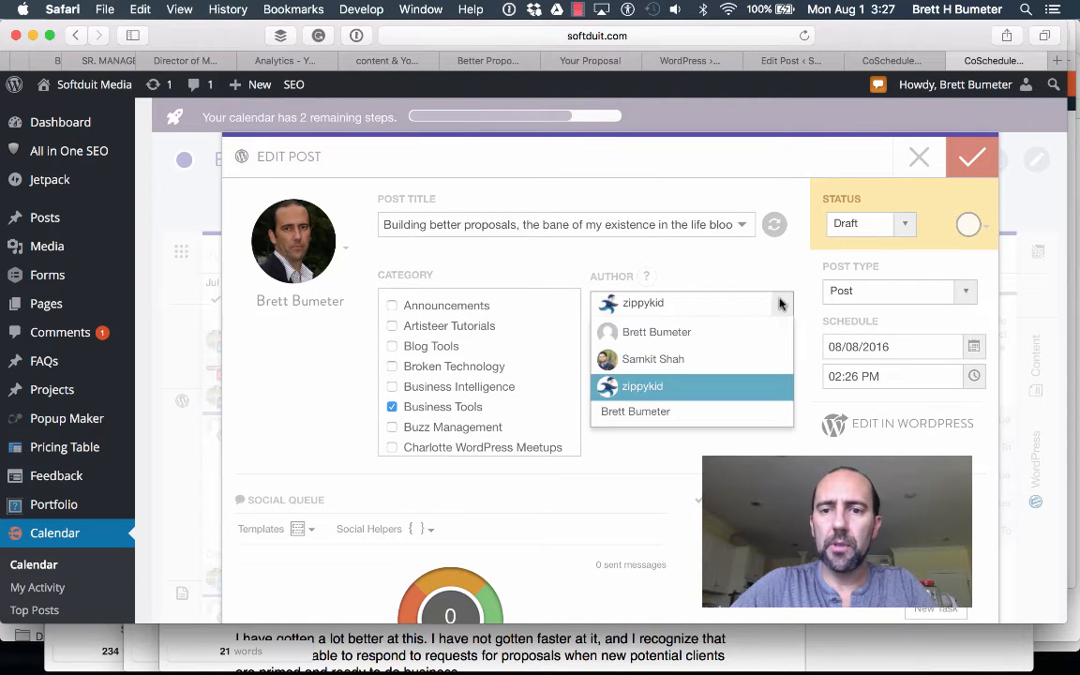
click(771, 410)
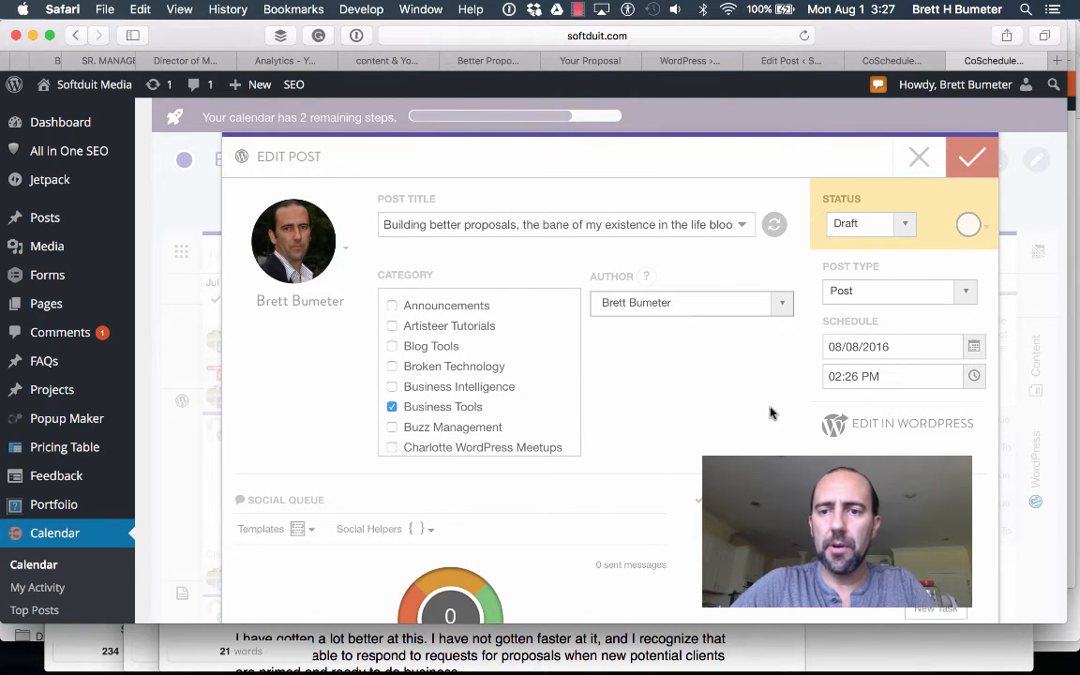
click(835, 376)
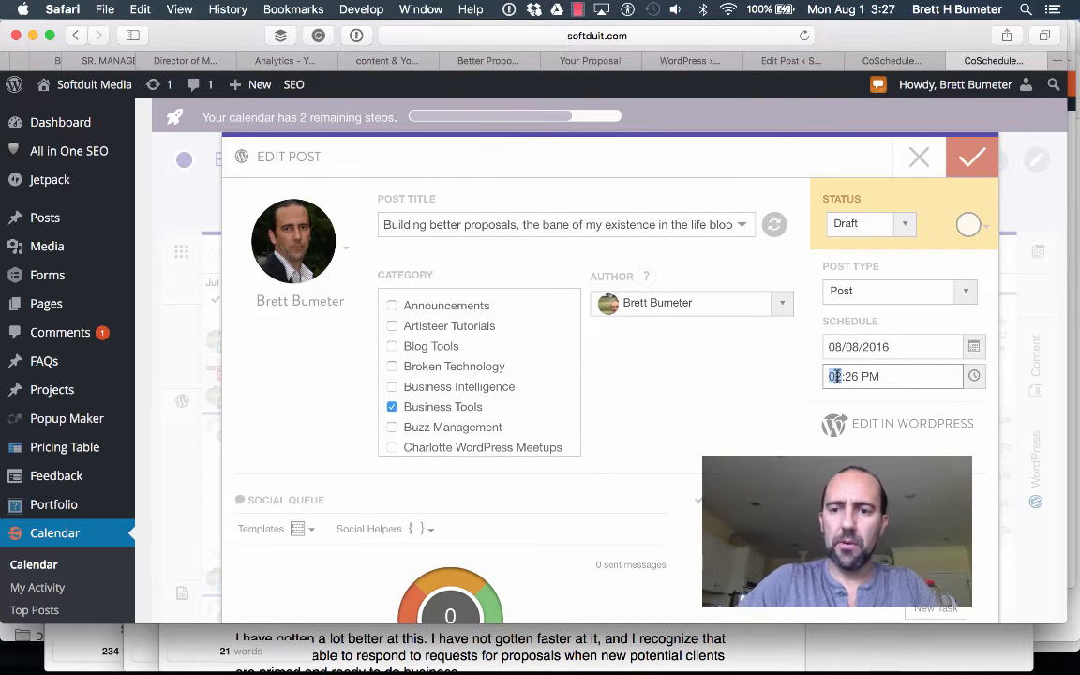
text(11)
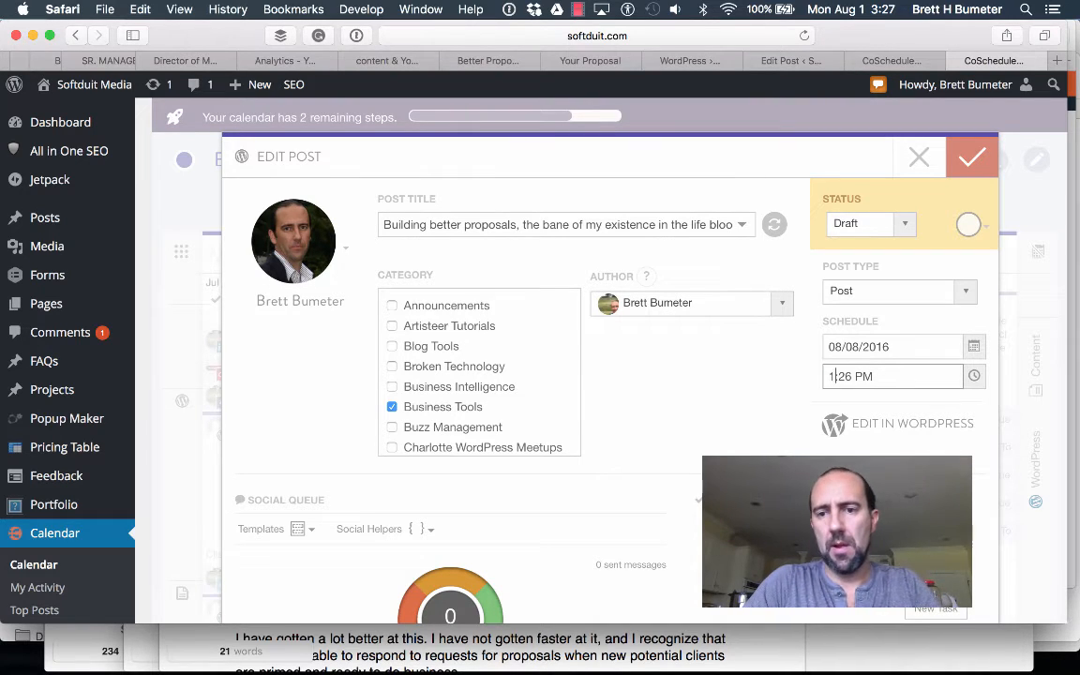
click(870, 376)
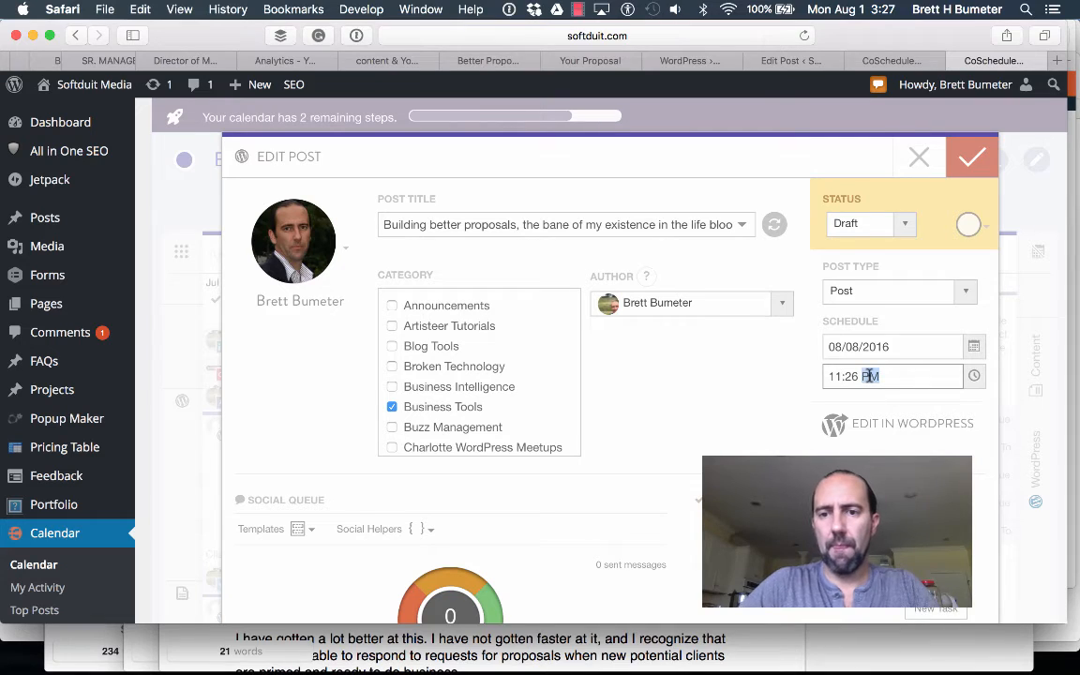
click(779, 337)
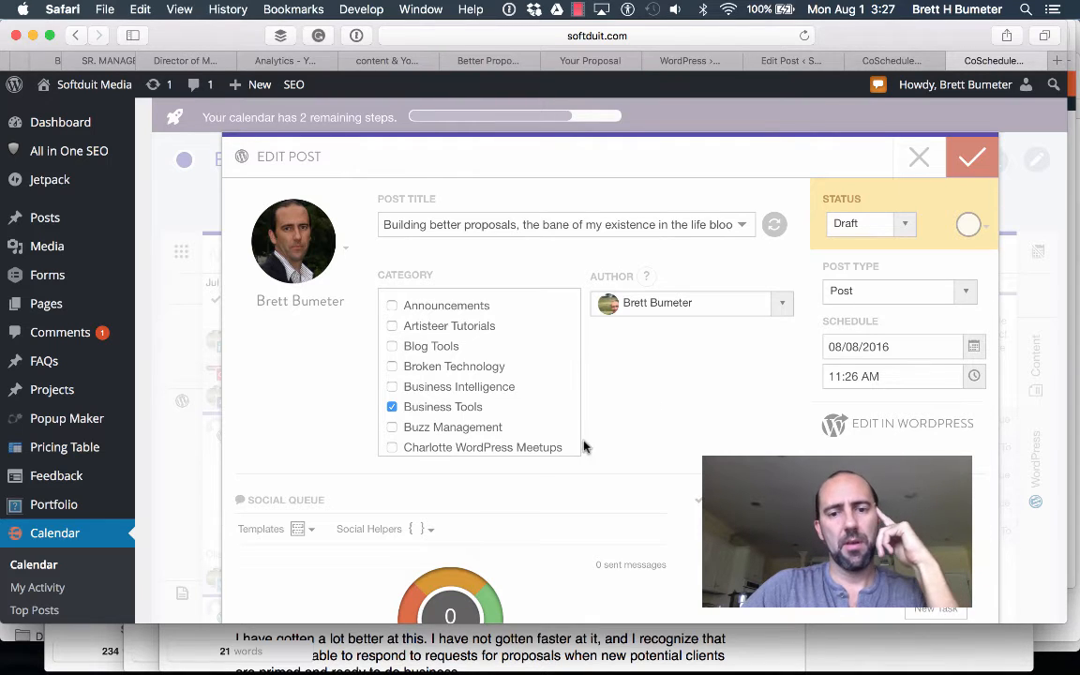
- Apply a social queue template relative to the same day as publish and save the better proposals post
scroll(533, 477, down, 1)
scroll(533, 477, down, 2)
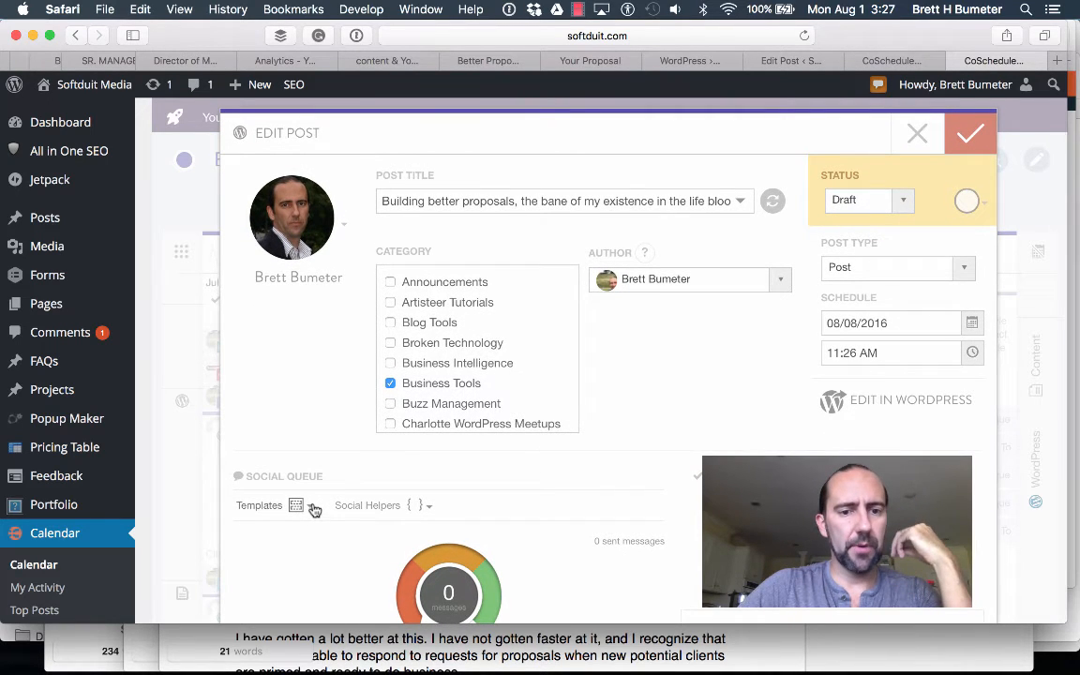
click(313, 507)
click(338, 568)
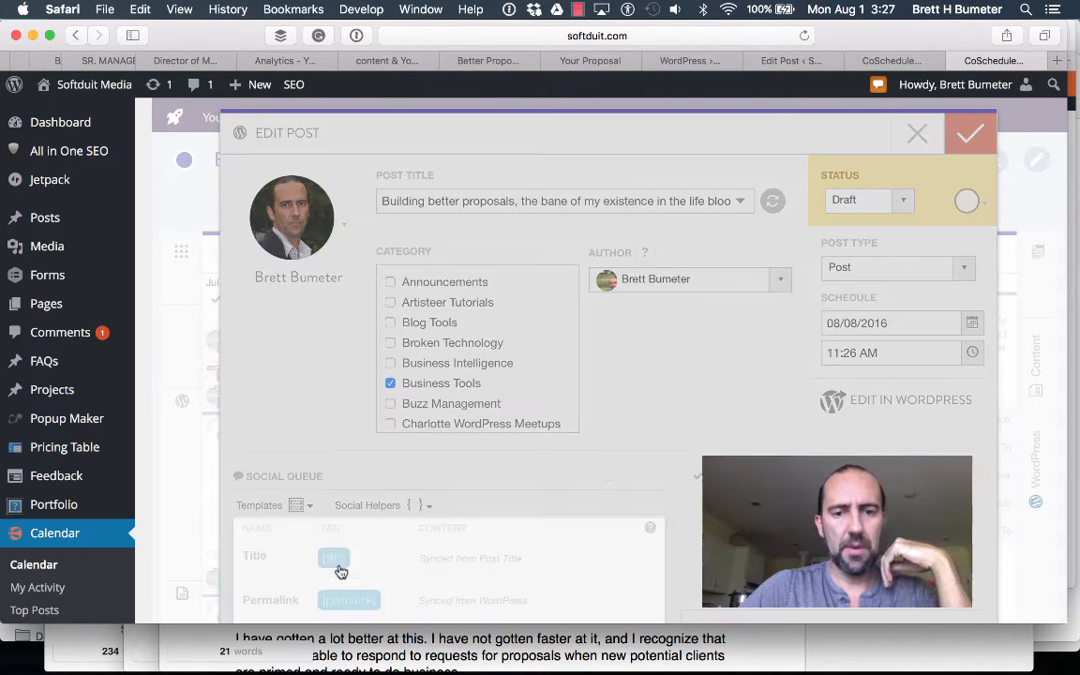
scroll(607, 471, down, 10)
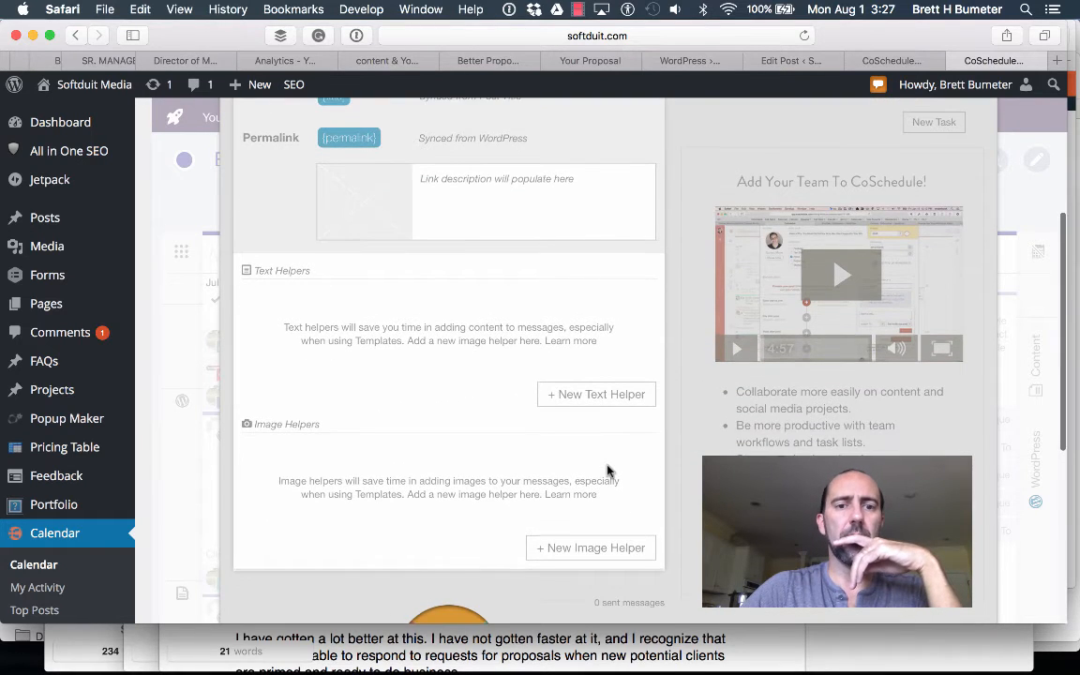
scroll(606, 470, down, 15)
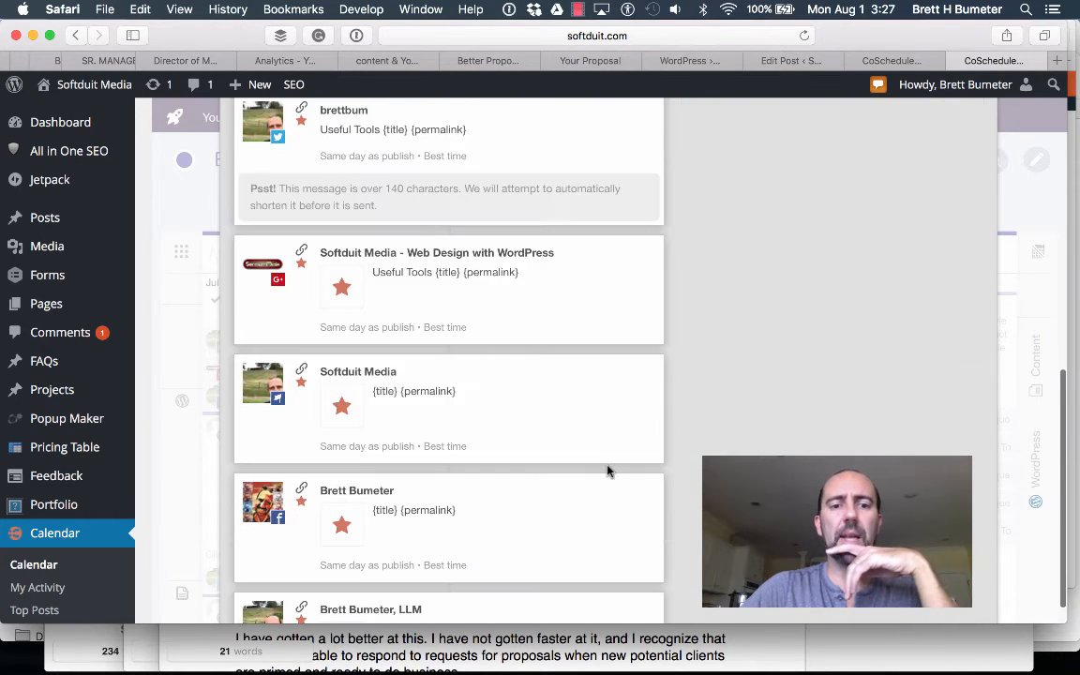
scroll(606, 471, down, 15)
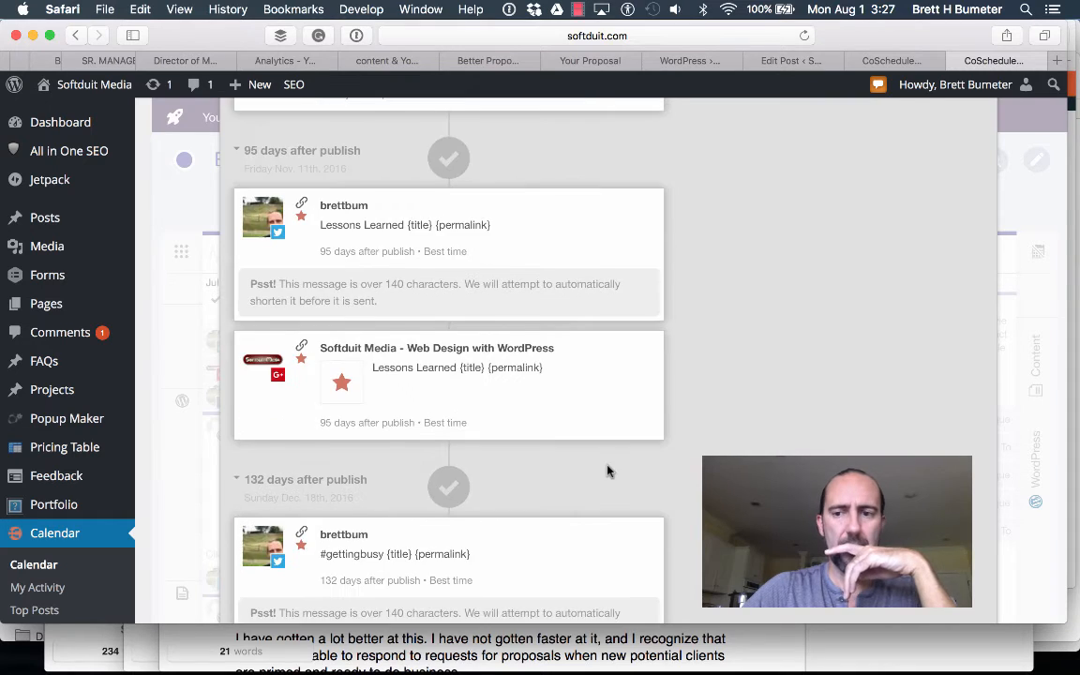
scroll(607, 470, down, 10)
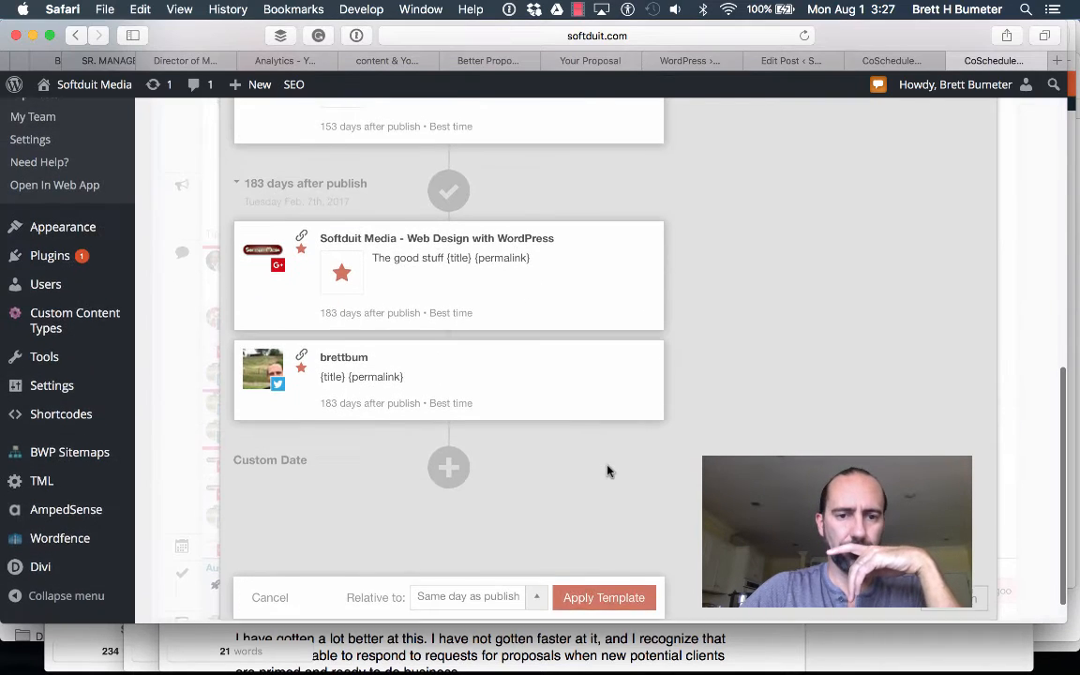
click(603, 601)
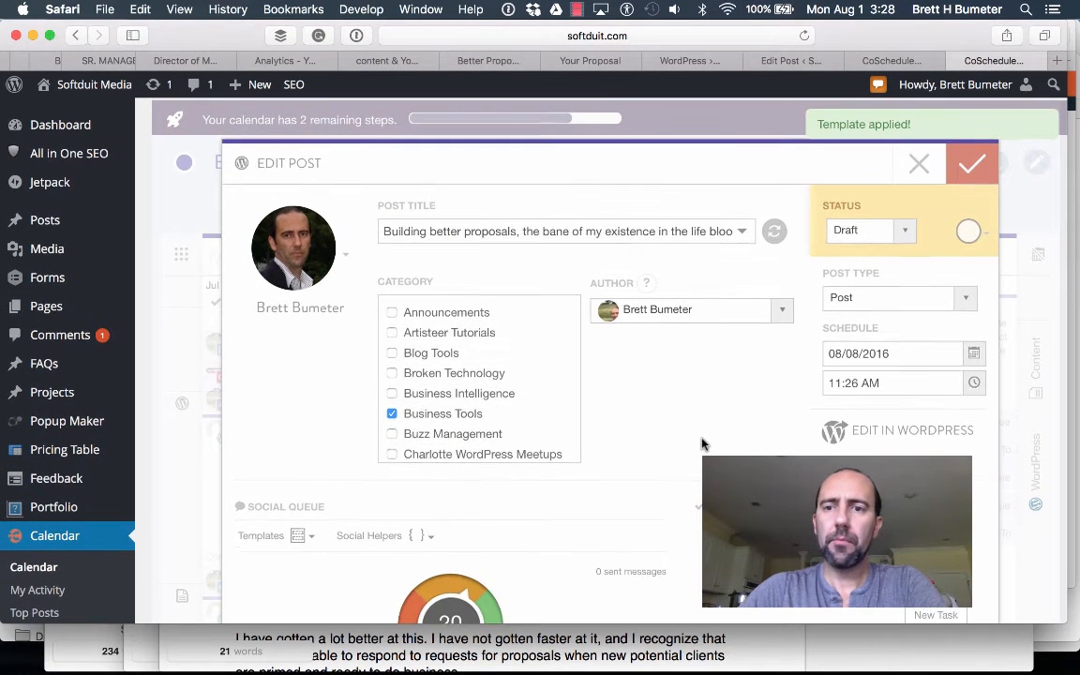
click(973, 165)
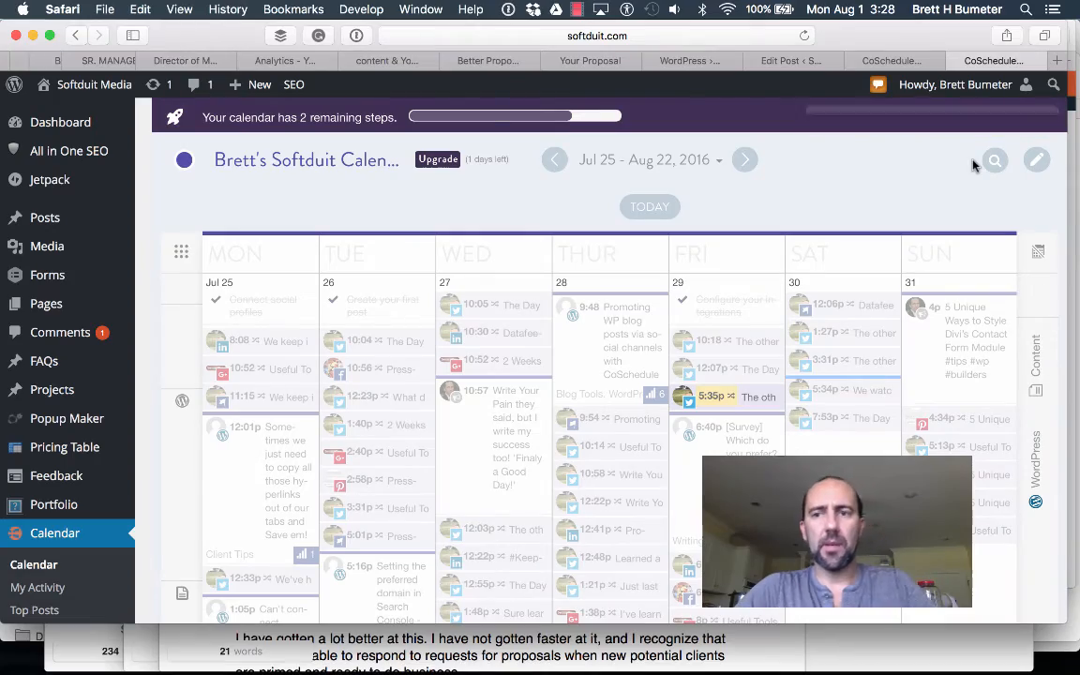
- Switch to Pages and copy the heading "What am I really working on today? Rapidly writing blog articles for my publishing schedule with Dragon Dictate"
key(super+Tab)
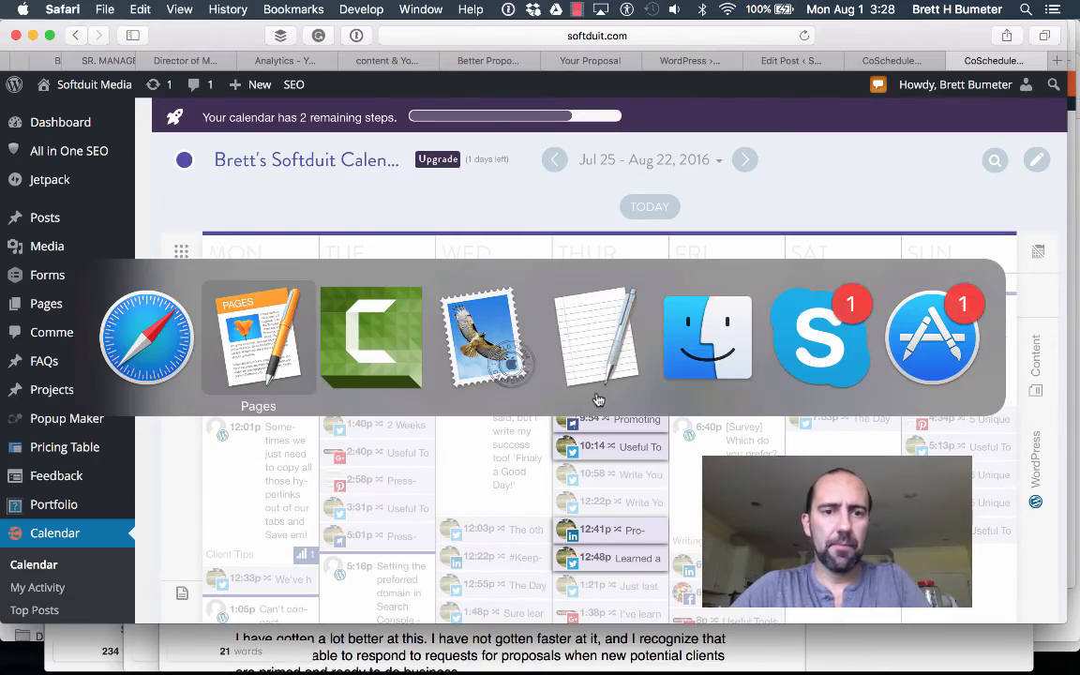
scroll(387, 473, down, 20)
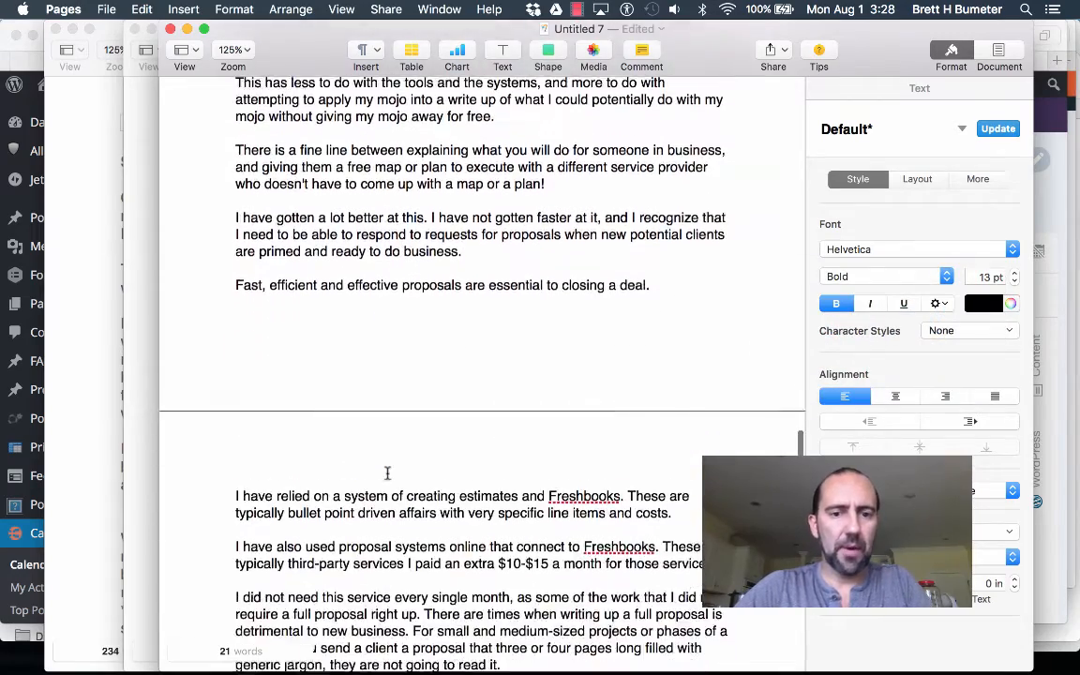
scroll(387, 474, down, 2)
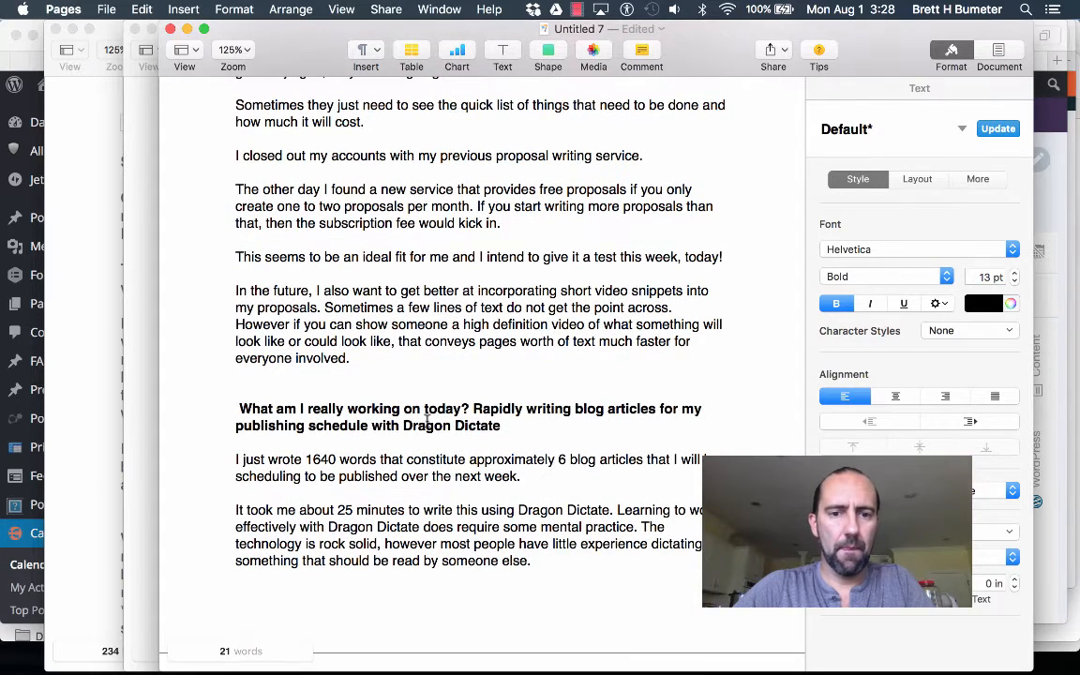
triple_click(426, 419)
key(super+c)
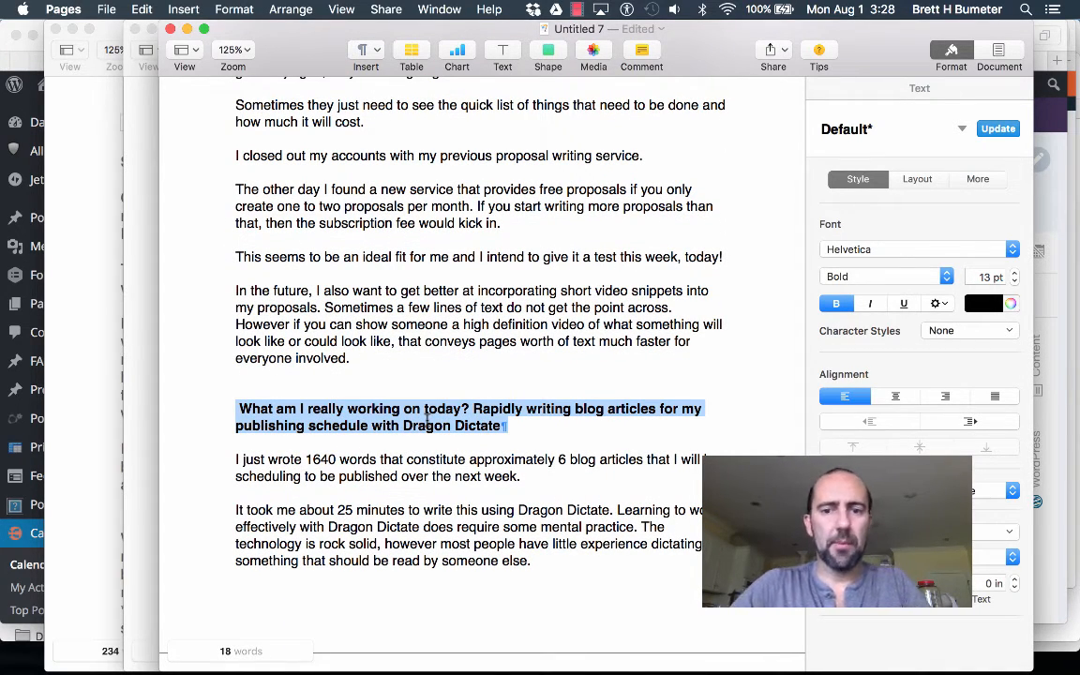
- Switch to the CoSchedule calendar in Safari and create a blog post on August 9, using the copied Dragon Dictate heading as its title
key(super+Tab)
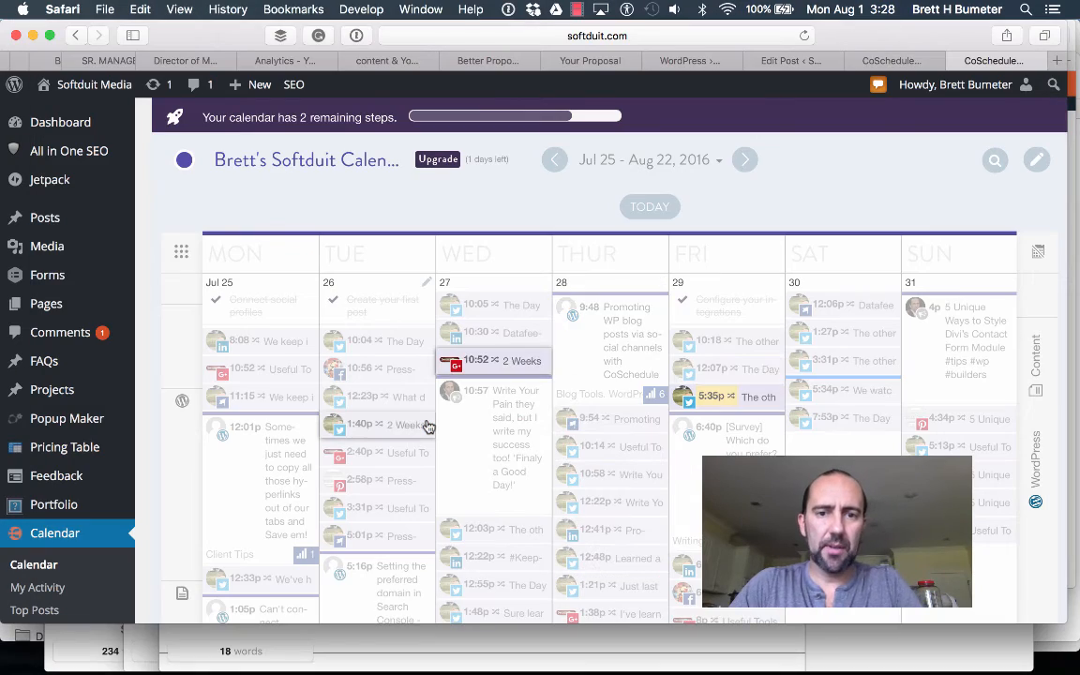
scroll(427, 426, down, 15)
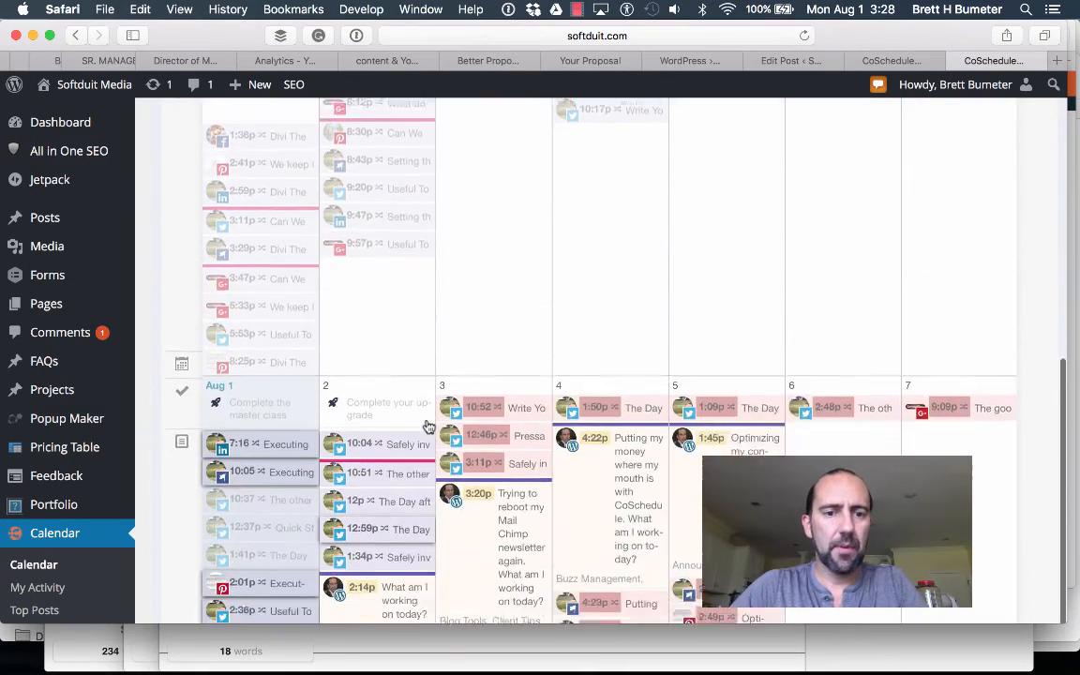
scroll(428, 427, down, 12)
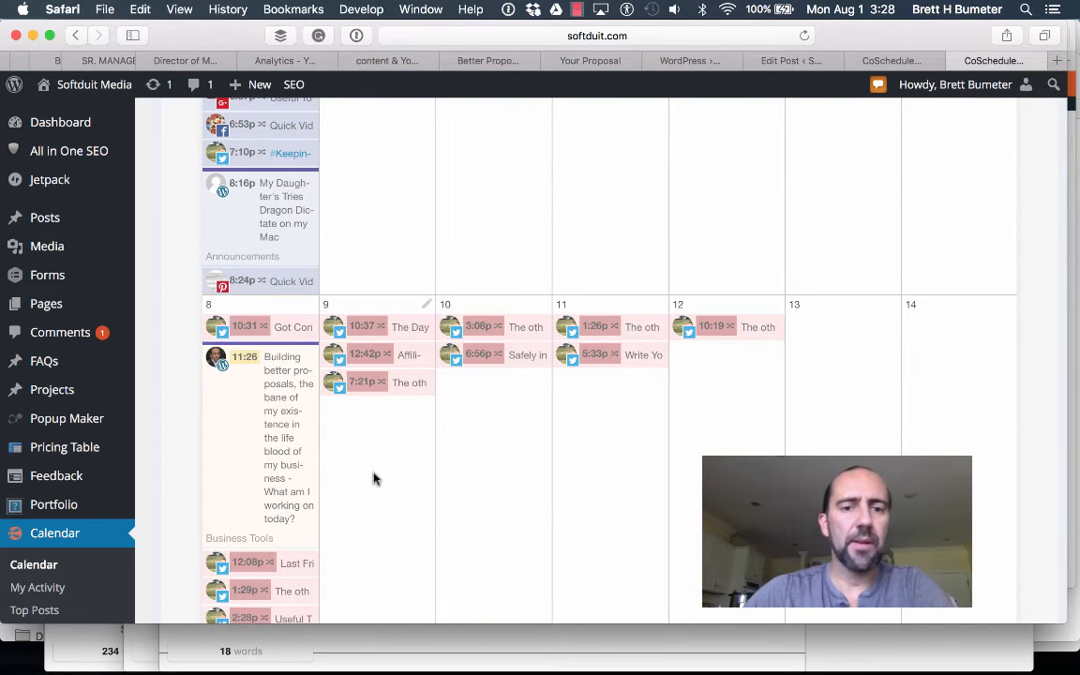
click(427, 307)
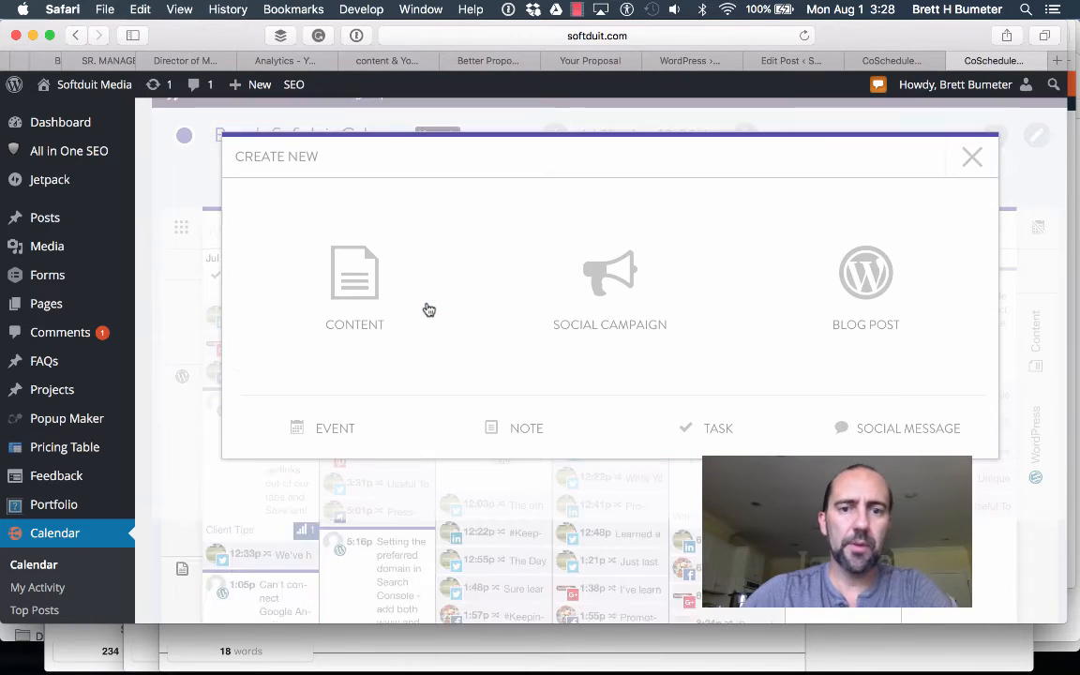
click(863, 285)
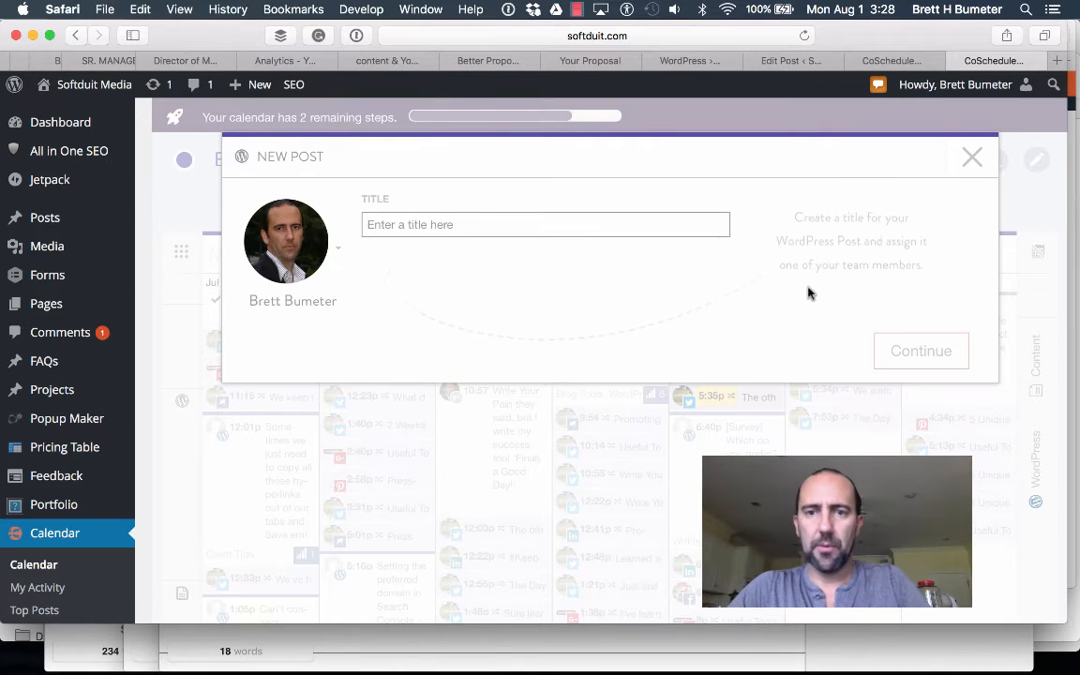
key(super+v)
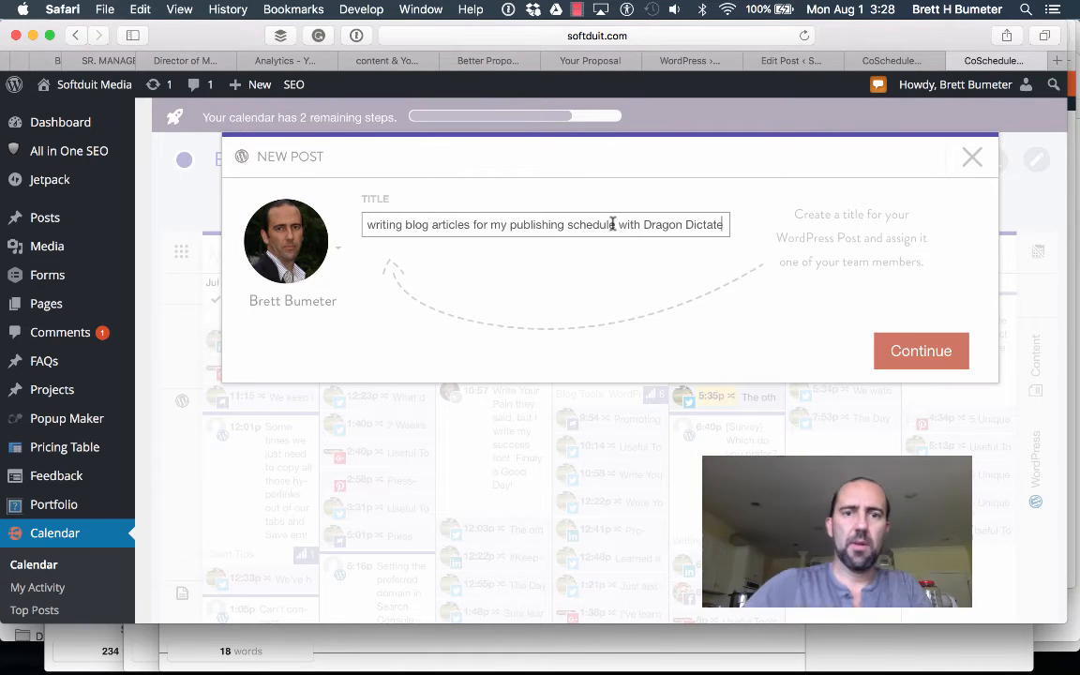
click(916, 349)
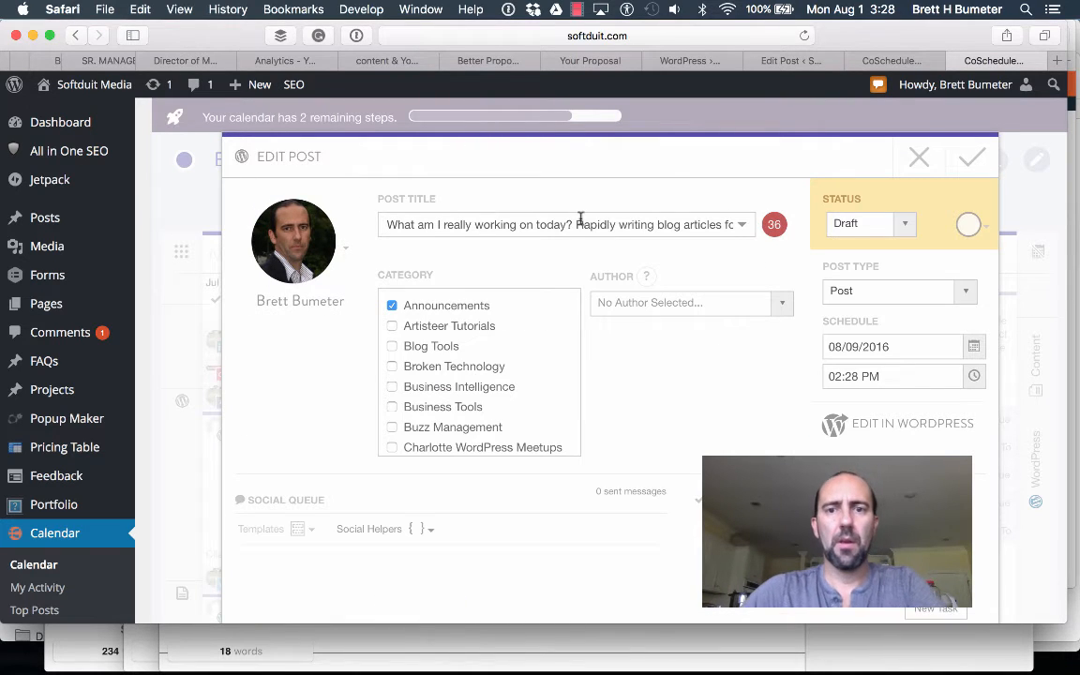
- Move "What am I really working on today?" from the start of the post title to its end, separated by a hyphen
drag(577, 224, 384, 224)
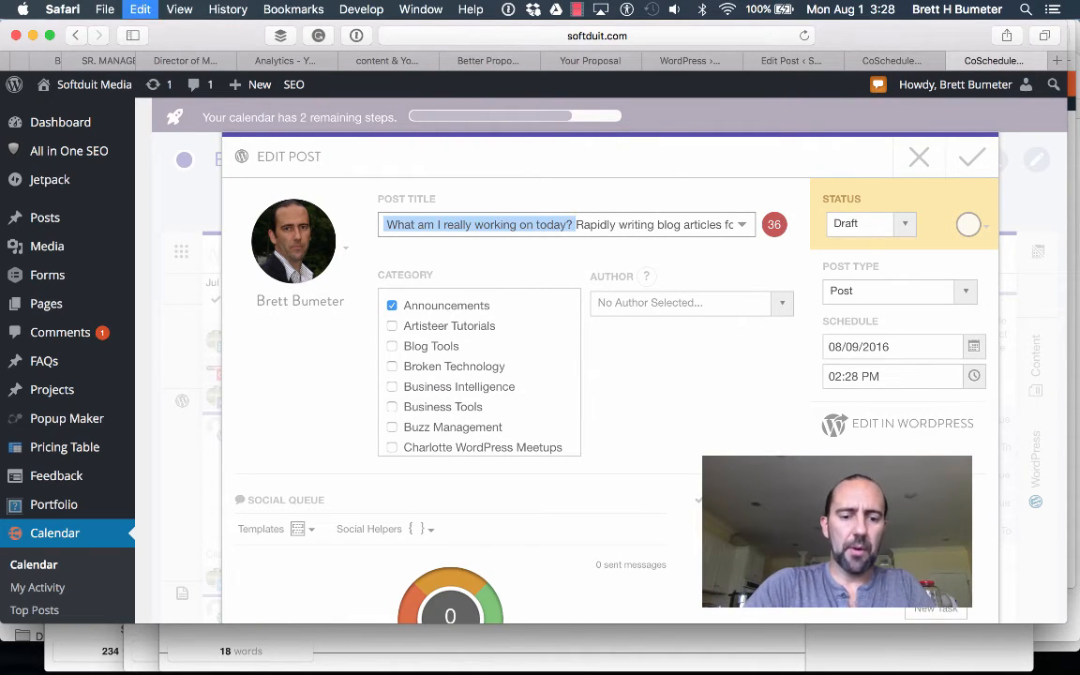
key(BackSpace)
text(- )
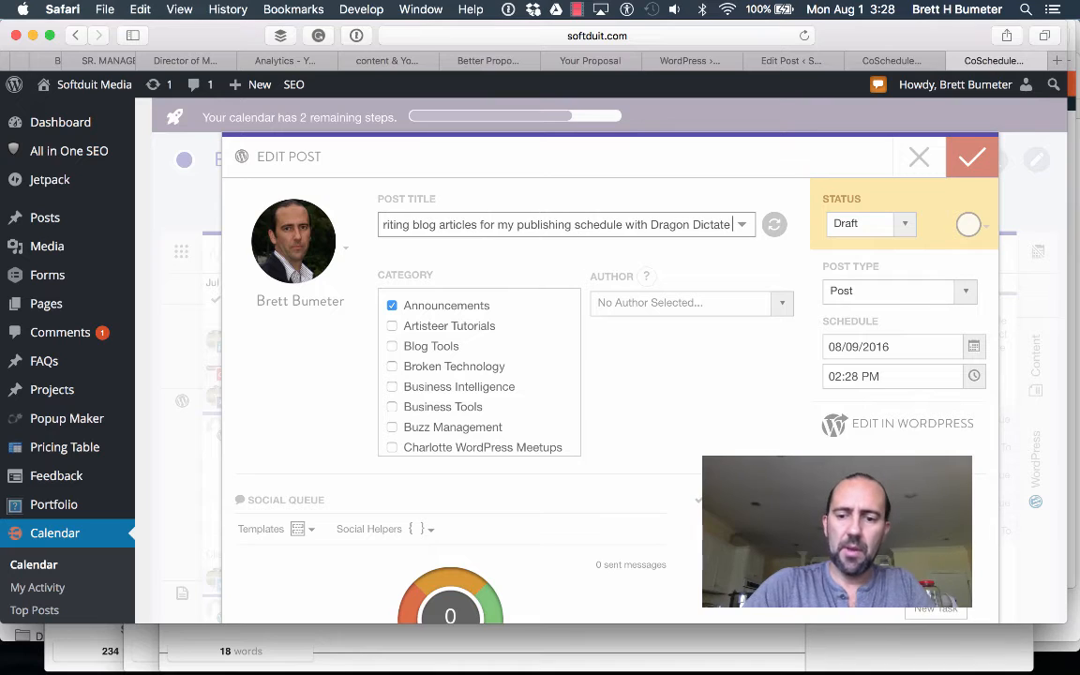
text( What am I really working on today?)
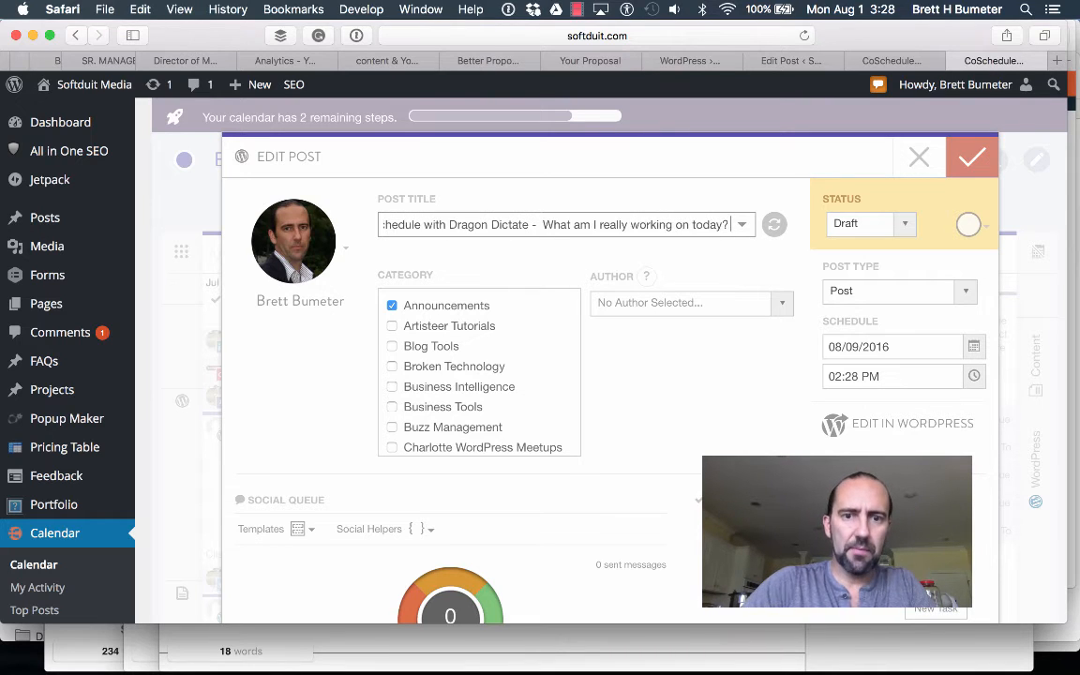
- Add the prefix "(VIDEO)" at the start of the post title
key(super+Left)
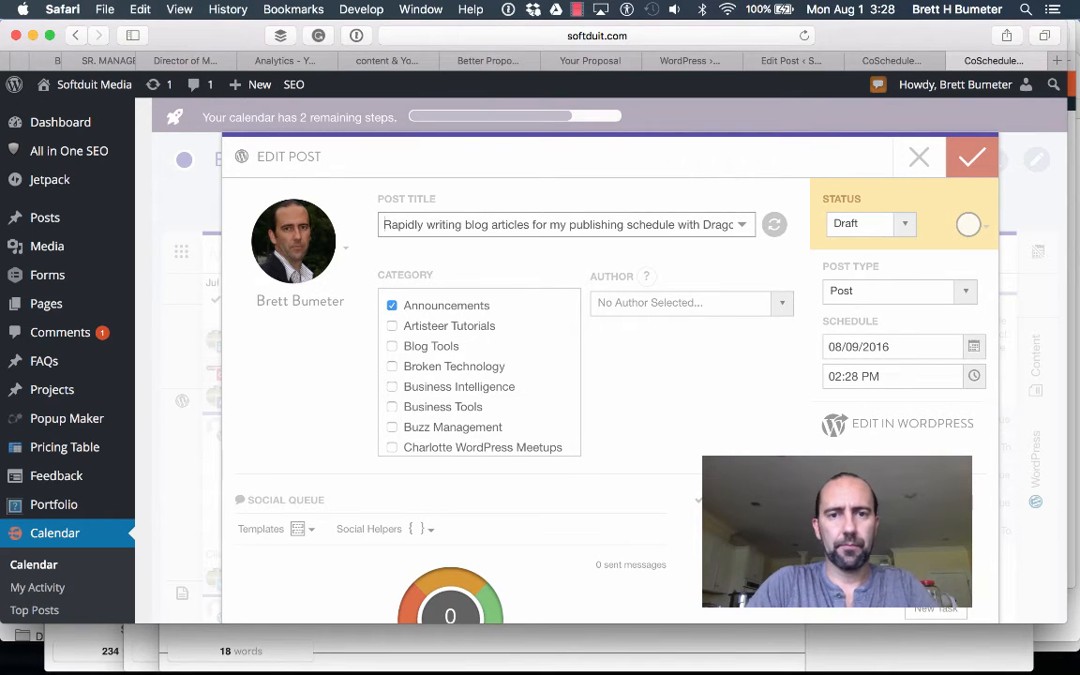
text(VIDEO))
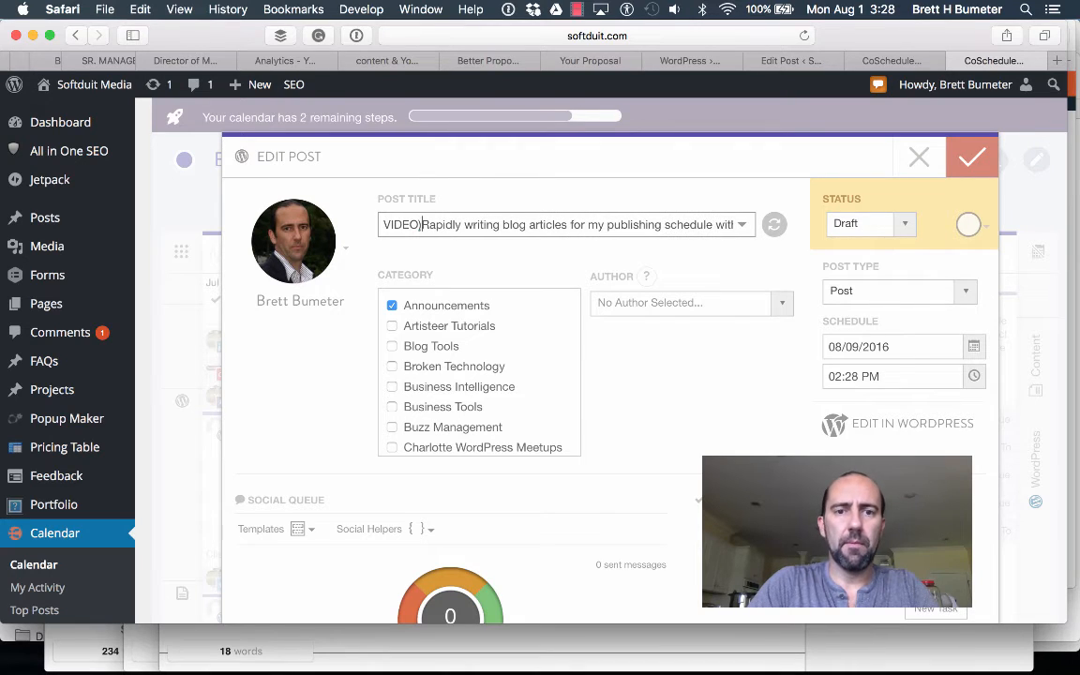
text(()
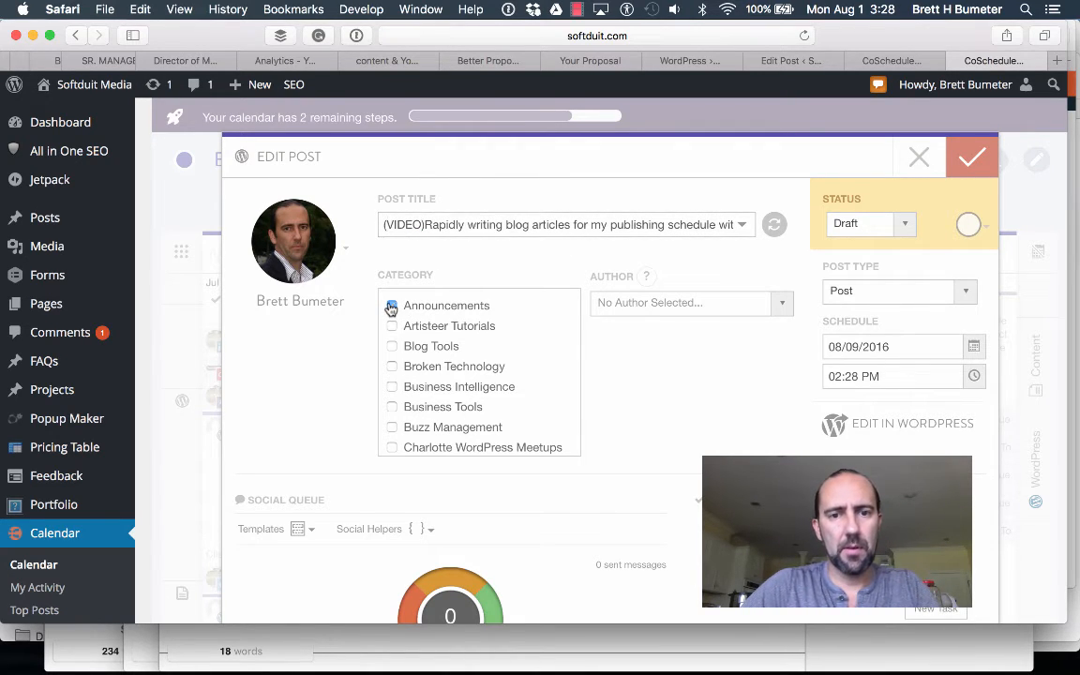
- Replace the Announcements category with Dragon Naturally Speaking and Blog Tools, and assign the site owner's photo-avatar account as author
scroll(447, 383, down, 2)
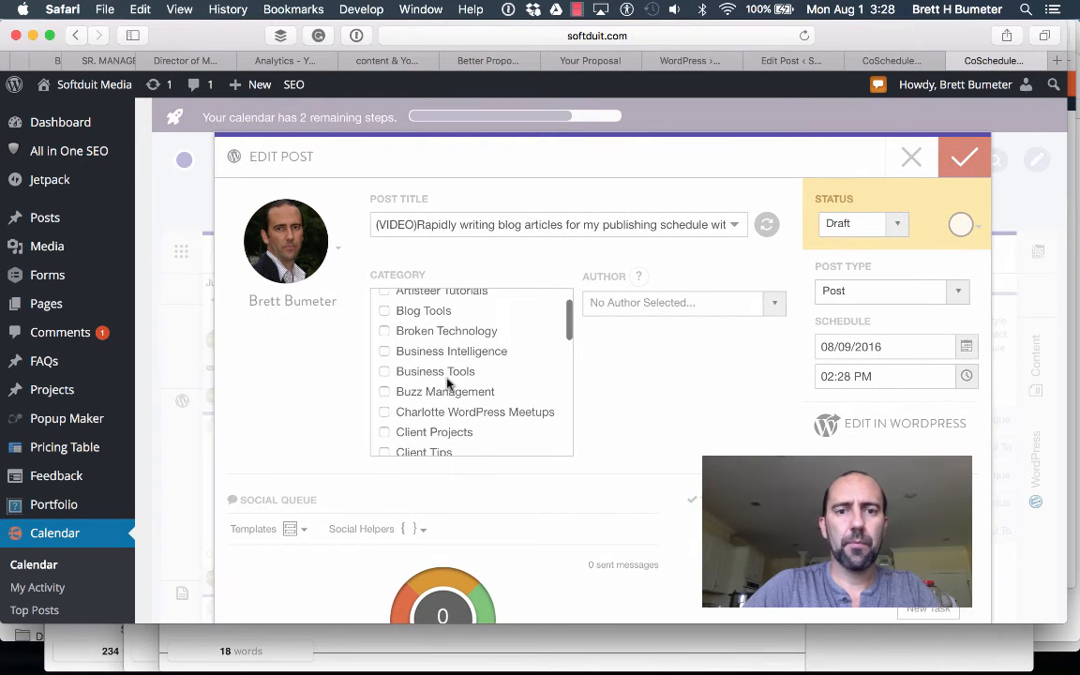
scroll(447, 383, down, 4)
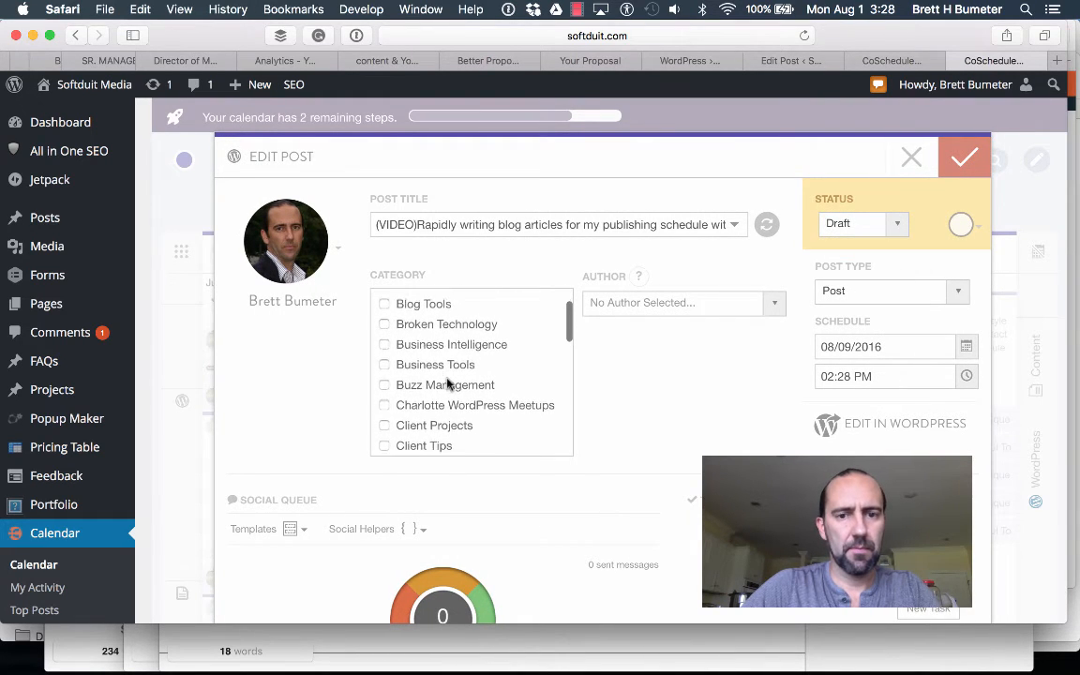
scroll(448, 383, down, 2)
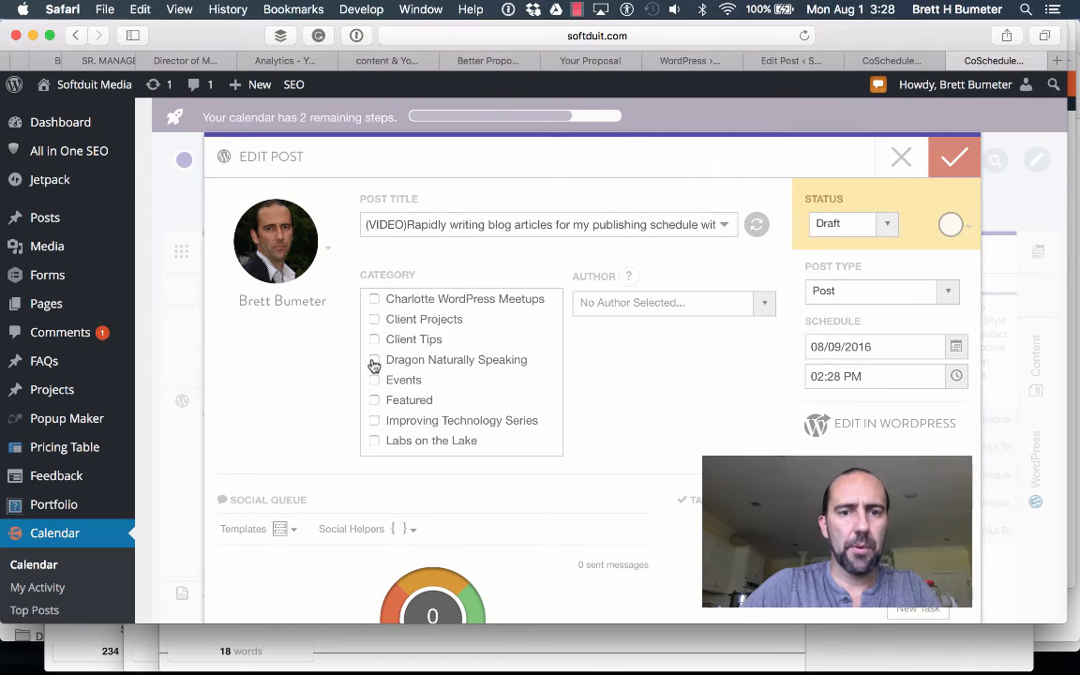
scroll(447, 387, down, 5)
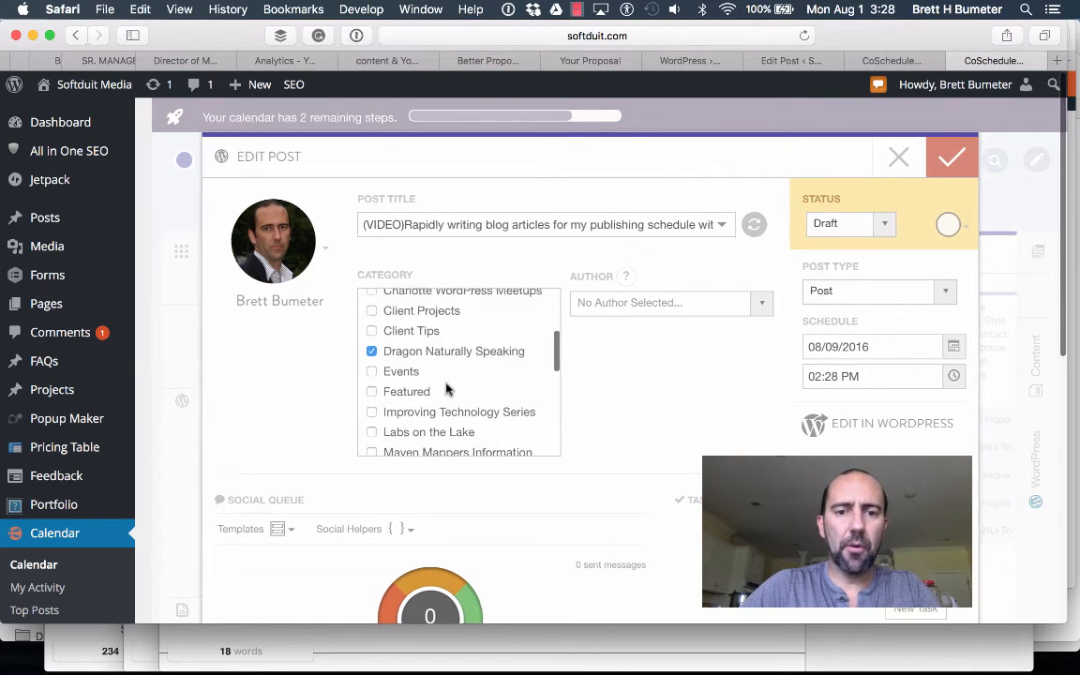
scroll(447, 387, up, 6)
scroll(447, 387, up, 3)
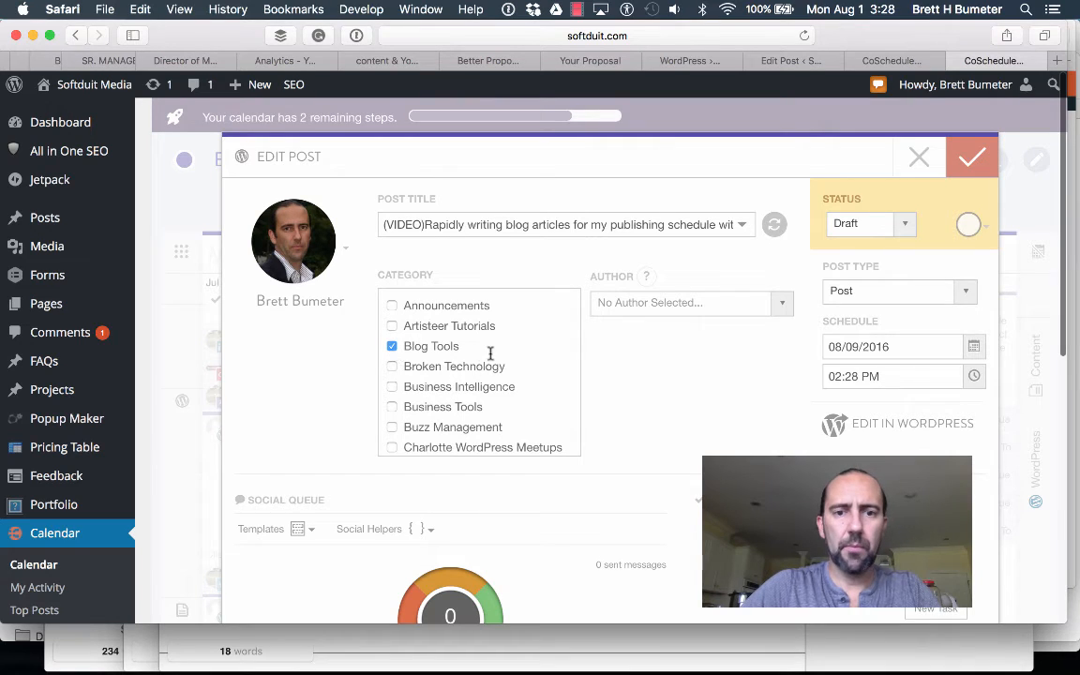
click(782, 310)
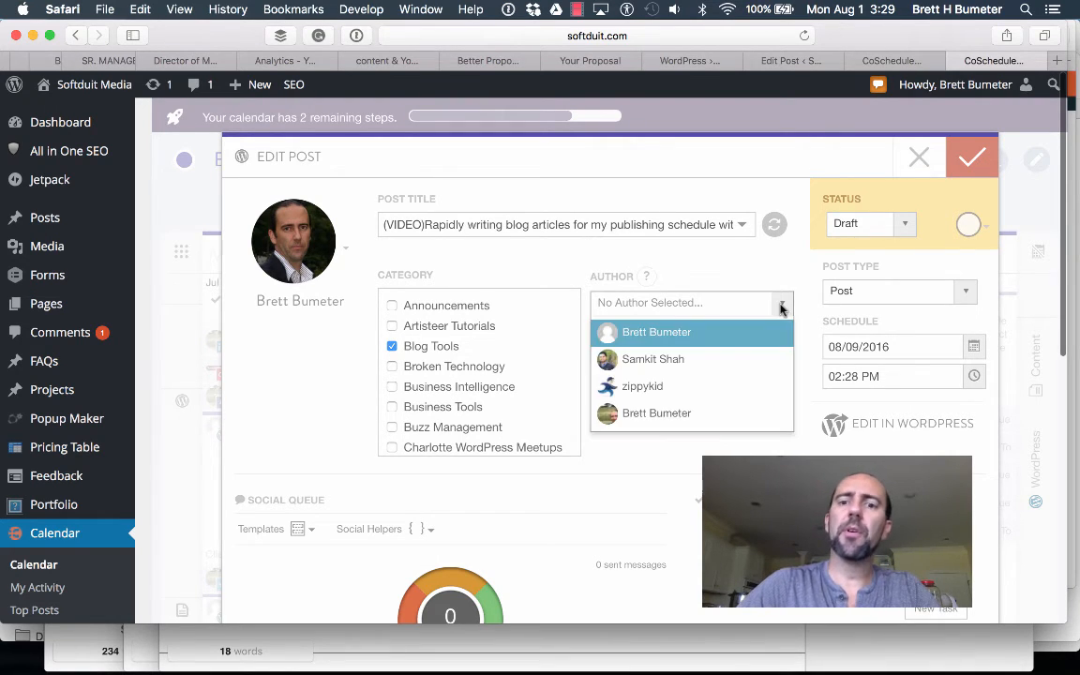
click(755, 413)
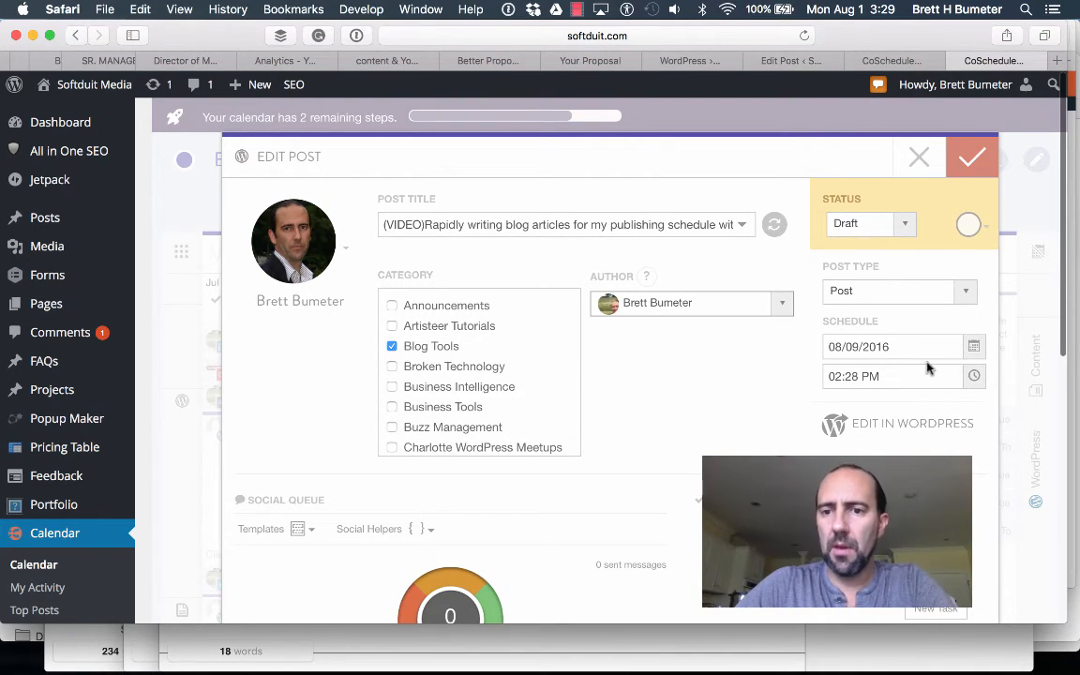
- Apply the "6 Month que for Blog Post" social queue template to the post, relative to the same day as publish
scroll(666, 376, down, 2)
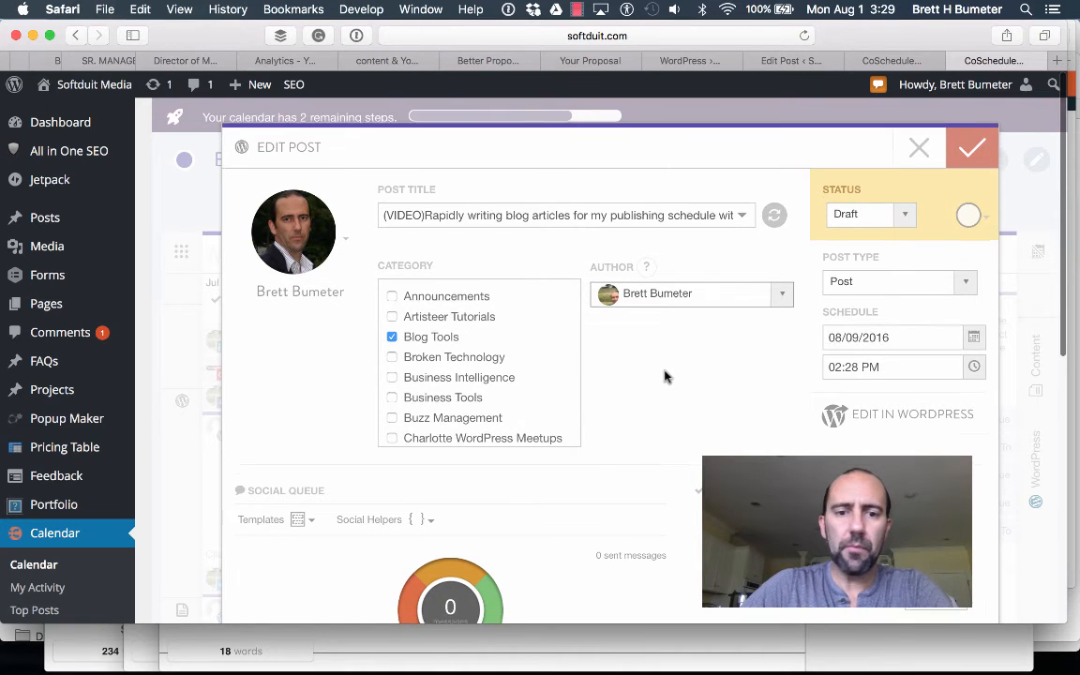
click(302, 506)
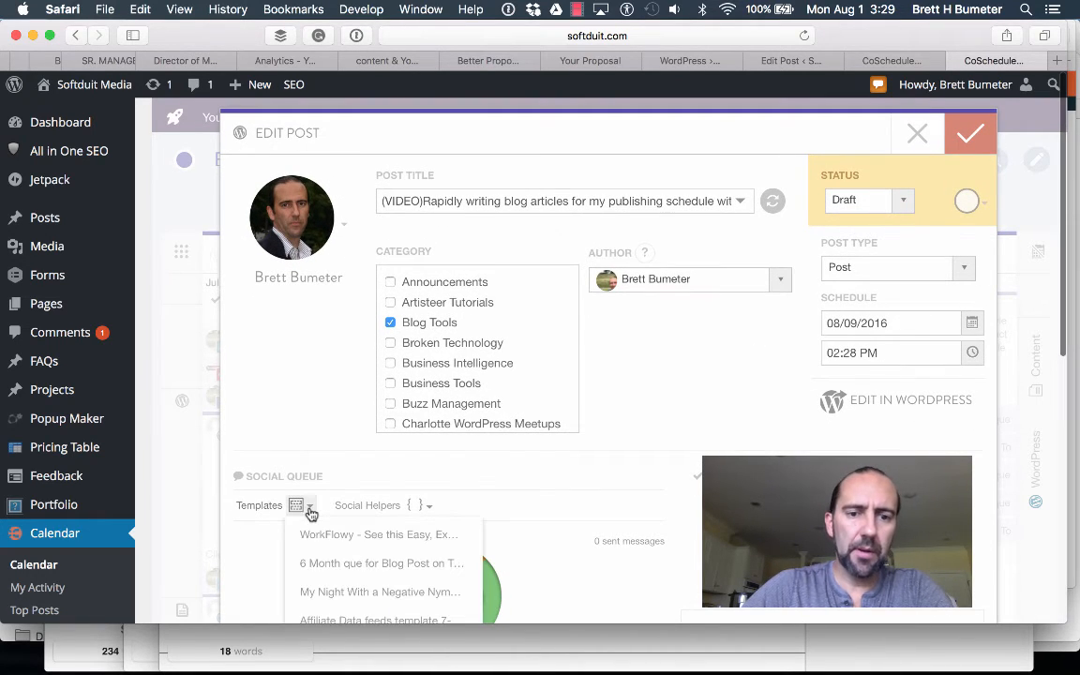
click(330, 566)
scroll(557, 497, down, 15)
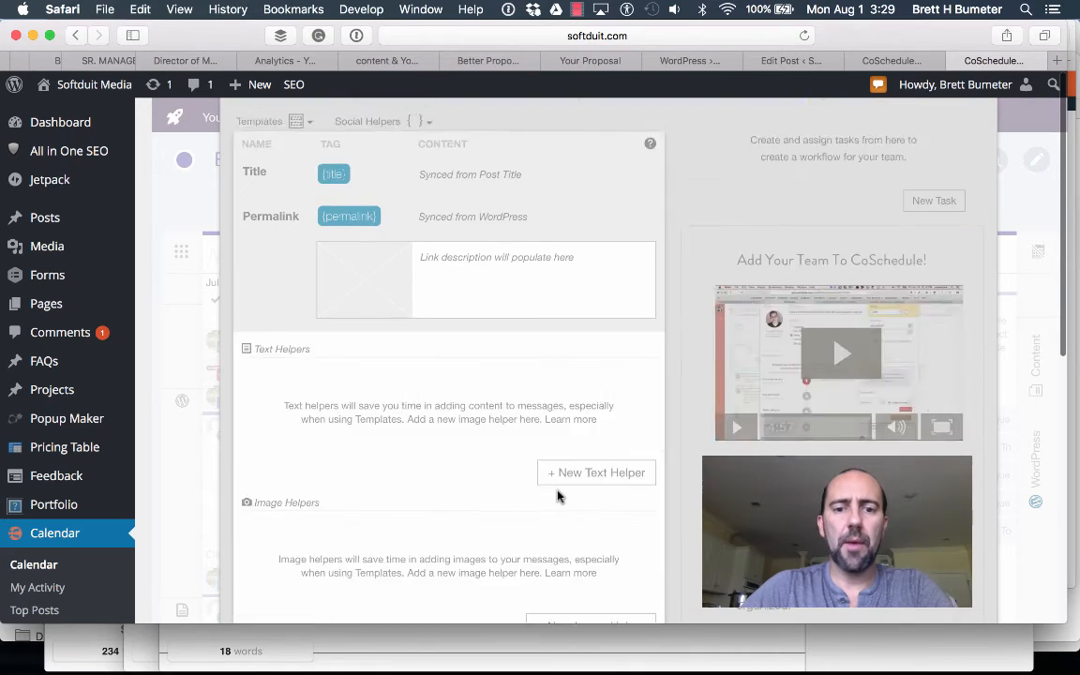
scroll(557, 497, down, 3)
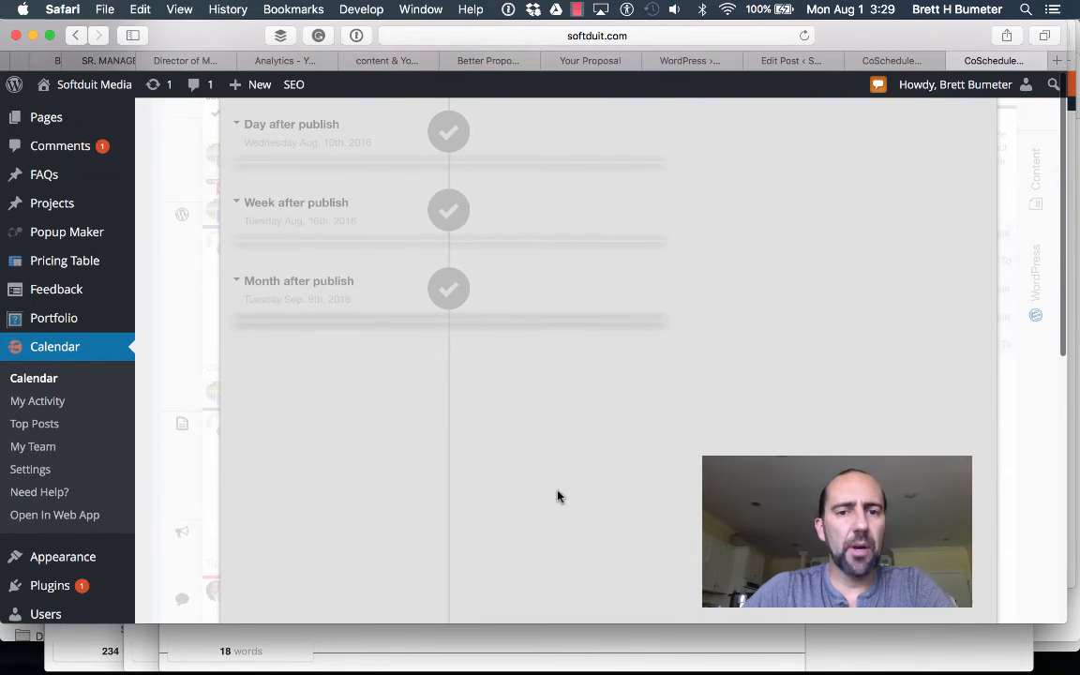
scroll(557, 497, down, 10)
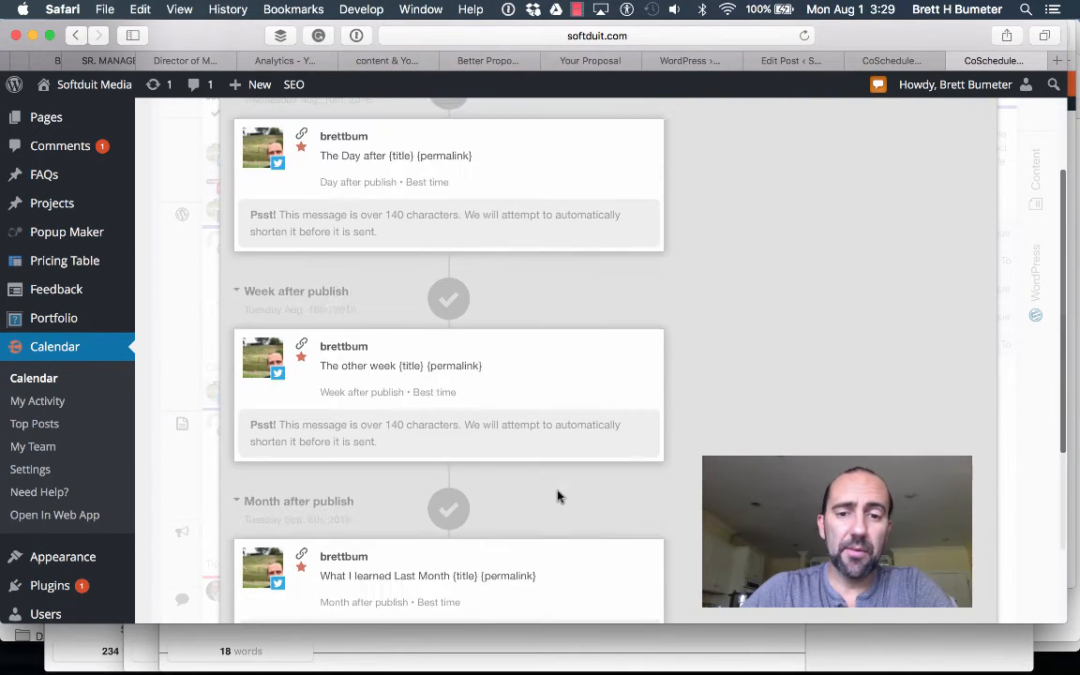
scroll(557, 497, down, 12)
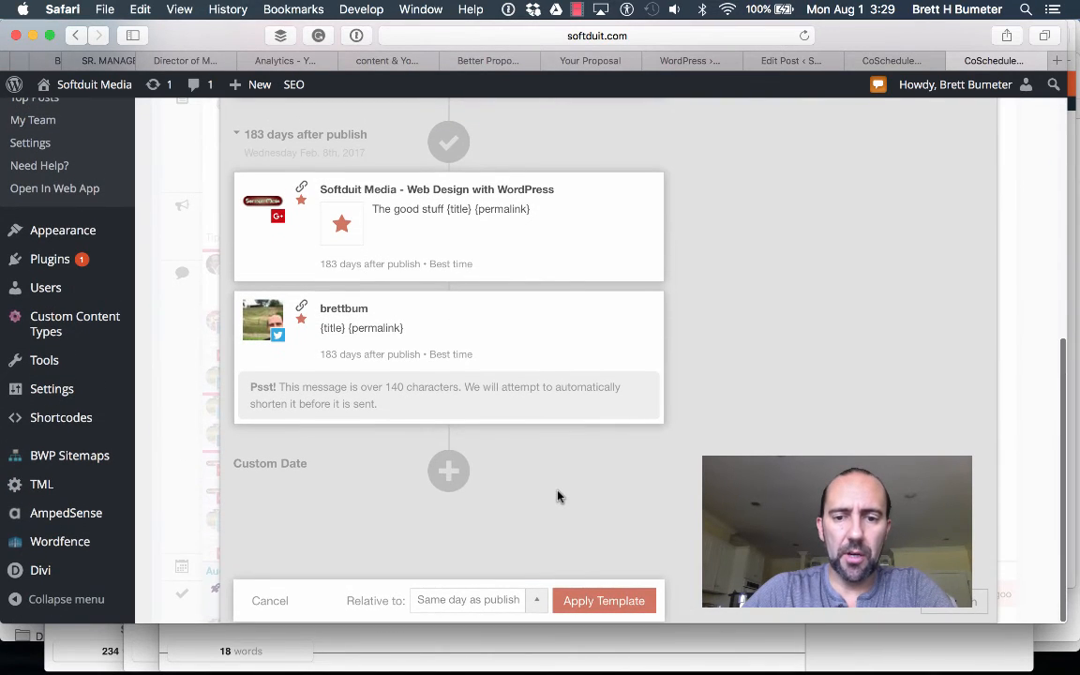
click(598, 601)
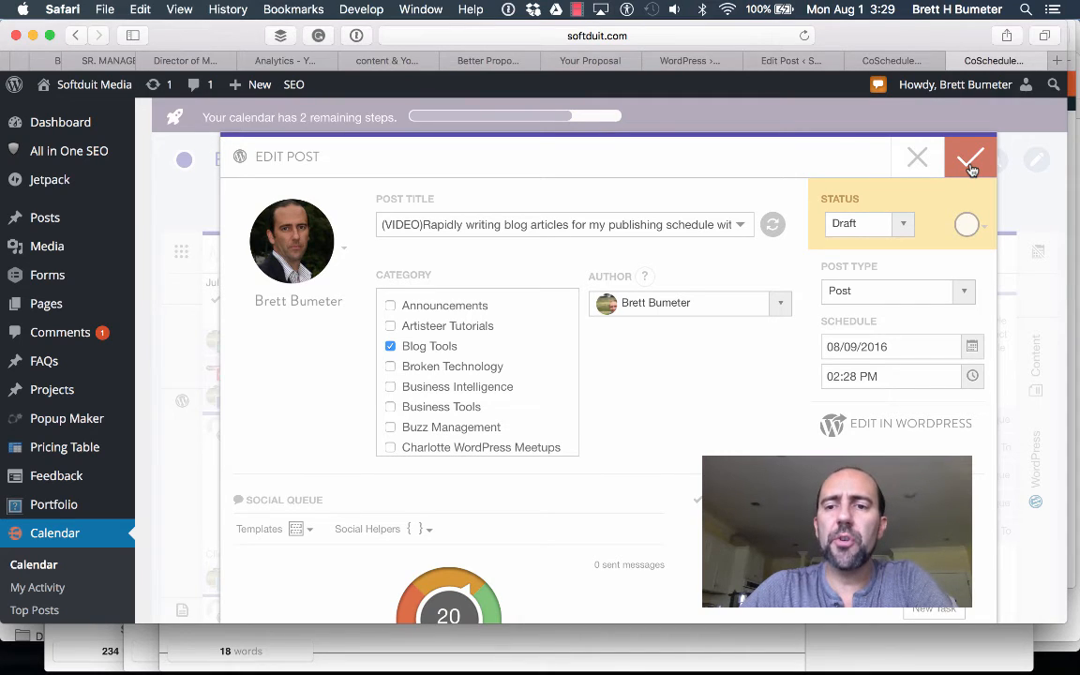
- Reschedule the post to 08/10/2016 and save it
click(923, 347)
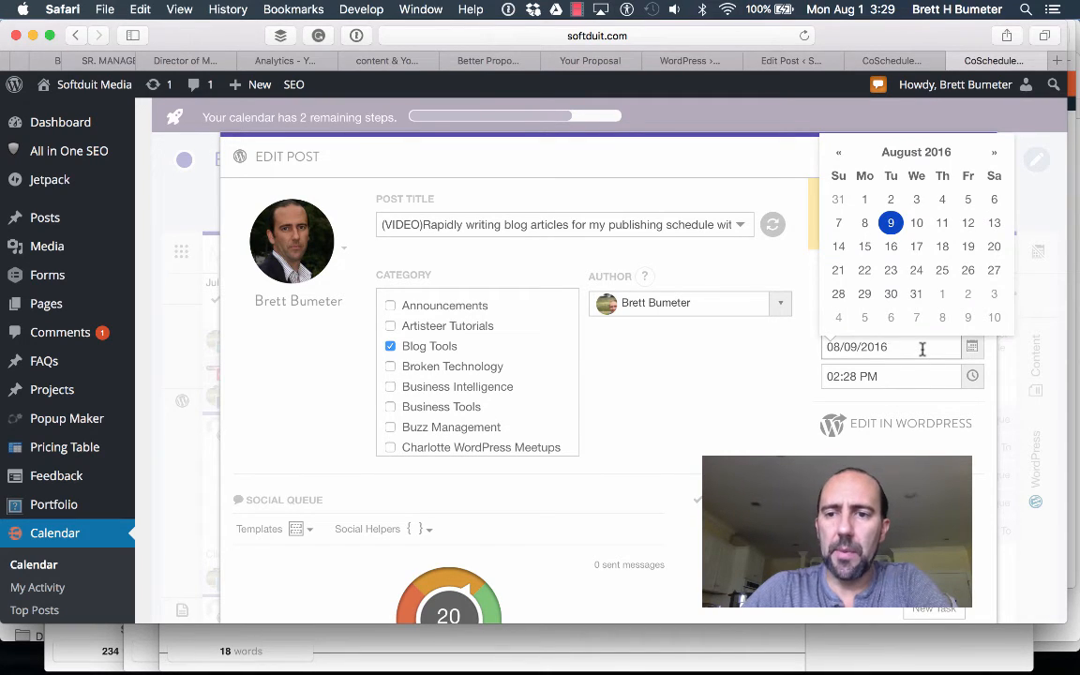
click(919, 223)
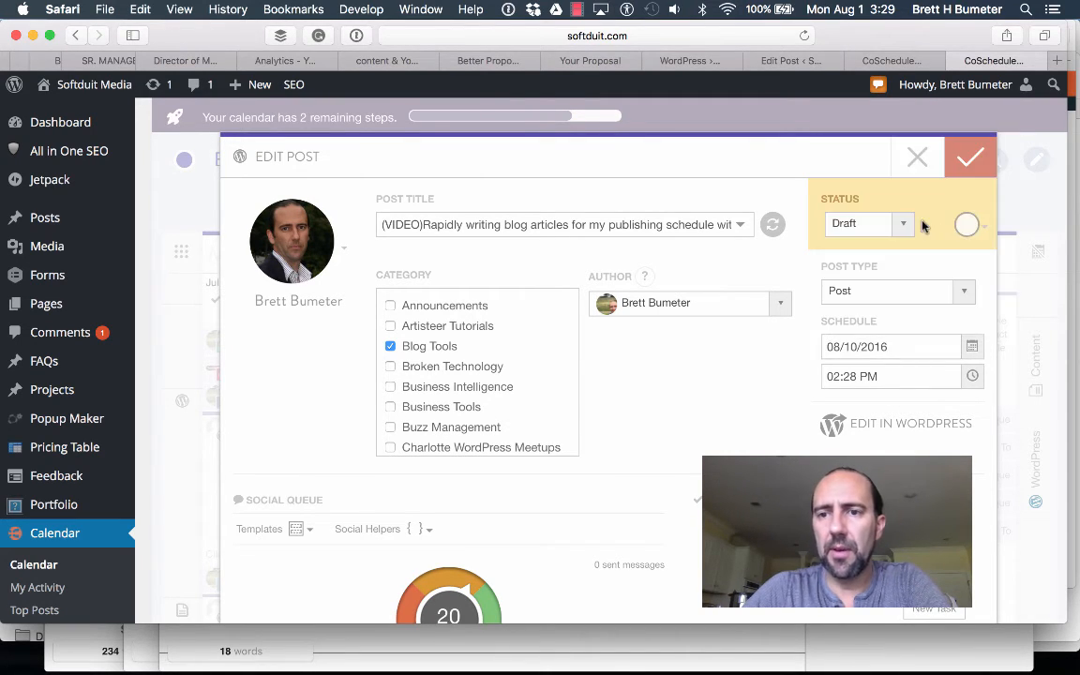
click(972, 164)
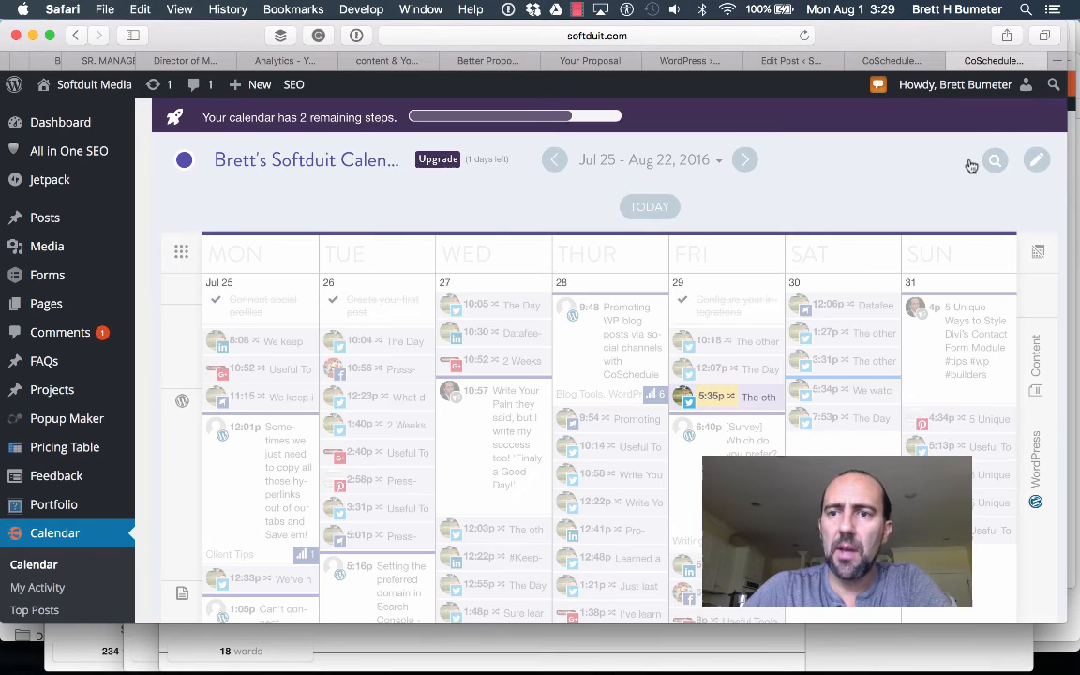
- Check the Dragon Dictate post and its queued social messages in the calendar week of August 8
scroll(865, 277, down, 10)
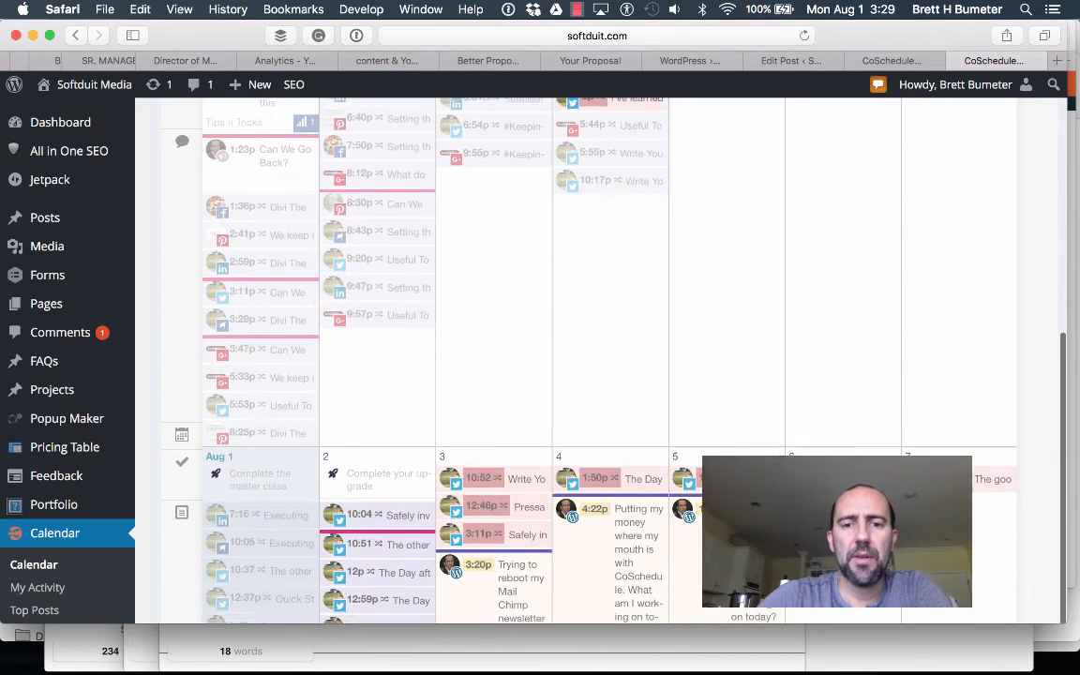
scroll(864, 277, down, 5)
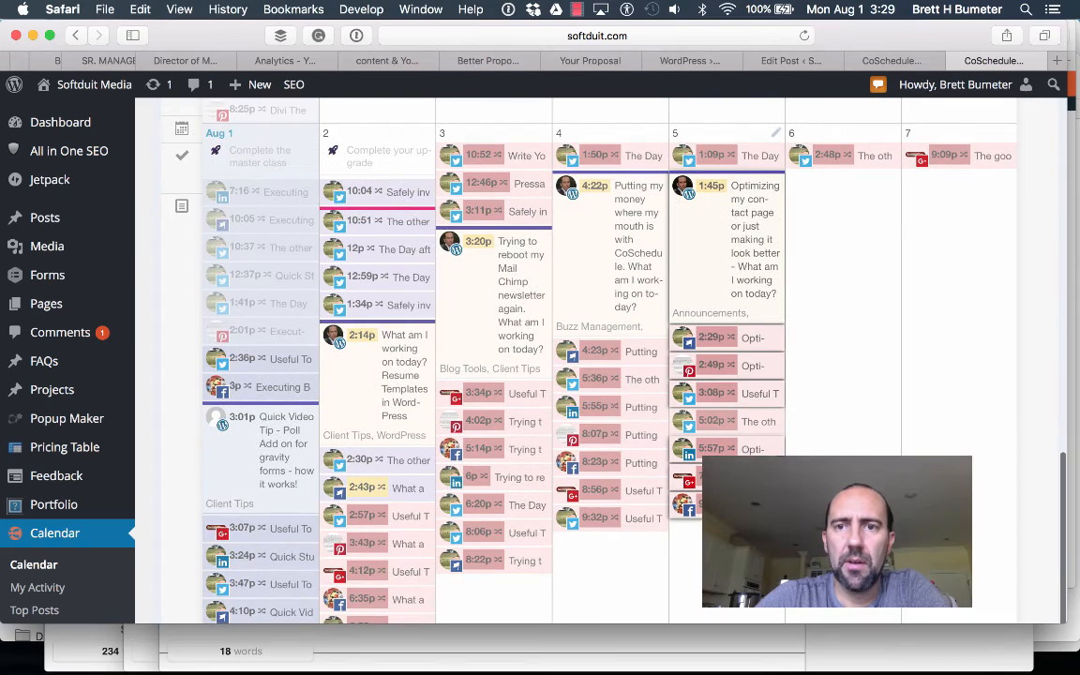
scroll(600, 356, down, 10)
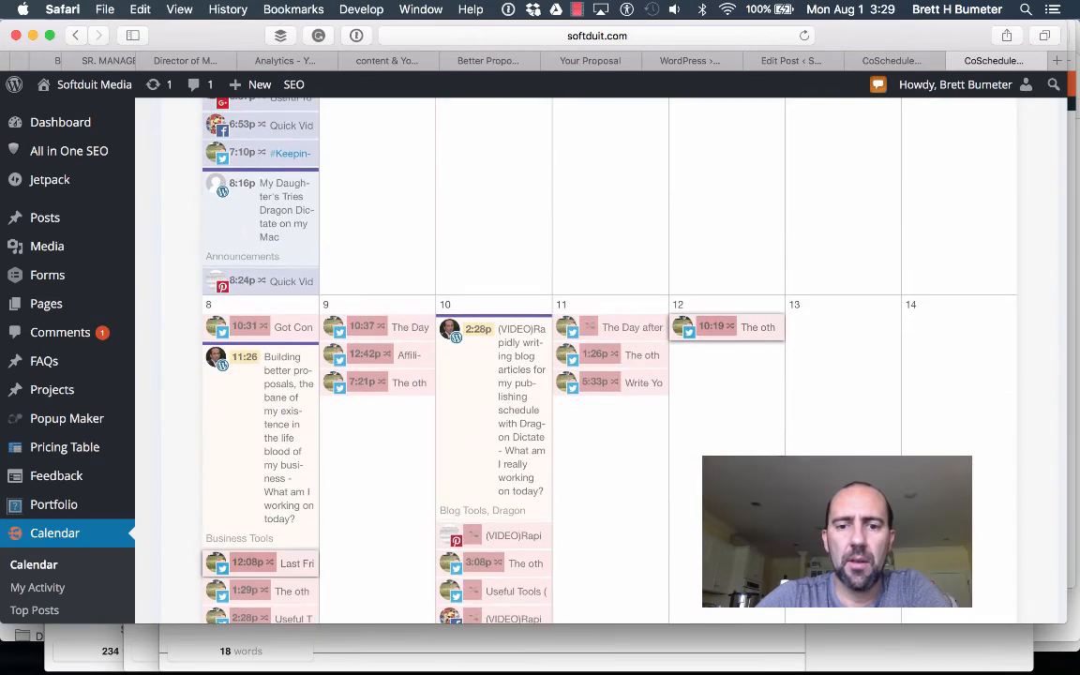
scroll(600, 356, down, 8)
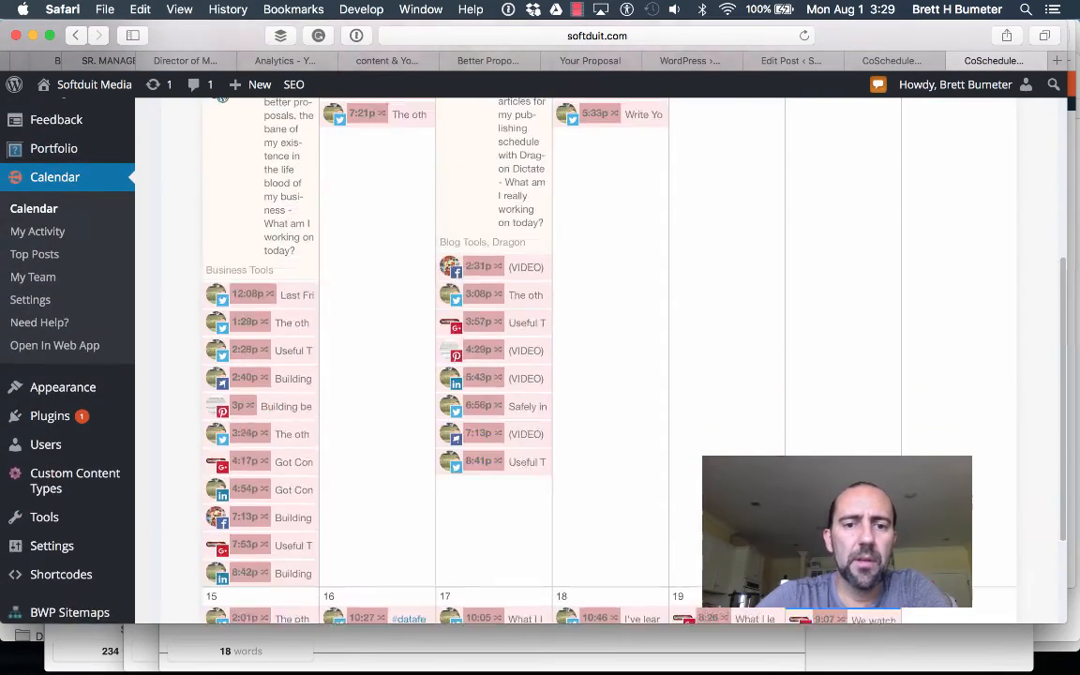
scroll(600, 356, up, 3)
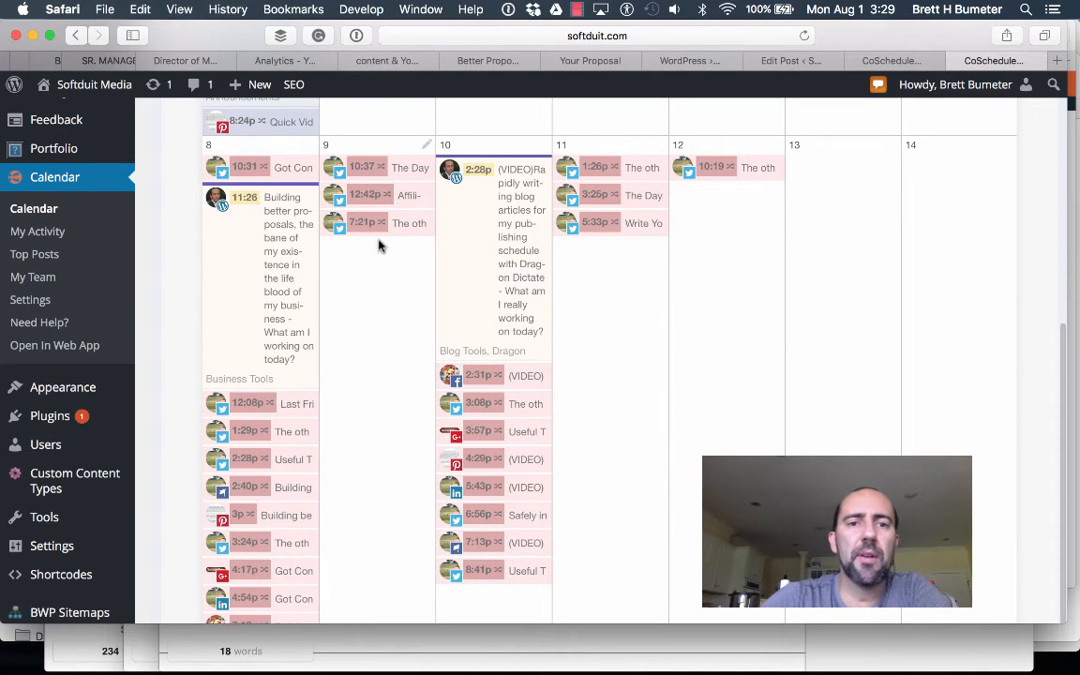
- Move the Dragon Dictate post from August 10 to August 9 in the calendar and check its queued social messages
drag(489, 258, 352, 494)
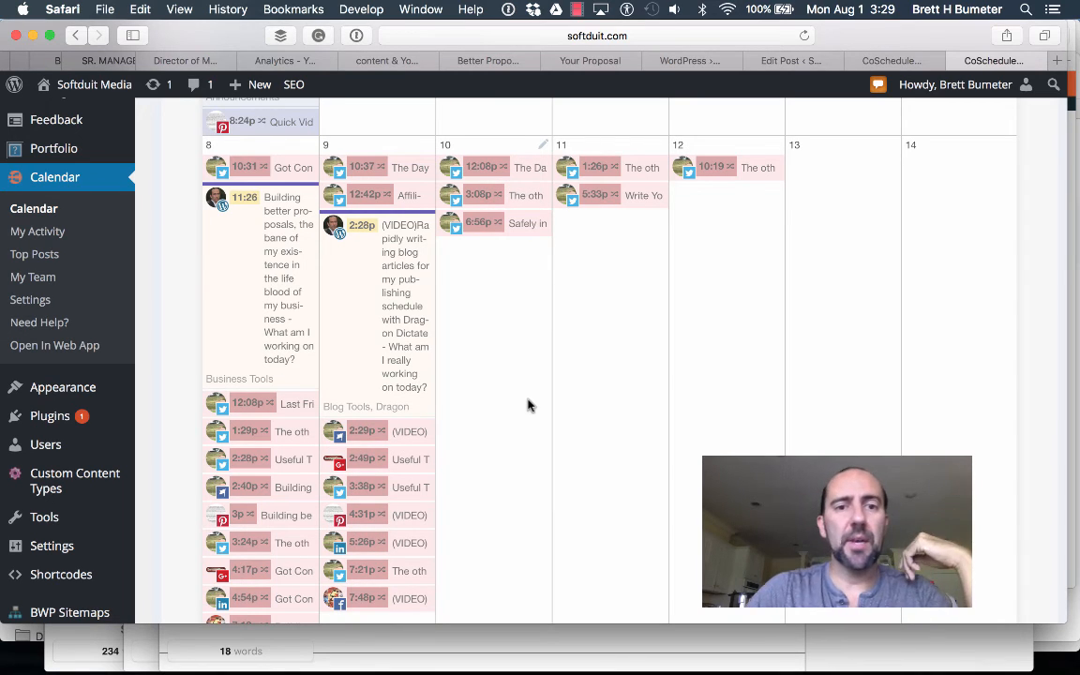
scroll(528, 405, down, 3)
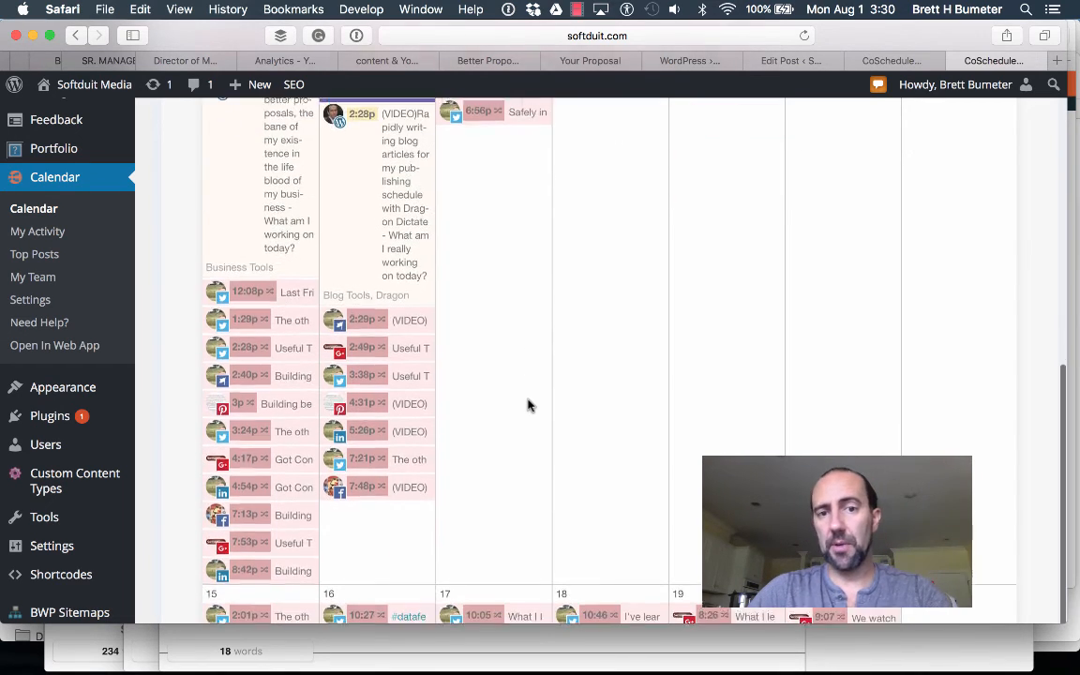
scroll(528, 405, up, 11)
scroll(528, 405, down, 6)
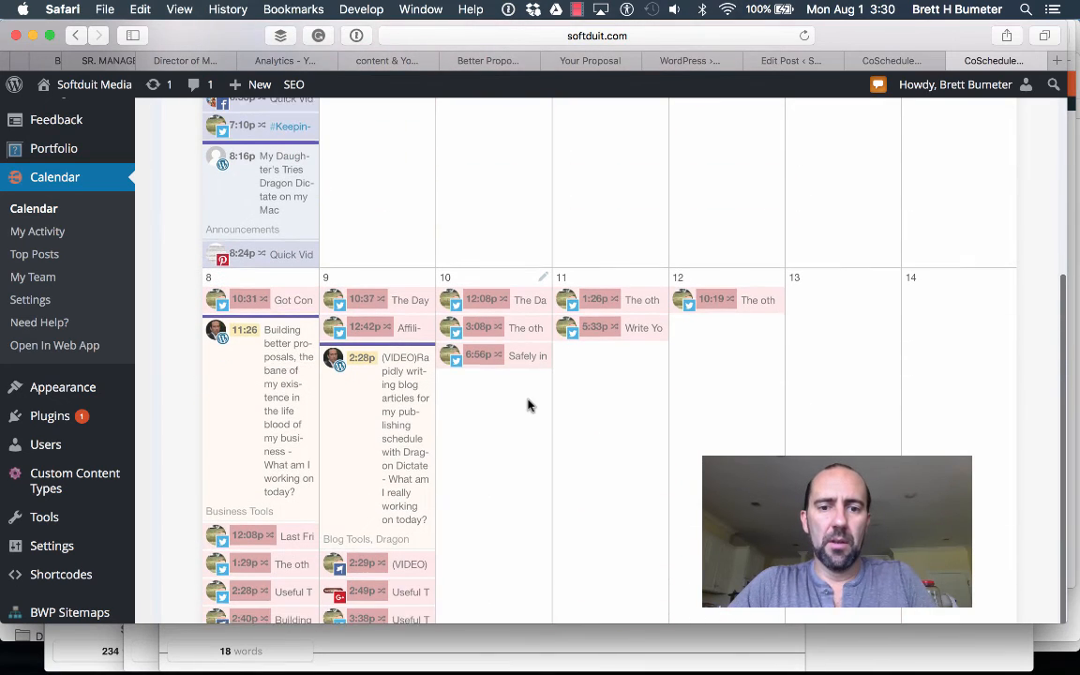
click(544, 283)
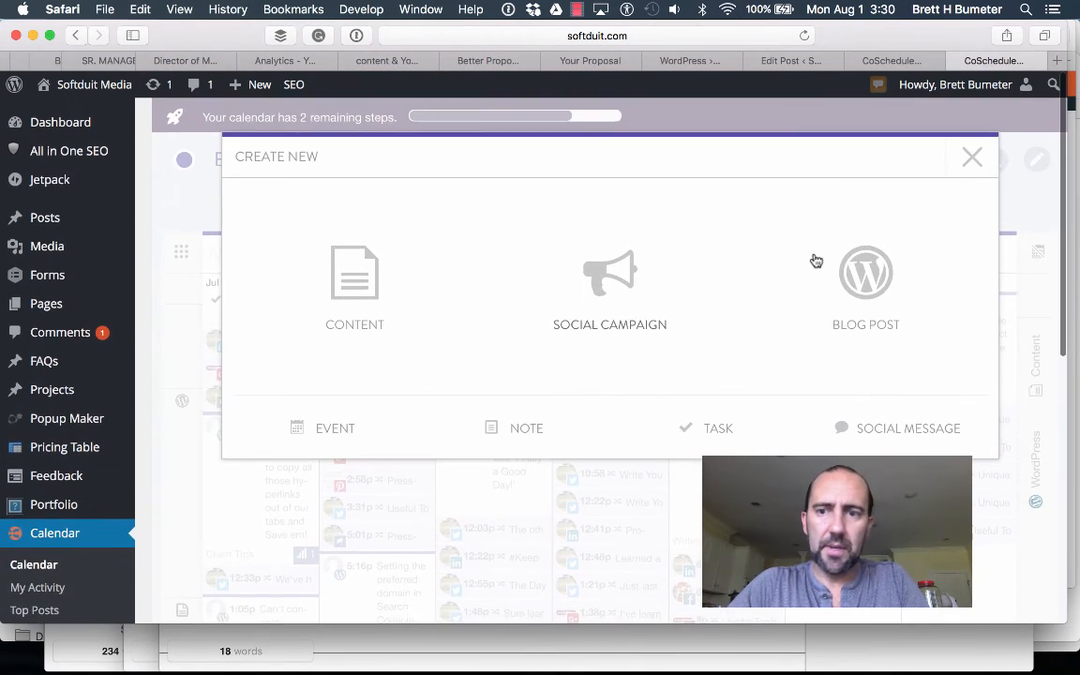
click(873, 281)
key(super+Tab)
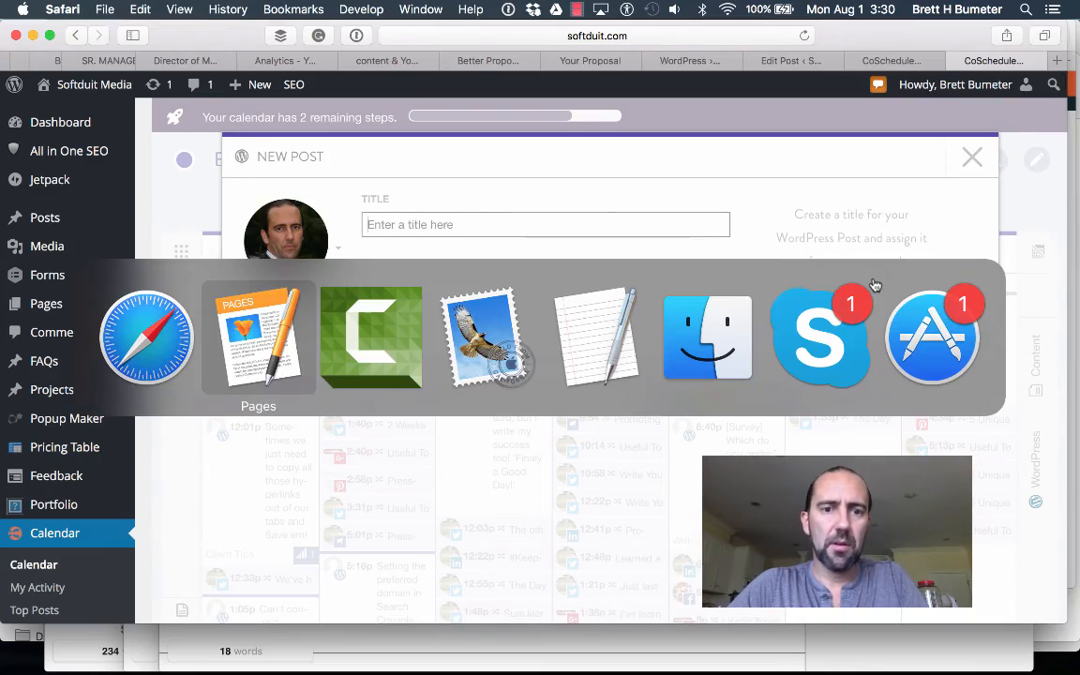
scroll(586, 375, down, 15)
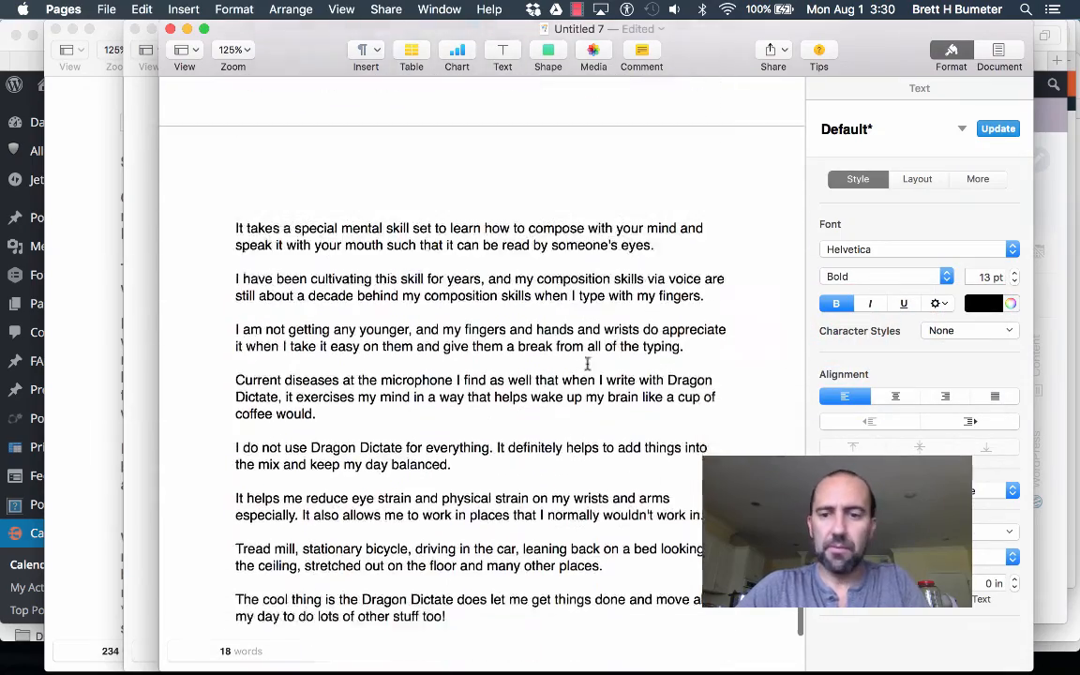
scroll(587, 365, up, 10)
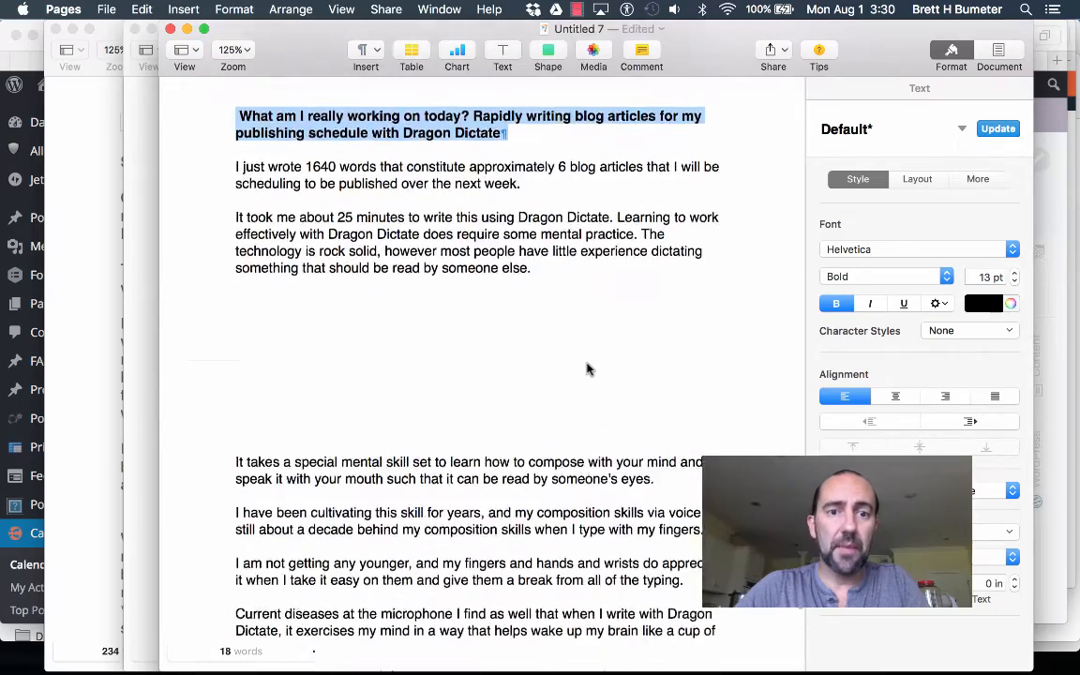
scroll(587, 366, down, 8)
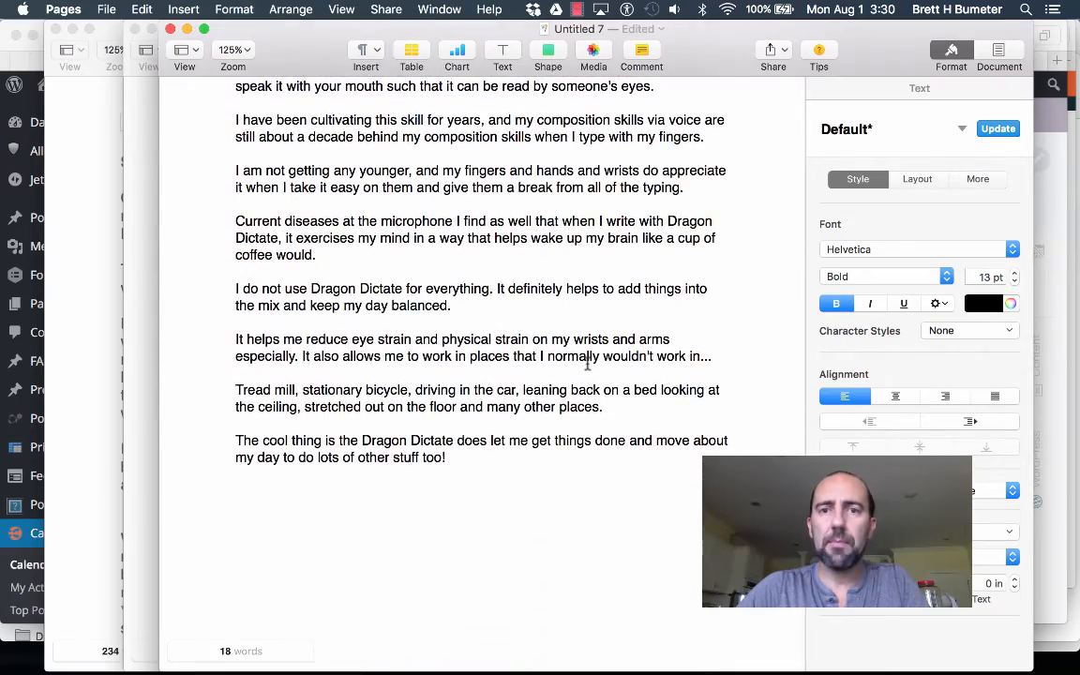
key(super+Tab)
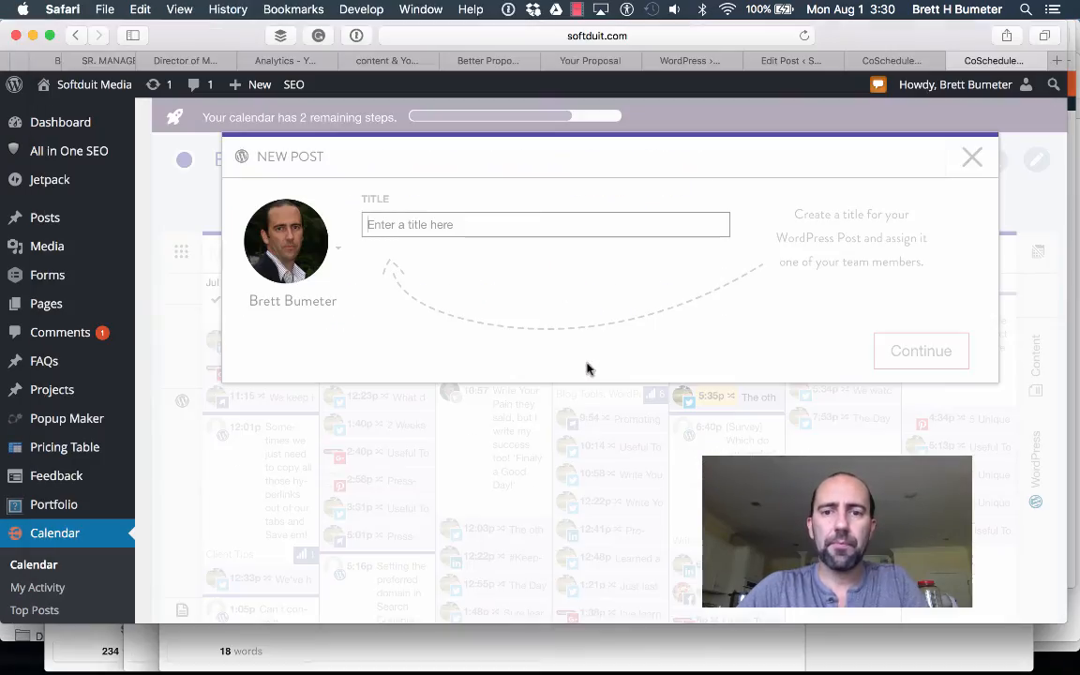
click(969, 158)
- Review the posts and social messages scheduled in the calendar weeks of August 1, 8 and 15
scroll(717, 415, down, 15)
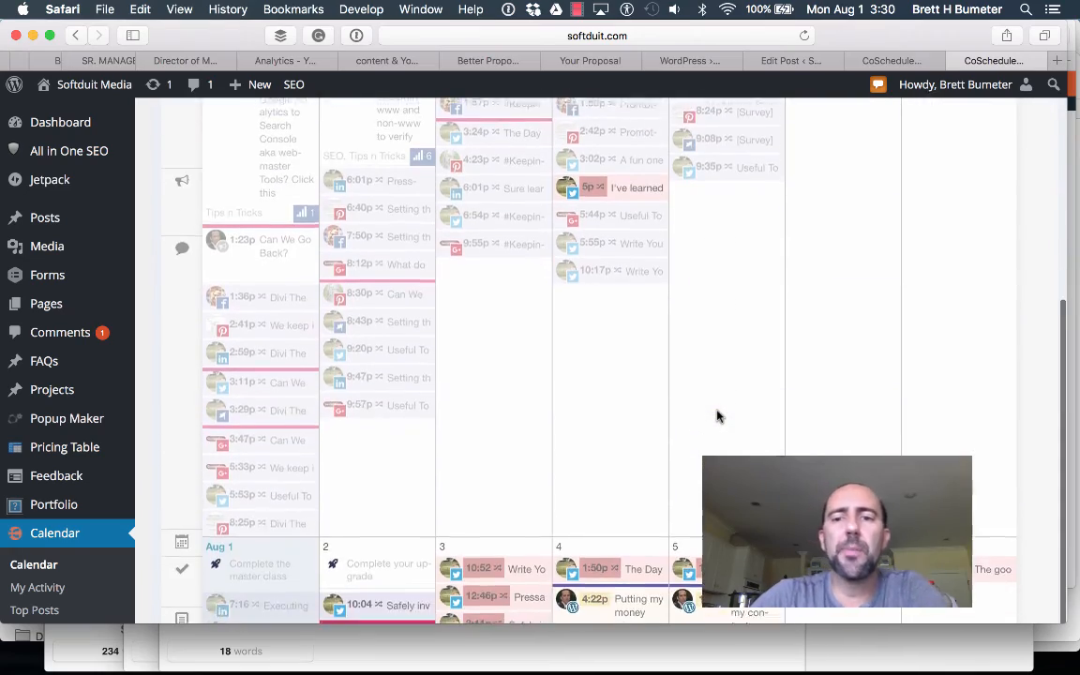
scroll(717, 415, down, 2)
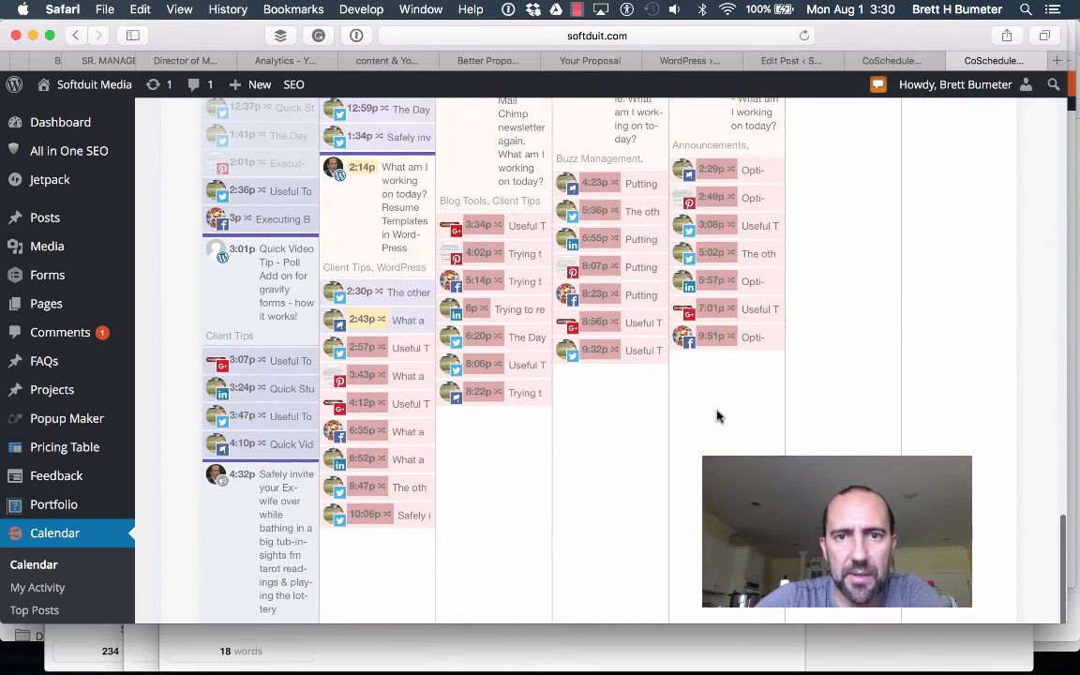
scroll(717, 415, down, 10)
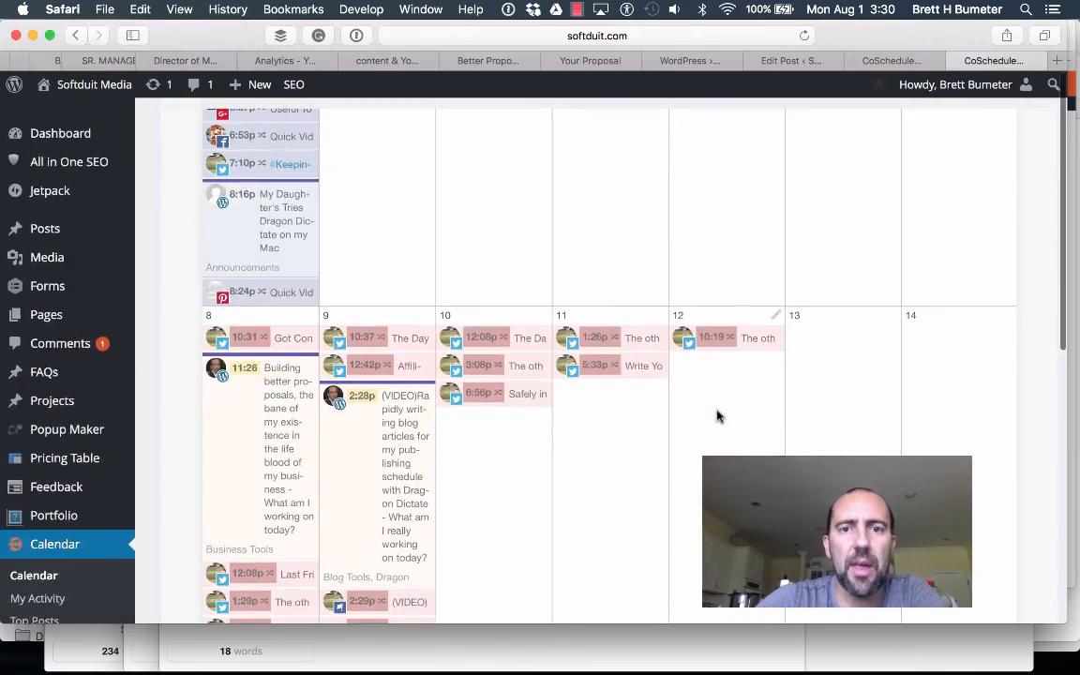
scroll(718, 415, up, 10)
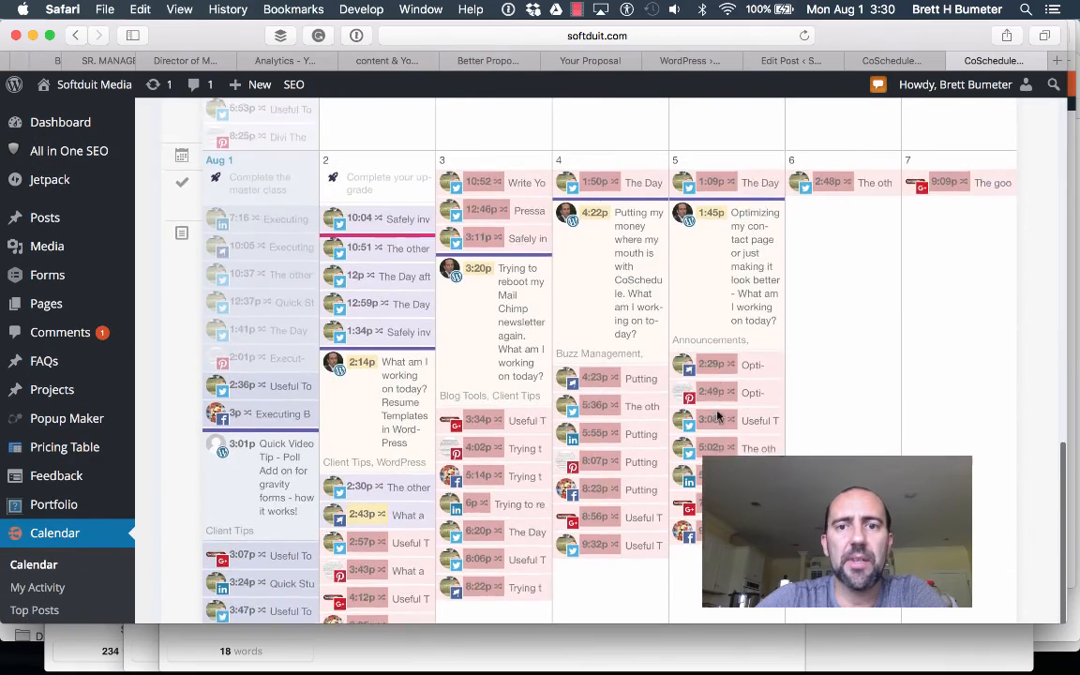
scroll(717, 415, down, 8)
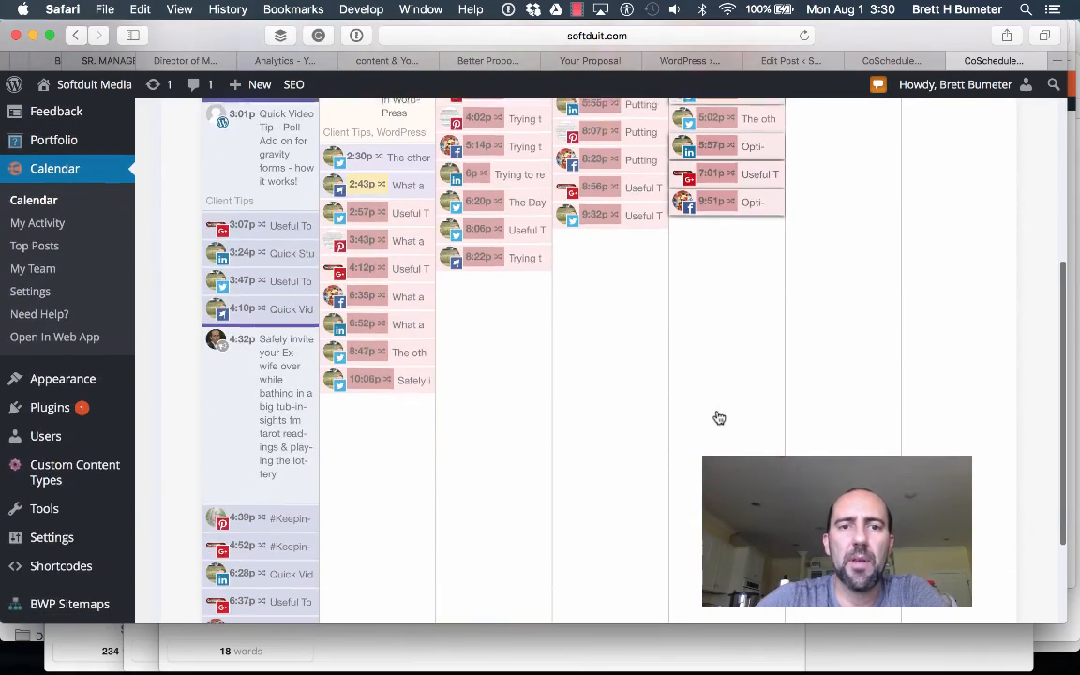
scroll(719, 417, down, 8)
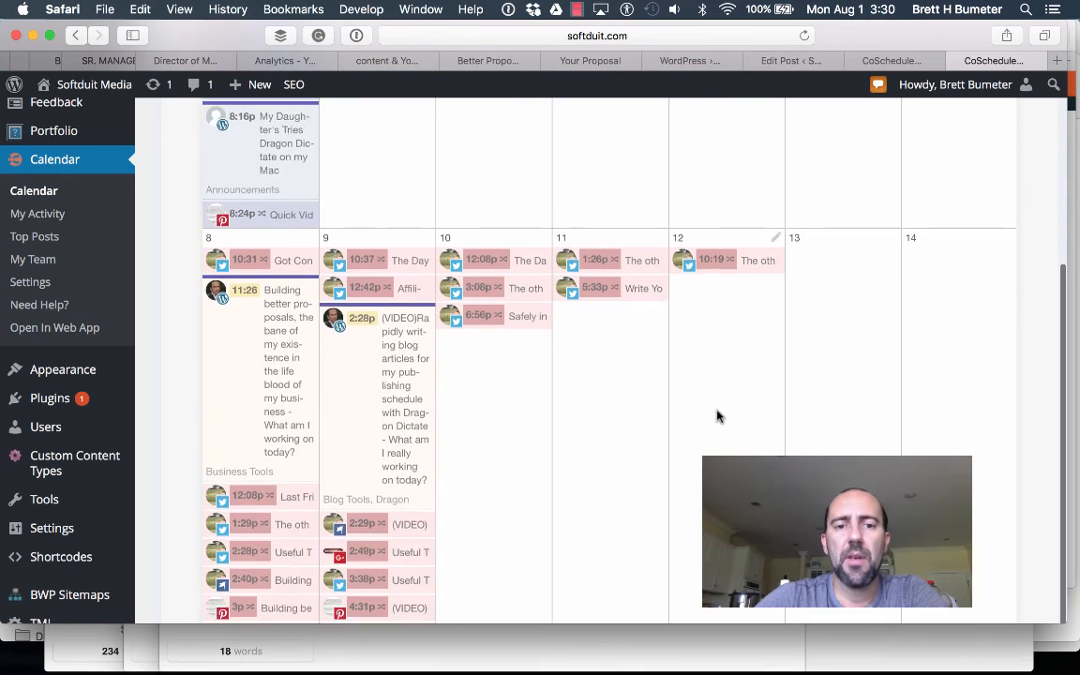
scroll(717, 415, down, 7)
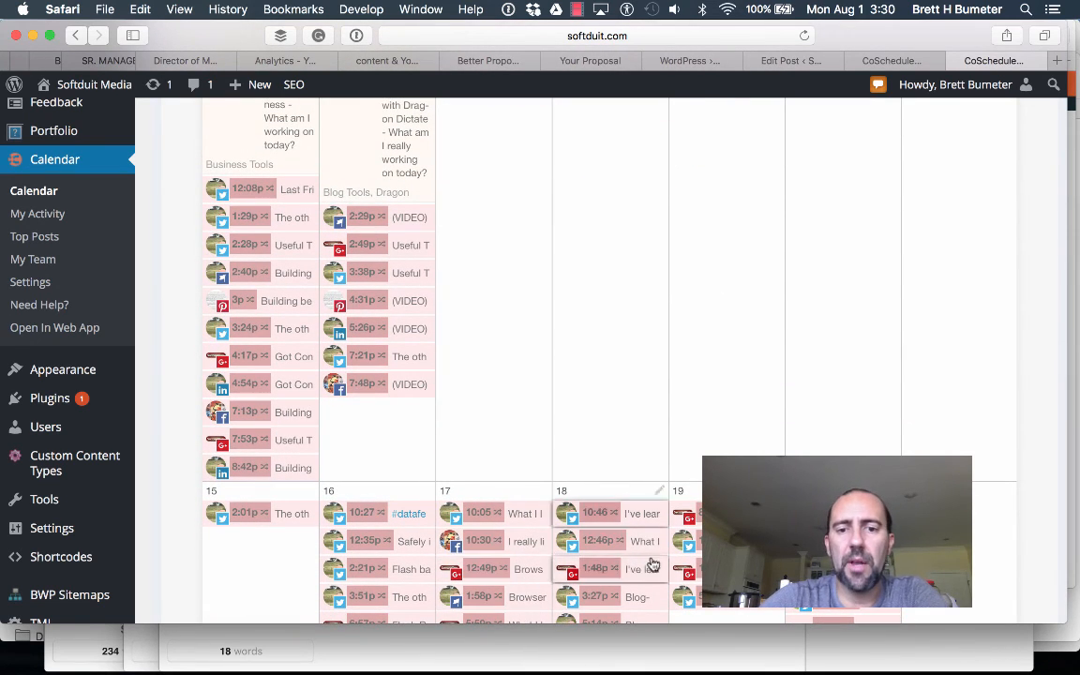
scroll(844, 413, down, 3)
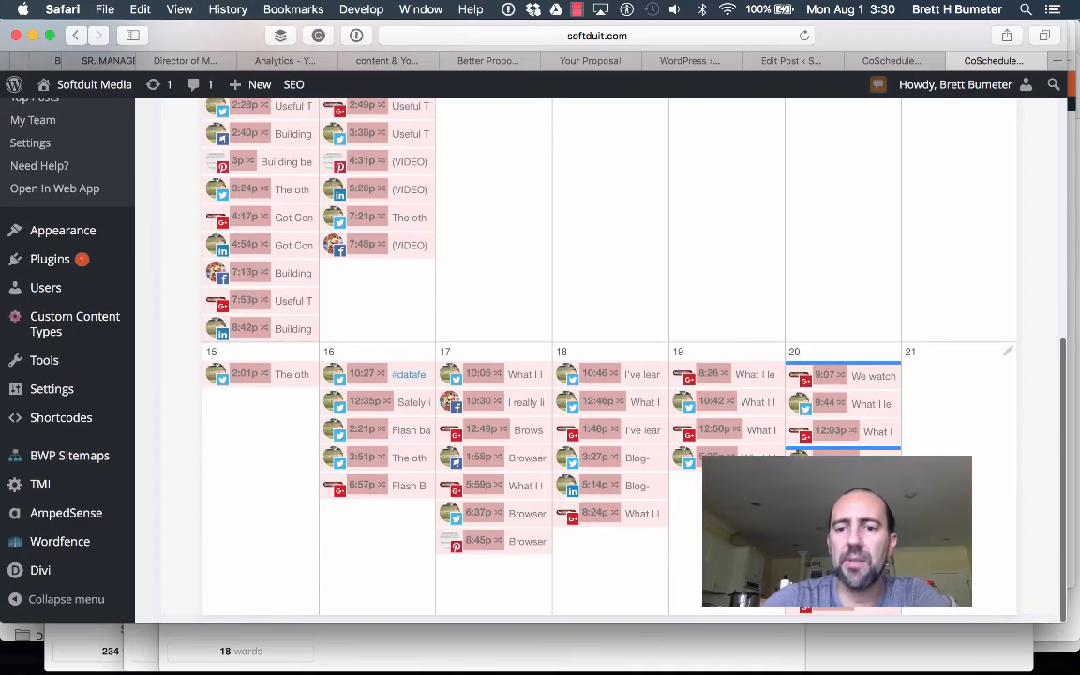
scroll(823, 263, up, 15)
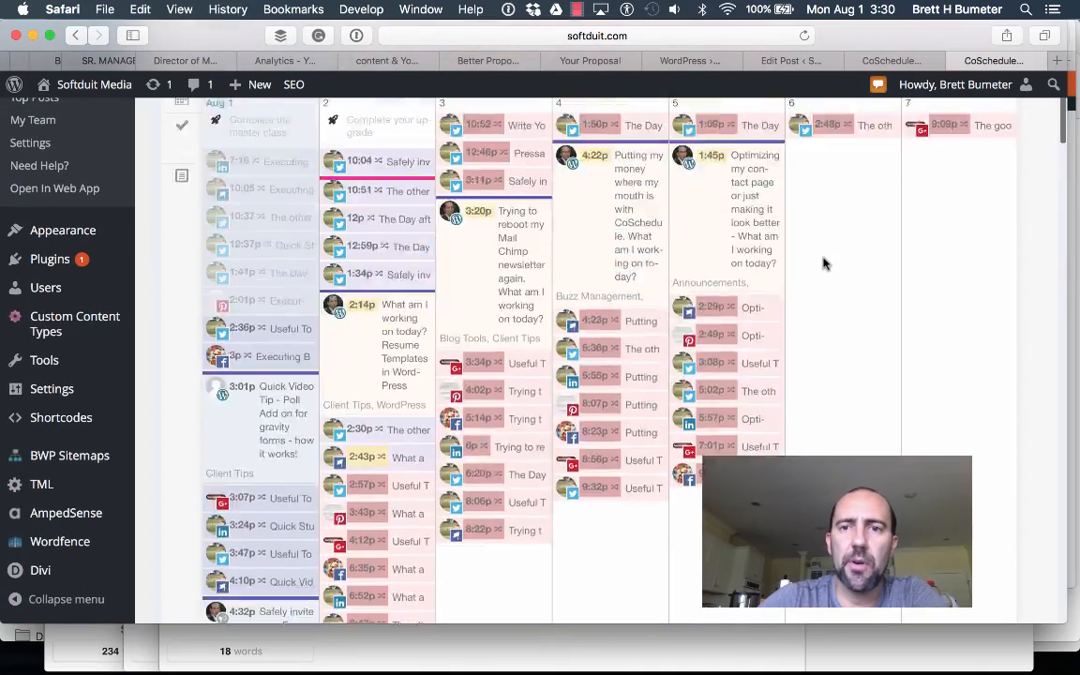
scroll(823, 264, up, 10)
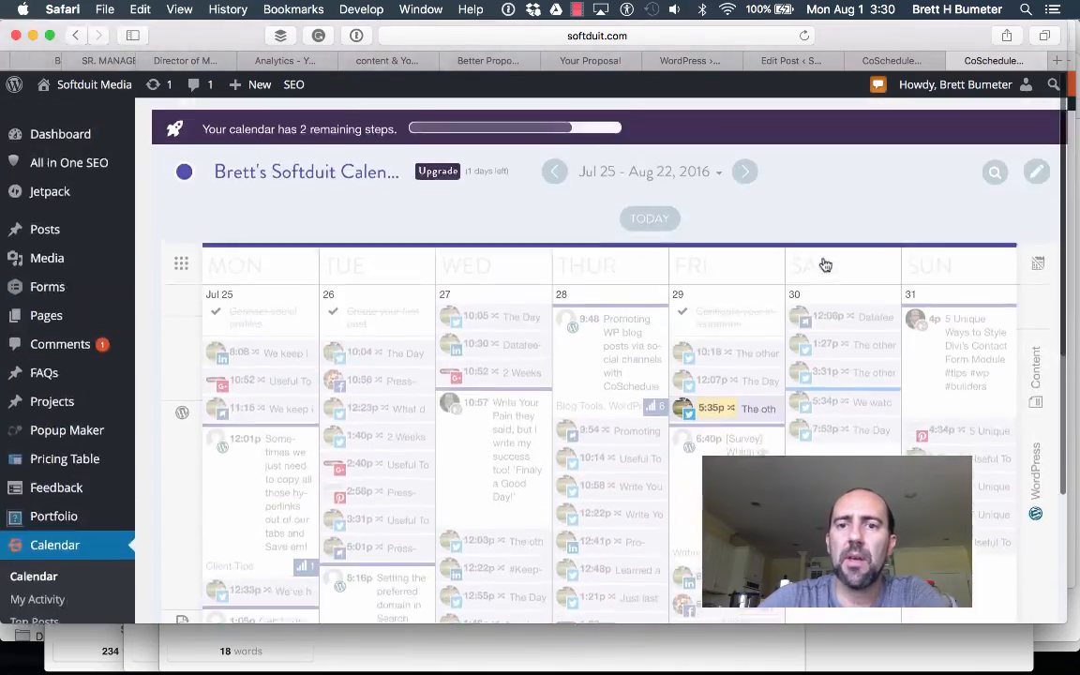
- Examine the queued social messages in the Aug 22 - Sep 19 and Sep 19 - Oct 17, 2016 calendar ranges
click(747, 162)
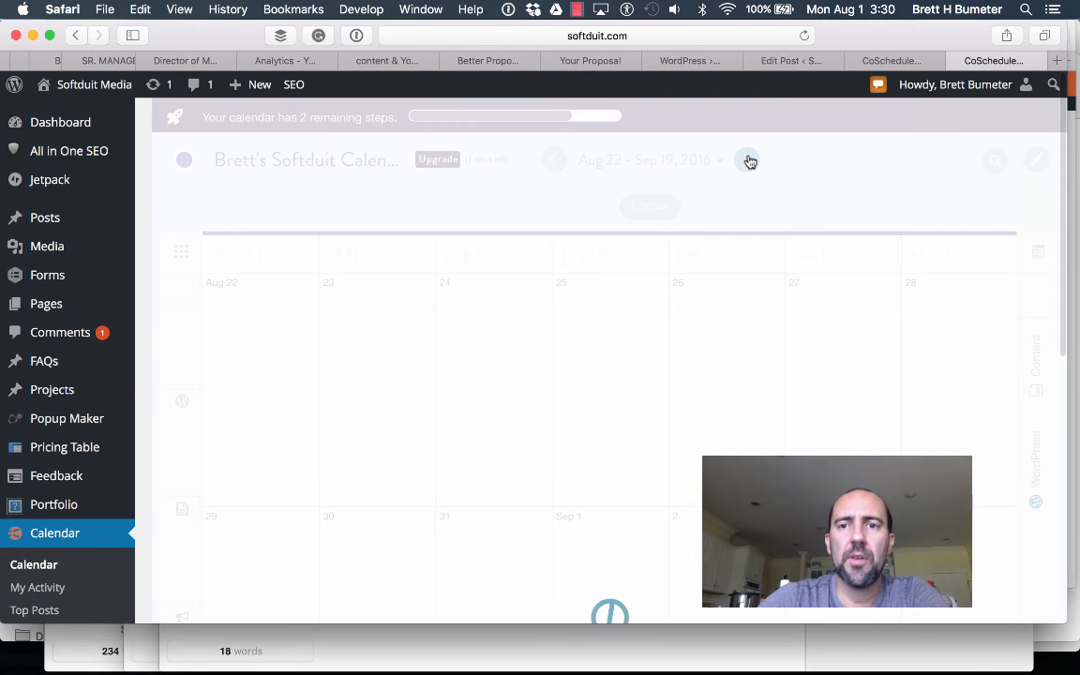
scroll(837, 410, down, 3)
scroll(839, 413, down, 8)
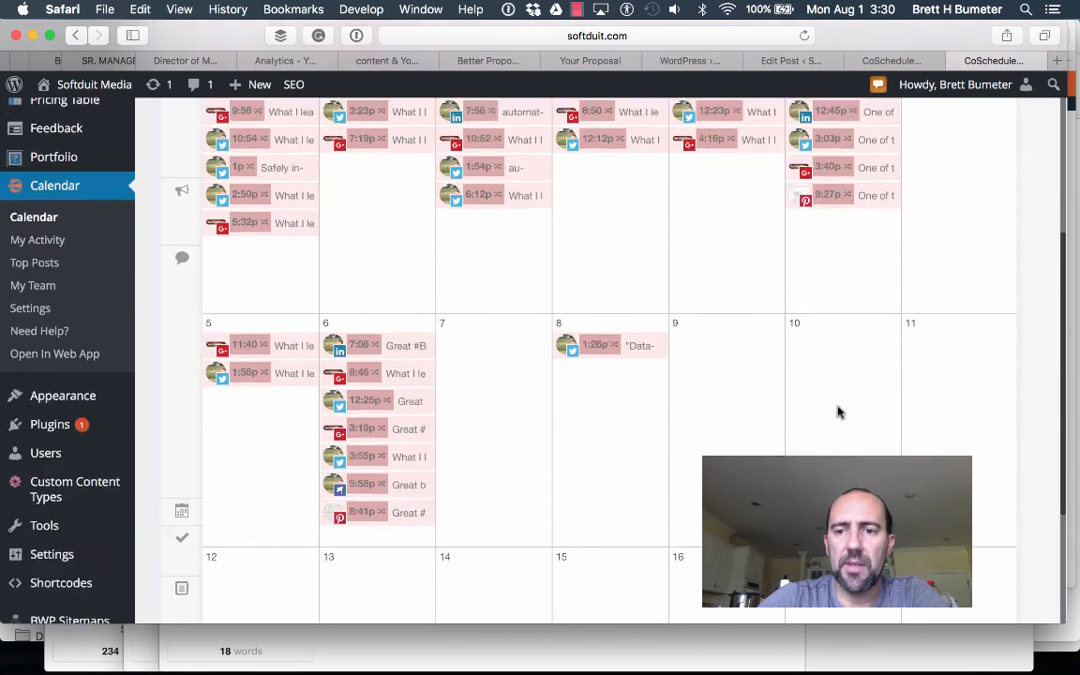
scroll(837, 411, up, 3)
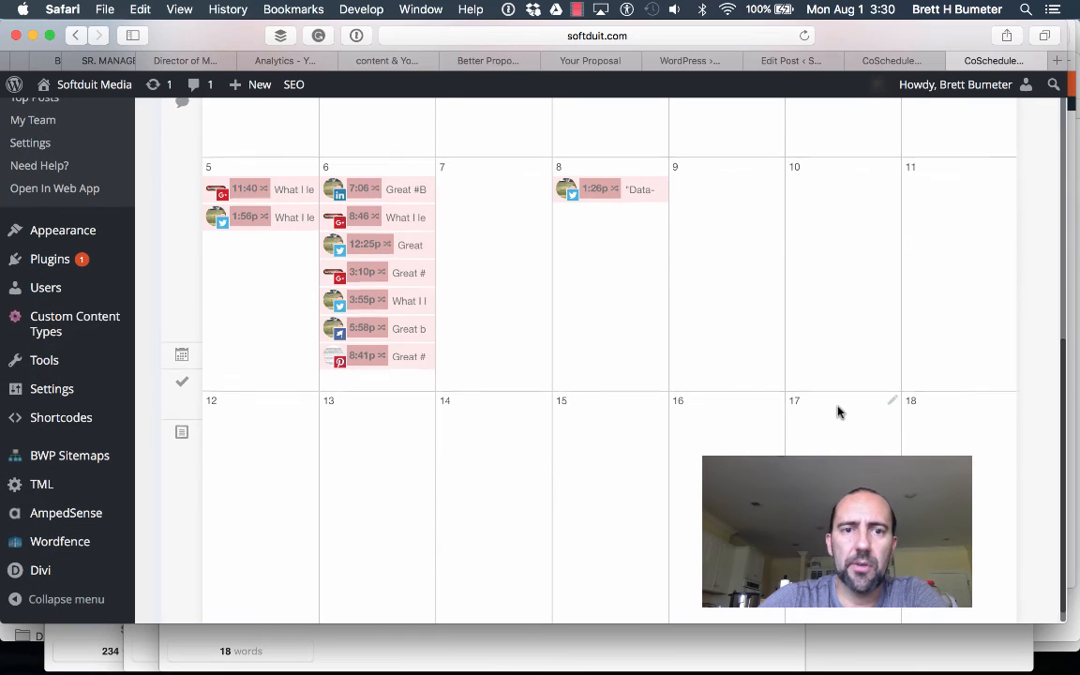
scroll(792, 307, up, 10)
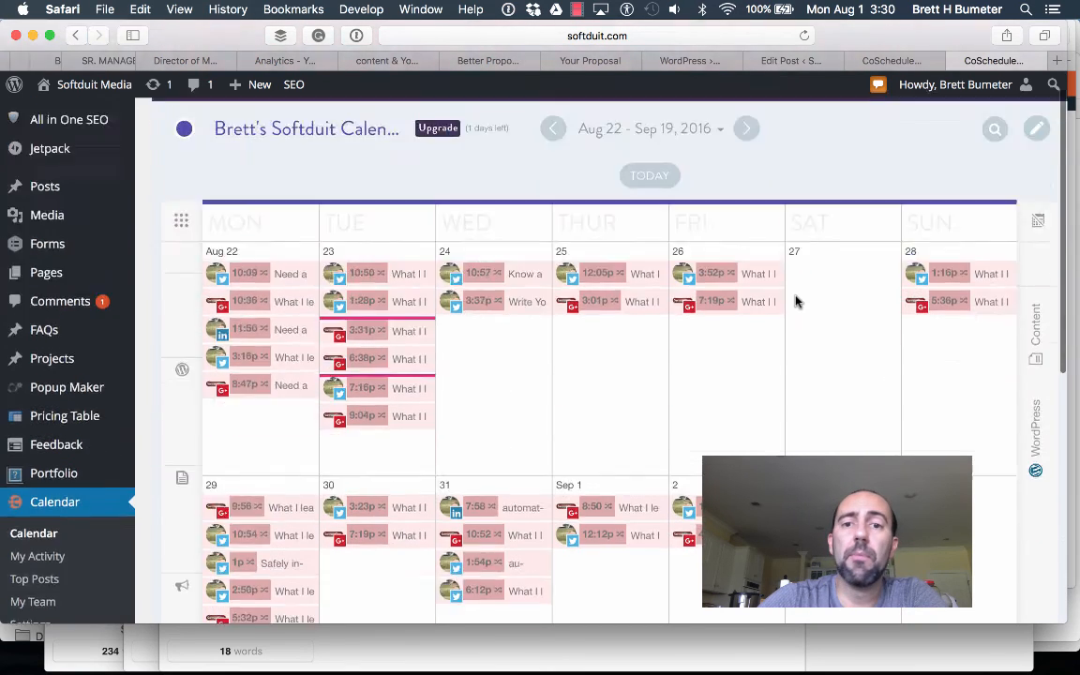
click(746, 162)
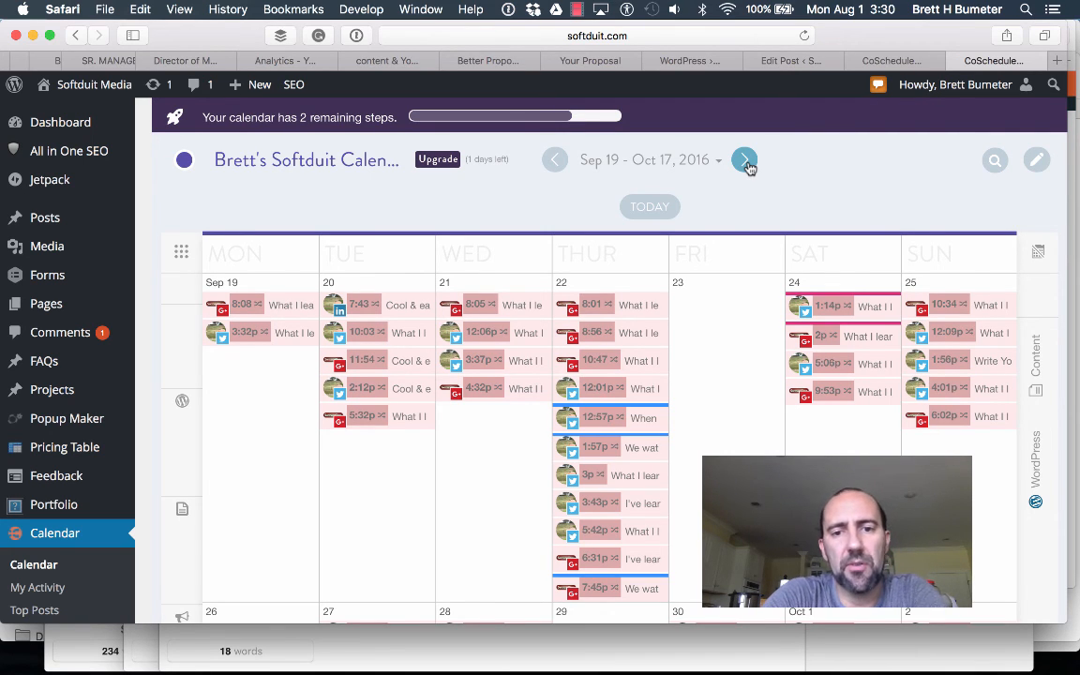
scroll(748, 448, down, 10)
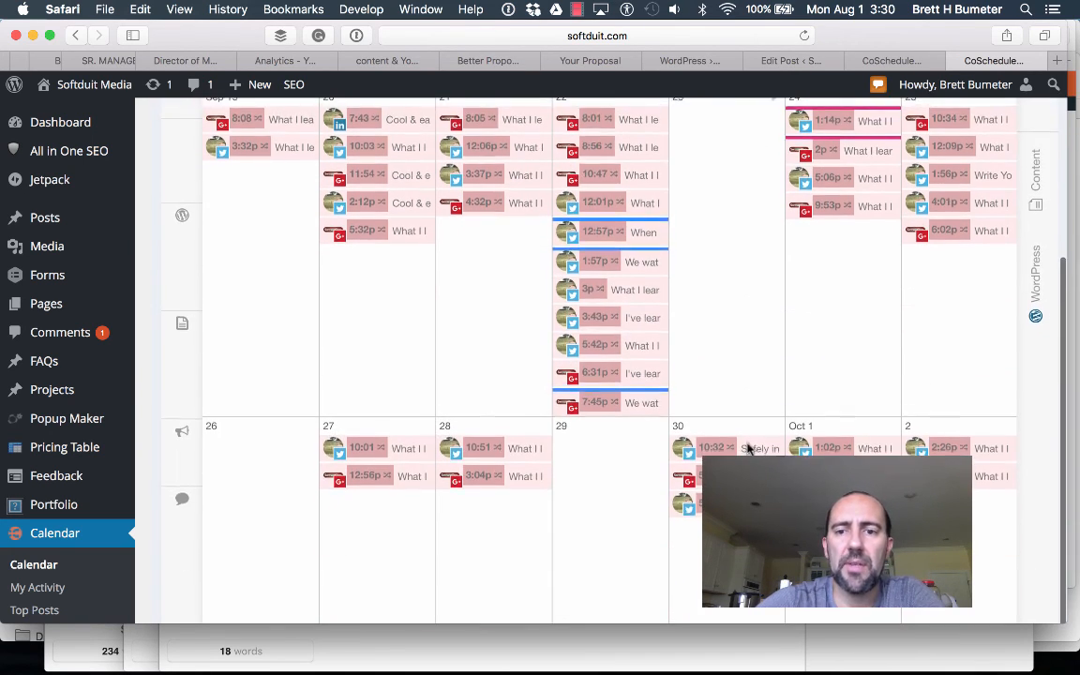
scroll(747, 448, up, 5)
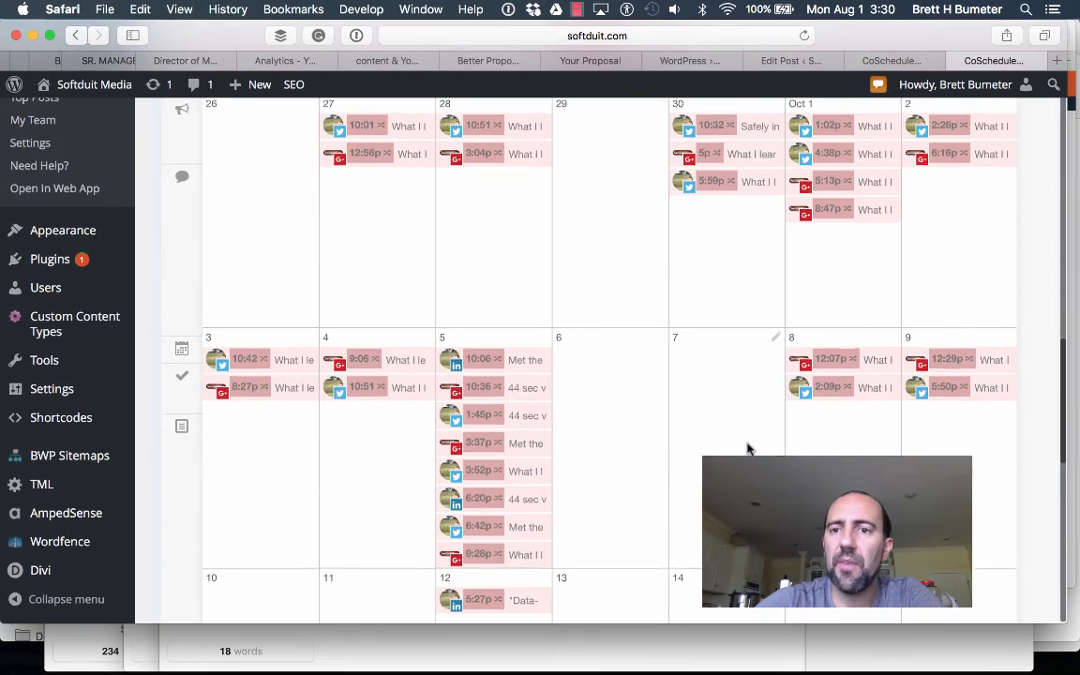
scroll(748, 448, up, 5)
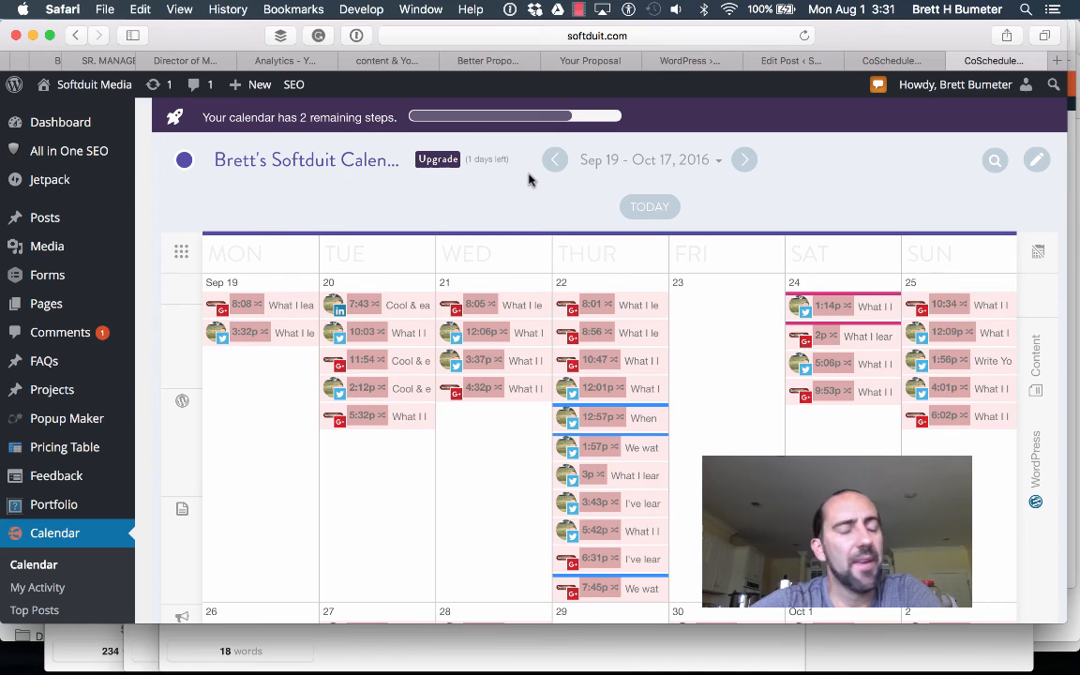
click(580, 10)
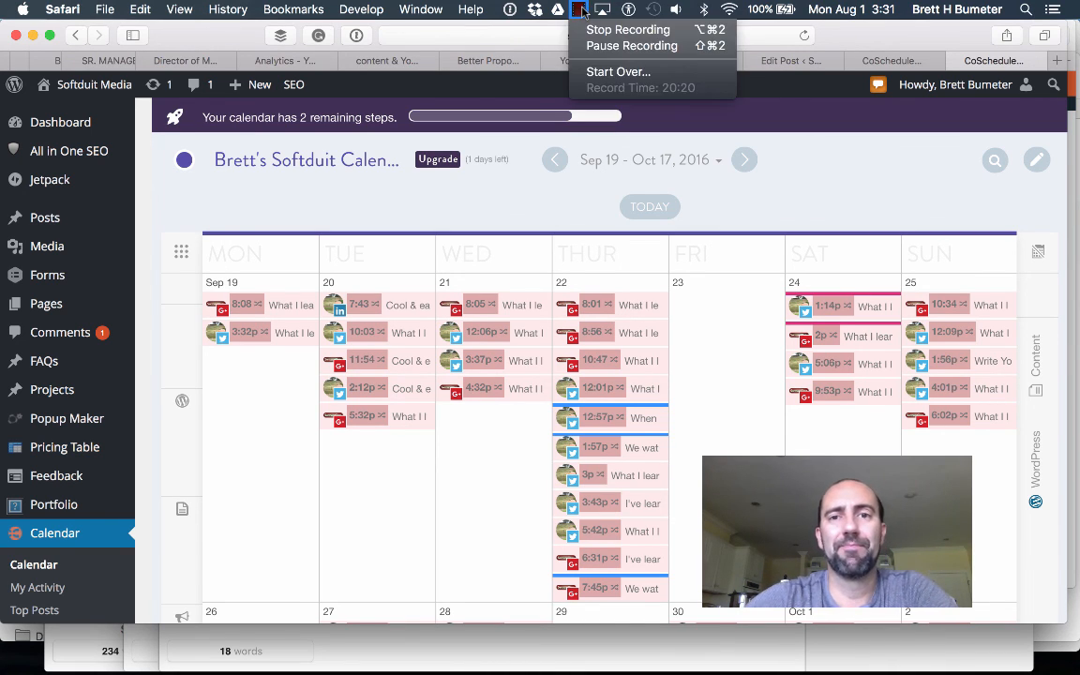